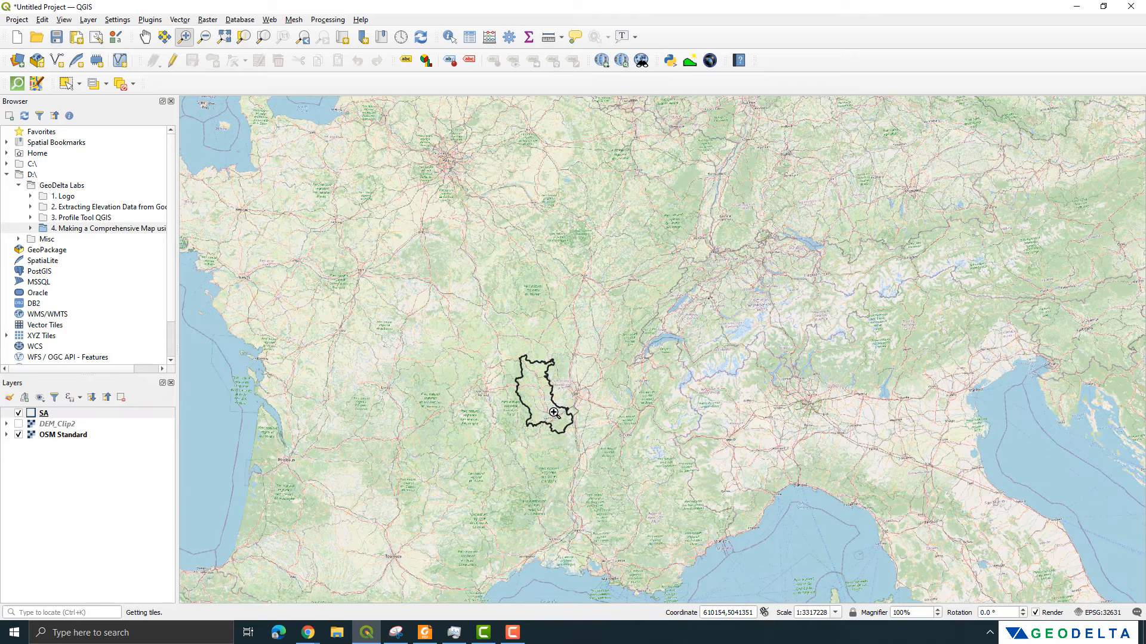
# - Turn on the visibility of the DEM_Clip2 elevation layer within the study area boundary
pyautogui.scroll(2, 554, 413)
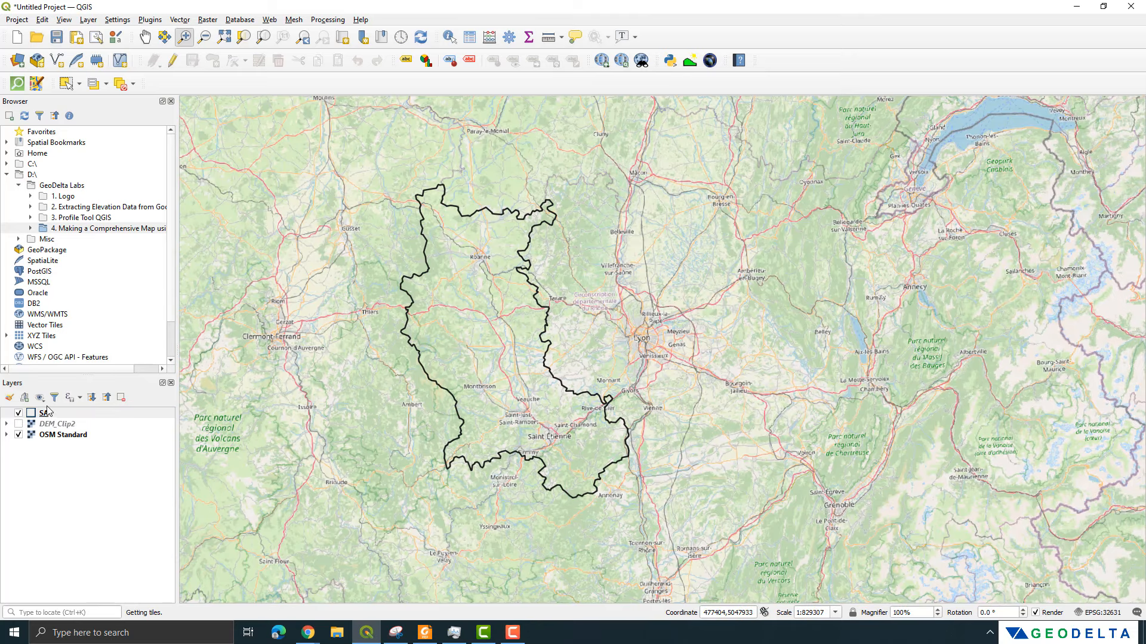
pyautogui.click(13, 424)
pyautogui.click(18, 424)
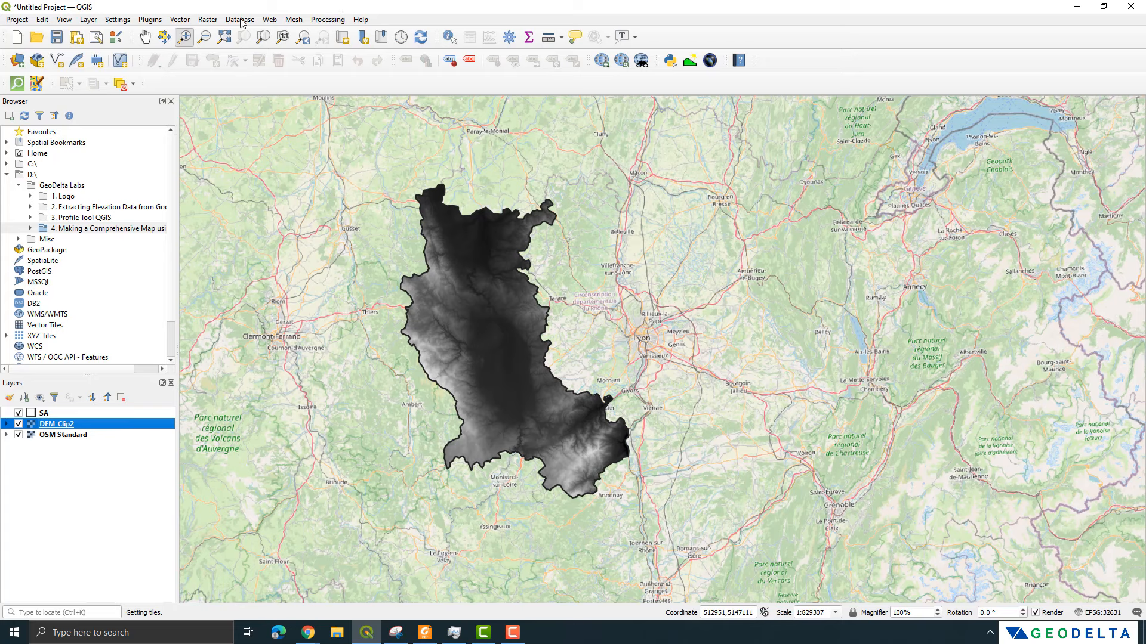
pyautogui.click(151, 21)
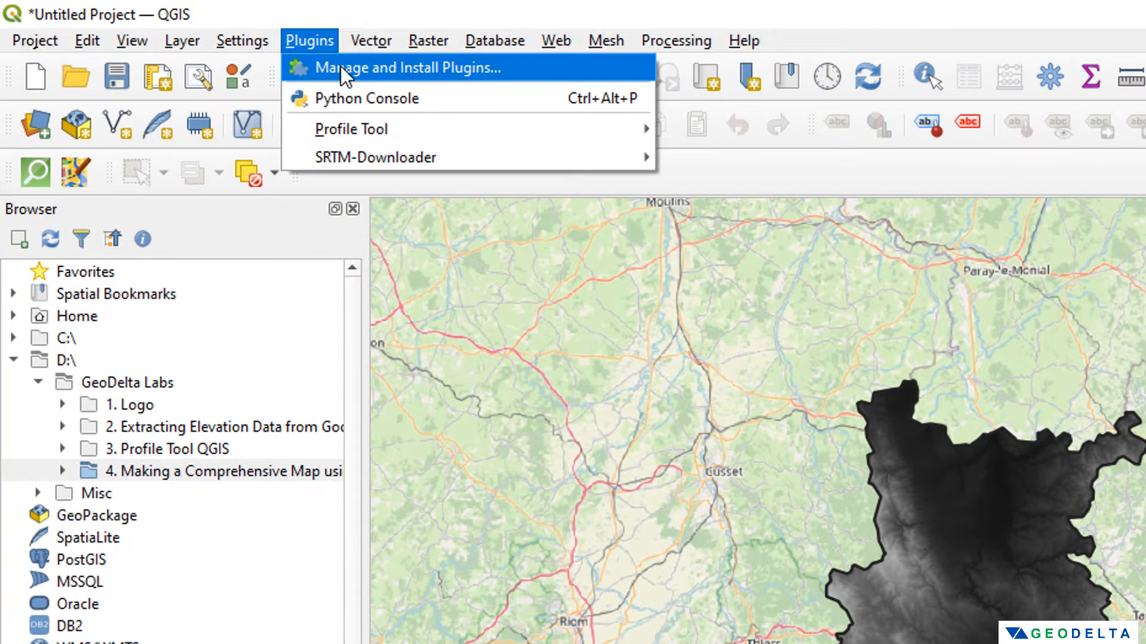
pyautogui.moveTo(570, 34)
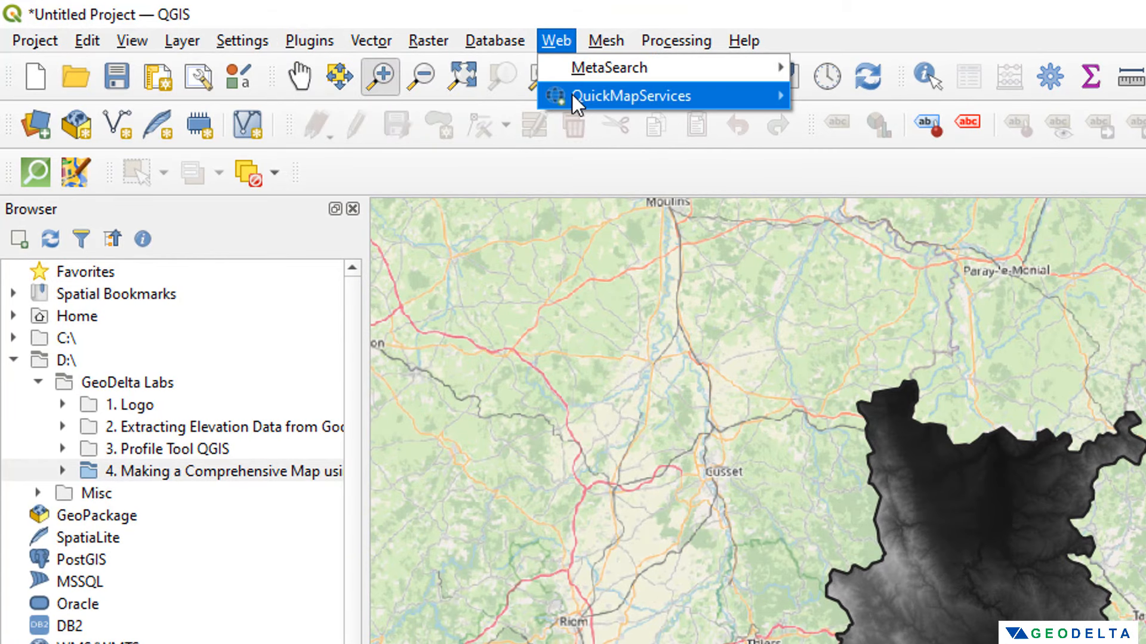
pyautogui.moveTo(572, 96)
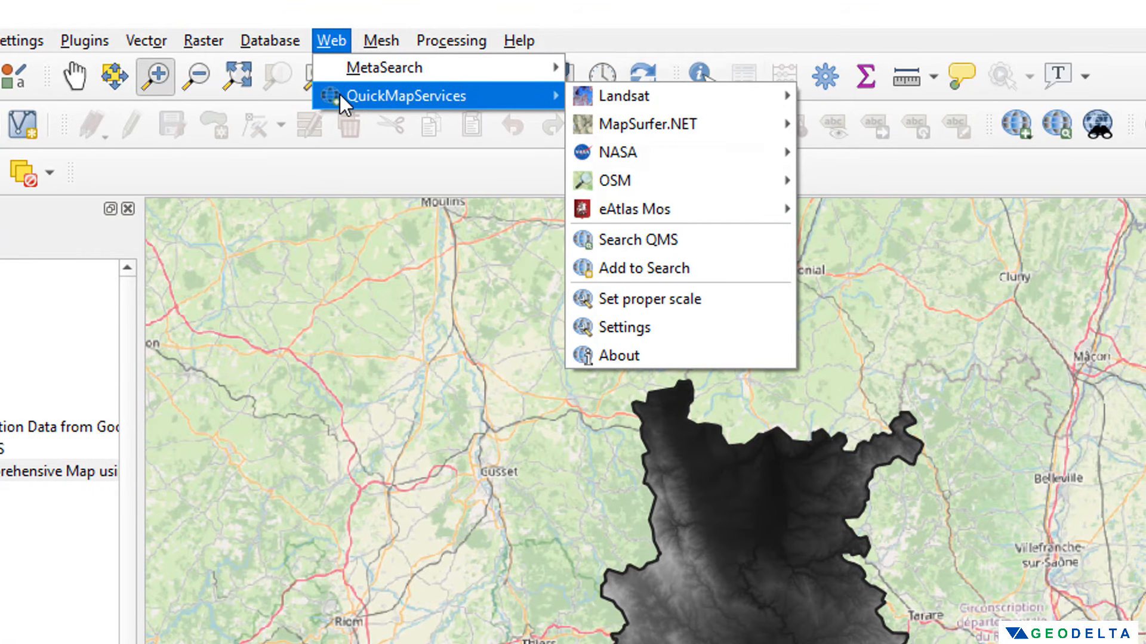
pyautogui.moveTo(342, 86)
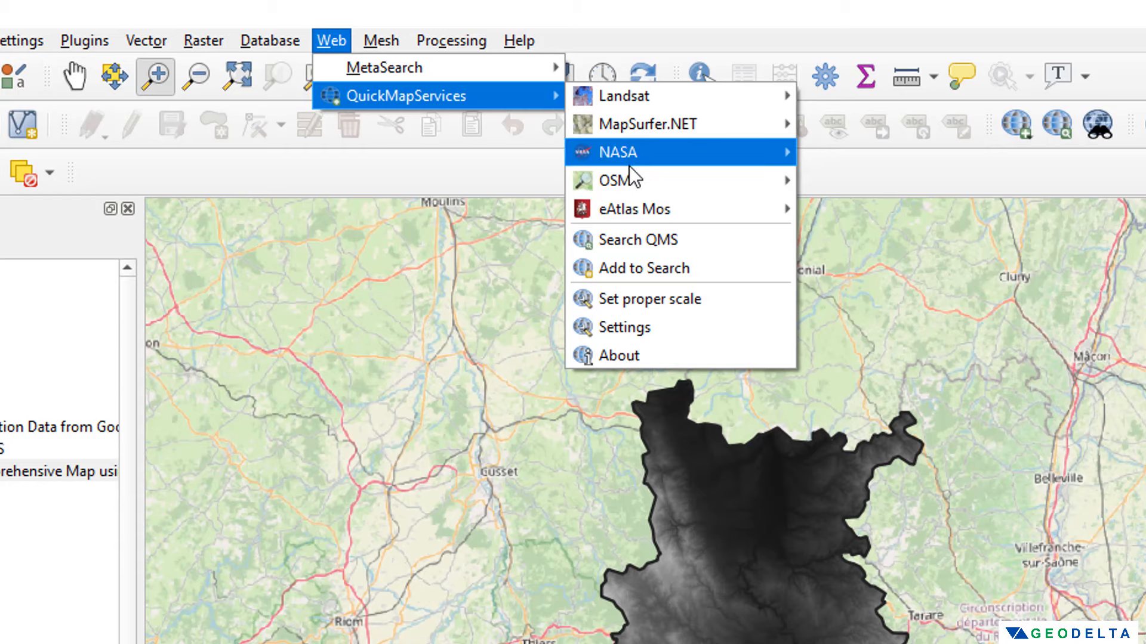
pyautogui.moveTo(633, 183)
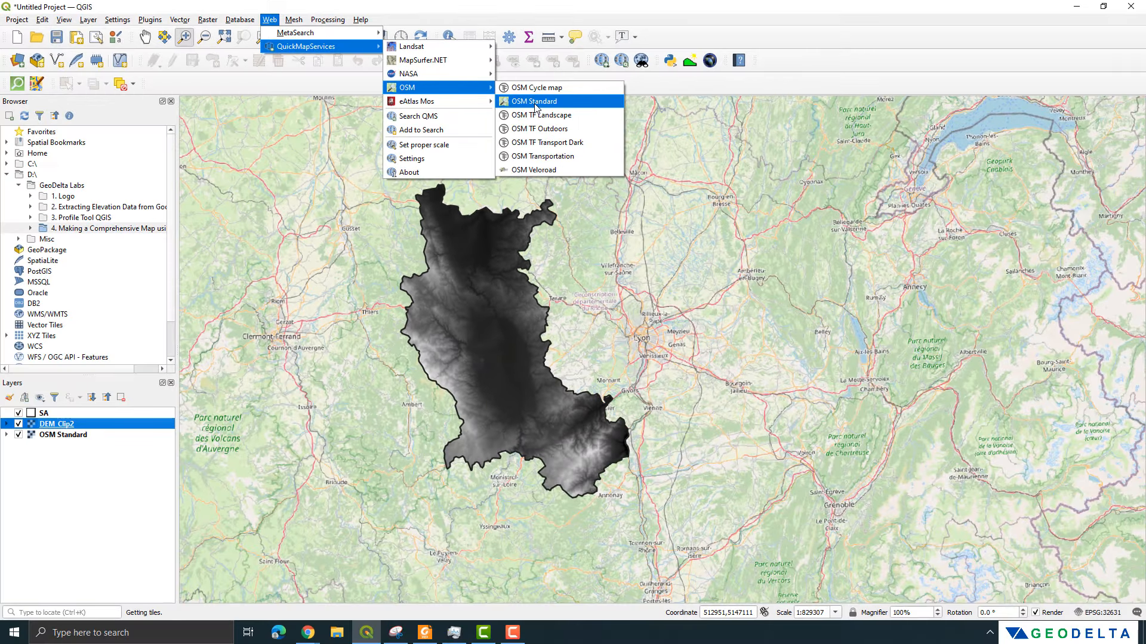
pyautogui.click(85, 442)
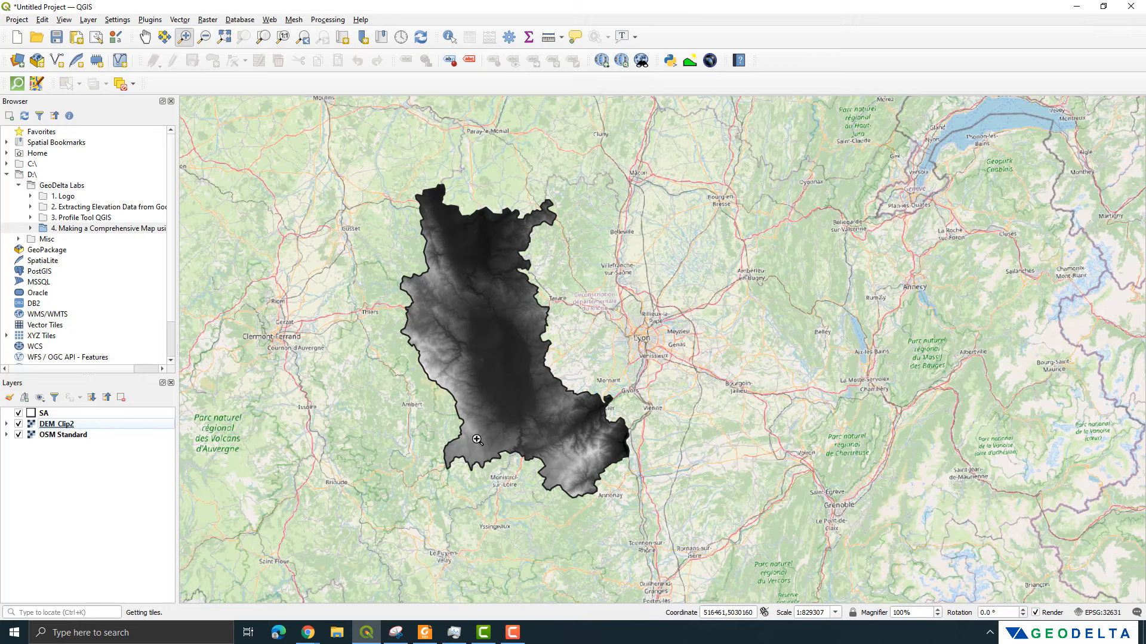
pyautogui.moveTo(639, 348); pyautogui.dragTo(705, 352)
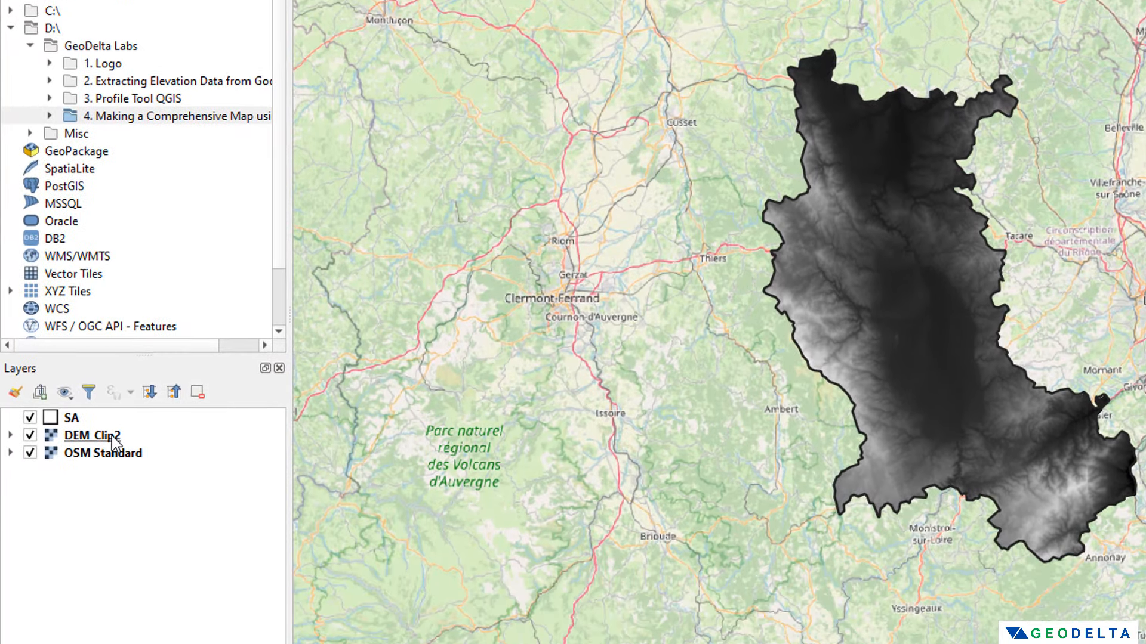
# - Open the DEM_Clip2 layer's symbology properties and set the render type to Singleband pseudocolor
pyautogui.click(113, 521)
pyautogui.rightClick(112, 521)
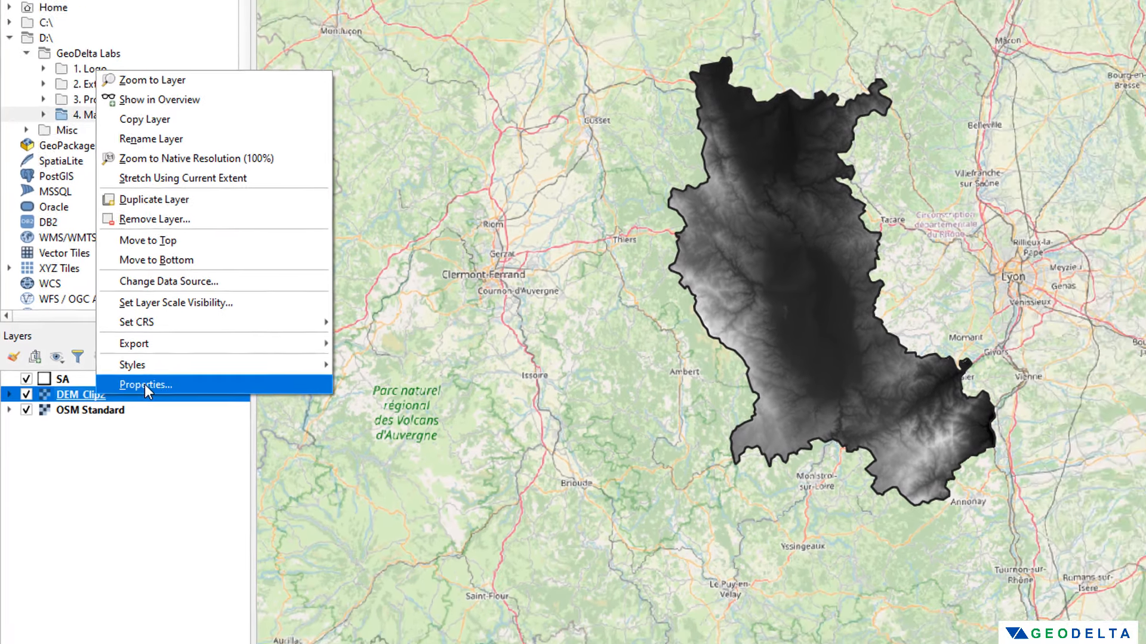
pyautogui.click(167, 370)
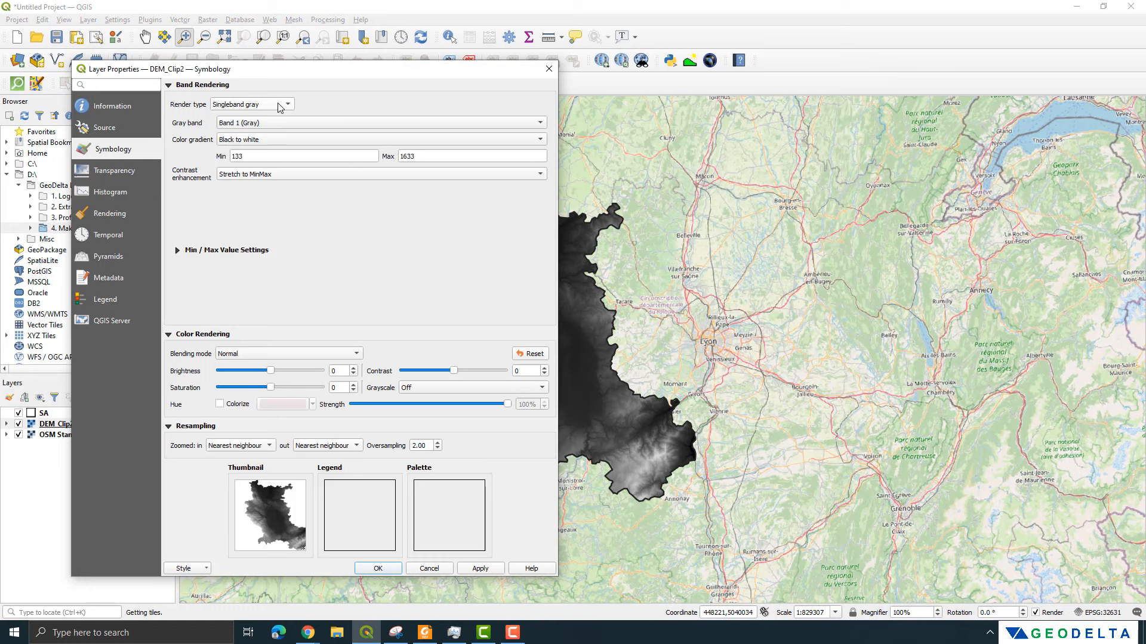
pyautogui.click(280, 106)
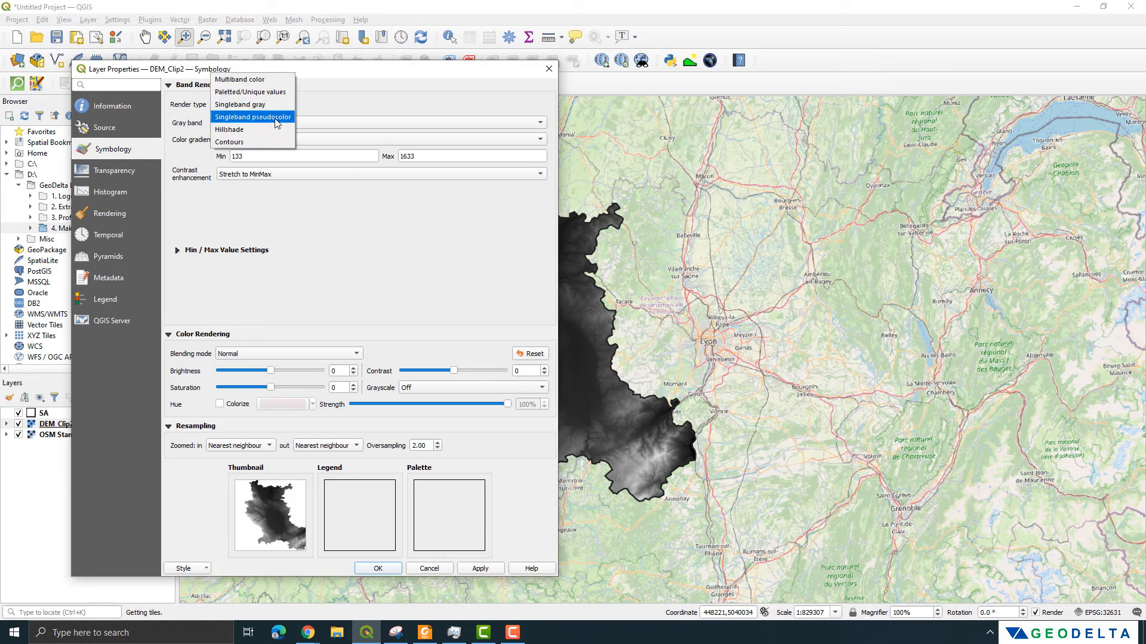
pyautogui.click(276, 122)
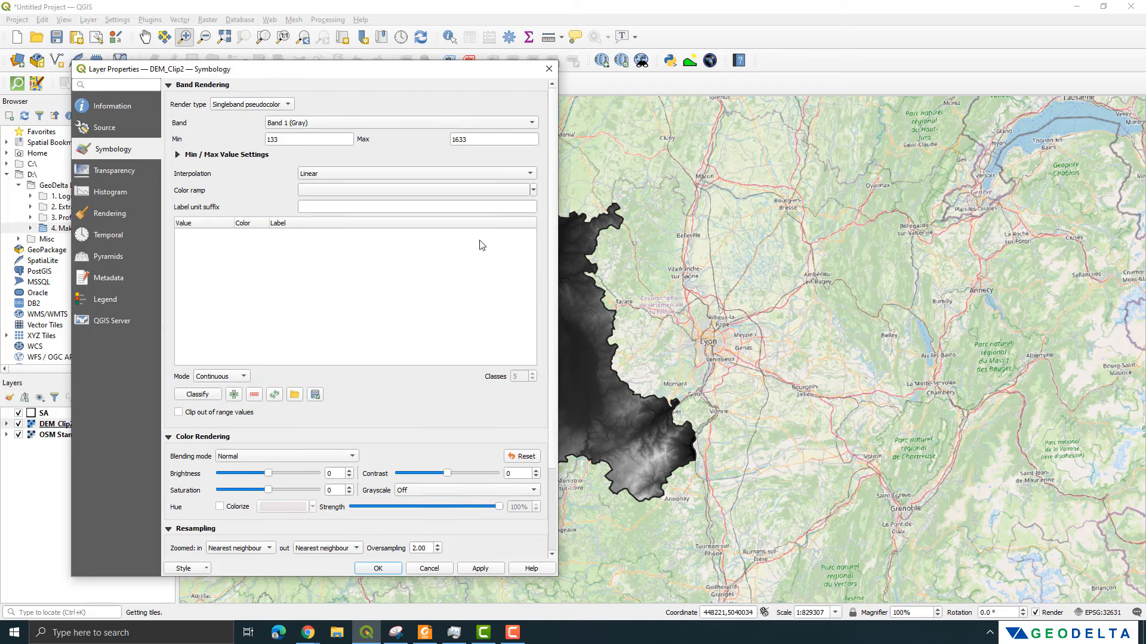
# - Create a new color ramp from the cpt-city catalog, choosing bcyr from the Top of the (cpt) palettes theme
pyautogui.click(534, 191)
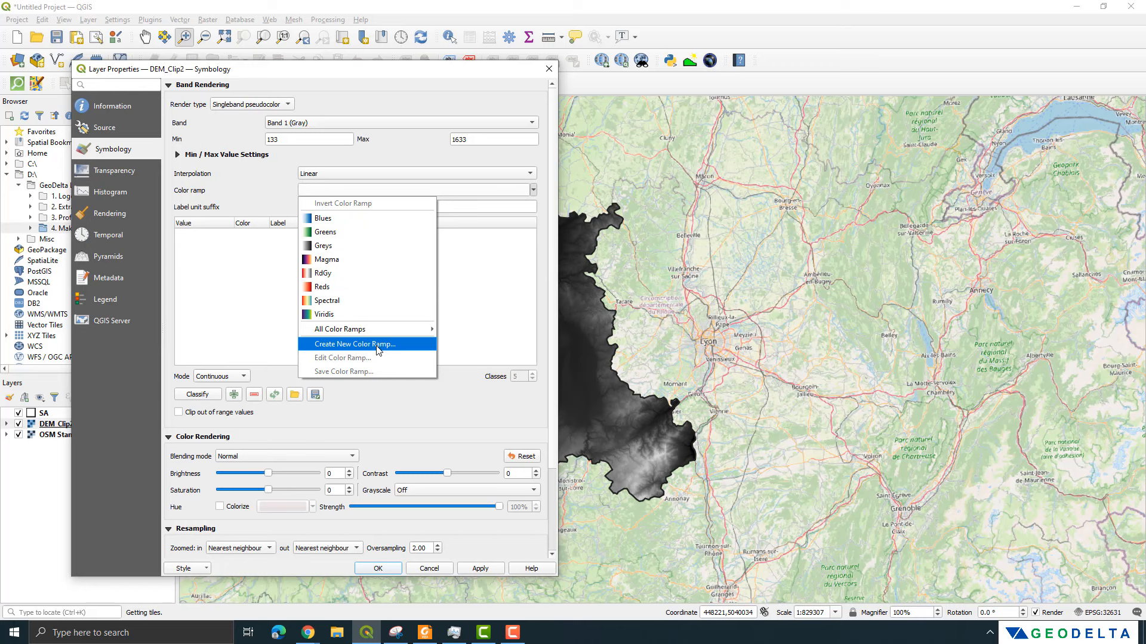
pyautogui.moveTo(391, 328)
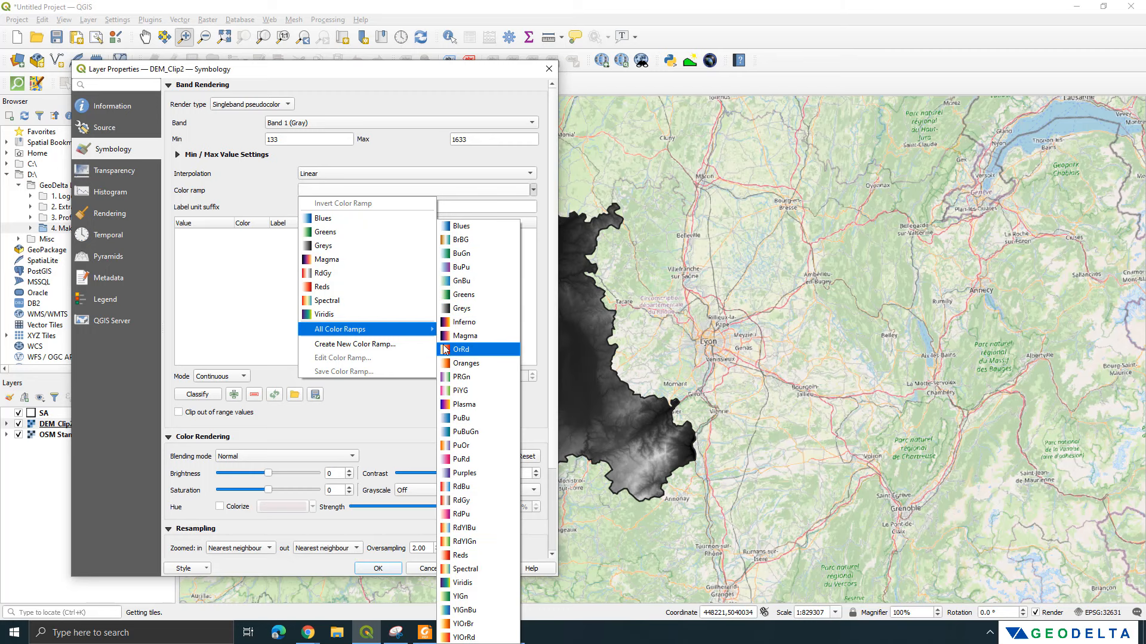
pyautogui.click(361, 351)
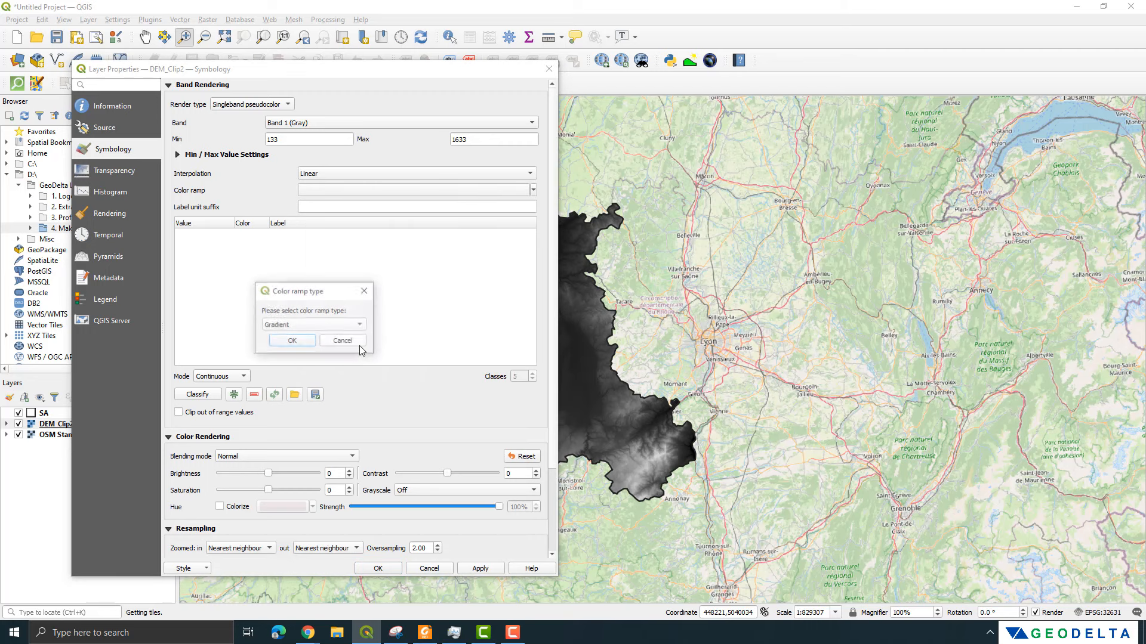
pyautogui.click(322, 326)
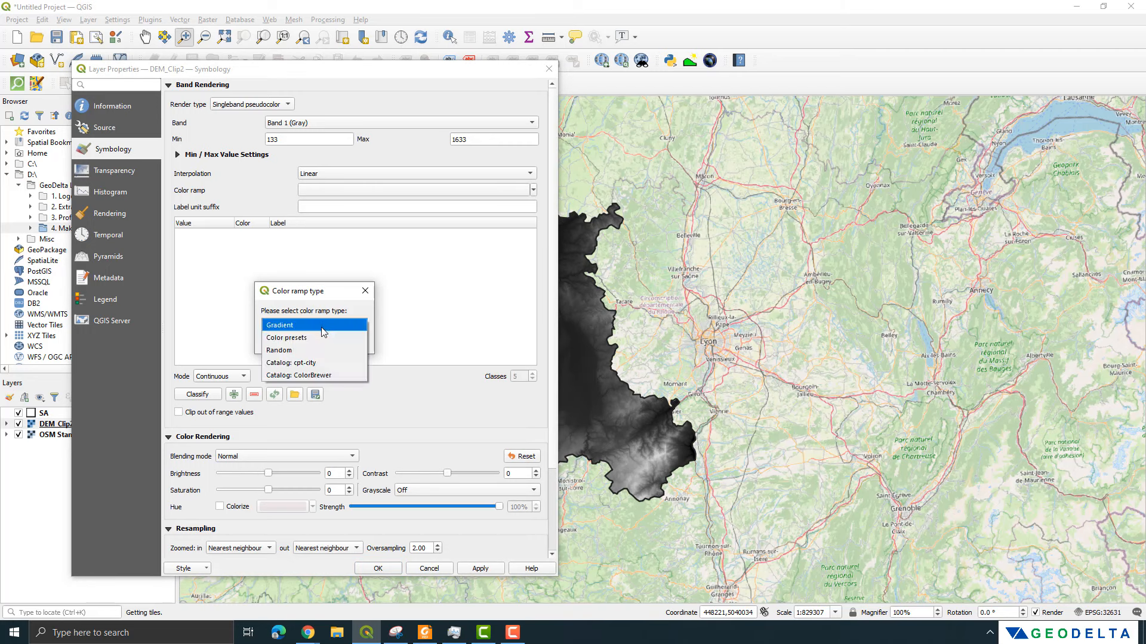
pyautogui.click(303, 364)
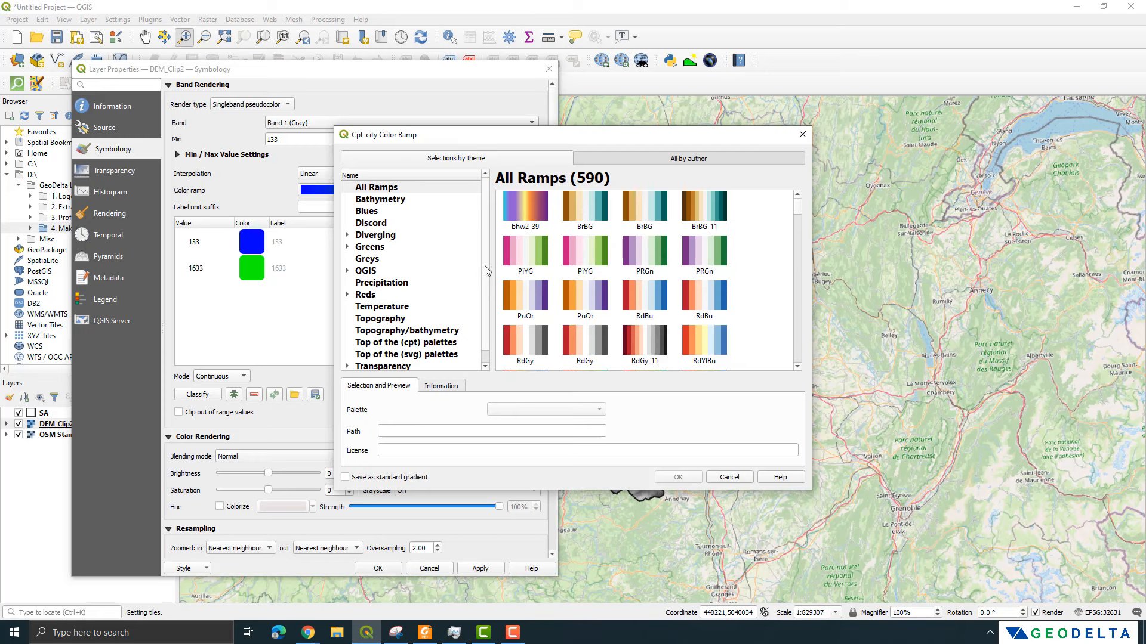
pyautogui.scroll(-1, 486, 274)
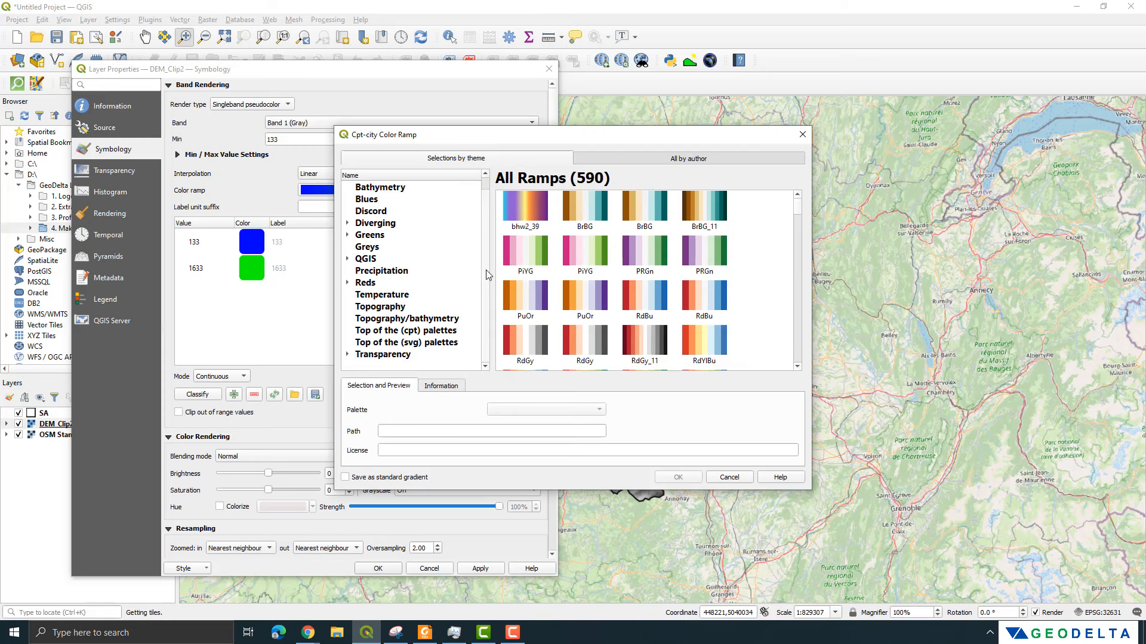
pyautogui.click(382, 331)
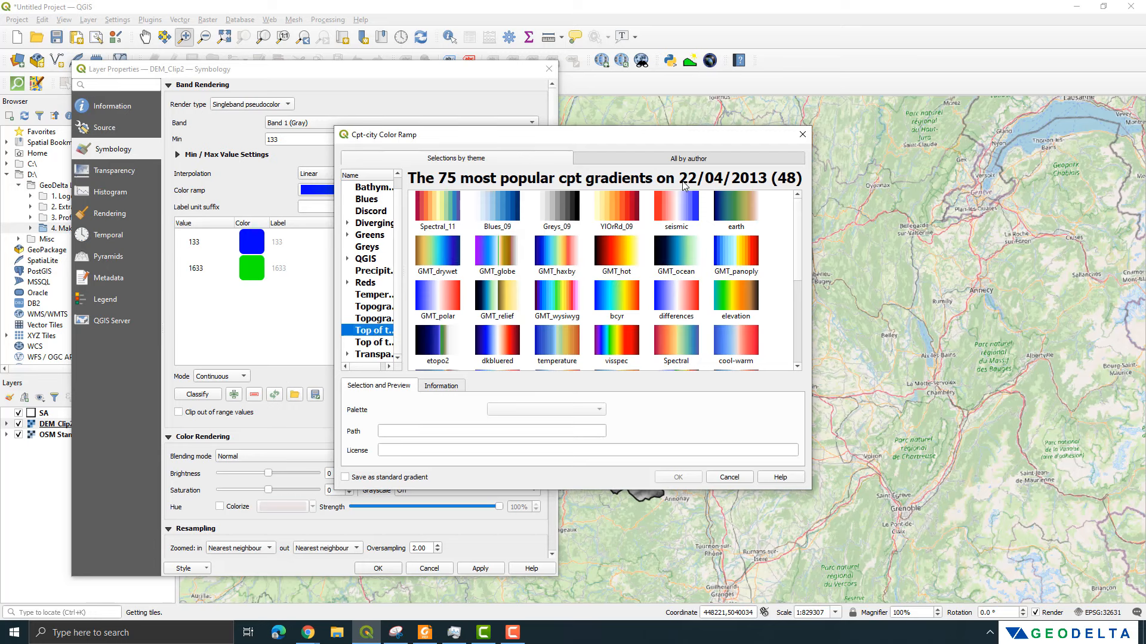
pyautogui.click(625, 292)
pyautogui.press('Return')
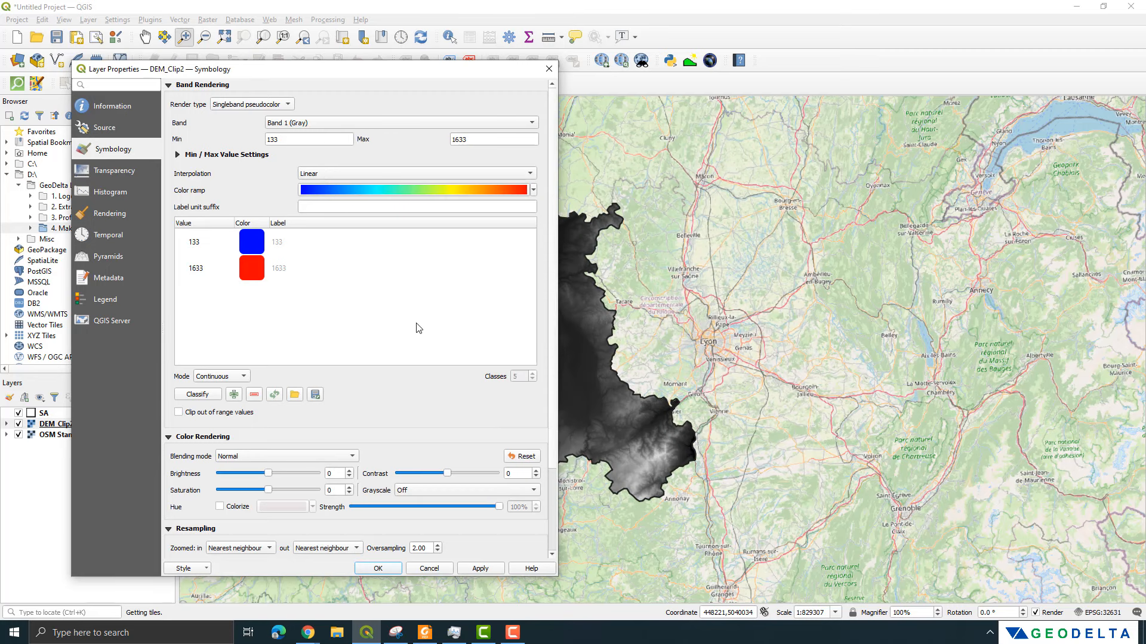
# - Classify the DEM_Clip2 color ramp in Quantile mode with 12 classes, apply the symbology and close the layer properties
pyautogui.moveTo(384, 81); pyautogui.dragTo(439, 80)
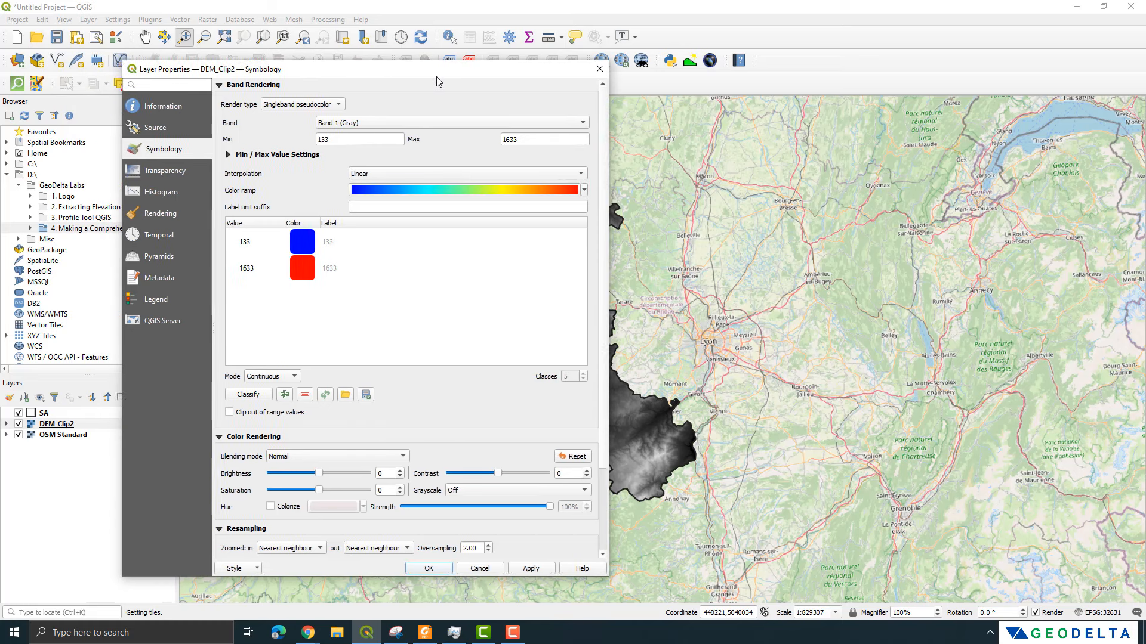
pyautogui.click(286, 379)
pyautogui.click(273, 403)
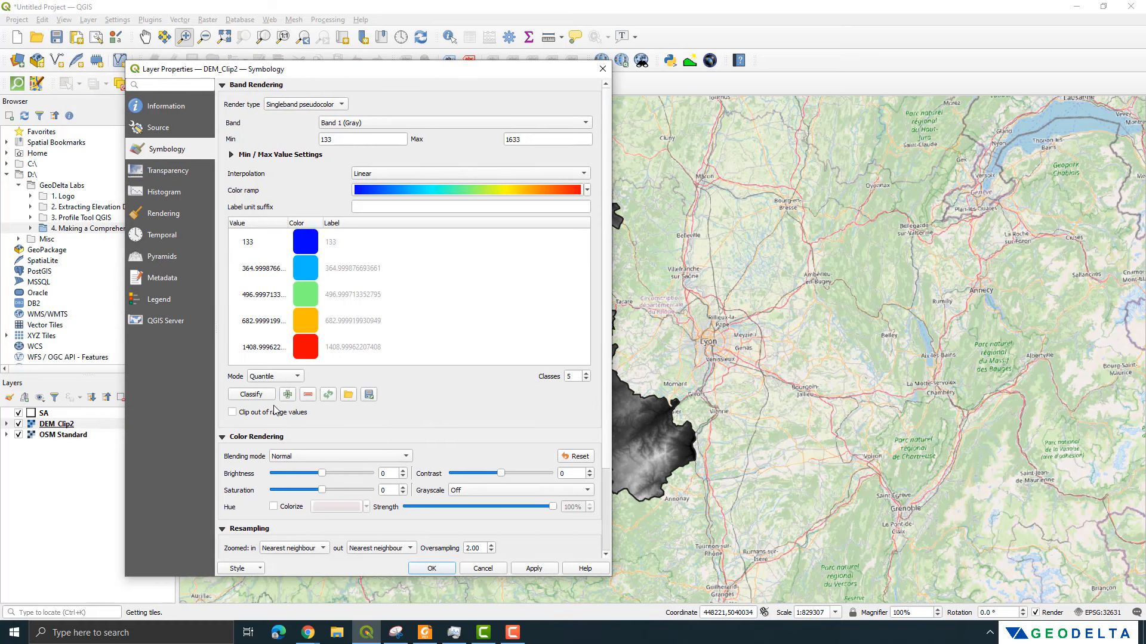
pyautogui.doubleClick(568, 376)
pyautogui.write('12')
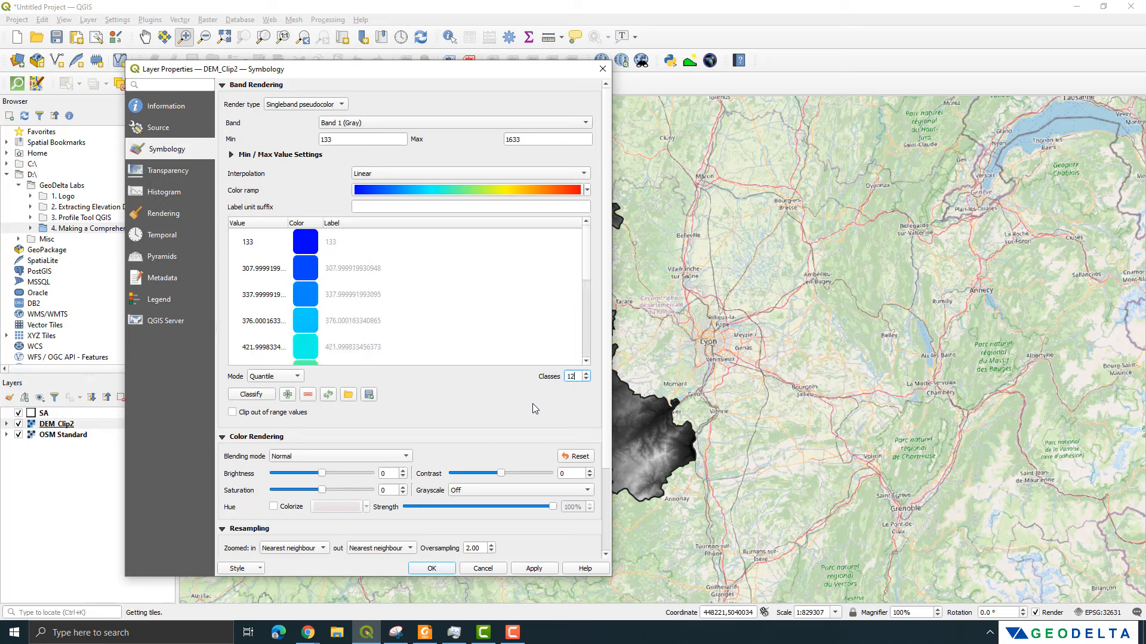
pyautogui.scroll(-1, 582, 293)
pyautogui.scroll(1, 583, 292)
pyautogui.scroll(-2, 581, 269)
pyautogui.scroll(2, 579, 250)
pyautogui.click(549, 570)
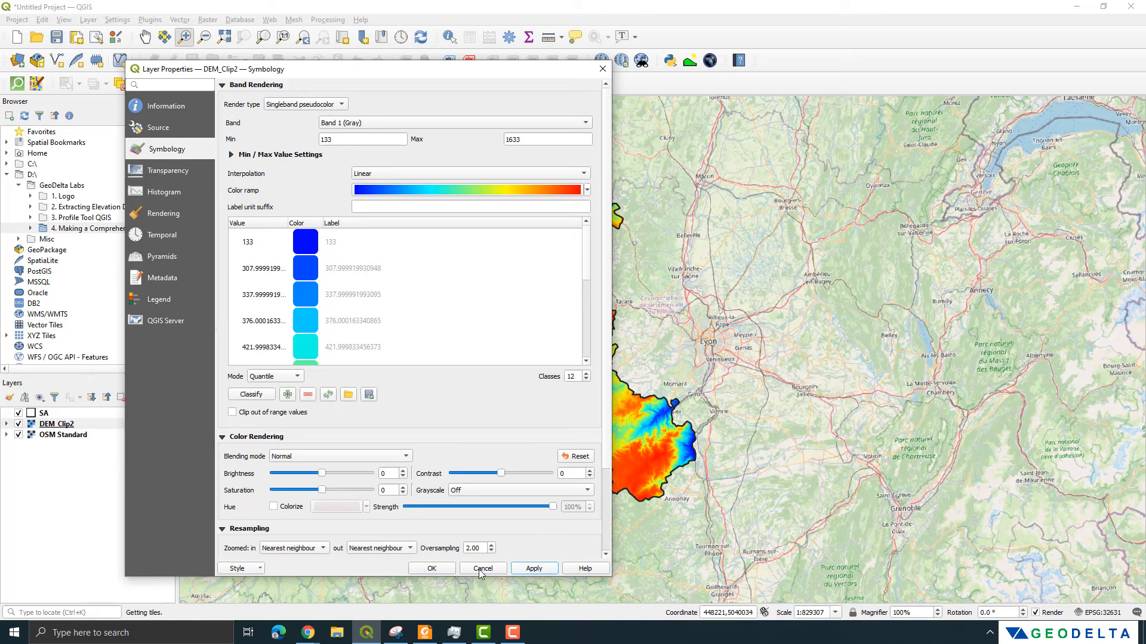
pyautogui.click(442, 572)
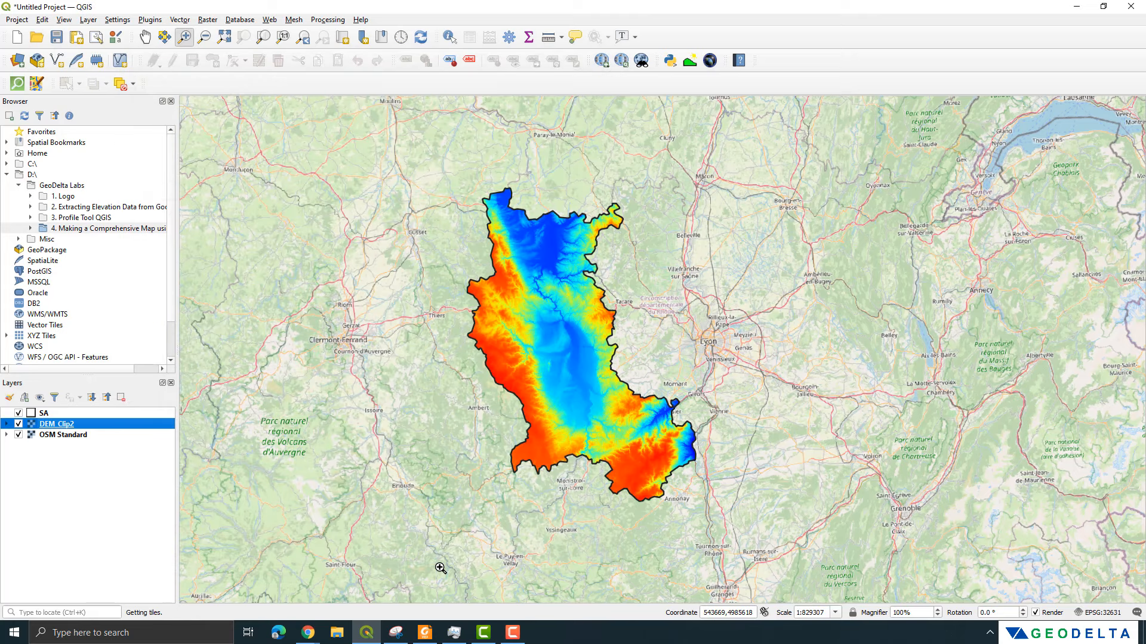
# - Expand the DEM_Clip2 layer's legend to list its elevation color classes
pyautogui.scroll(-1, 568, 442)
pyautogui.scroll(1, 568, 442)
pyautogui.click(6, 424)
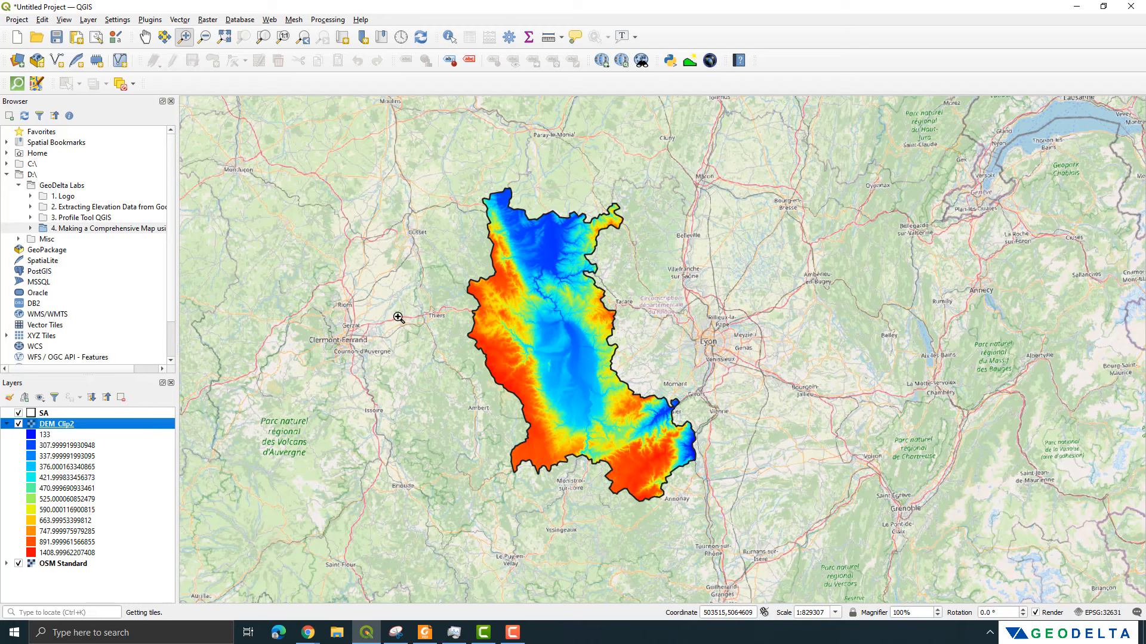
# - Create a new print layout titled "map"
pyautogui.click(17, 19)
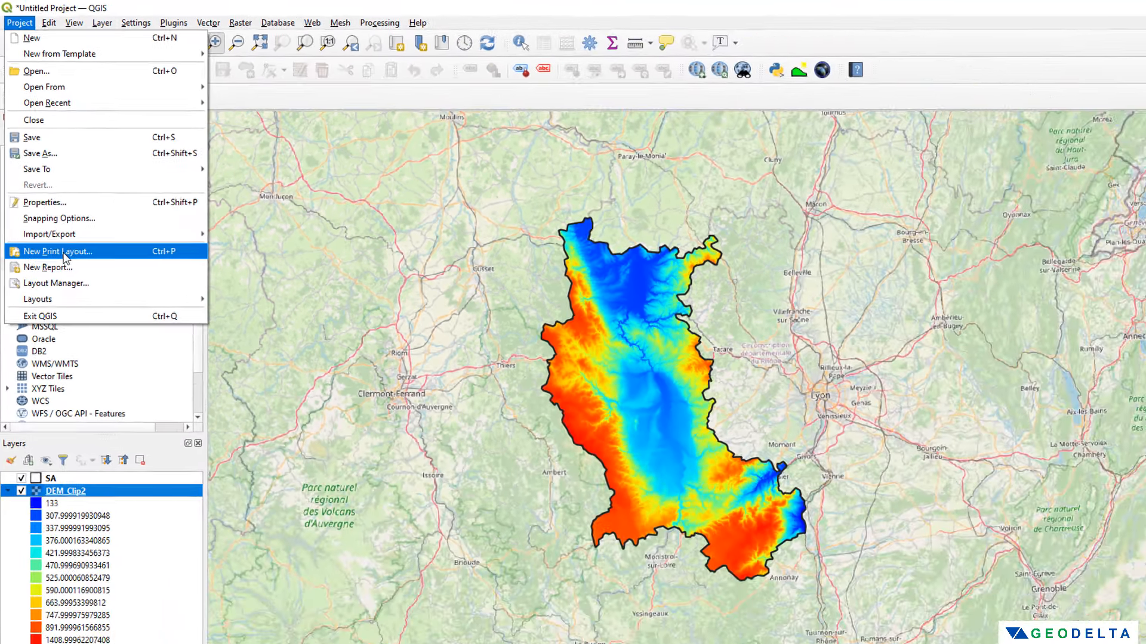
pyautogui.click(102, 407)
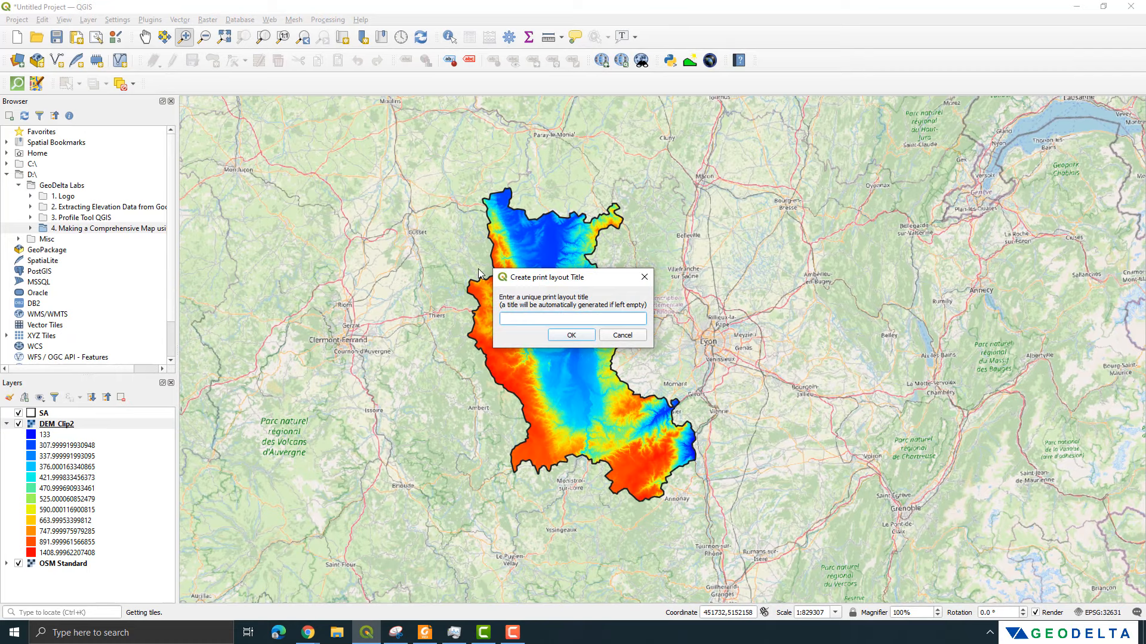
pyautogui.write('map')
pyautogui.click(580, 336)
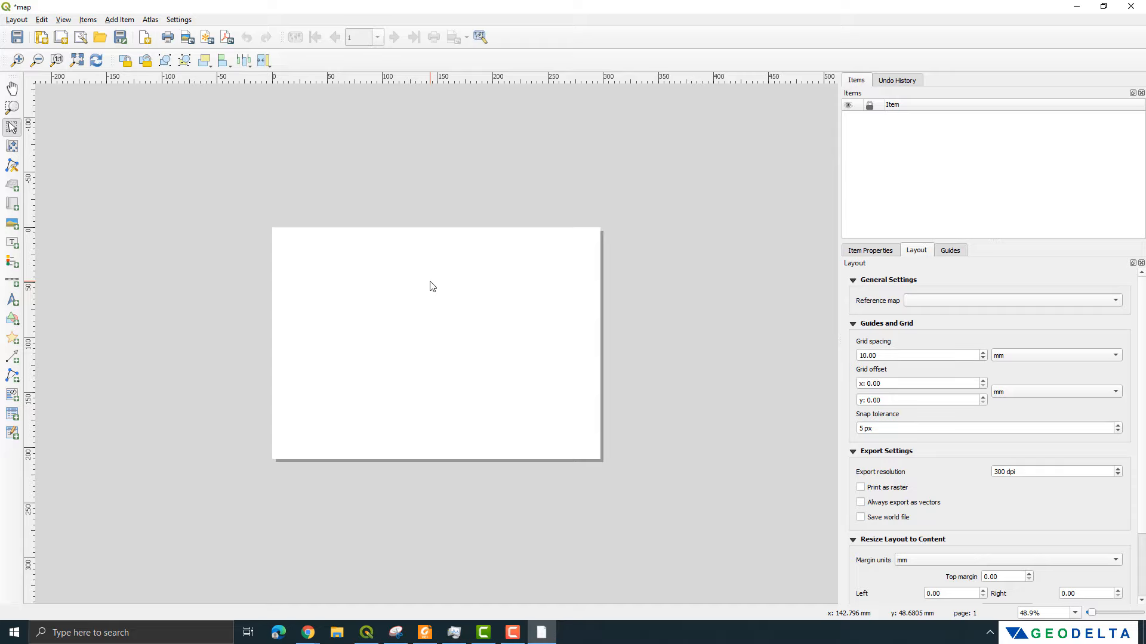
# - Set the layout page to A4 size with Portrait orientation in the page properties
pyautogui.rightClick(416, 287)
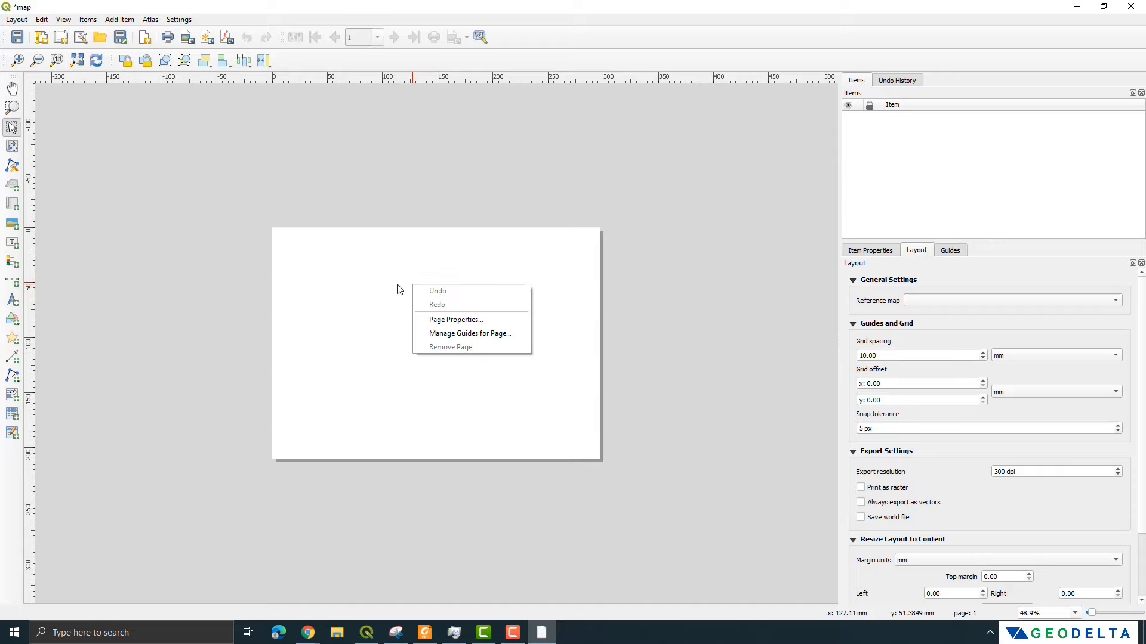
pyautogui.click(463, 321)
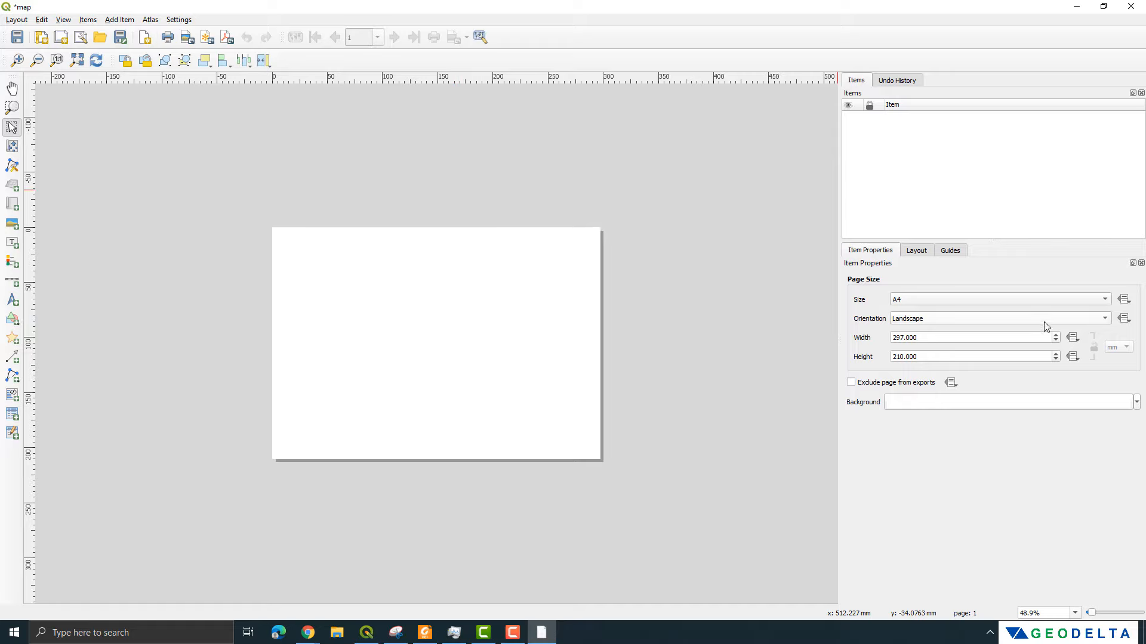
pyautogui.click(914, 306)
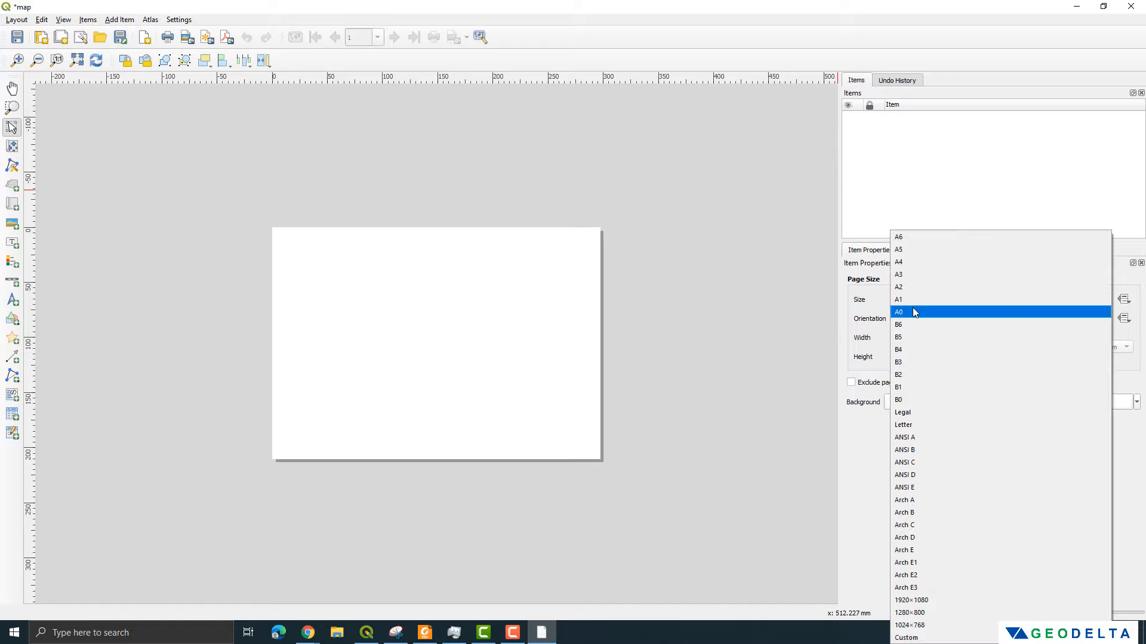
pyautogui.click(923, 263)
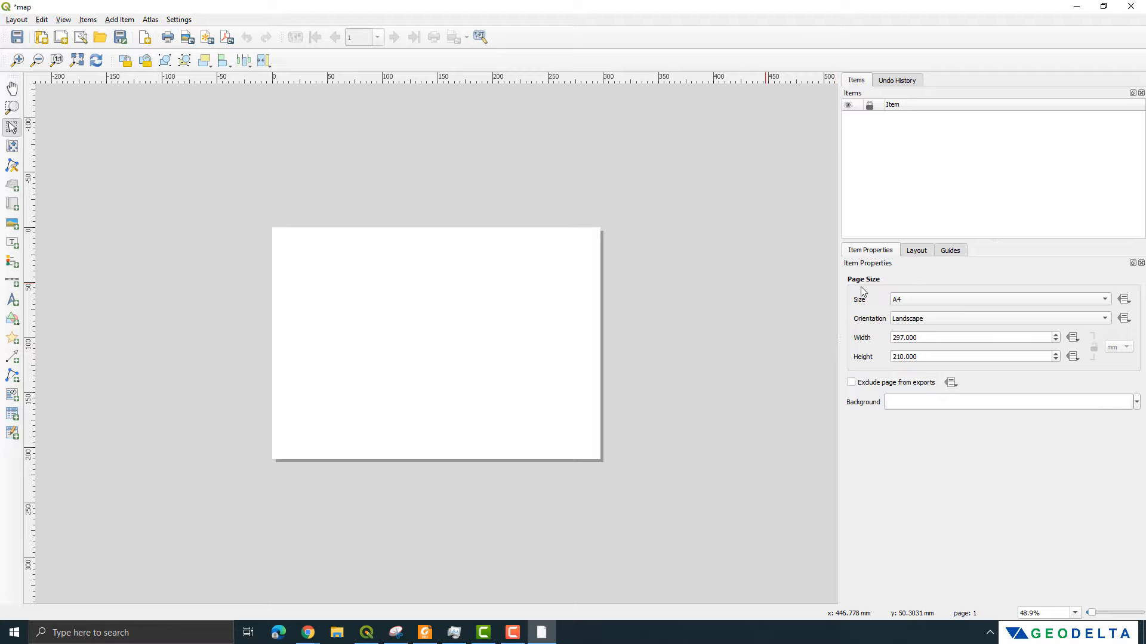
pyautogui.click(923, 321)
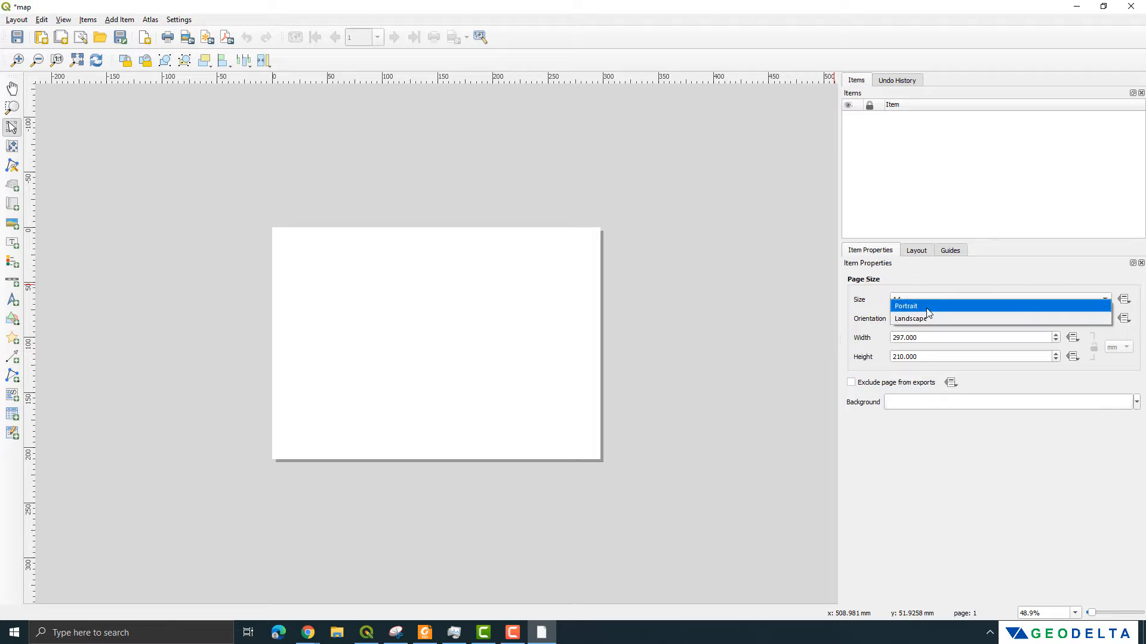
pyautogui.click(927, 305)
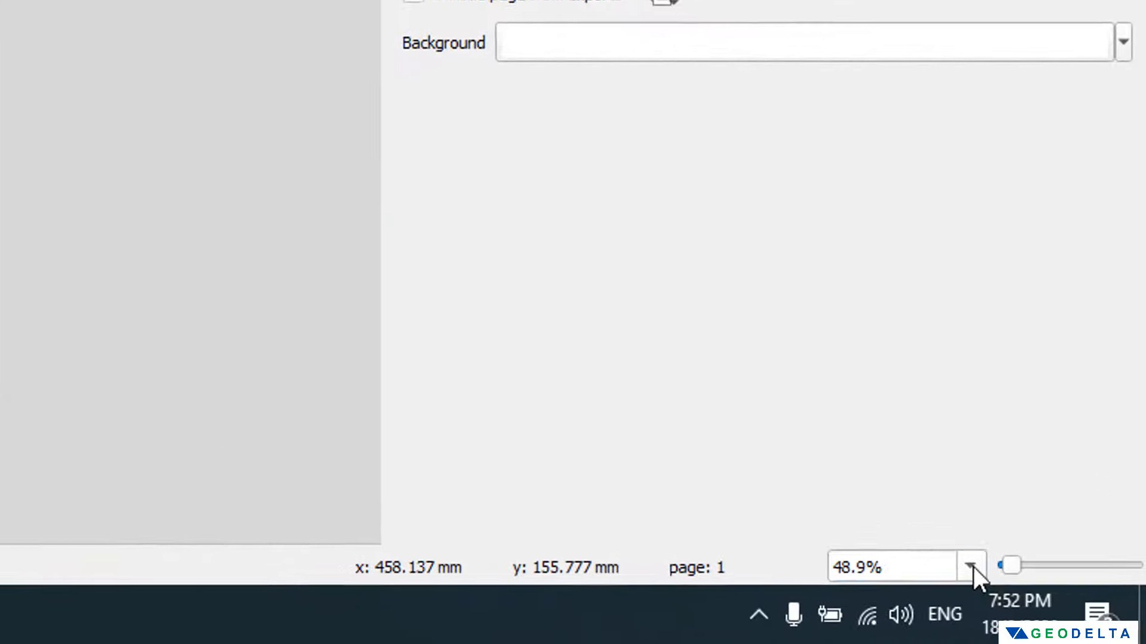
# - Add a map item about 190 by 275 mm, filling the page inside a narrow margin
pyautogui.click(1045, 600)
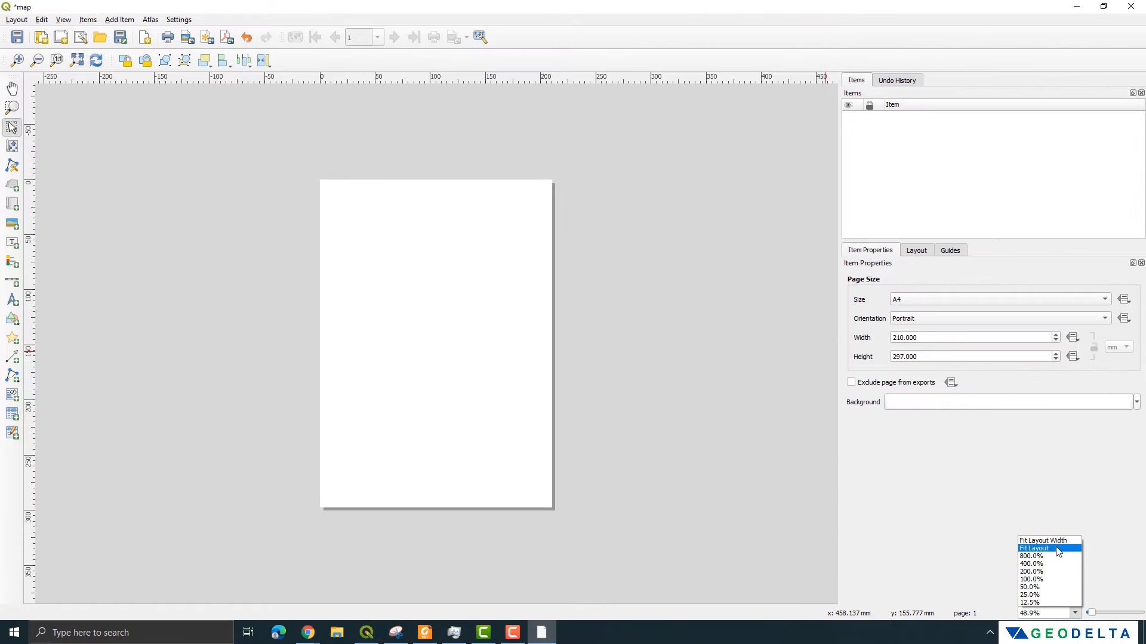
pyautogui.click(919, 400)
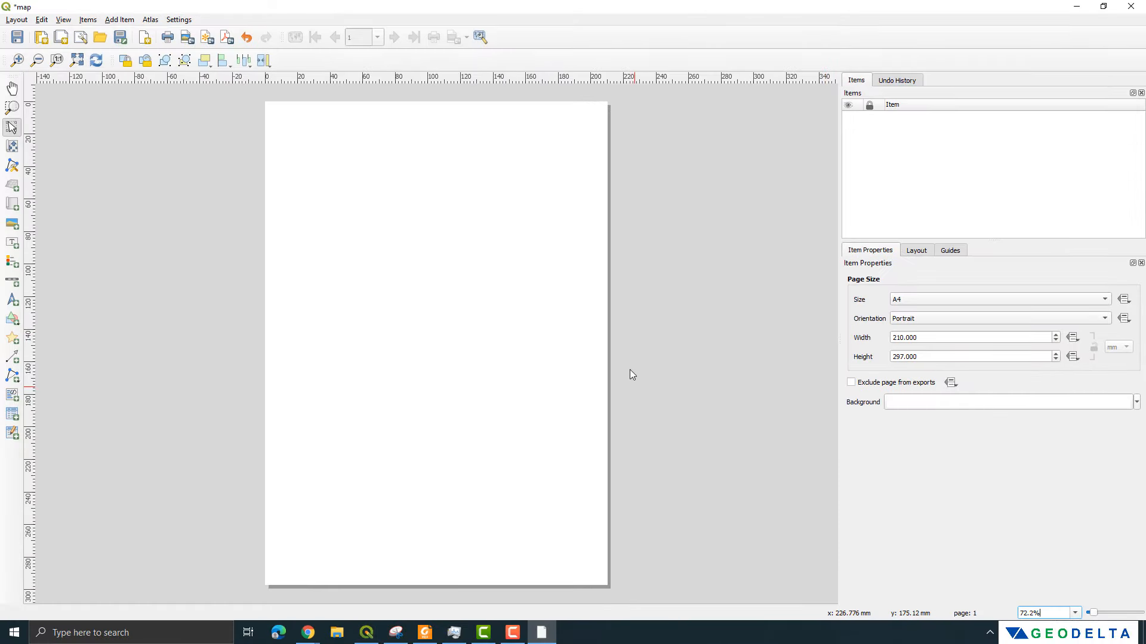
pyautogui.click(474, 263)
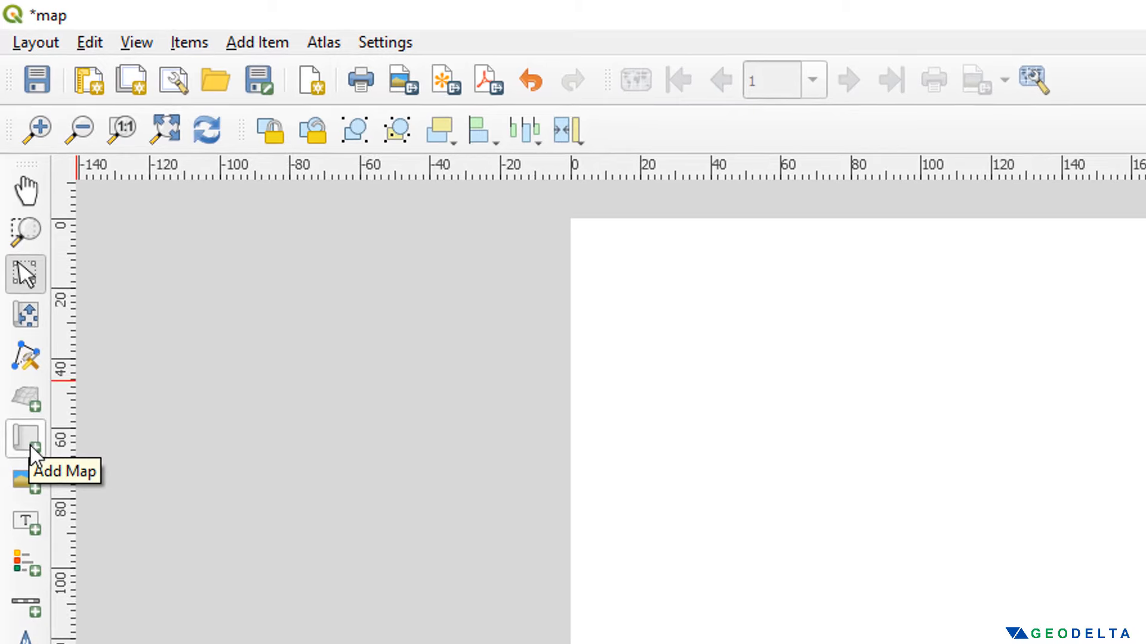
pyautogui.click(268, 45)
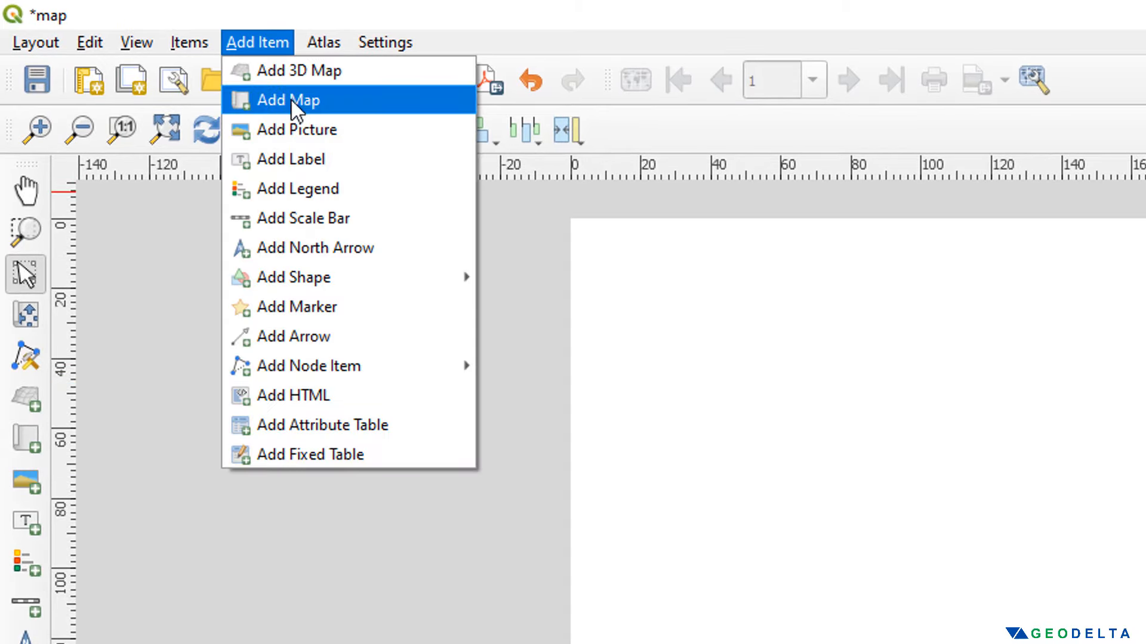
pyautogui.click(350, 98)
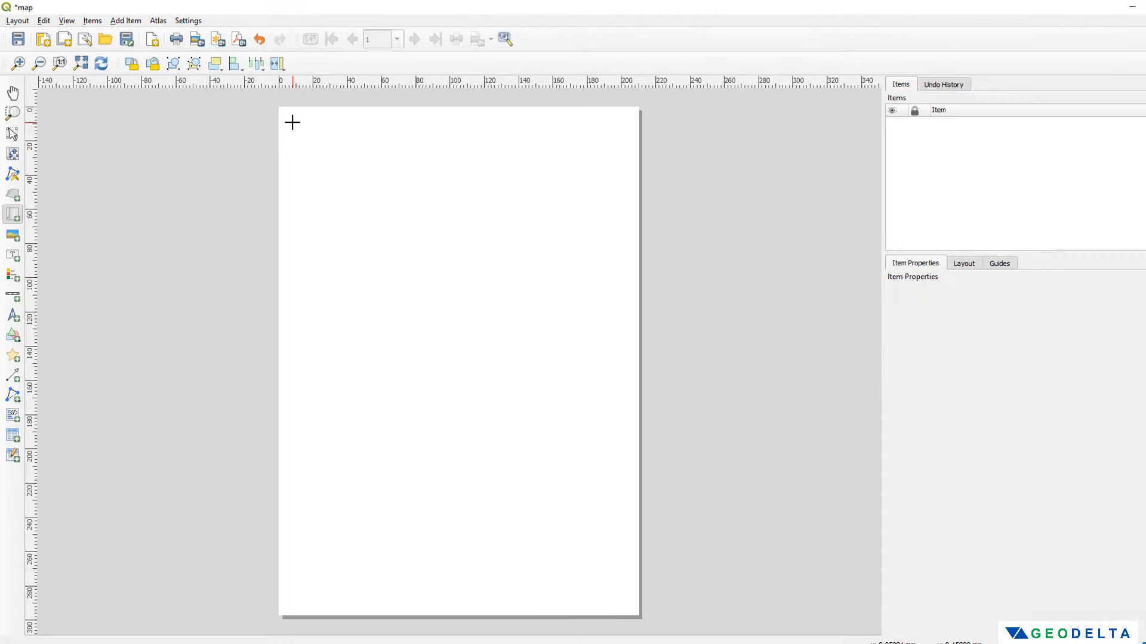
pyautogui.moveTo(292, 123); pyautogui.dragTo(619, 596)
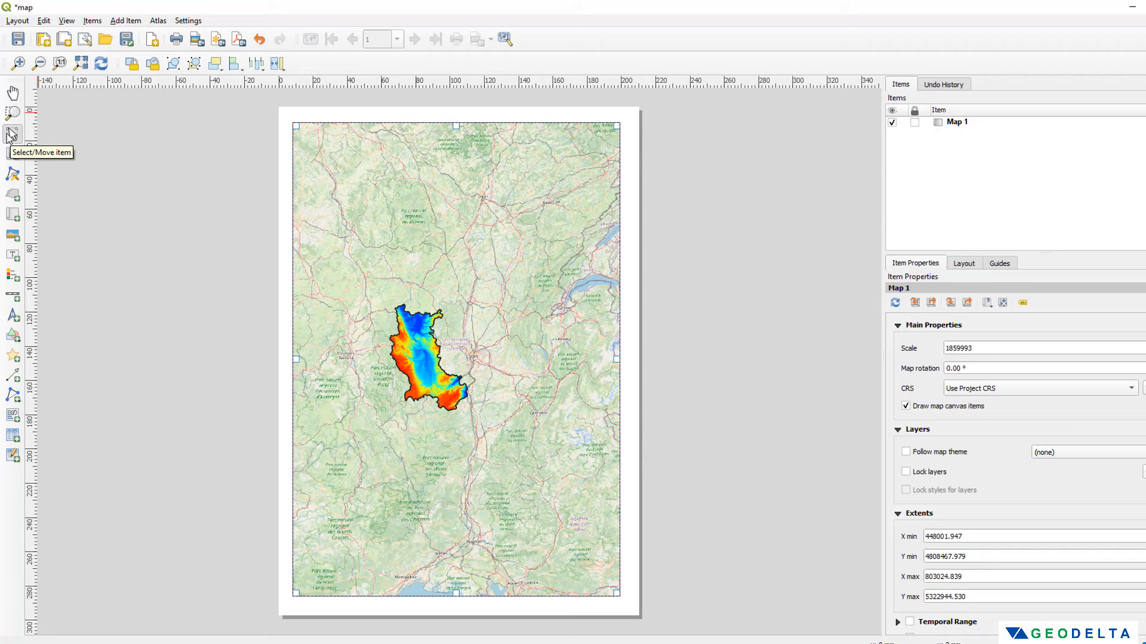
pyautogui.moveTo(351, 256); pyautogui.dragTo(413, 246)
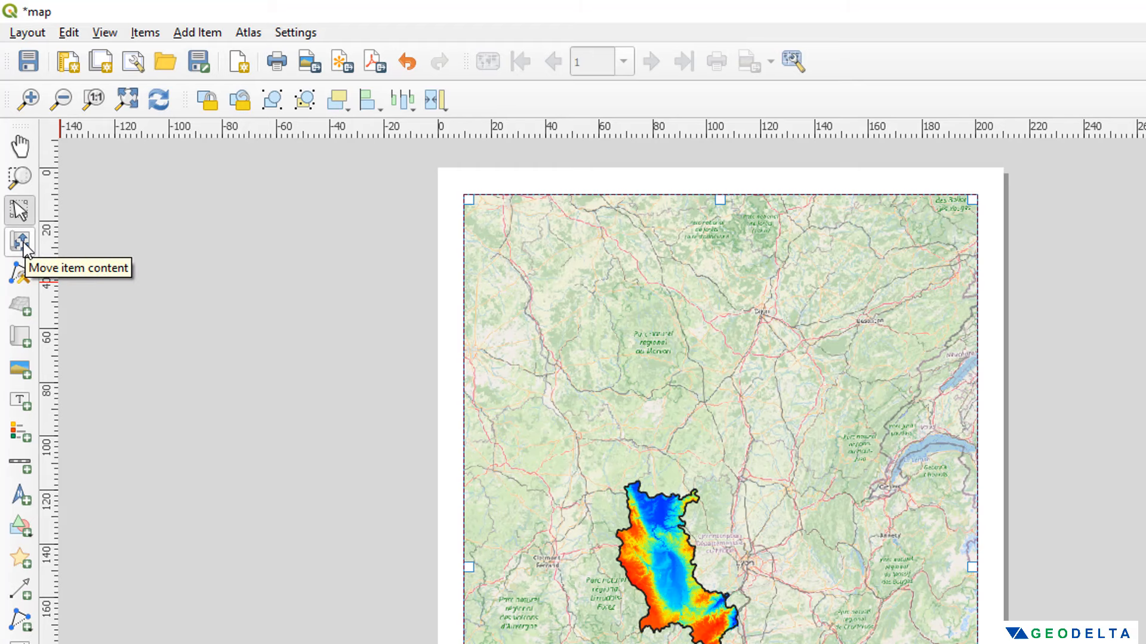
# - Move and rescale the content of the map item so the colored study area fills the map, at a scale of about 465000
pyautogui.click(22, 244)
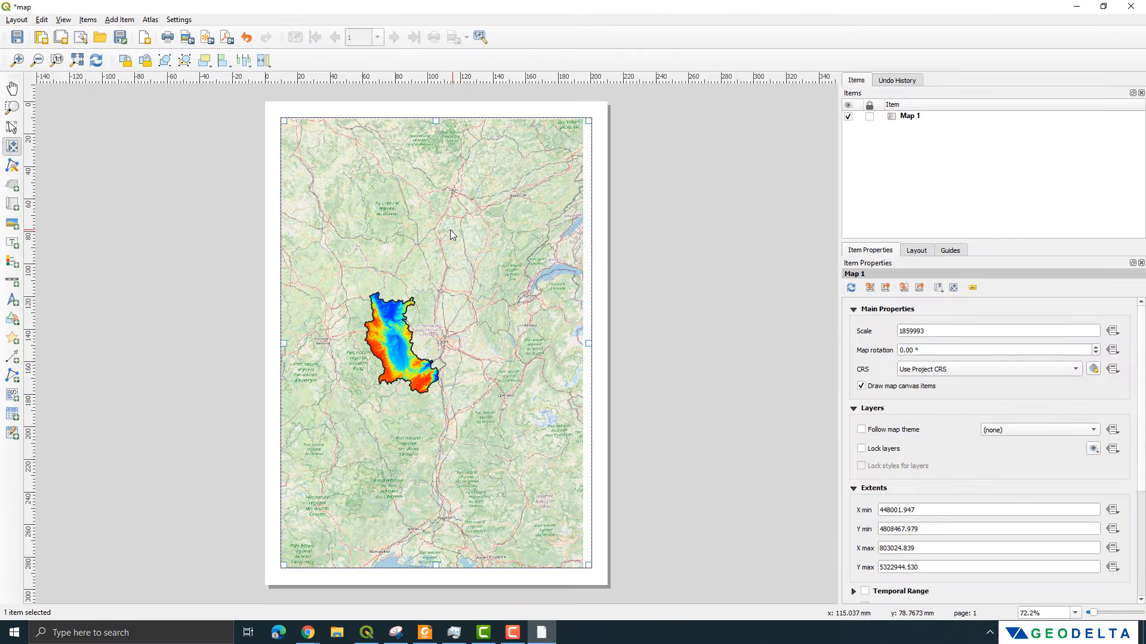
pyautogui.moveTo(452, 235)
pyautogui.mouseDown()
pyautogui.moveTo(349, 235)
pyautogui.moveTo(504, 242)
pyautogui.moveTo(460, 251)
pyautogui.mouseUp()
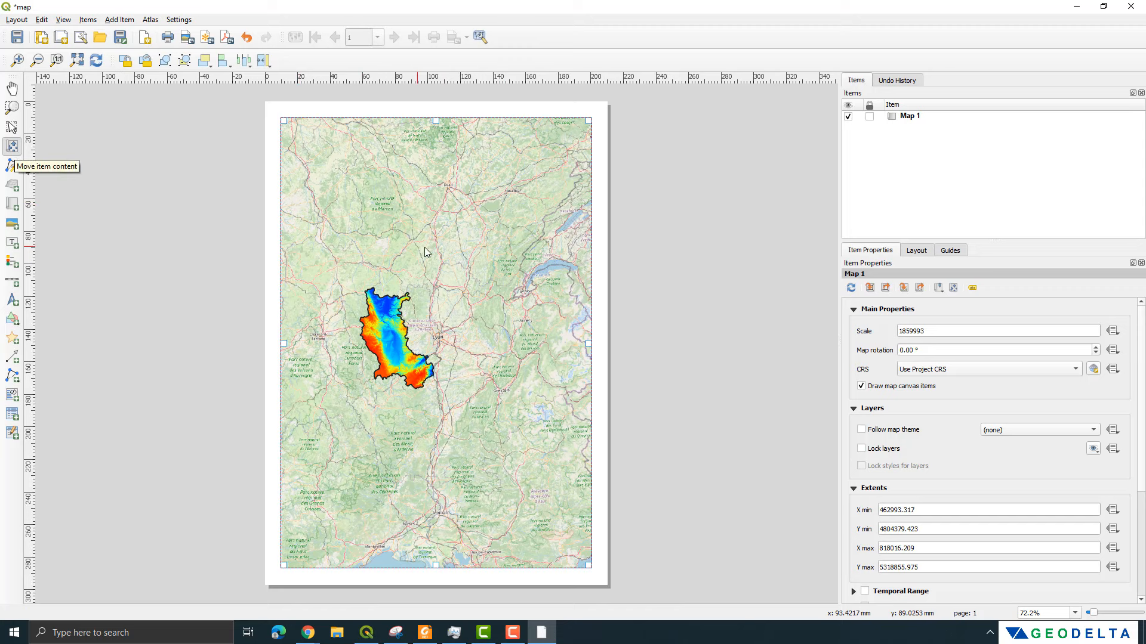
pyautogui.moveTo(434, 251); pyautogui.dragTo(478, 243)
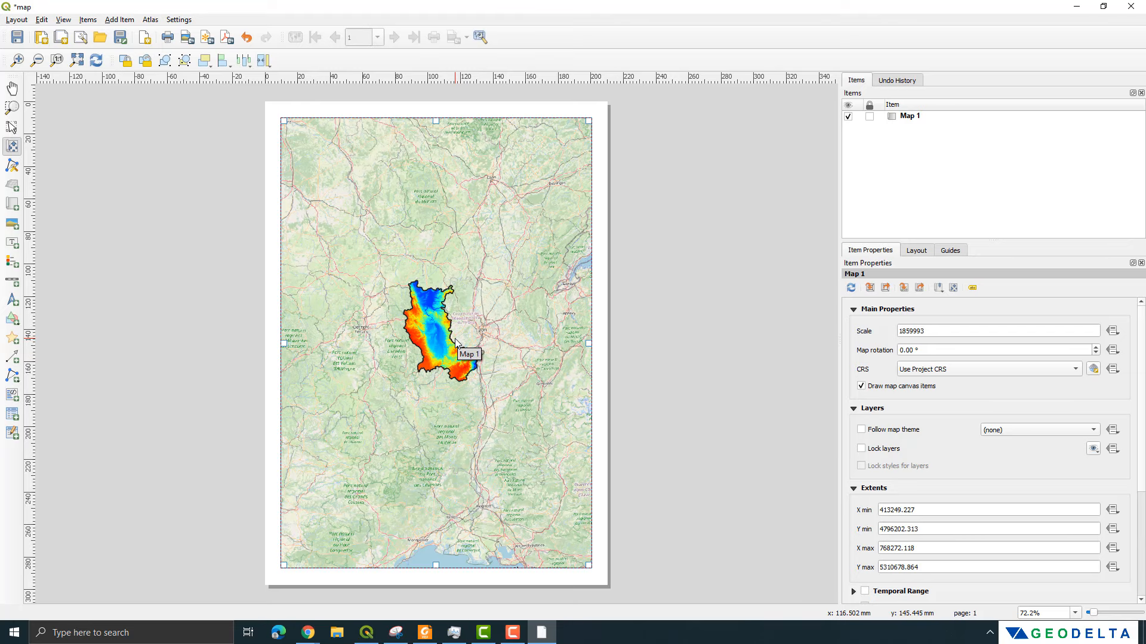
pyautogui.scroll(-2, 456, 341)
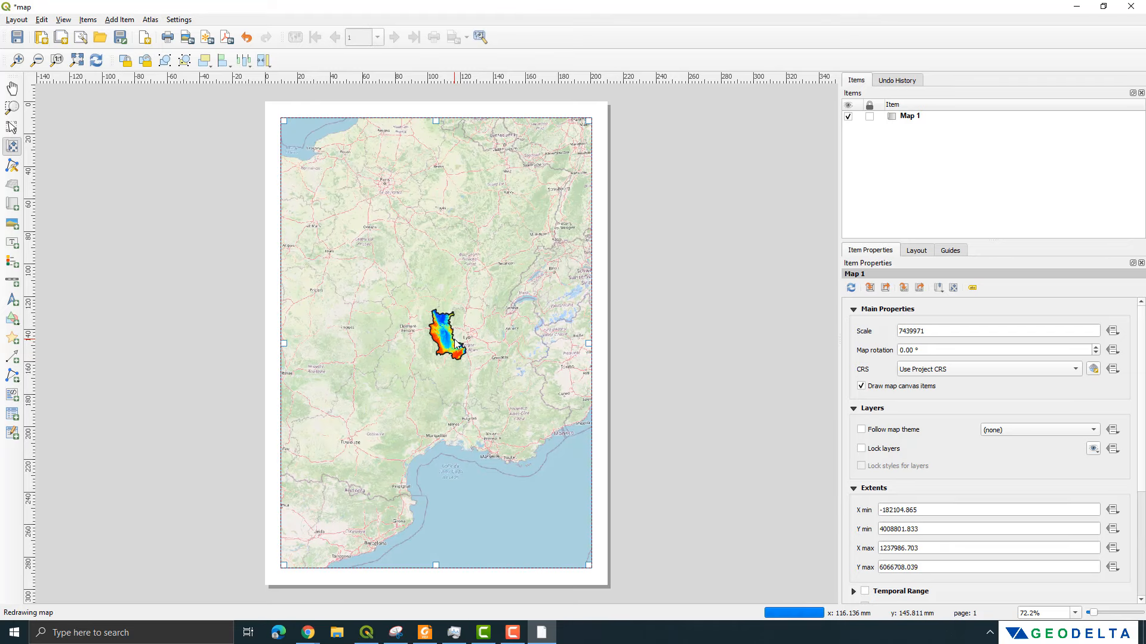
pyautogui.scroll(4, 456, 341)
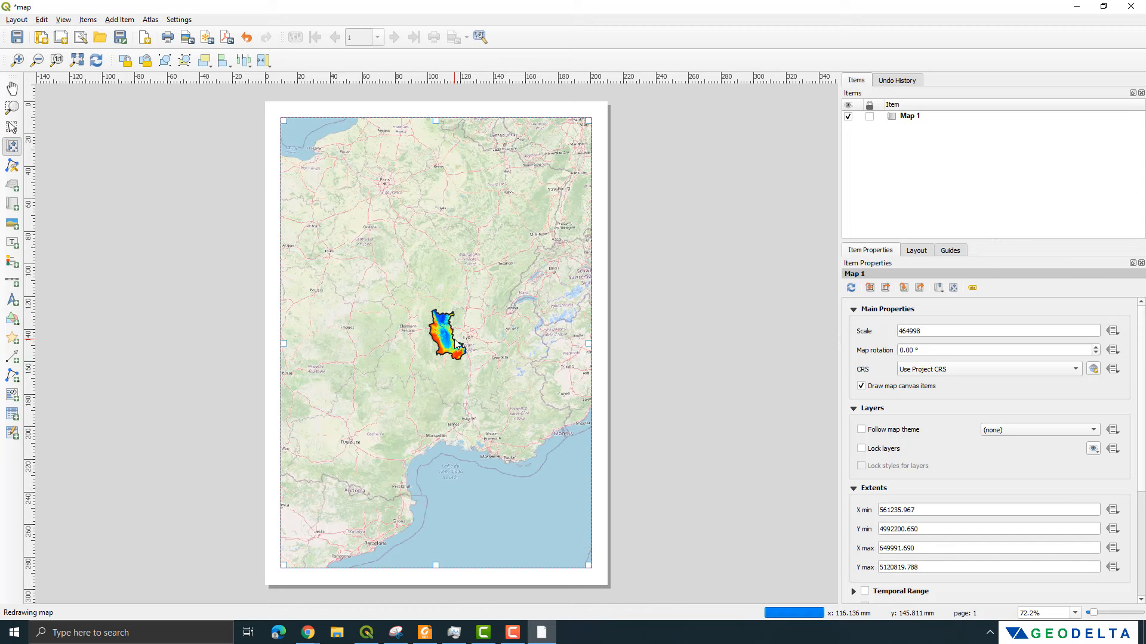
pyautogui.scroll(1, 456, 342)
pyautogui.scroll(-1, 438, 350)
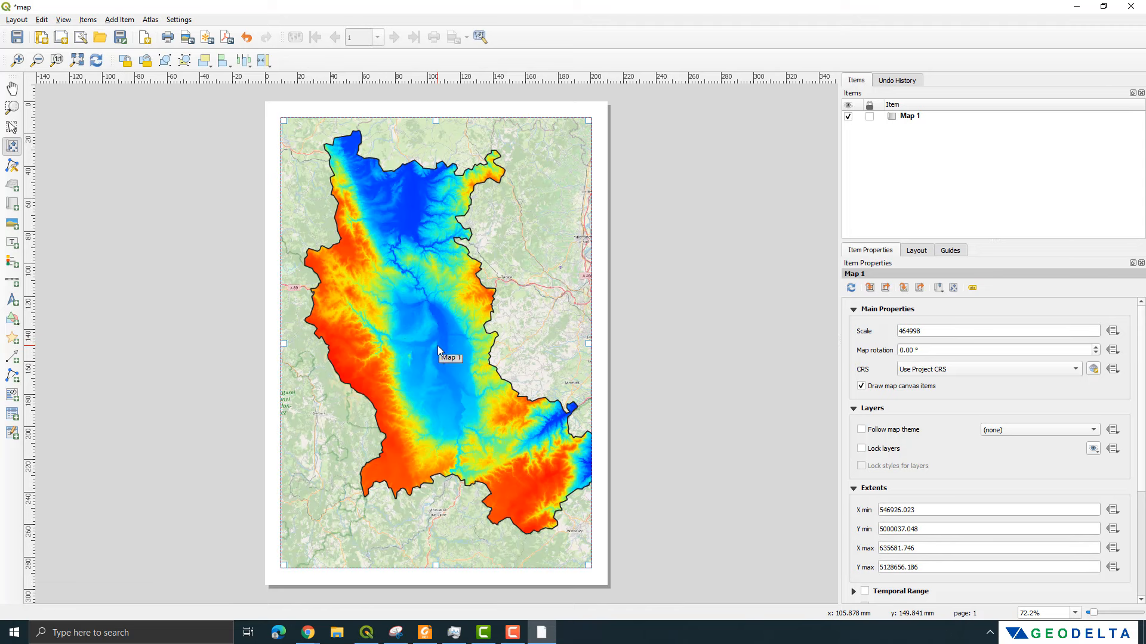
pyautogui.moveTo(438, 345); pyautogui.dragTo(434, 346)
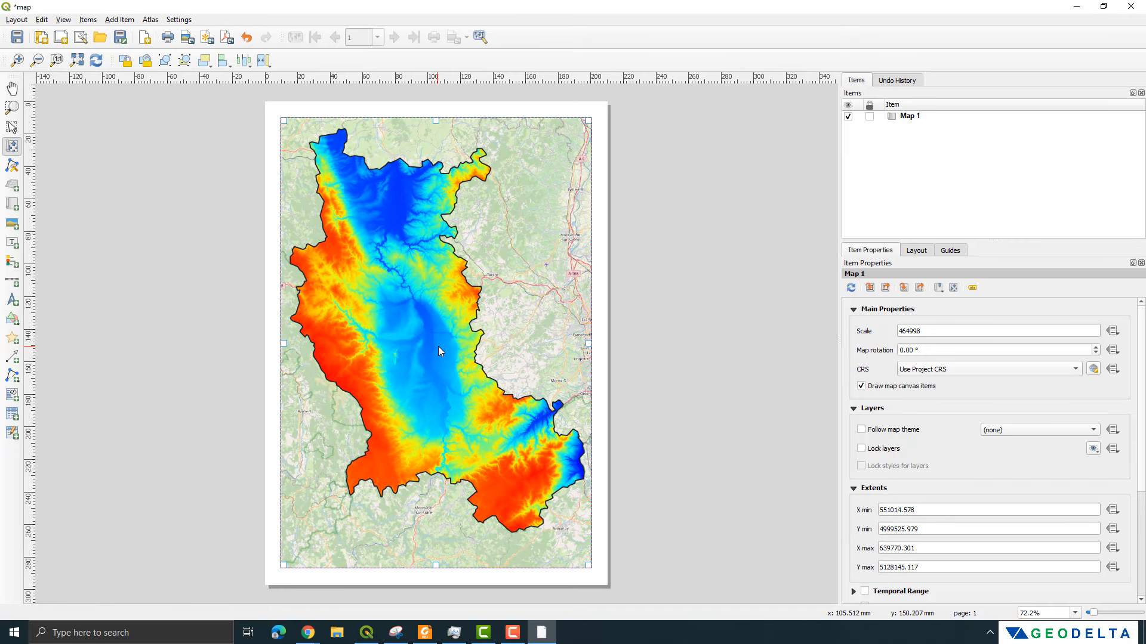
# - Try a scale of 450000 for the map item
pyautogui.click(928, 333)
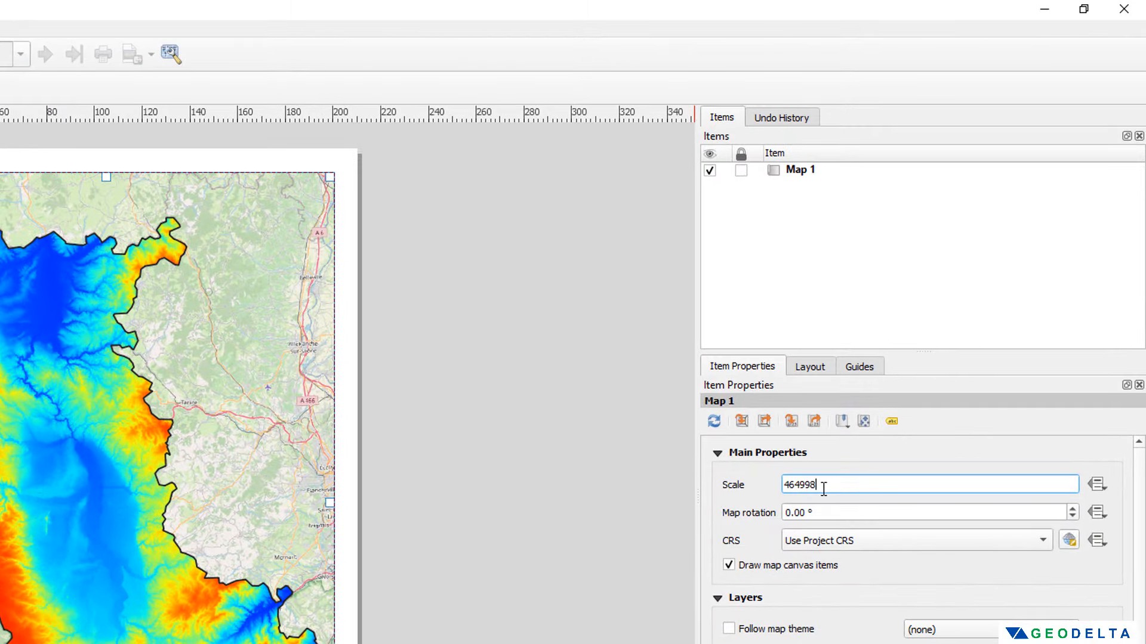
pyautogui.moveTo(824, 488); pyautogui.dragTo(799, 490)
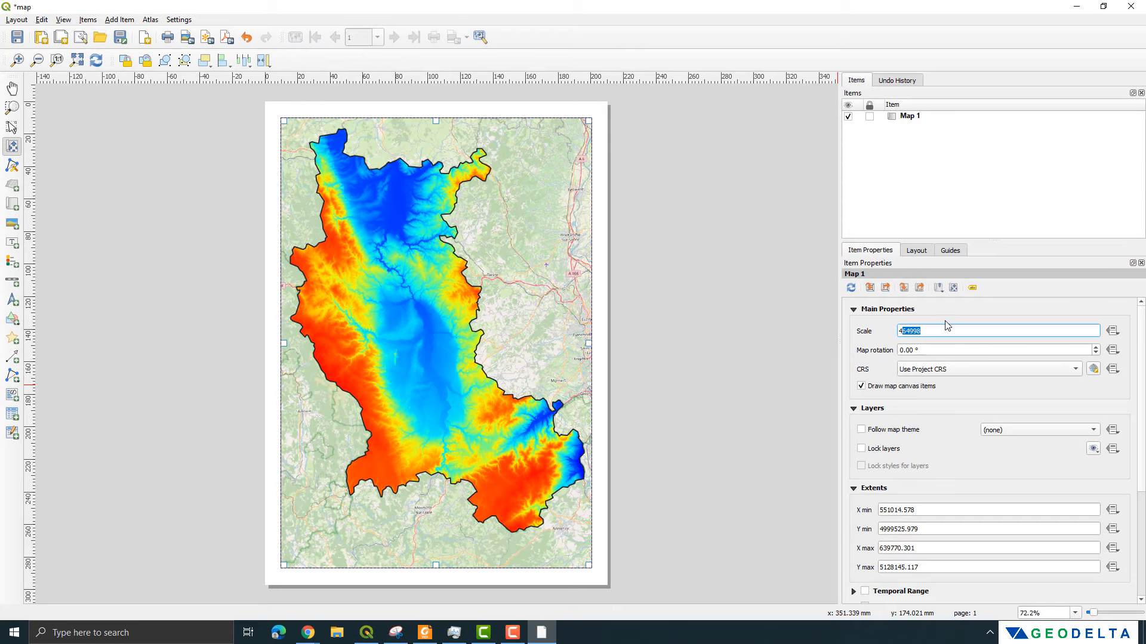
pyautogui.write('50000')
pyautogui.press('Return')
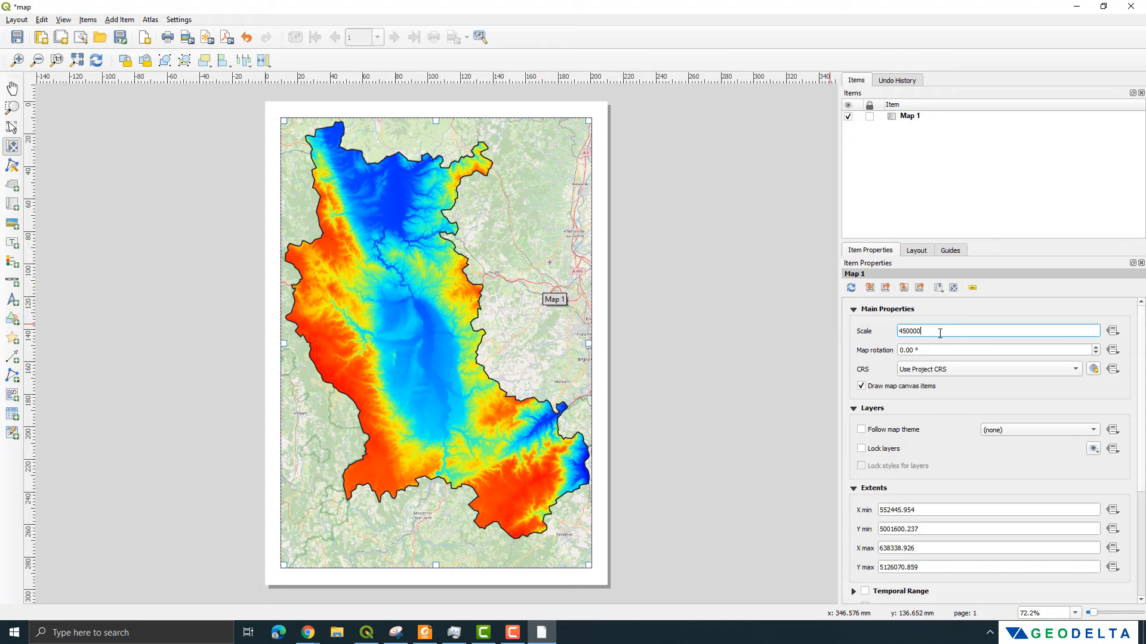
# - Set the map scale to 490000 and shift the map content slightly up and to the left within the map item
pyautogui.moveTo(935, 332); pyautogui.dragTo(907, 336)
pyautogui.write('2')
pyautogui.write('0')
pyautogui.write('9')
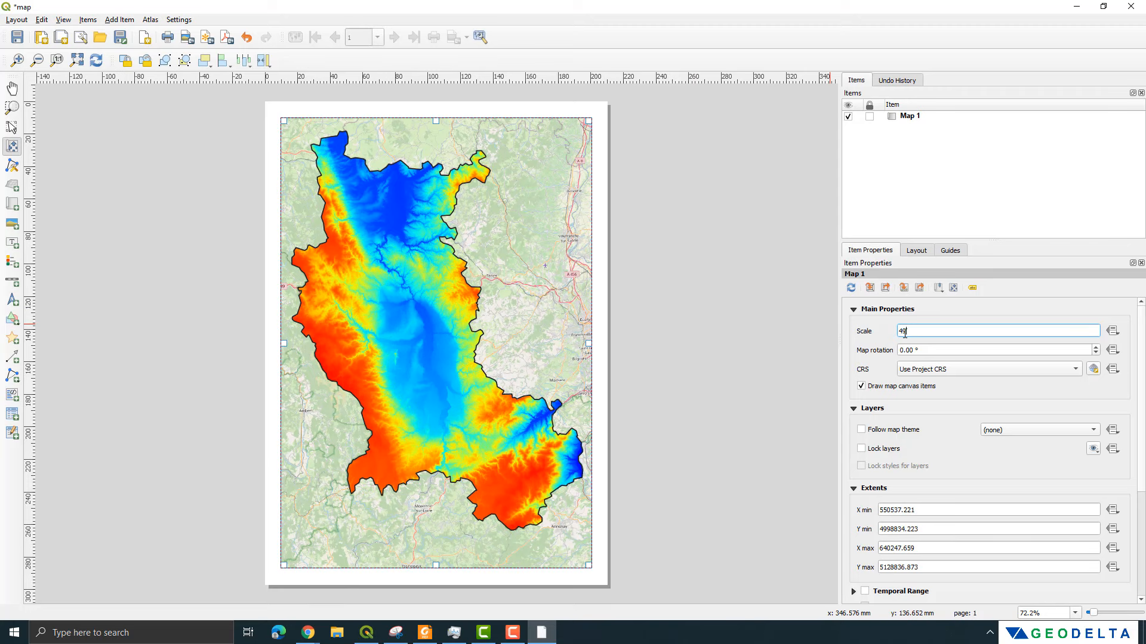
pyautogui.write('0000')
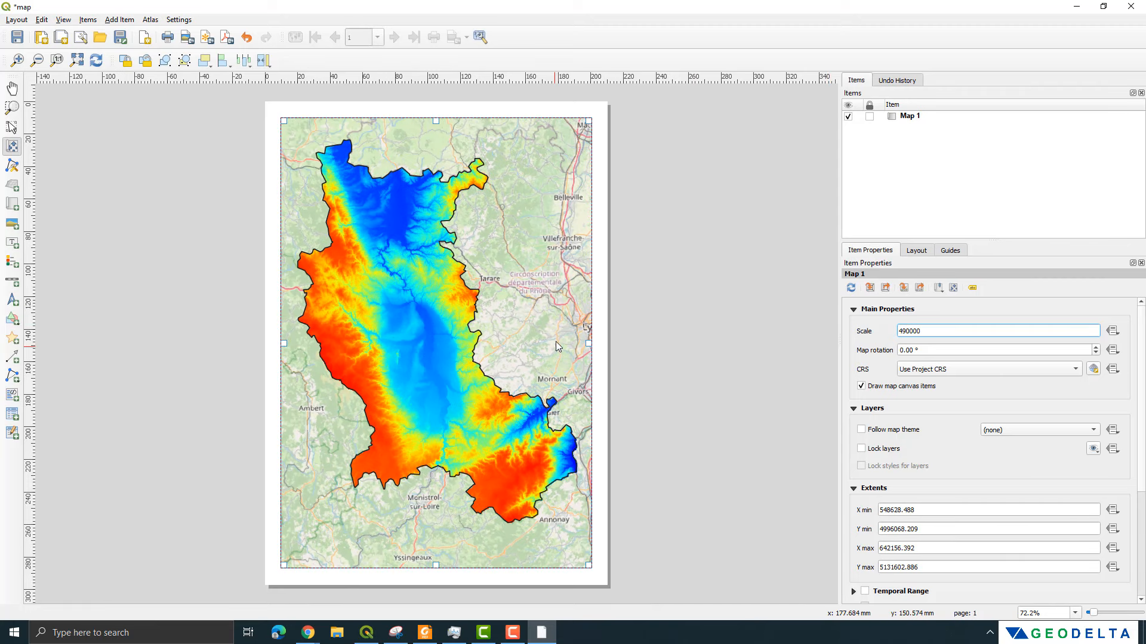
pyautogui.moveTo(355, 291); pyautogui.dragTo(375, 278)
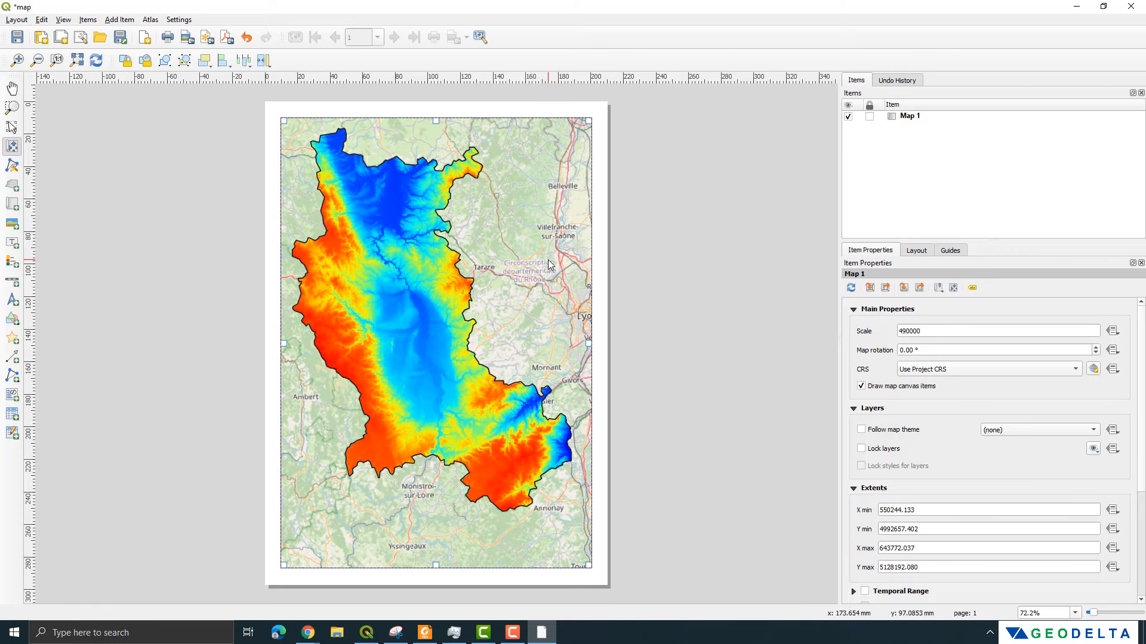
pyautogui.moveTo(549, 262); pyautogui.dragTo(549, 266)
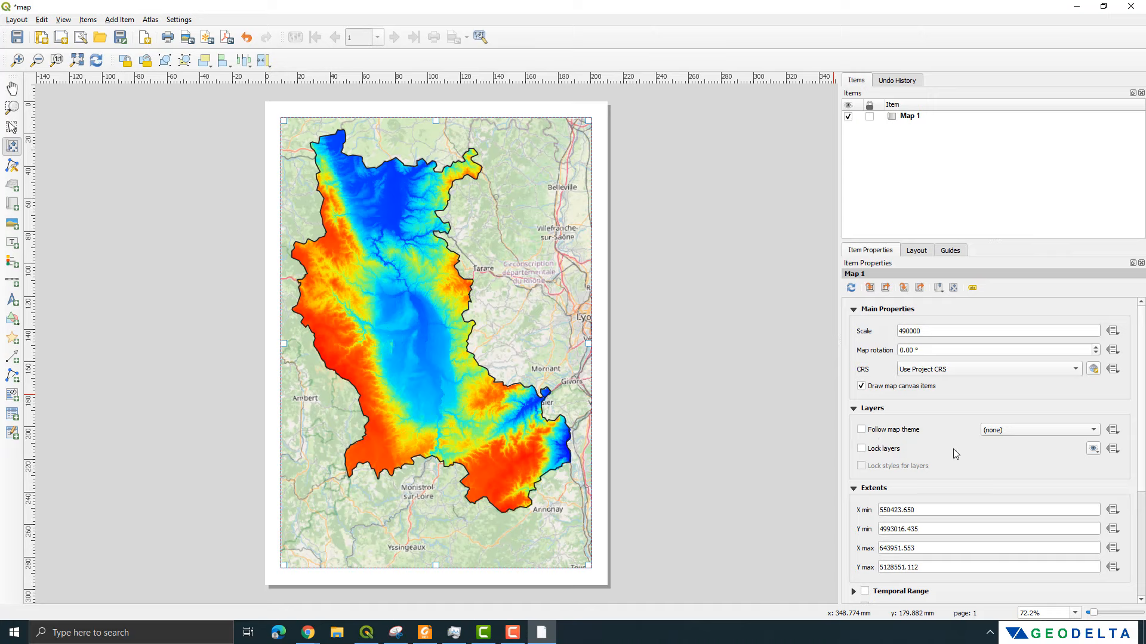
# - Collapse the expanded map property groups and enable a frame around the map, keeping its black color
pyautogui.click(855, 489)
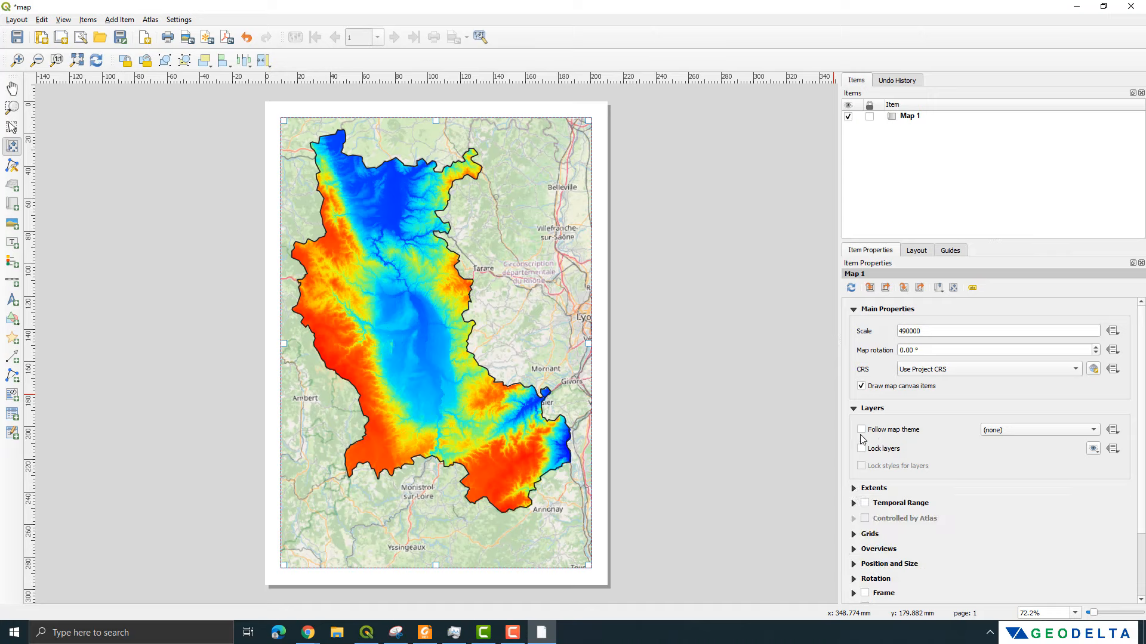
pyautogui.click(855, 411)
pyautogui.click(855, 310)
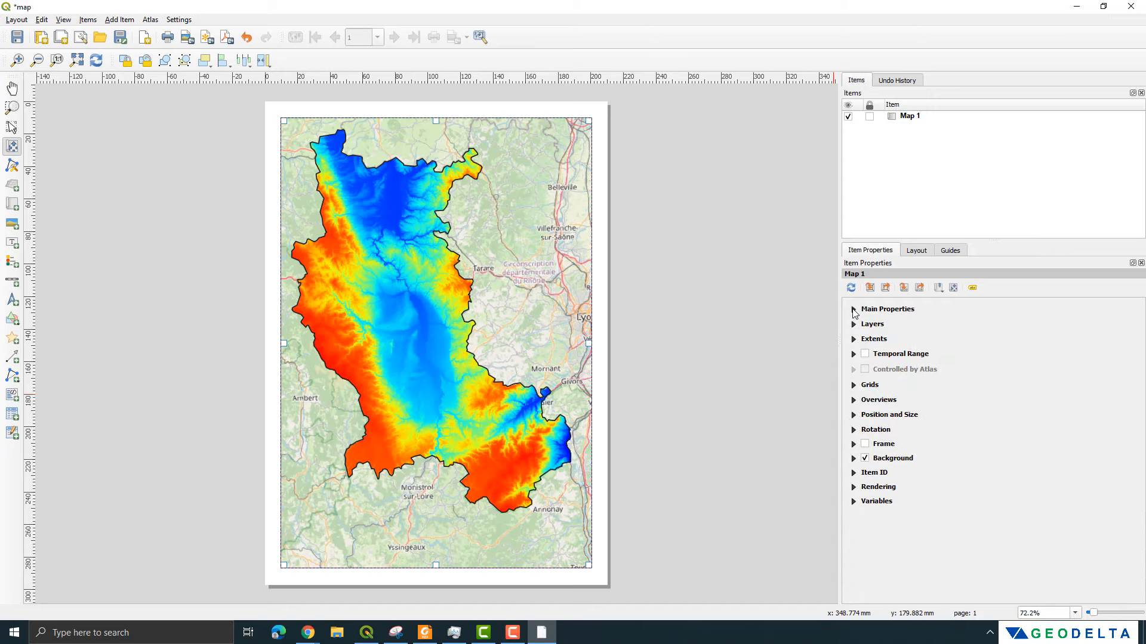
pyautogui.click(866, 445)
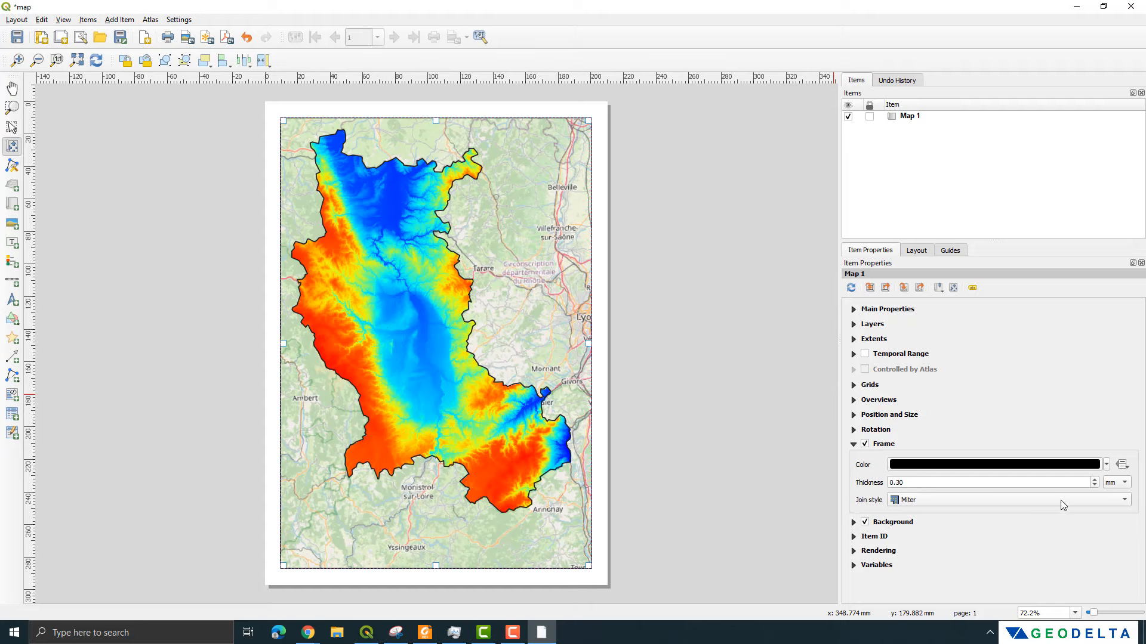
pyautogui.click(1106, 465)
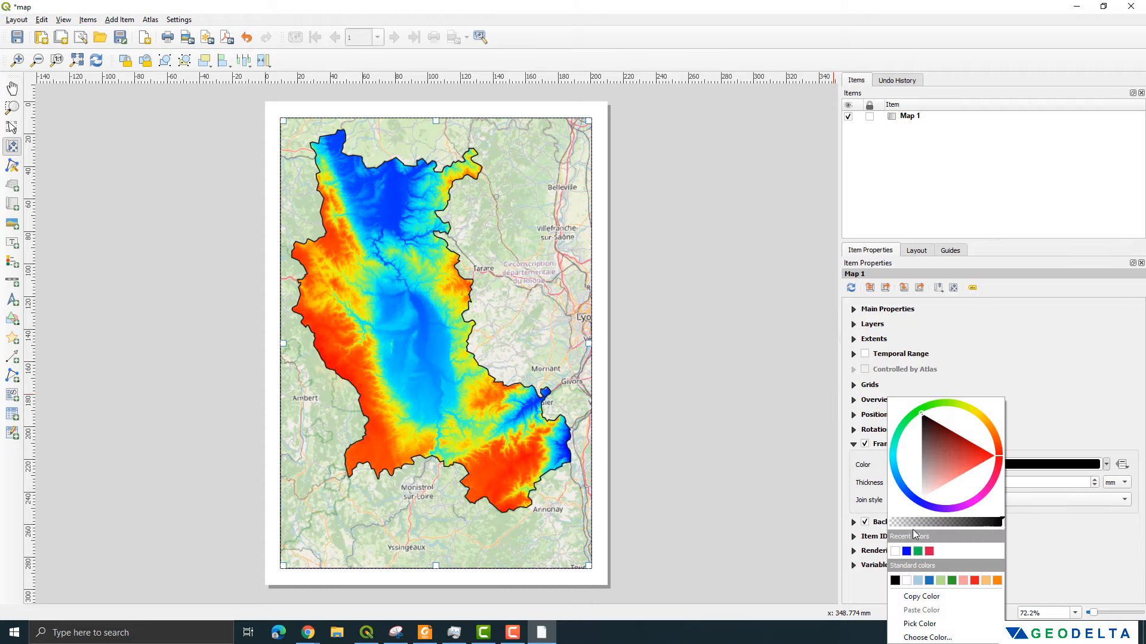
pyautogui.click(1081, 449)
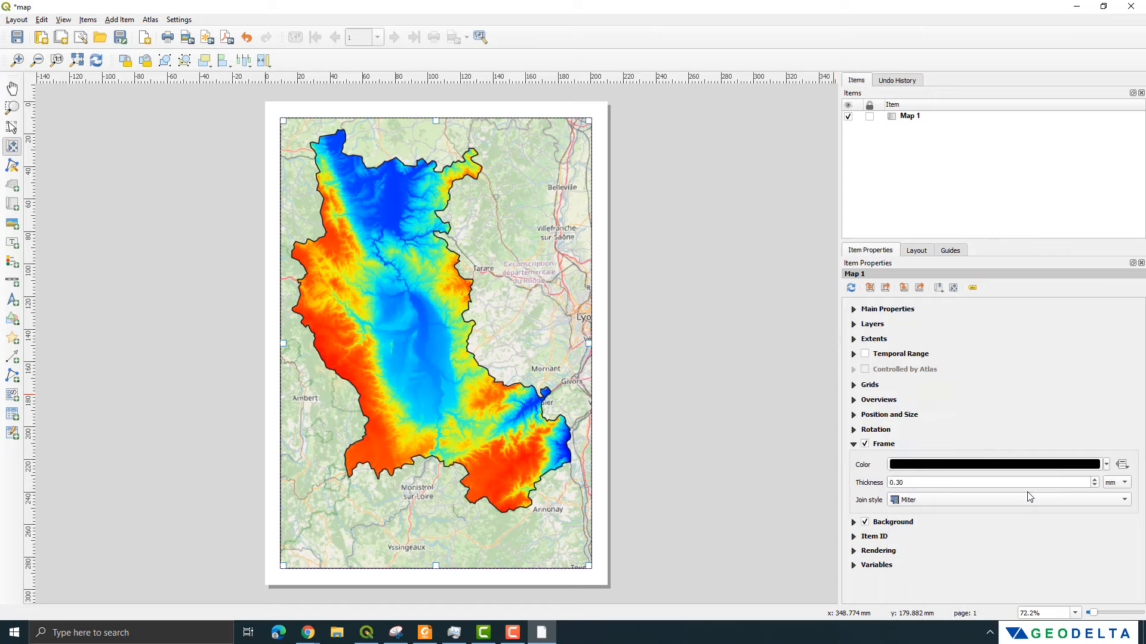
# - Set the map frame's thickness to 0.60 mm
pyautogui.click(1096, 480)
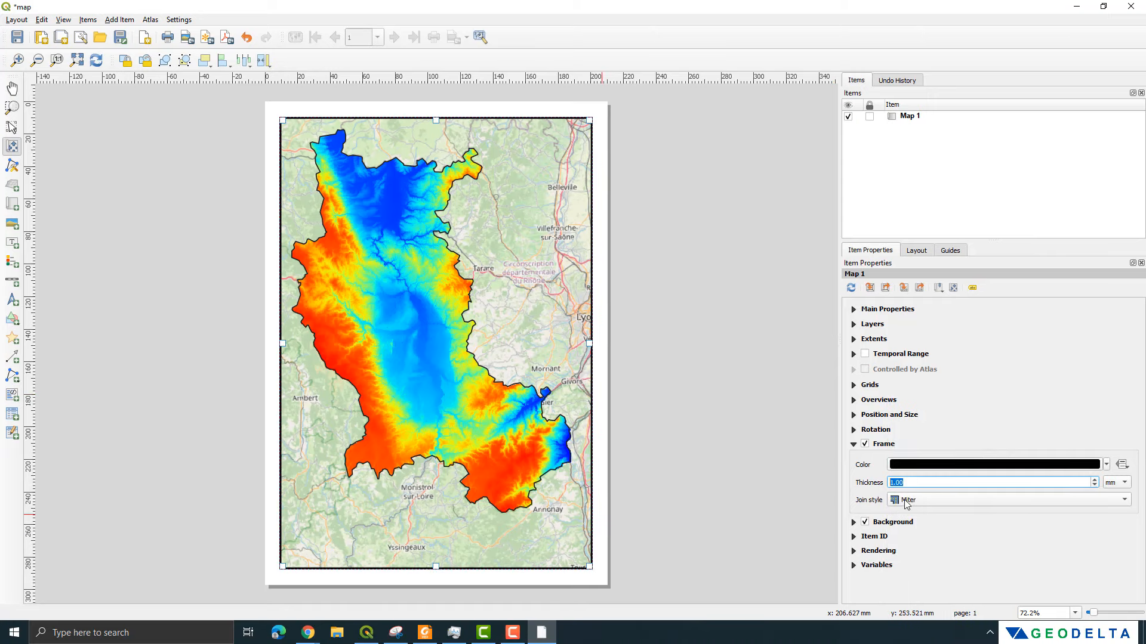
pyautogui.click(1095, 485)
pyautogui.click(1095, 486)
pyautogui.click(1095, 485)
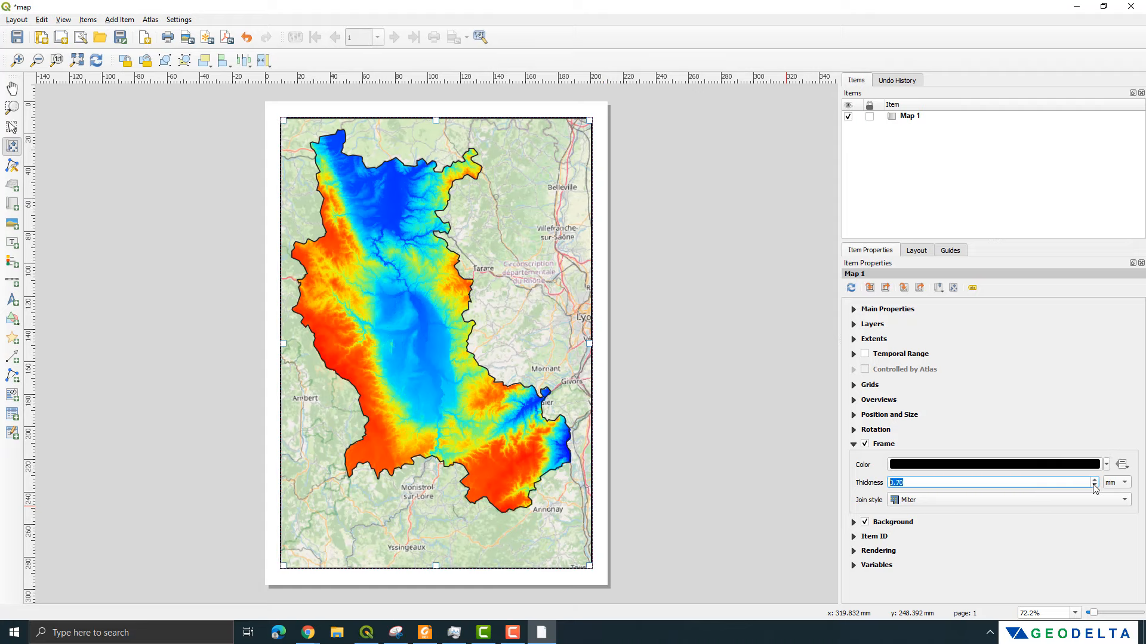
pyautogui.click(1095, 485)
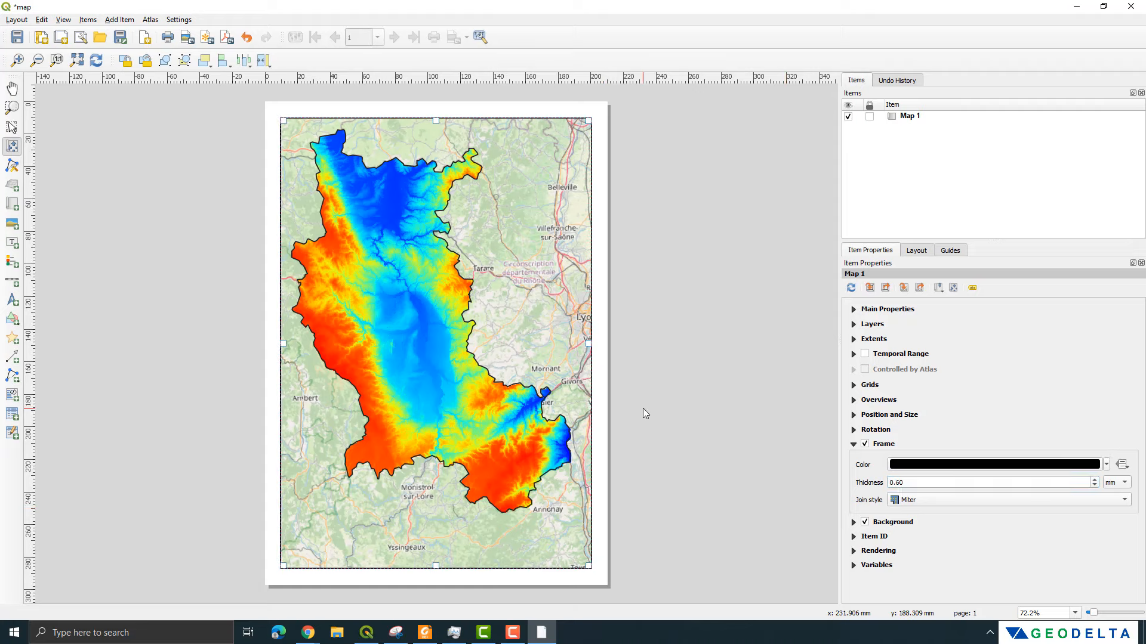
# - Nudge the map content slightly to the right within the map item, and undo a second, larger shift of the content
pyautogui.moveTo(489, 302); pyautogui.dragTo(490, 304)
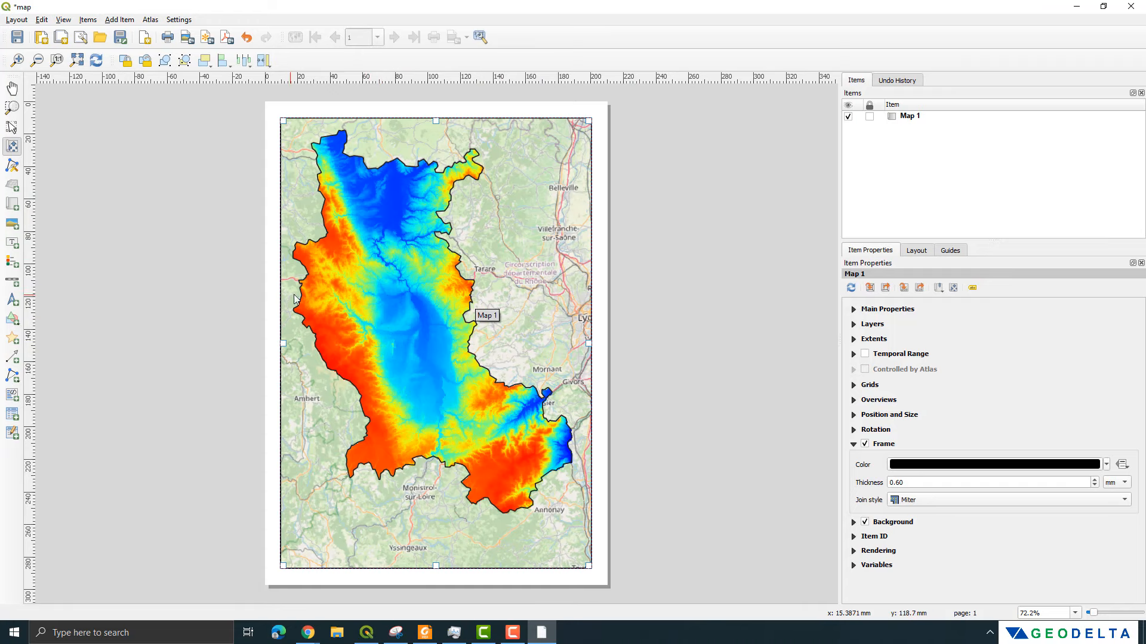
pyautogui.moveTo(420, 273); pyautogui.dragTo(180, 212)
pyautogui.hotkey('ctrl', 'z')
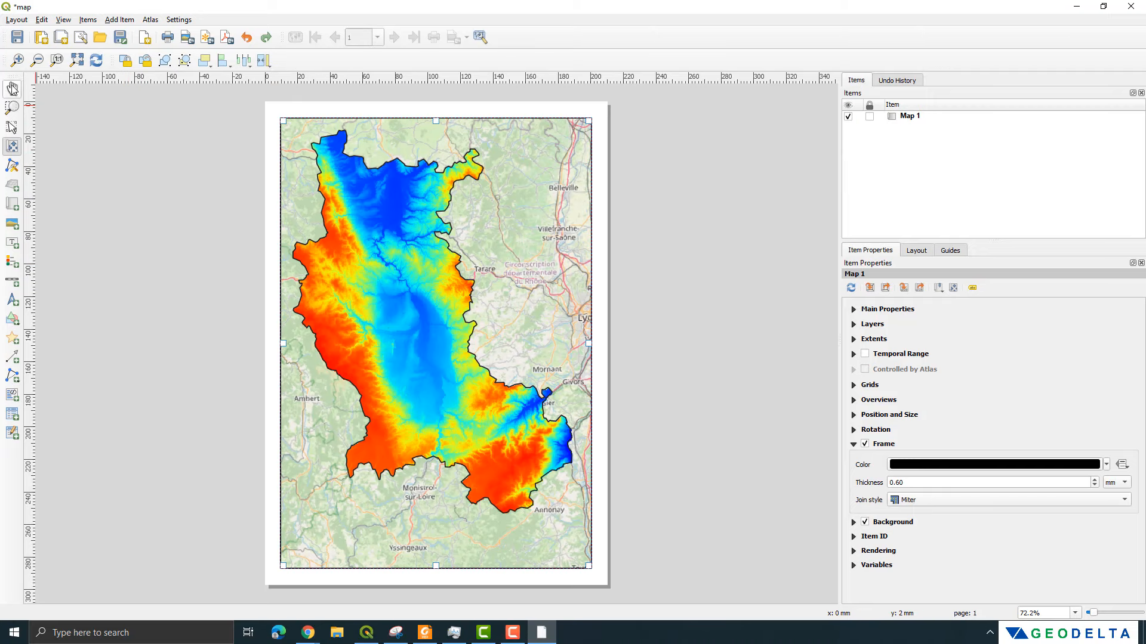
# - Try moving the whole map item on the page, undo the move, and deselect the item
pyautogui.click(12, 90)
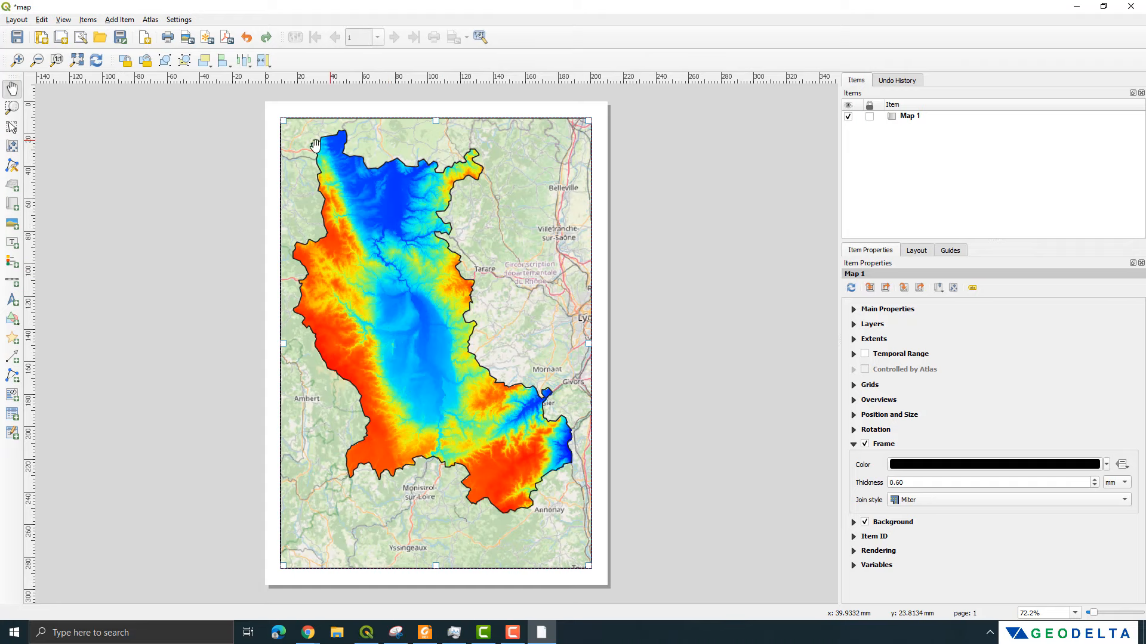
pyautogui.click(12, 129)
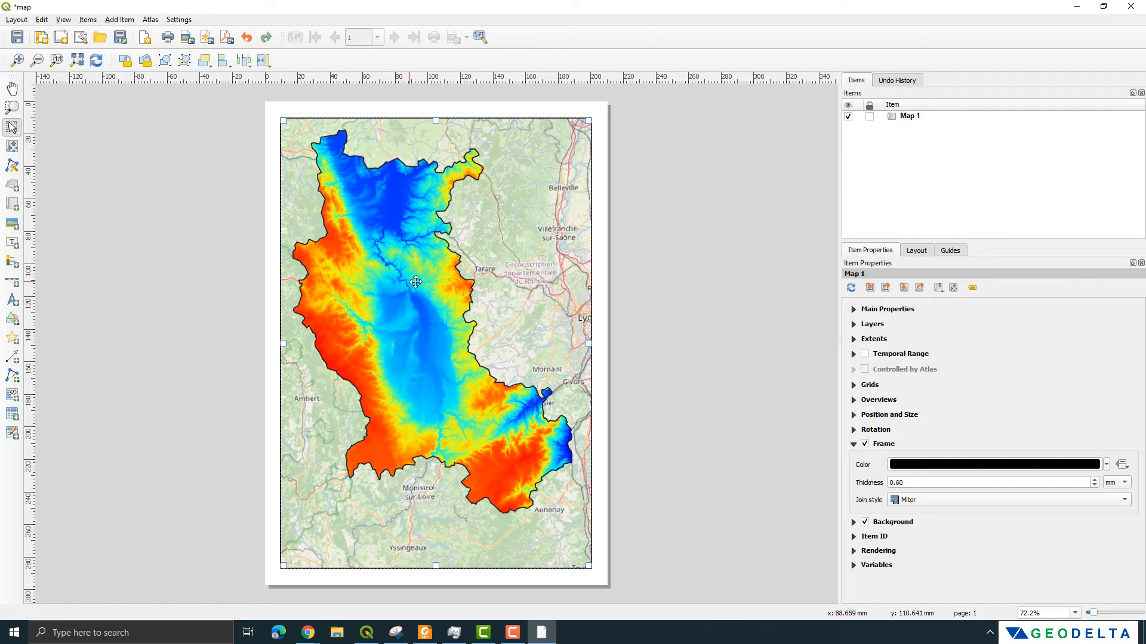
pyautogui.moveTo(505, 297); pyautogui.dragTo(529, 313)
pyautogui.hotkey('ctrl', 'z')
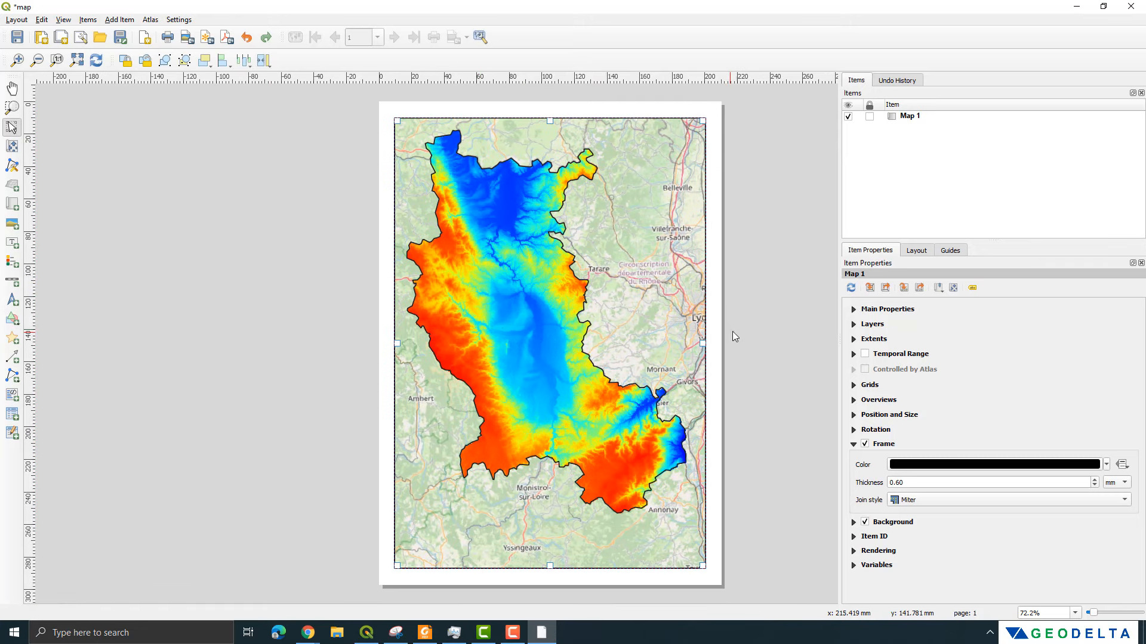
pyautogui.click(774, 361)
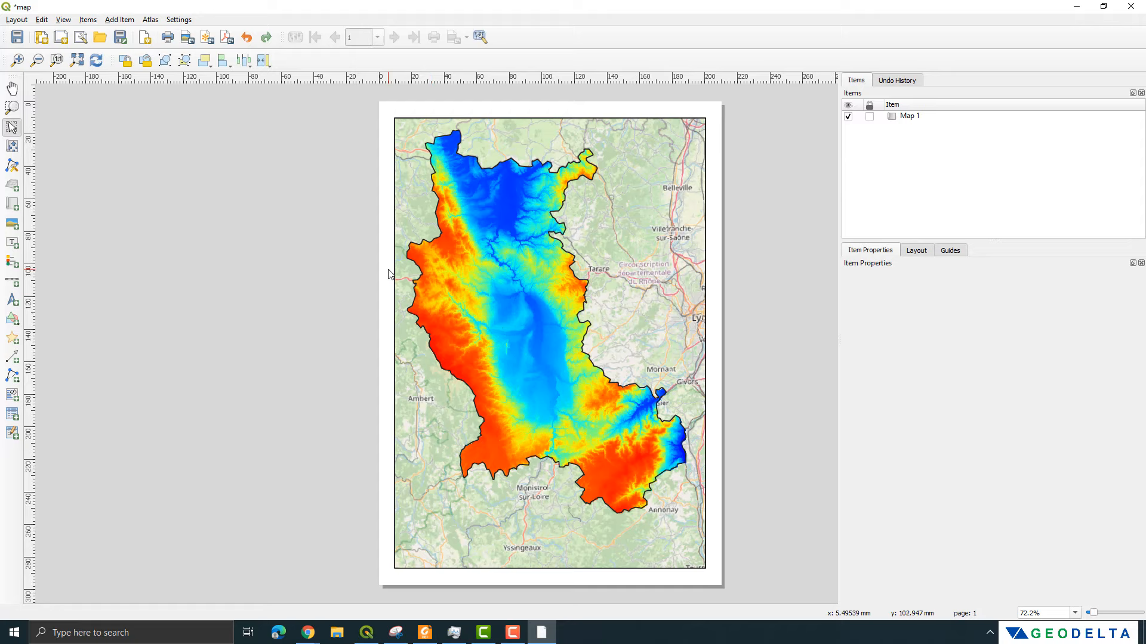
# - Add a scale bar over the lower-right corner of the map and widen its box on both sides
pyautogui.click(120, 19)
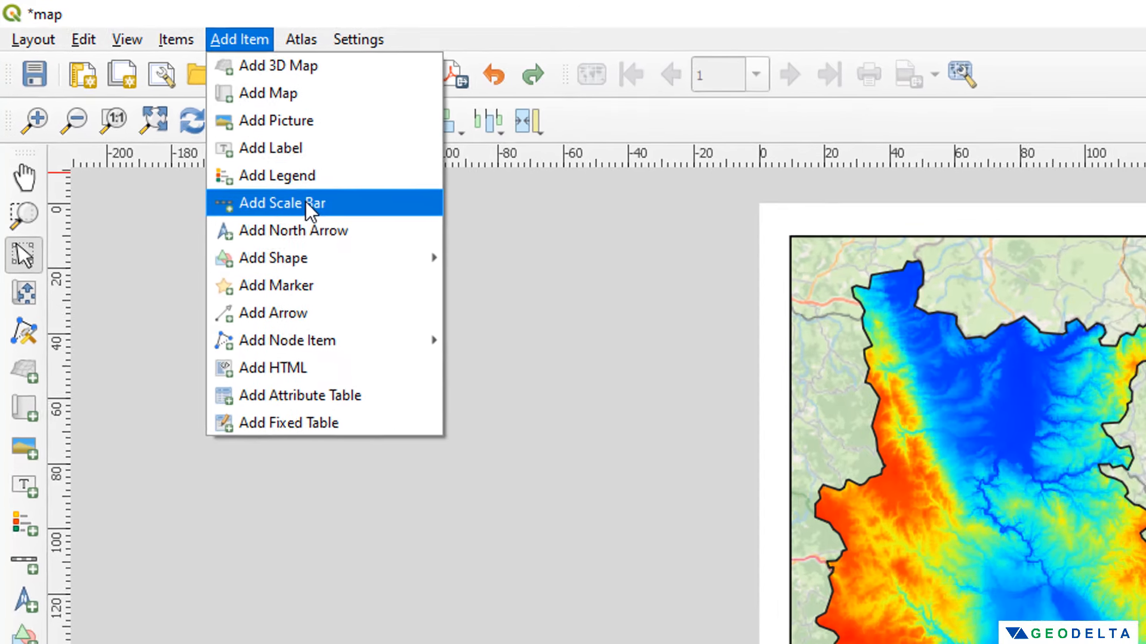
pyautogui.click(306, 220)
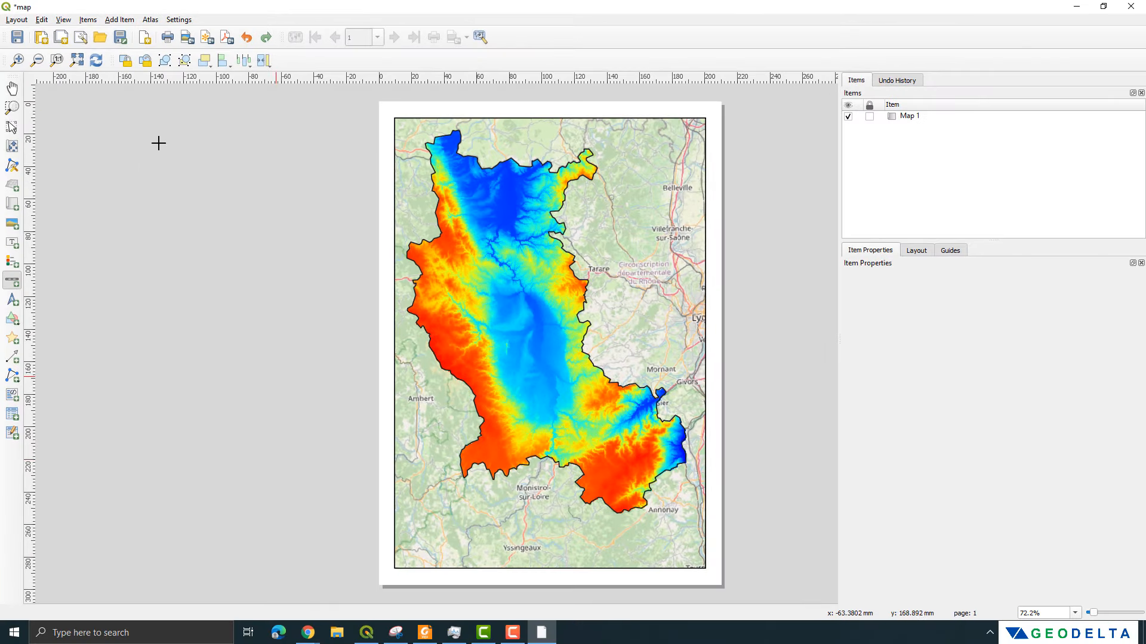
pyautogui.click(120, 19)
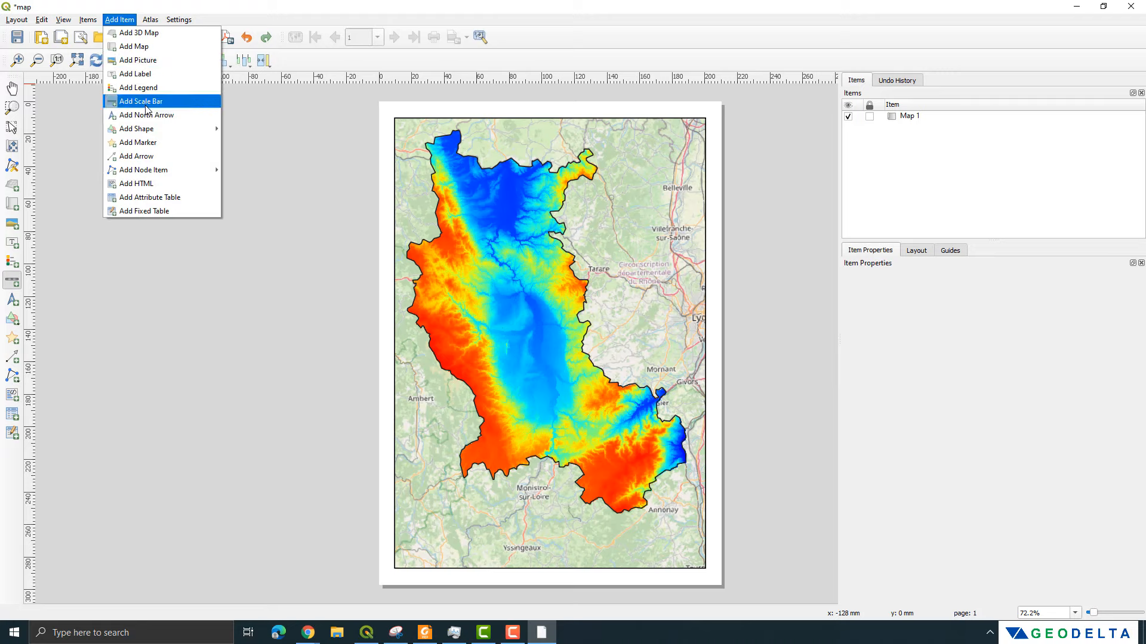
pyautogui.click(606, 552)
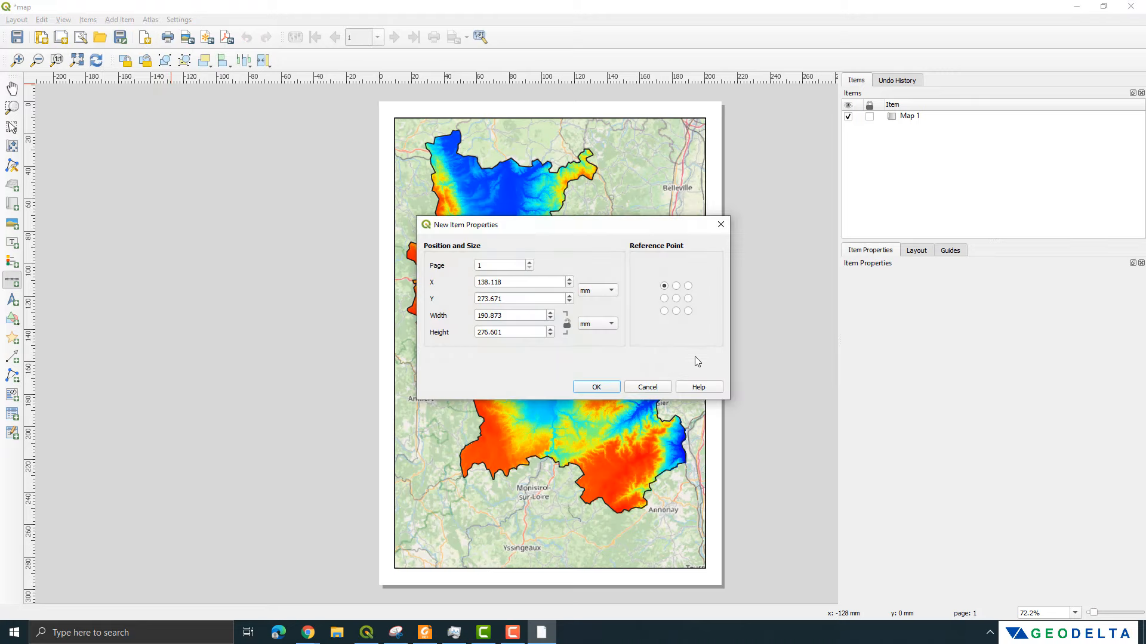
pyautogui.click(646, 386)
pyautogui.moveTo(592, 544); pyautogui.dragTo(699, 557)
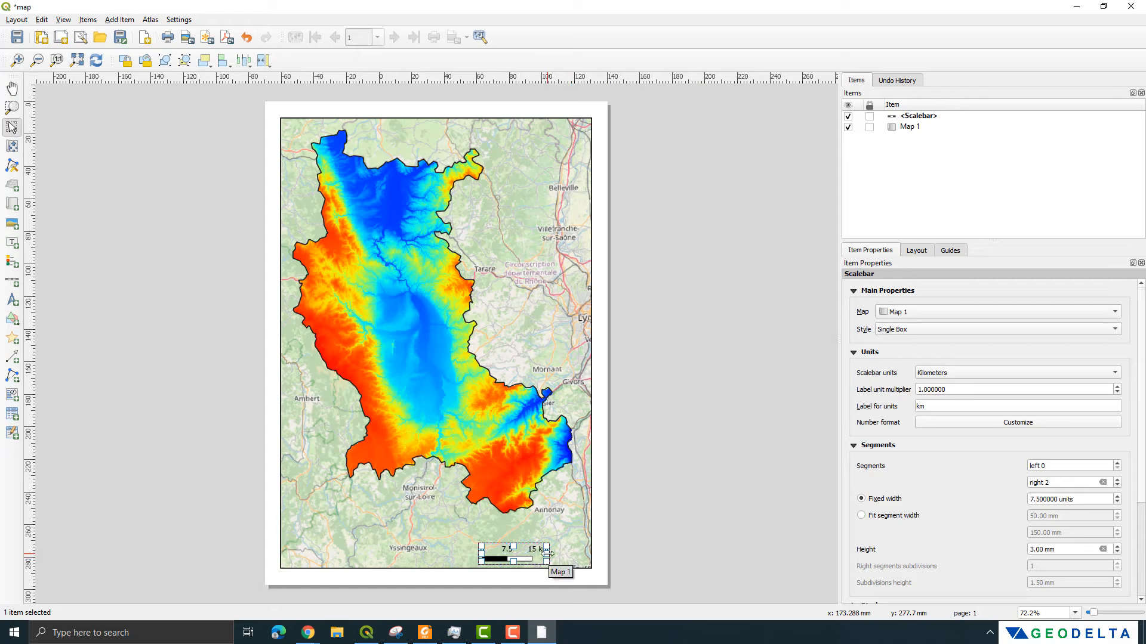
pyautogui.moveTo(547, 553); pyautogui.dragTo(587, 552)
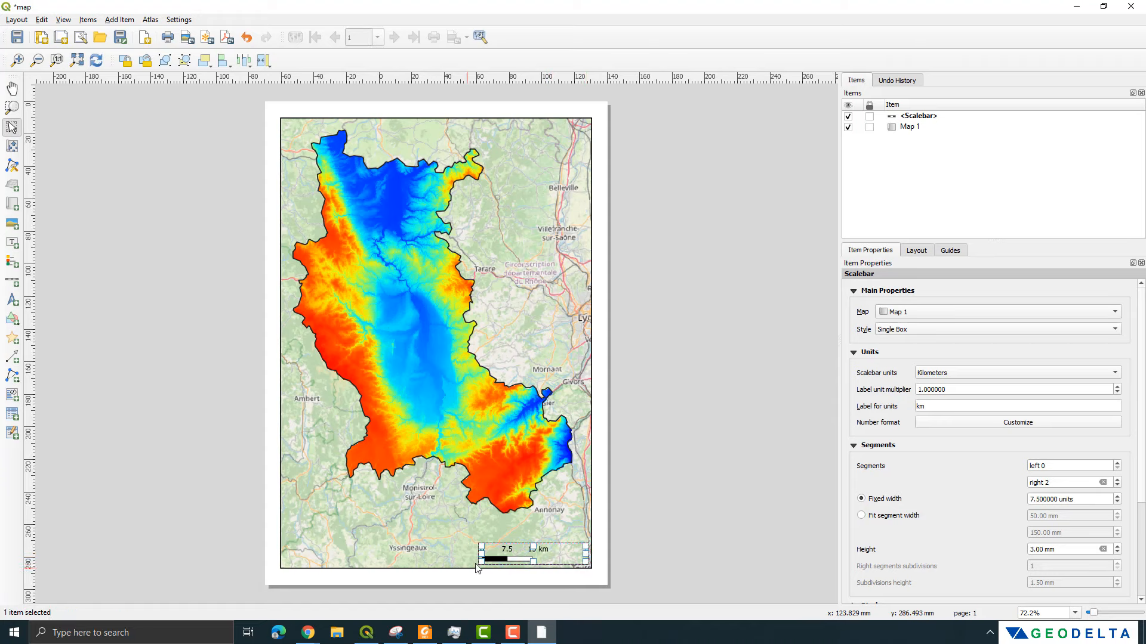
pyautogui.moveTo(481, 554); pyautogui.dragTo(463, 555)
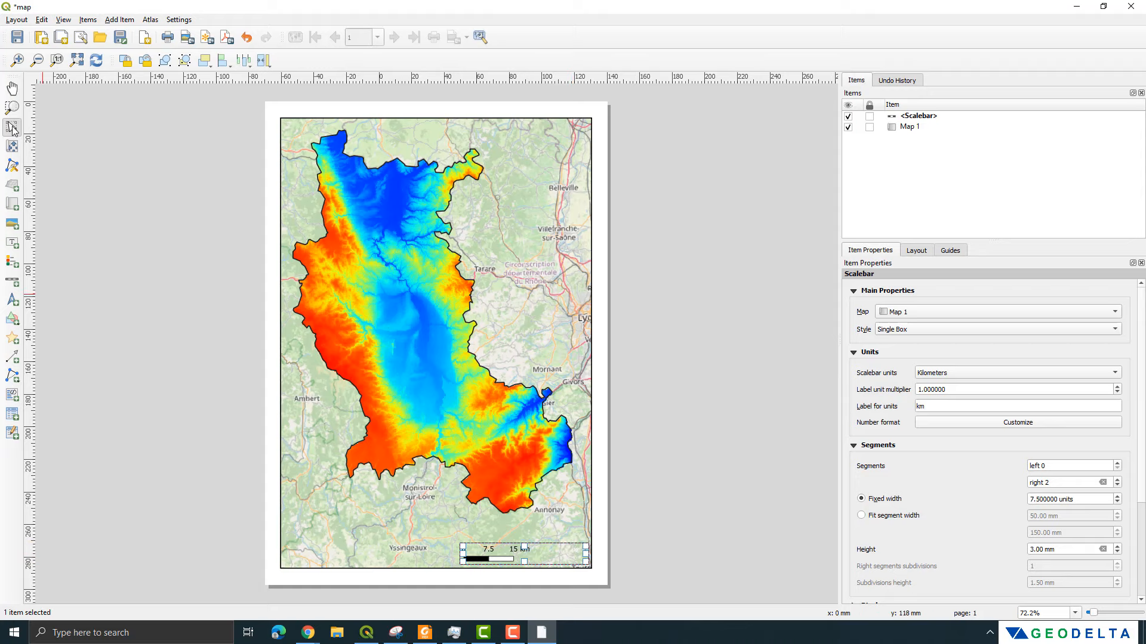
# - Open the scale bar's item properties and review the available styles, keeping Single Box
pyautogui.rightClick(512, 559)
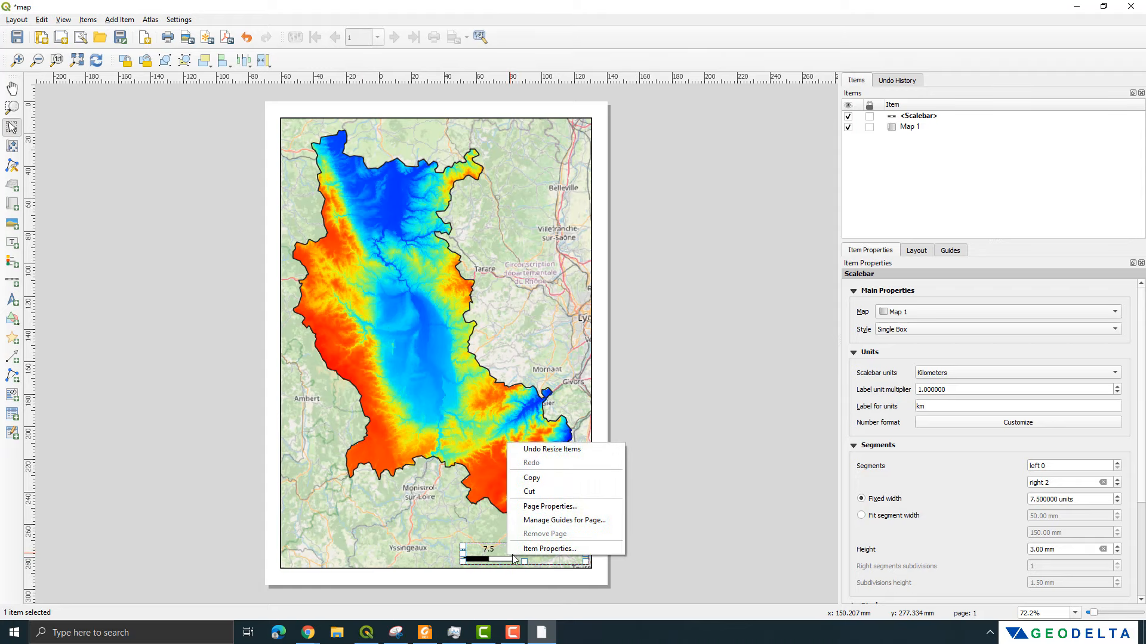
pyautogui.click(525, 546)
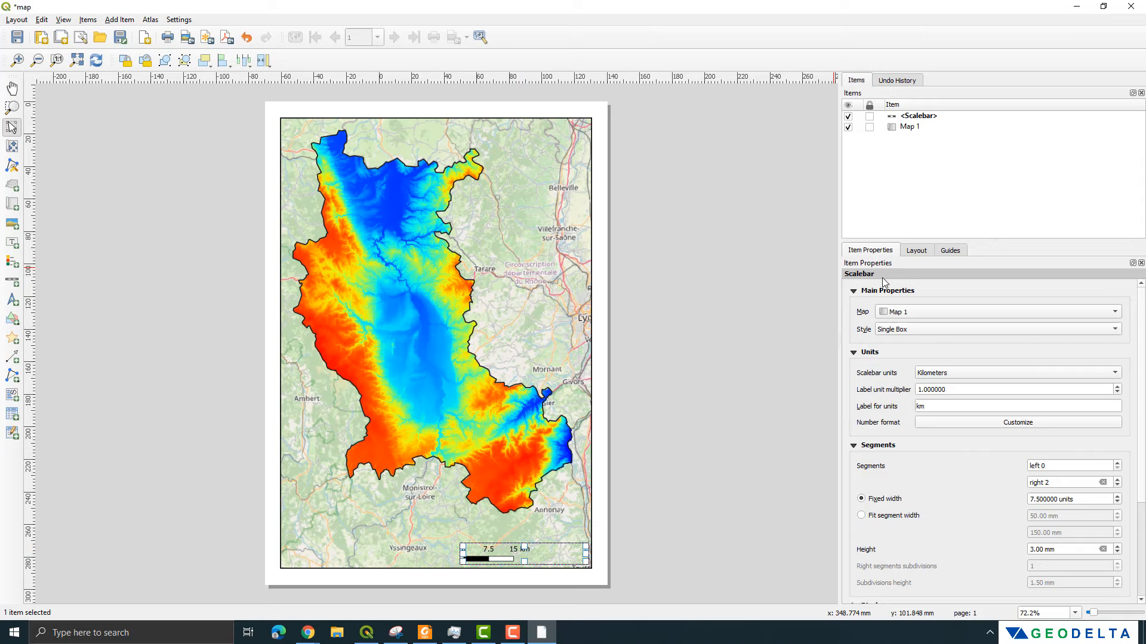
pyautogui.click(1113, 330)
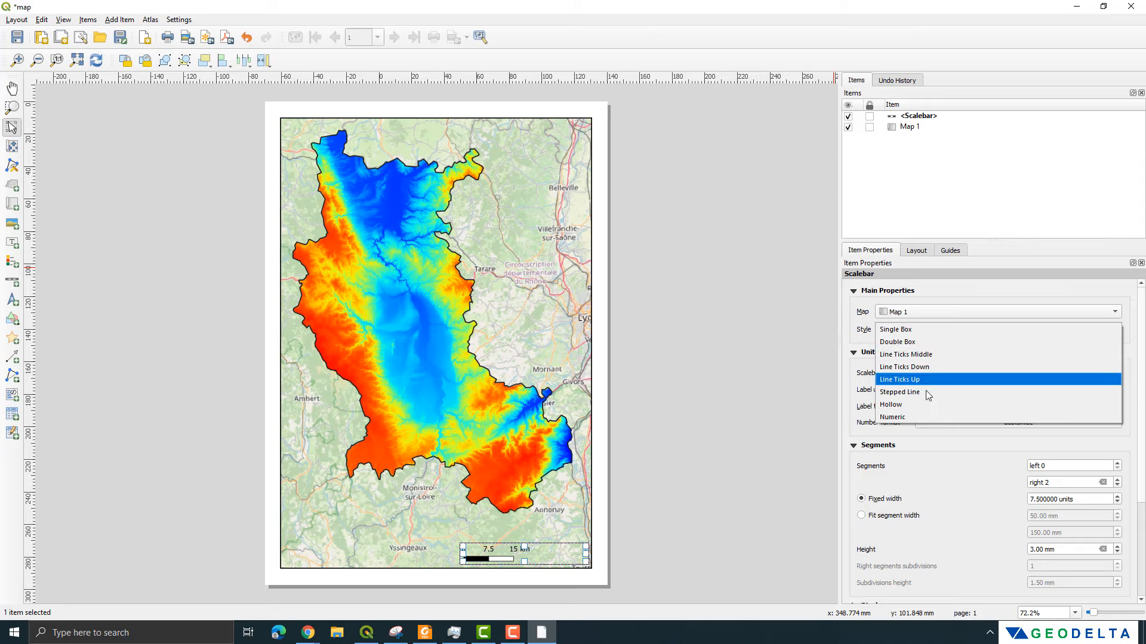
pyautogui.click(993, 290)
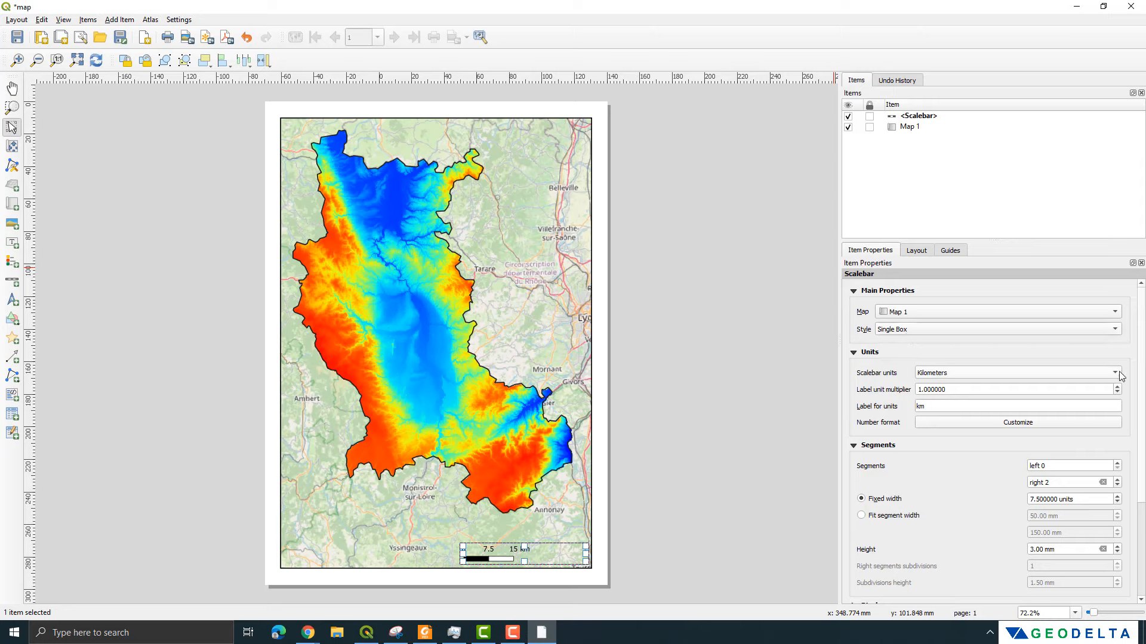
# - Try Meters as the scale bar units, and switch the units back to Kilometers
pyautogui.click(1119, 373)
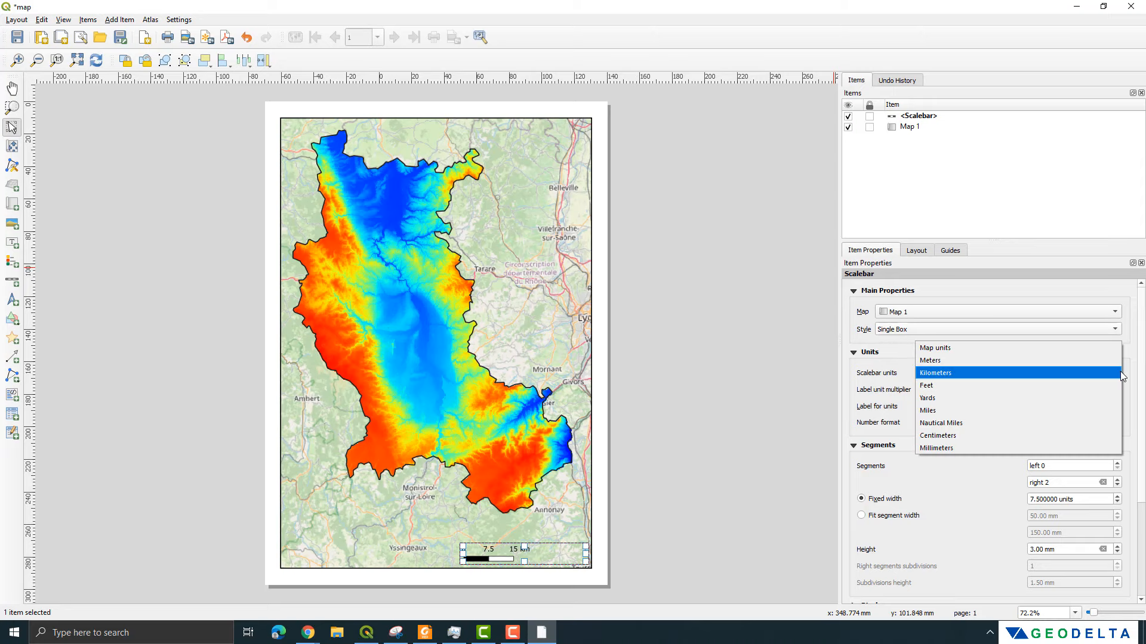
pyautogui.click(1087, 363)
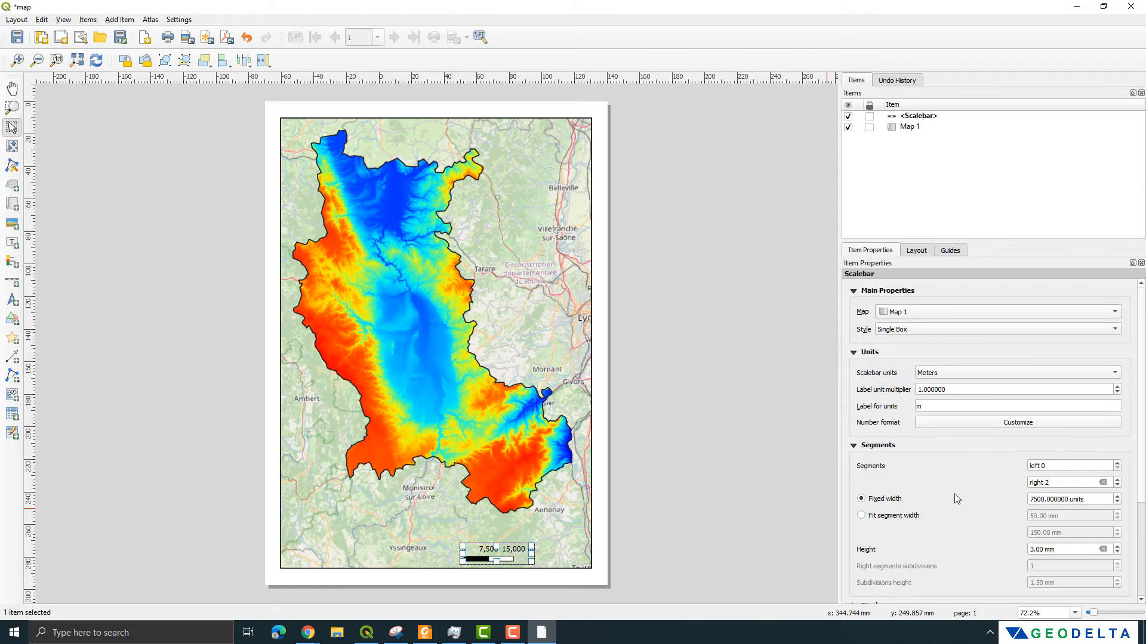
pyautogui.click(1114, 374)
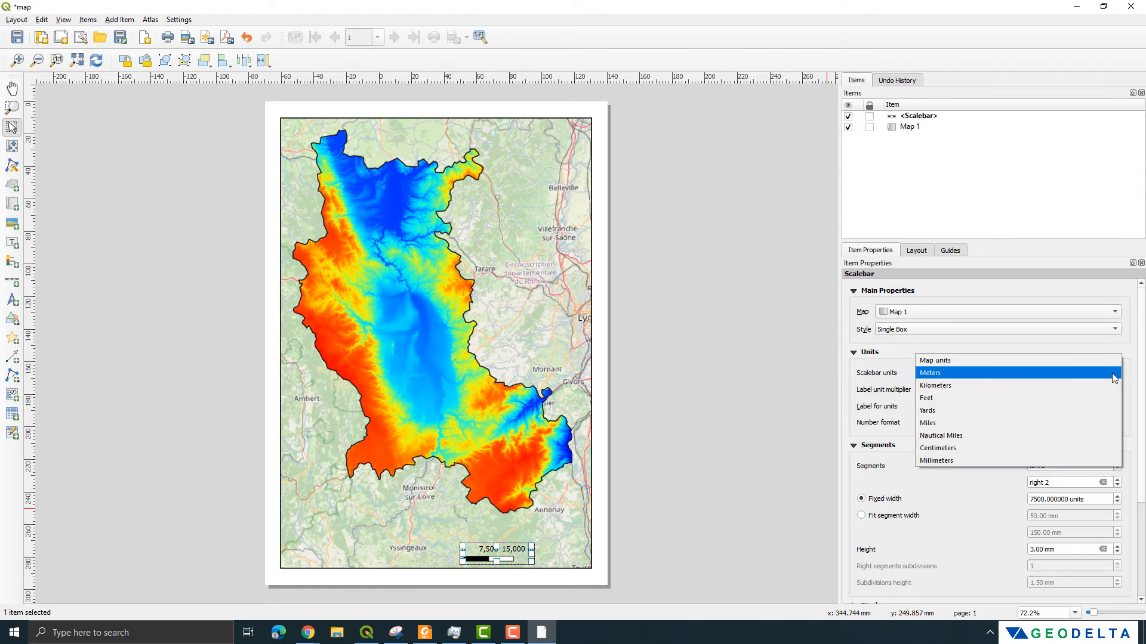
pyautogui.click(980, 392)
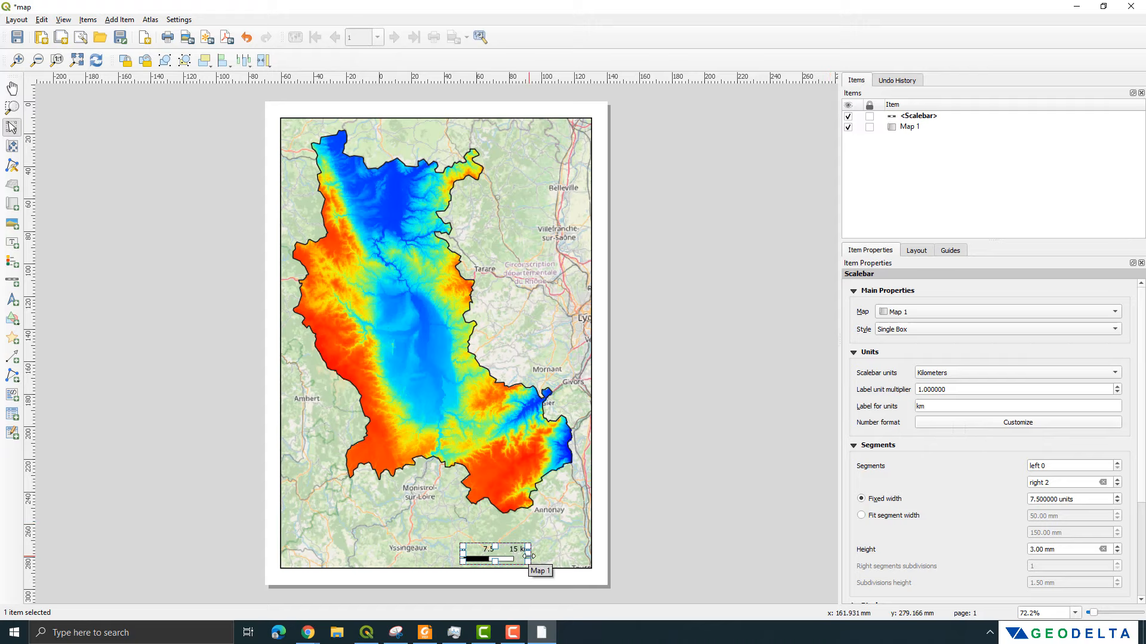
# - Widen the scale bar's box and set its number of right segments to 5
pyautogui.moveTo(527, 555); pyautogui.dragTo(586, 555)
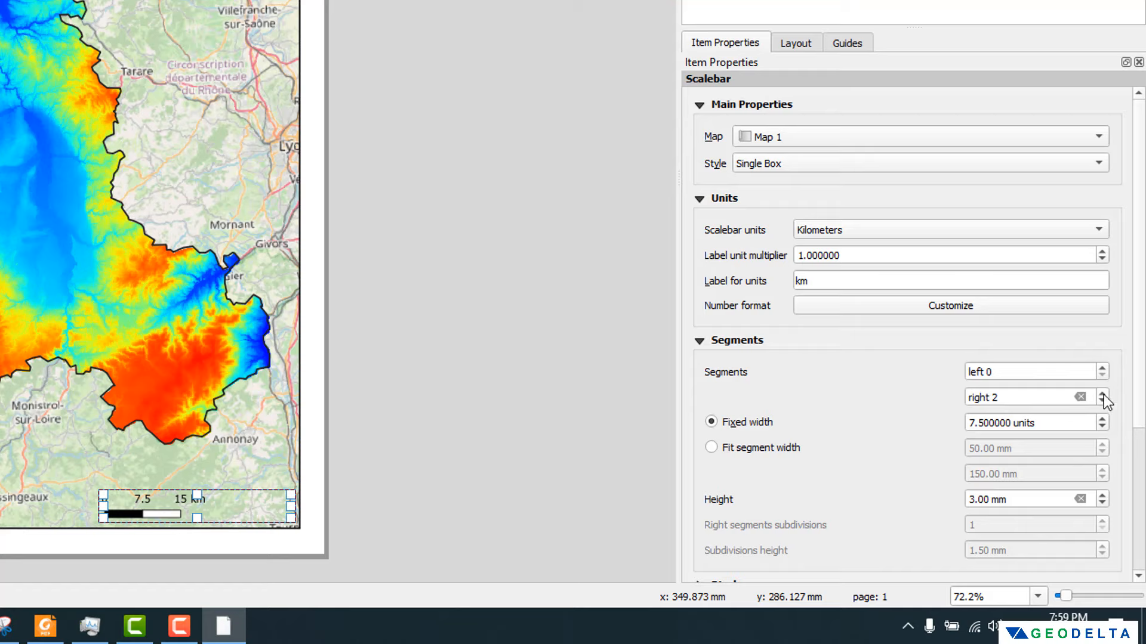
pyautogui.click(1102, 394)
pyautogui.click(1102, 394)
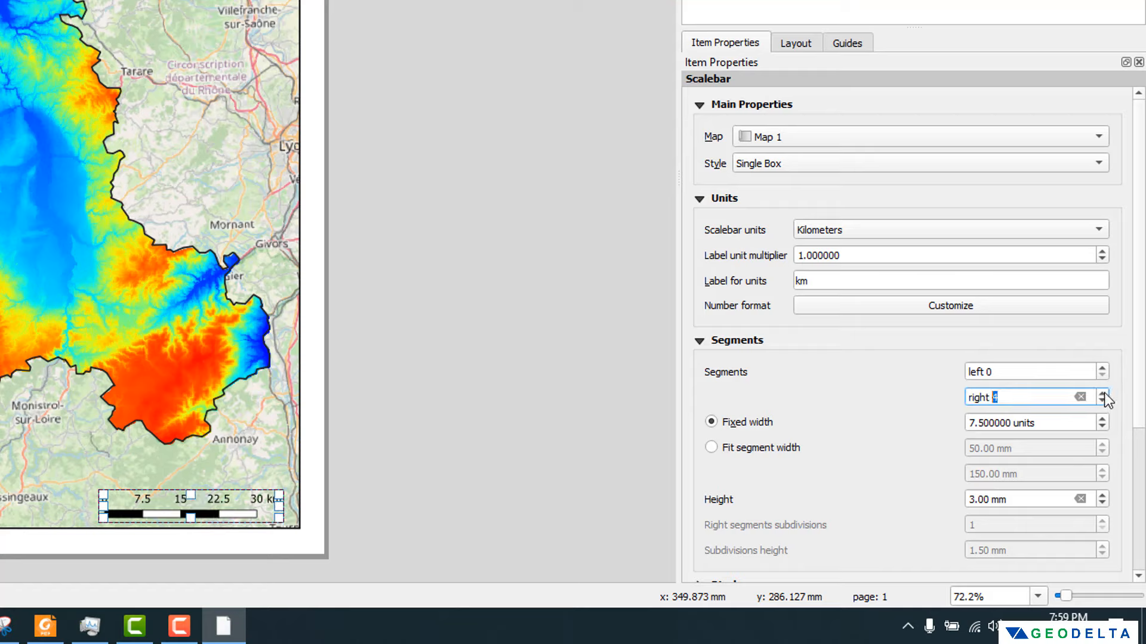
pyautogui.click(1104, 393)
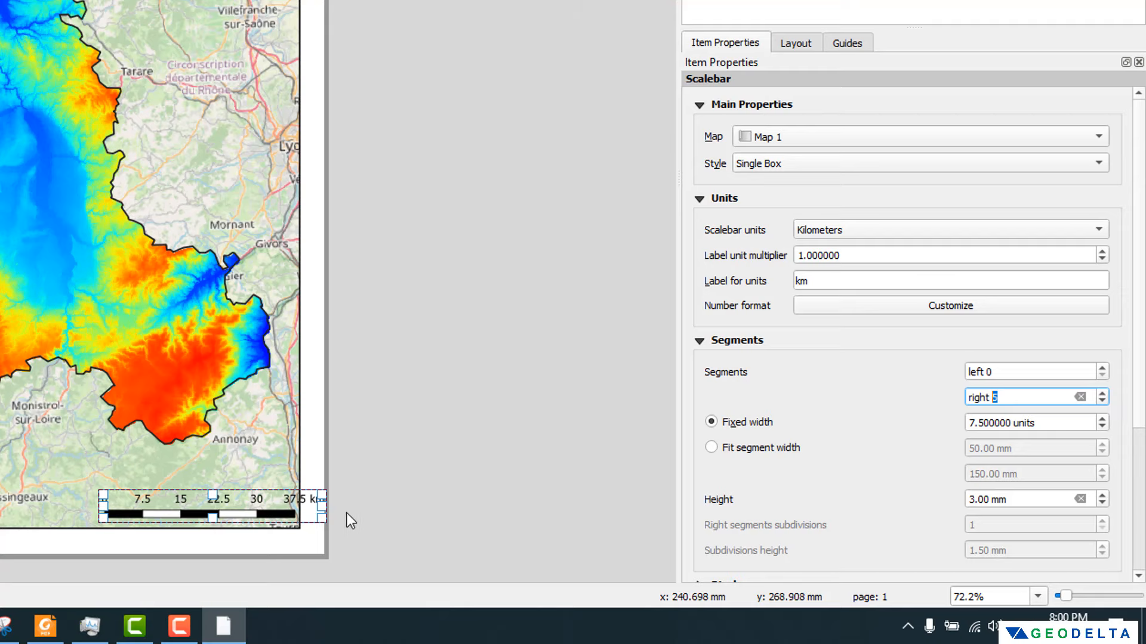
# - Move the scale bar left and slightly down so it sits inside the map frame's lower-right corner, and deselect it
pyautogui.moveTo(249, 511); pyautogui.dragTo(222, 511)
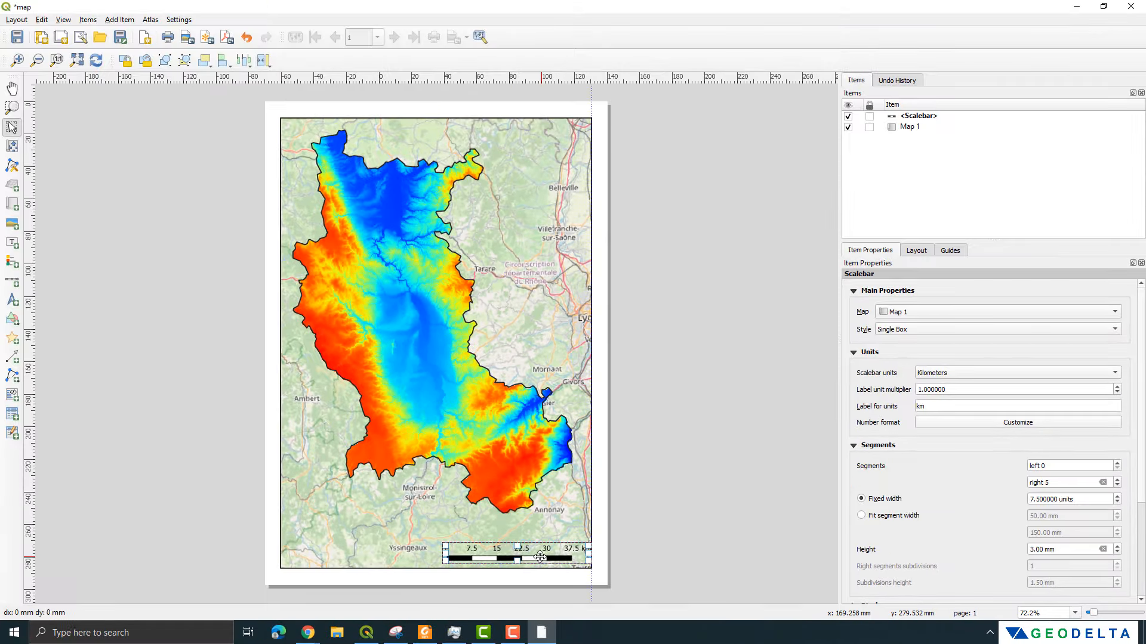
pyautogui.moveTo(540, 557); pyautogui.dragTo(540, 558)
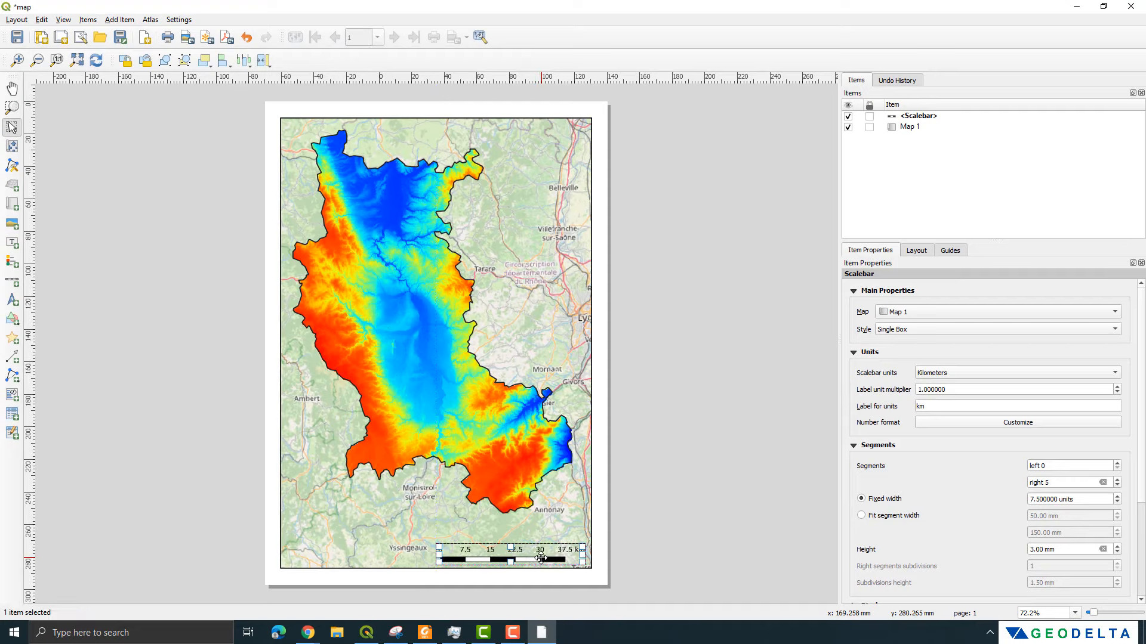
pyautogui.click(660, 543)
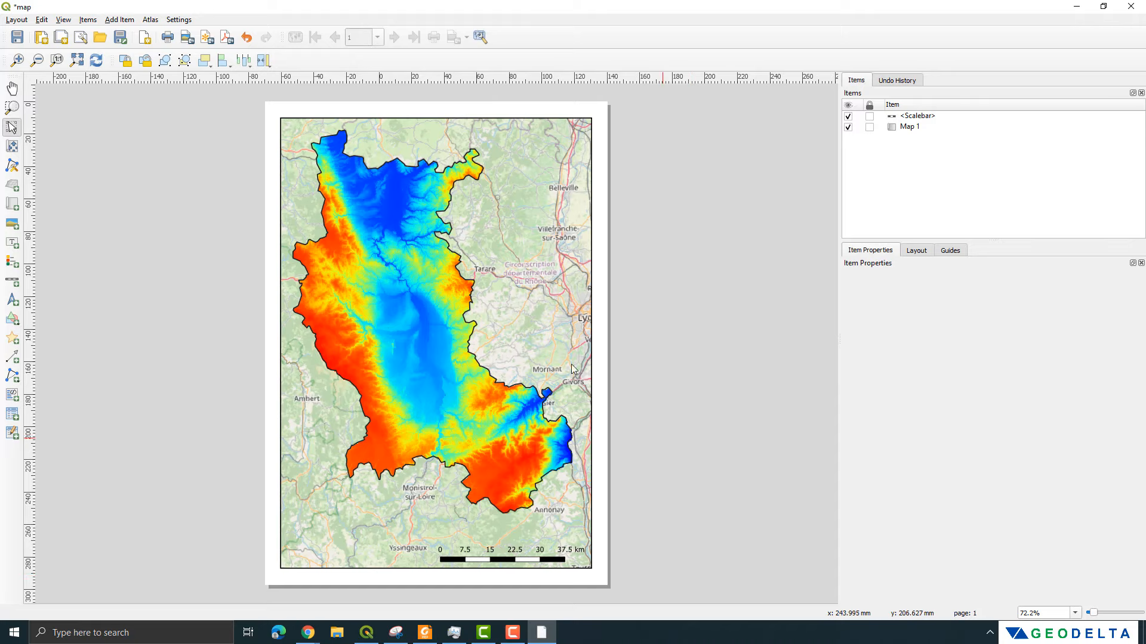
# - Add a small, narrow north arrow in the upper-left corner of the map
pyautogui.click(120, 20)
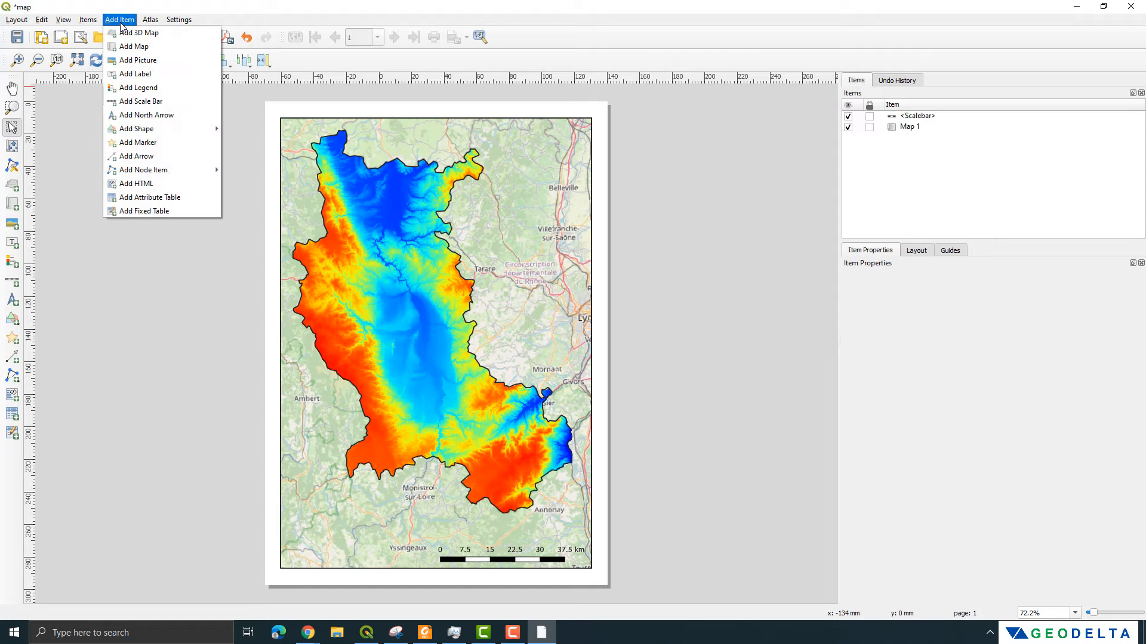
pyautogui.click(165, 119)
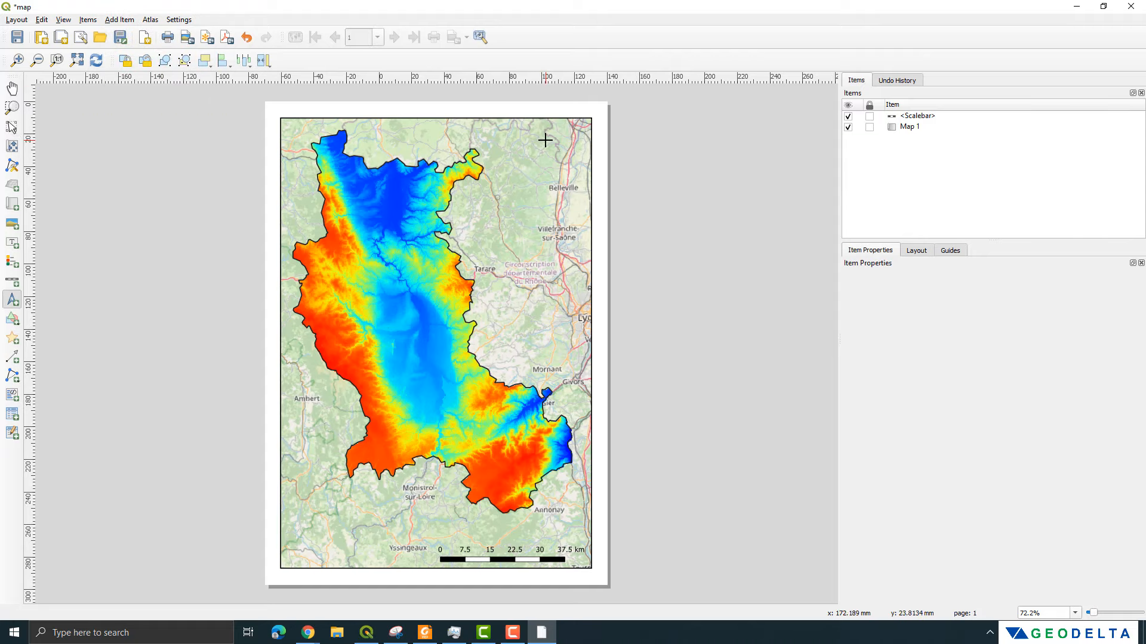
pyautogui.moveTo(289, 131); pyautogui.dragTo(304, 161)
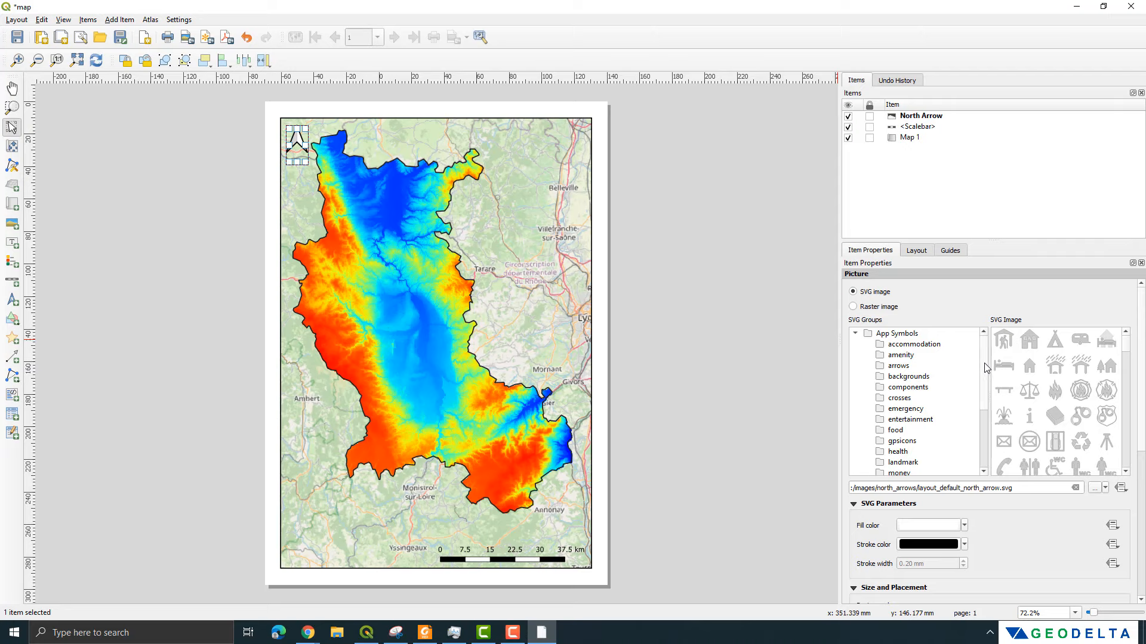
# - Change the north arrow's symbol to NorthArrow_02.svg from the arrows SVG group
pyautogui.scroll(-2, 987, 363)
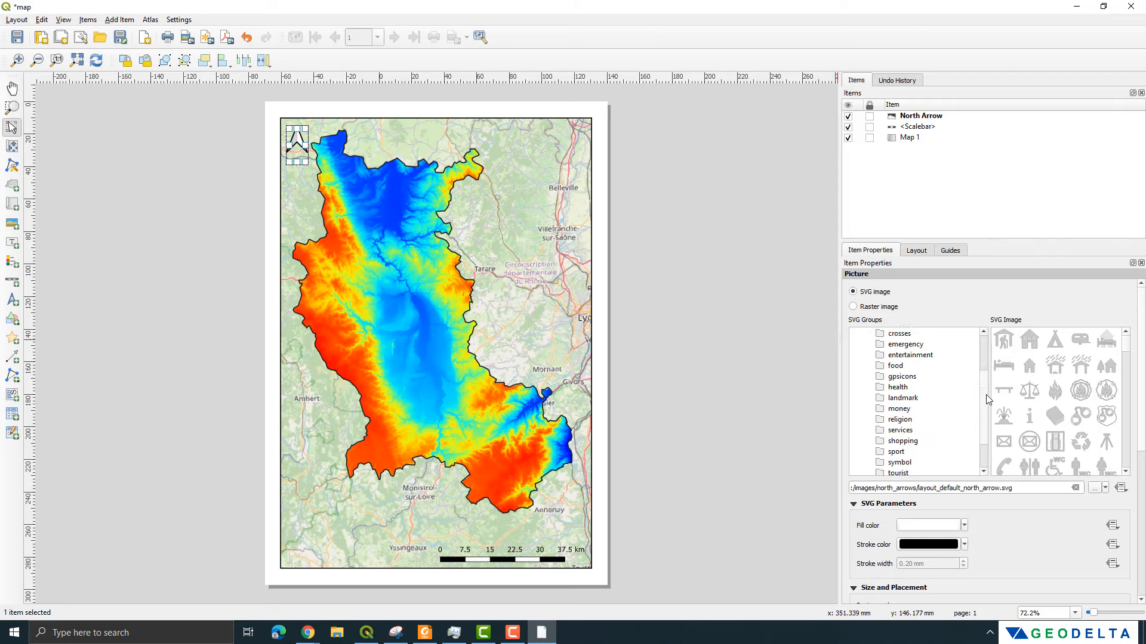
pyautogui.scroll(1, 984, 373)
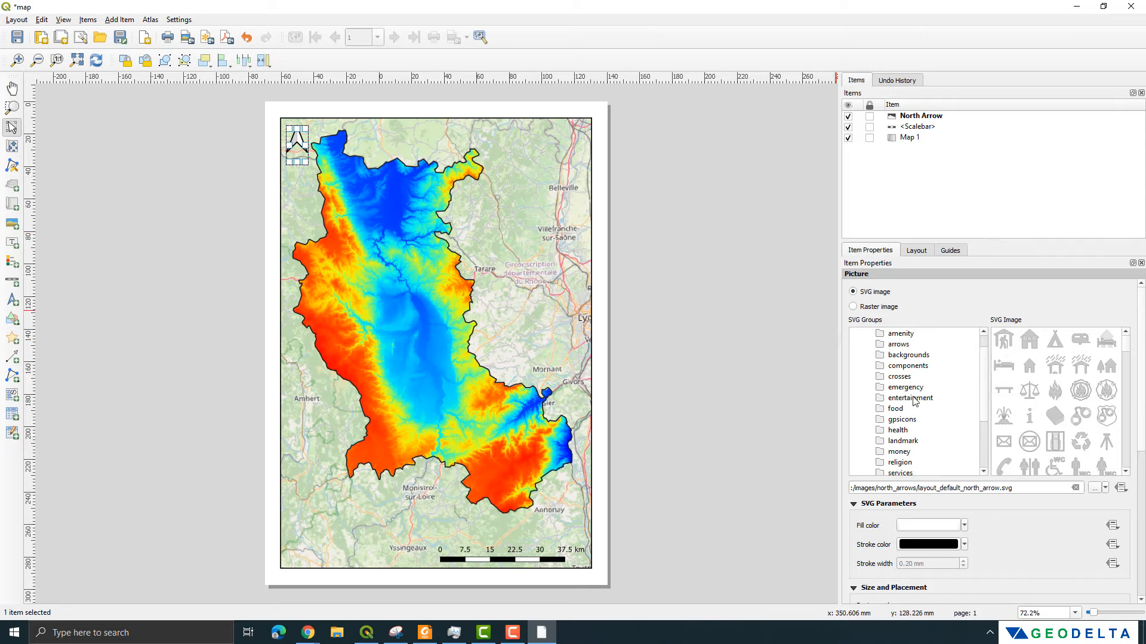
pyautogui.scroll(1, 913, 406)
pyautogui.click(899, 367)
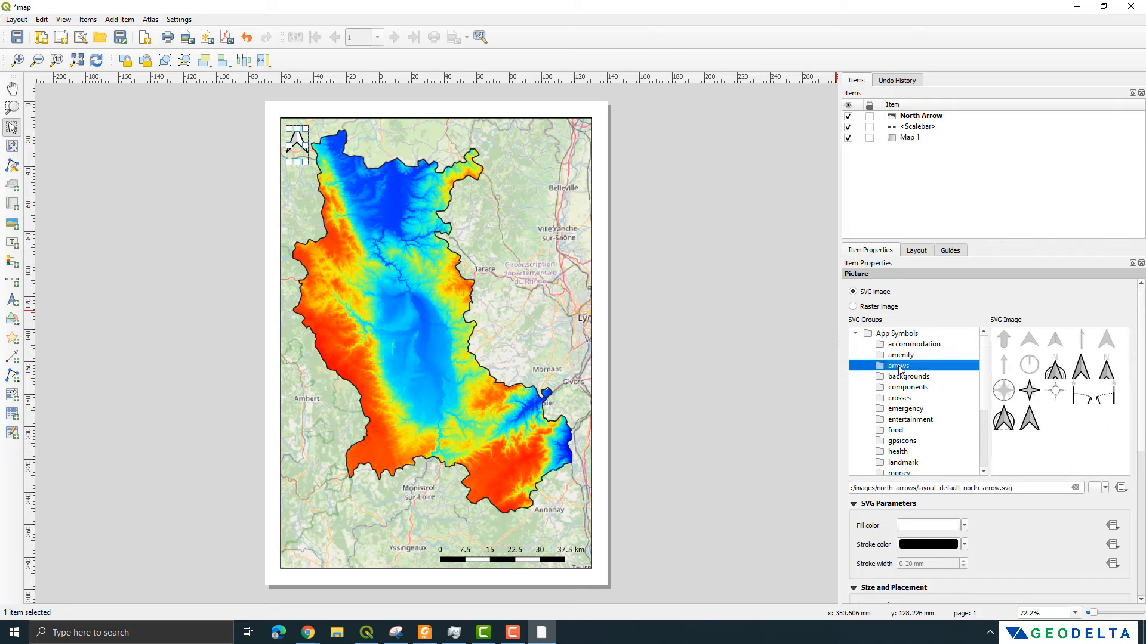
pyautogui.click(1055, 371)
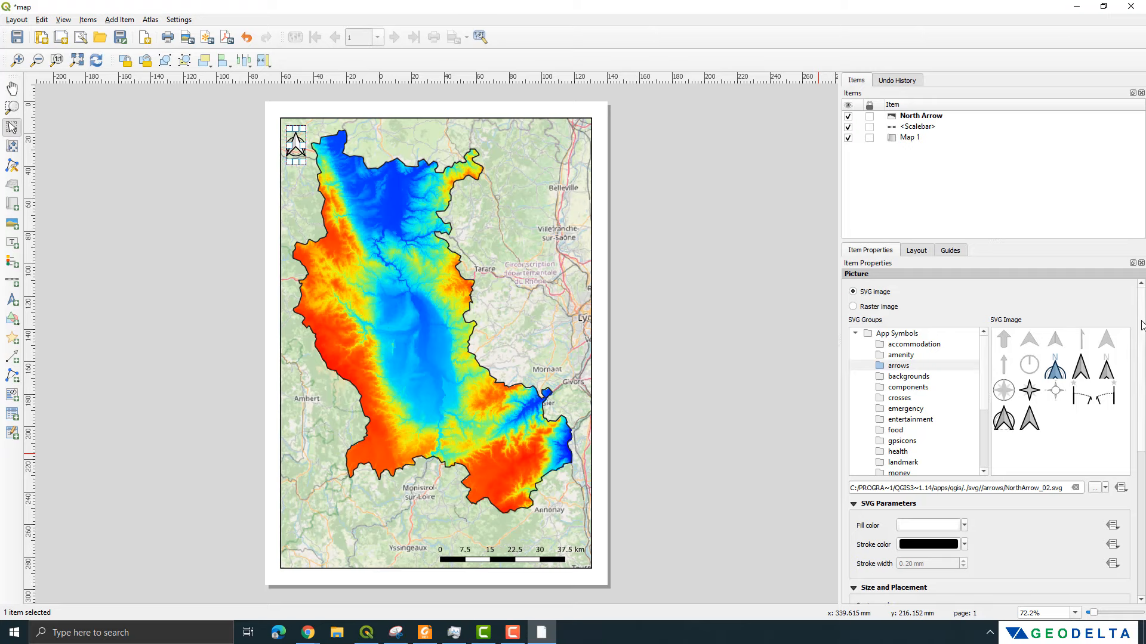
pyautogui.scroll(-5, 1138, 326)
pyautogui.scroll(-5, 1105, 519)
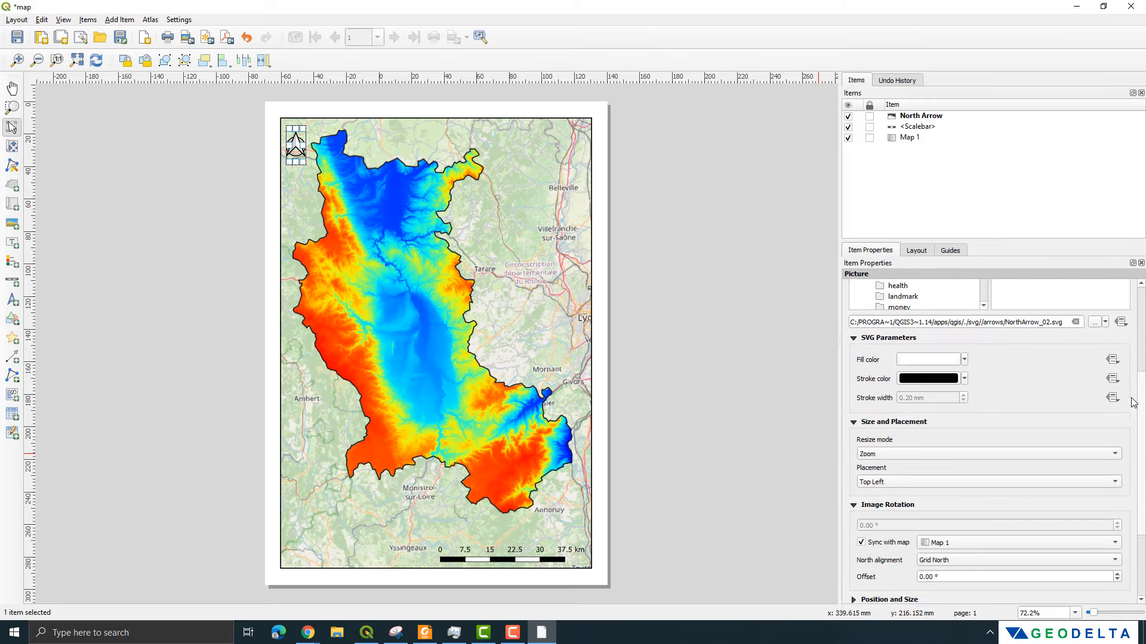
# - Set the north arrow's fill color to near-black in its SVG parameters
pyautogui.scroll(4, 1113, 515)
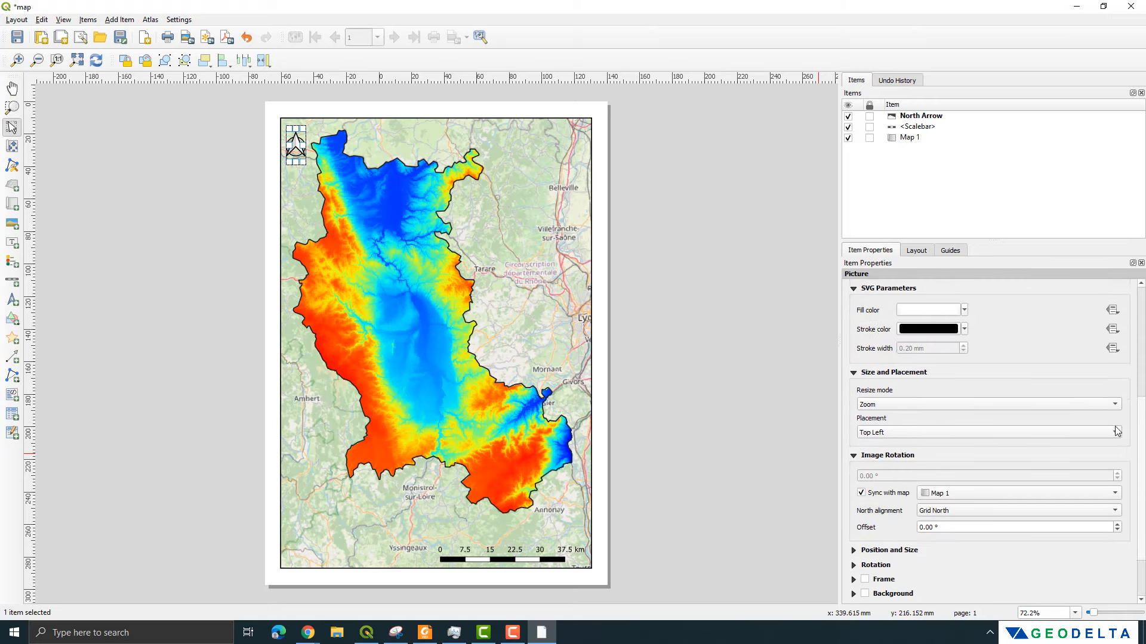
pyautogui.scroll(-4, 1121, 489)
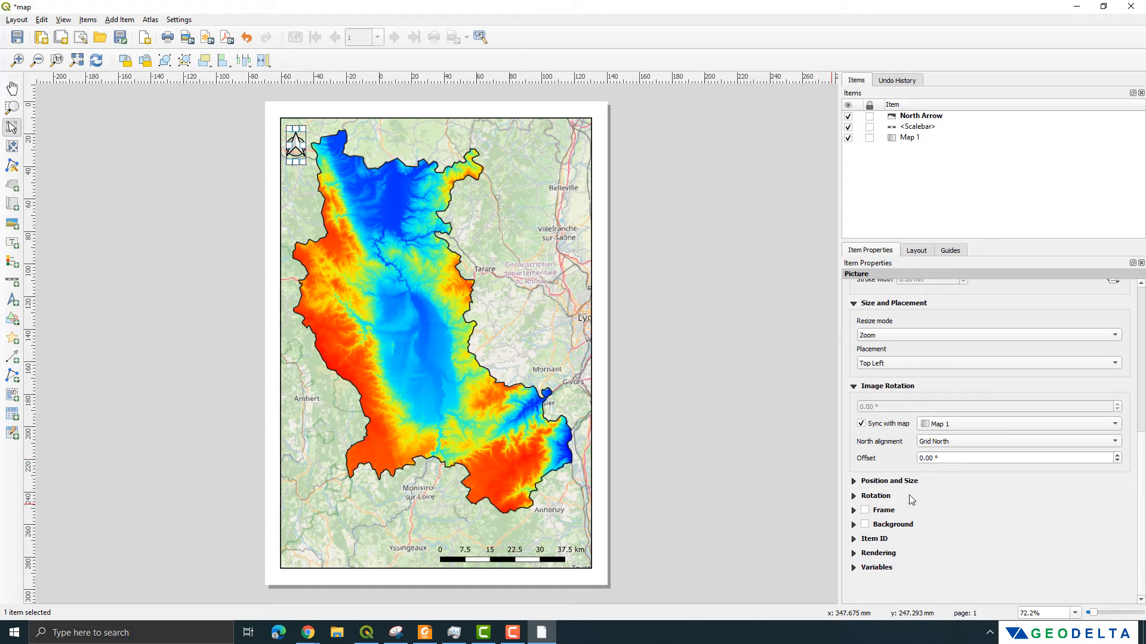
pyautogui.scroll(5, 1103, 492)
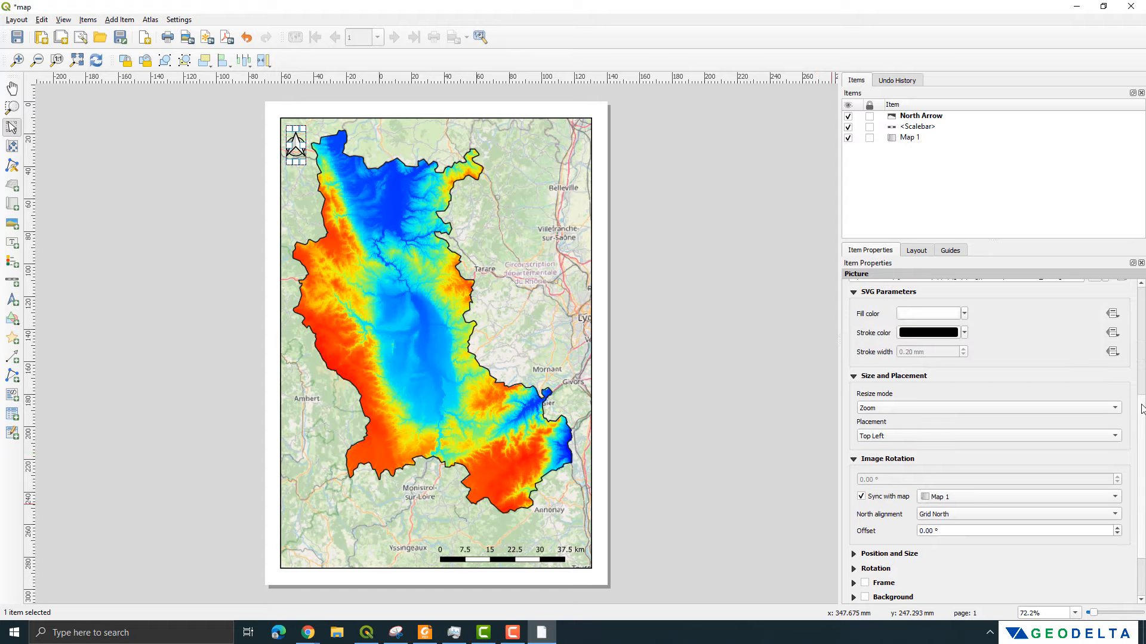
pyautogui.scroll(-5, 1137, 456)
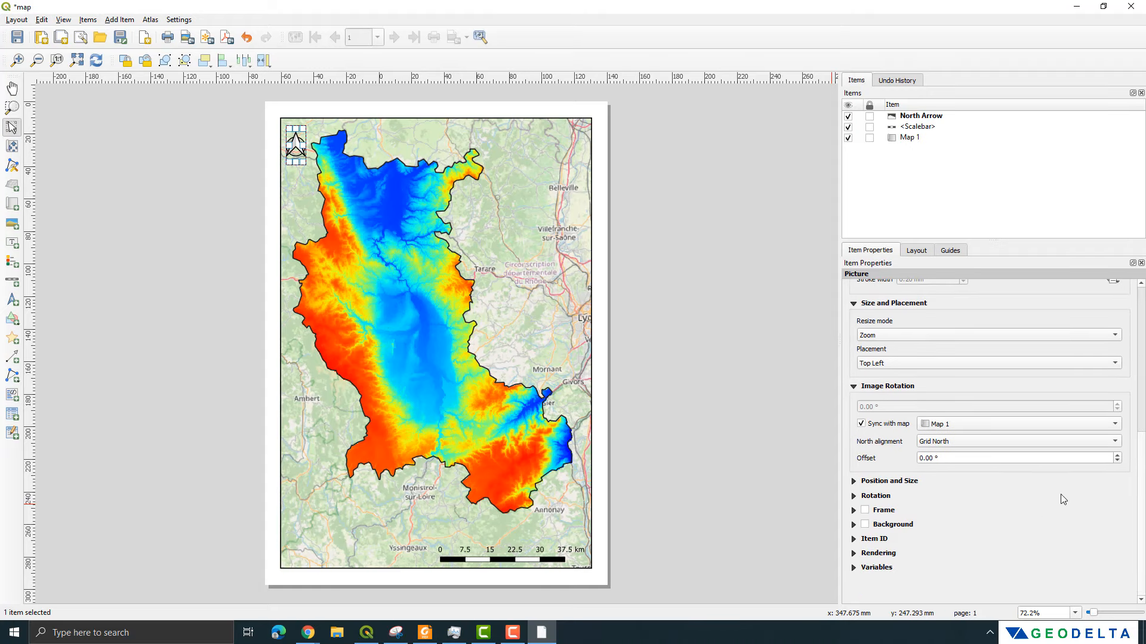
pyautogui.scroll(3, 1137, 514)
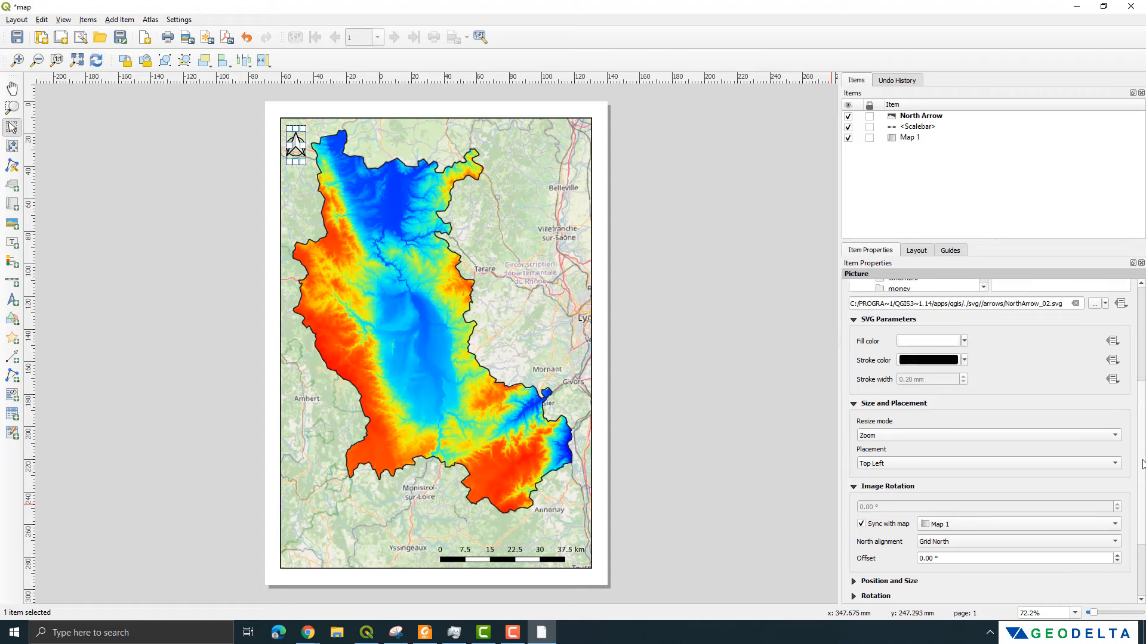
pyautogui.click(964, 344)
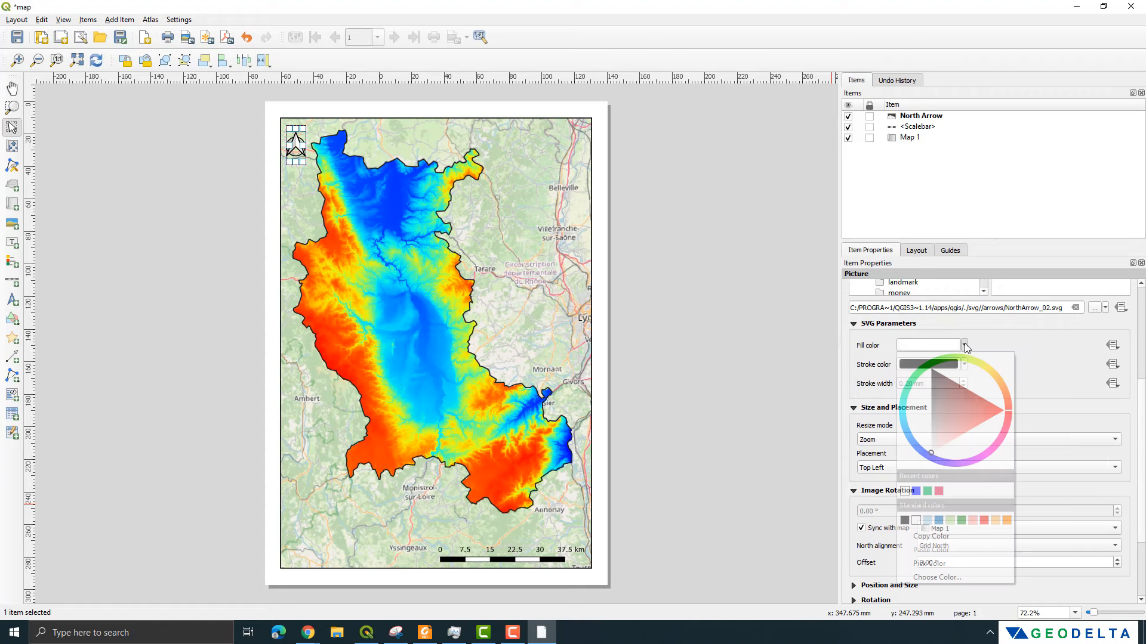
pyautogui.moveTo(940, 403); pyautogui.dragTo(936, 380)
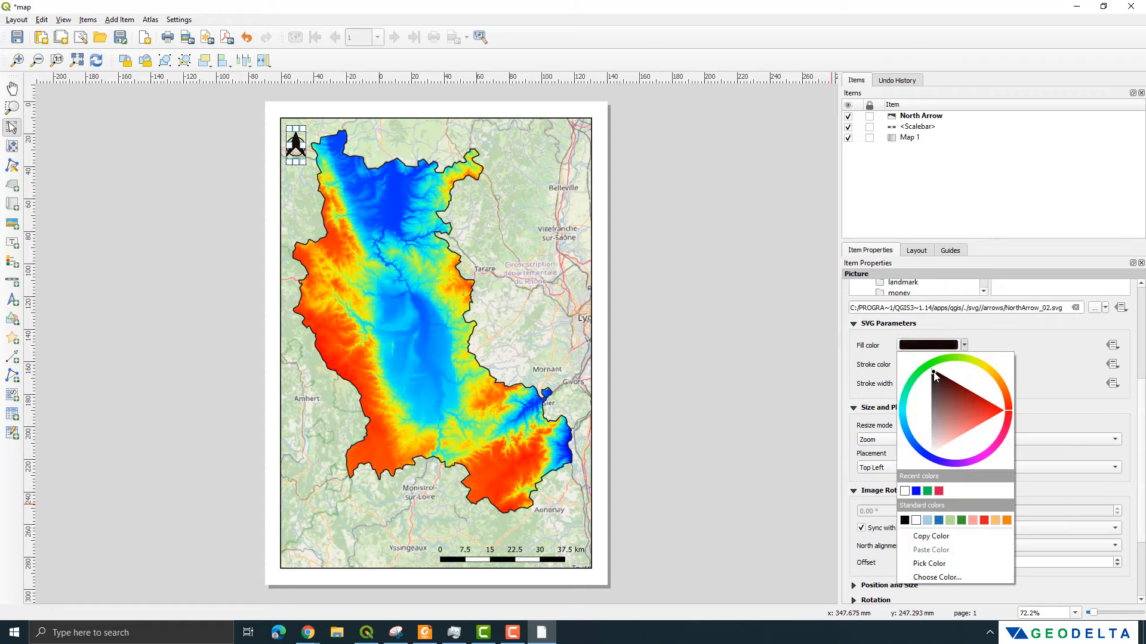
pyautogui.click(1046, 374)
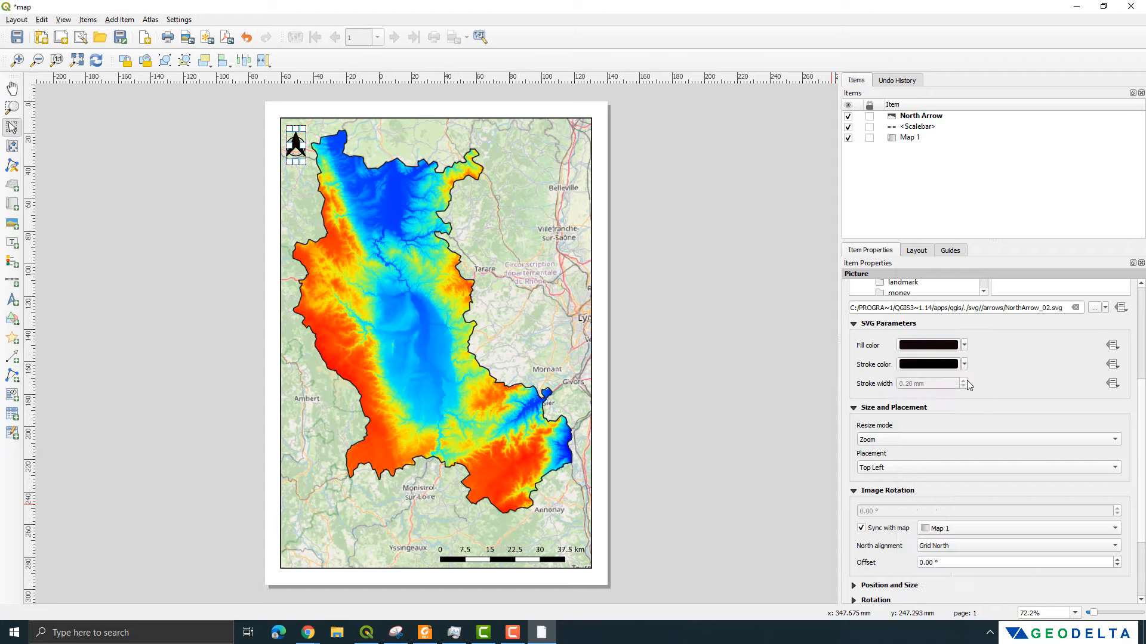
# - Change the north arrow's stroke color to a muted reddish grey and deselect the arrow
pyautogui.click(964, 364)
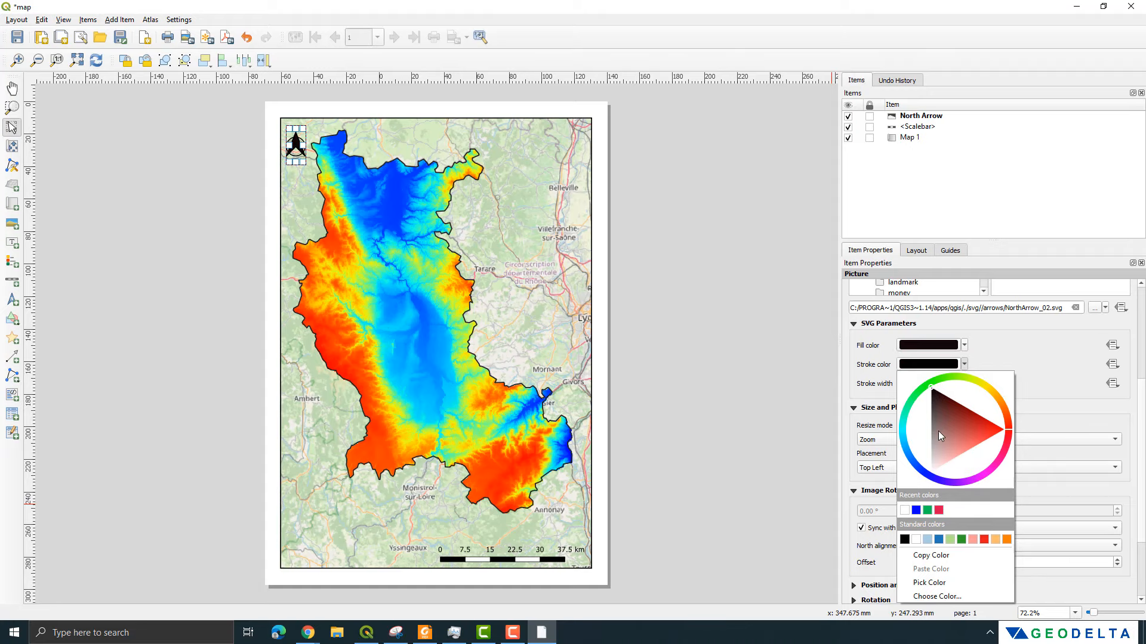
pyautogui.moveTo(938, 431)
pyautogui.mouseDown()
pyautogui.moveTo(934, 410)
pyautogui.moveTo(933, 428)
pyautogui.mouseUp()
pyautogui.click(1030, 367)
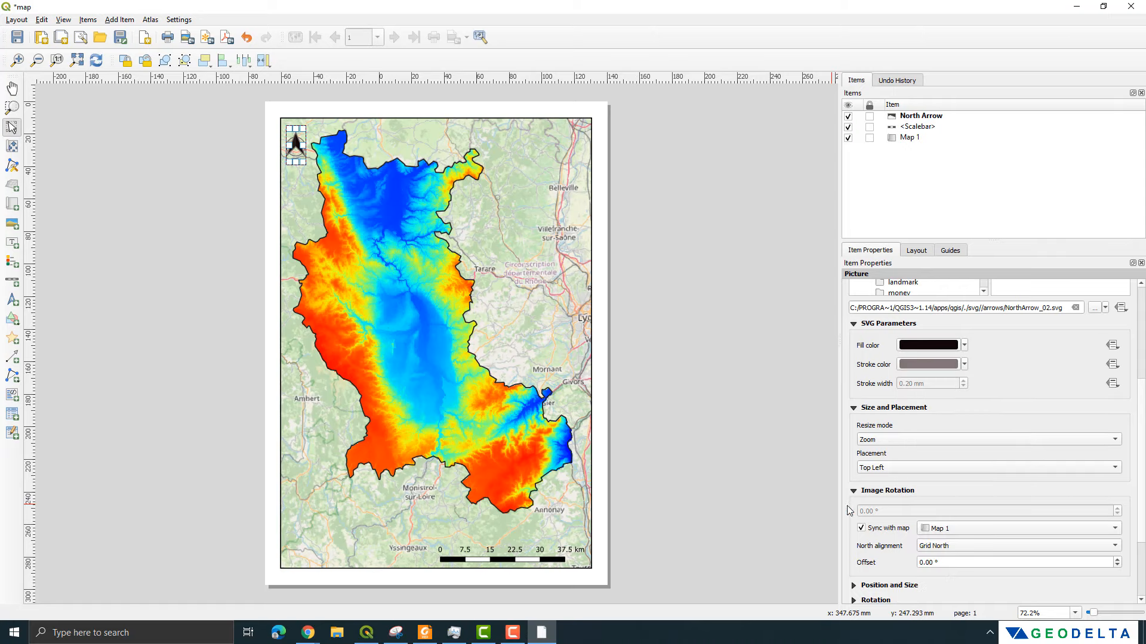
pyautogui.click(793, 489)
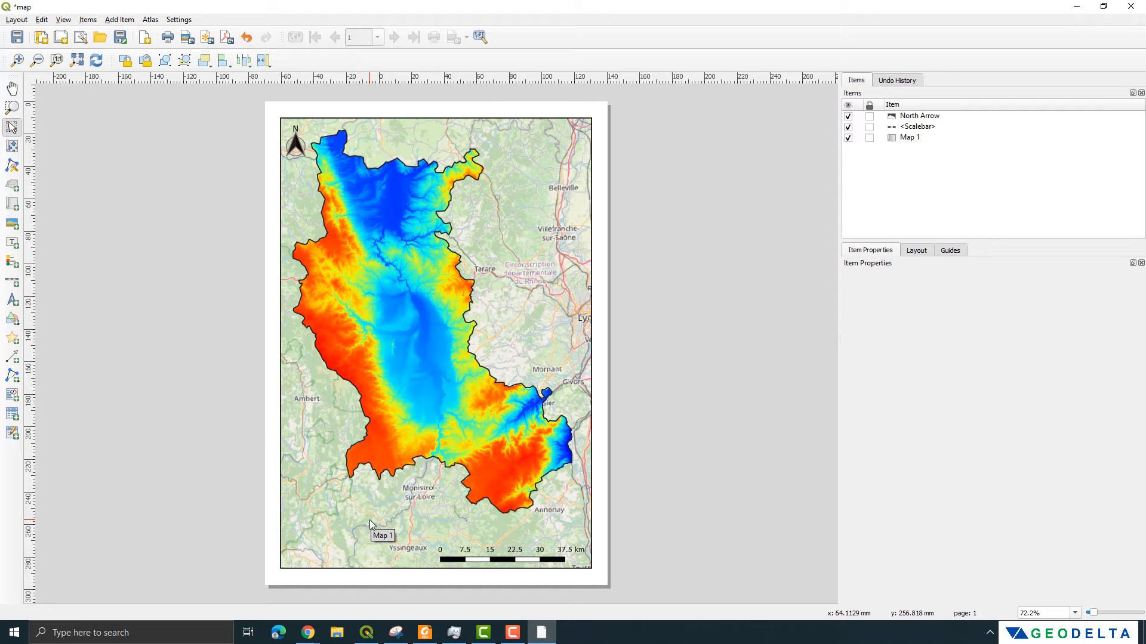
# - Add a legend over the map's lower-left area, then move it off the page into the empty space to the left
pyautogui.click(119, 20)
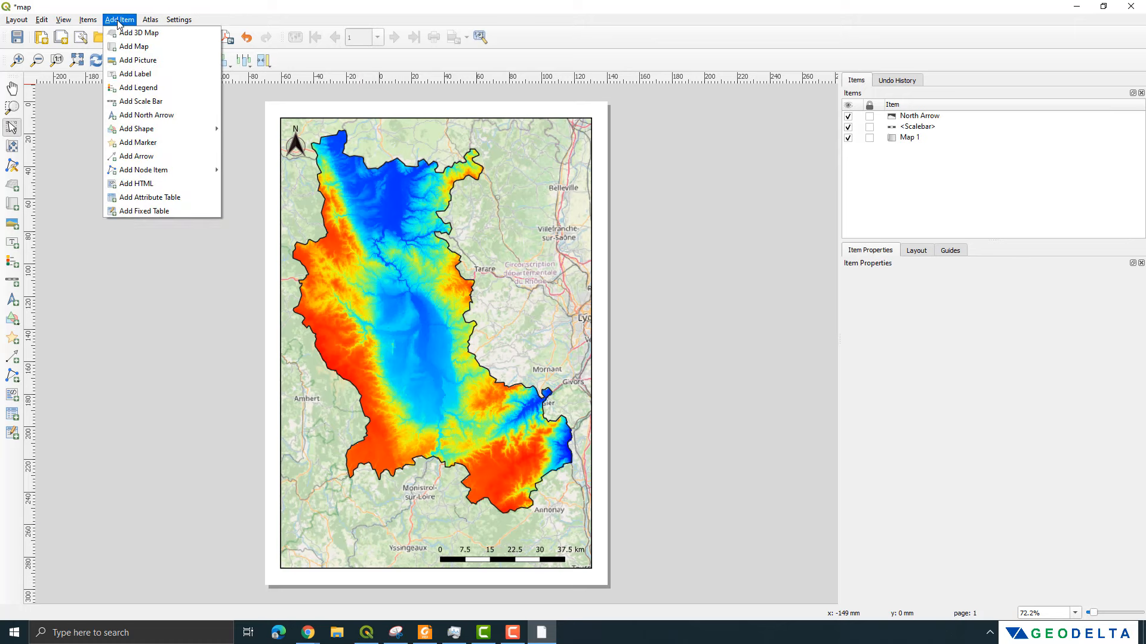
pyautogui.click(150, 91)
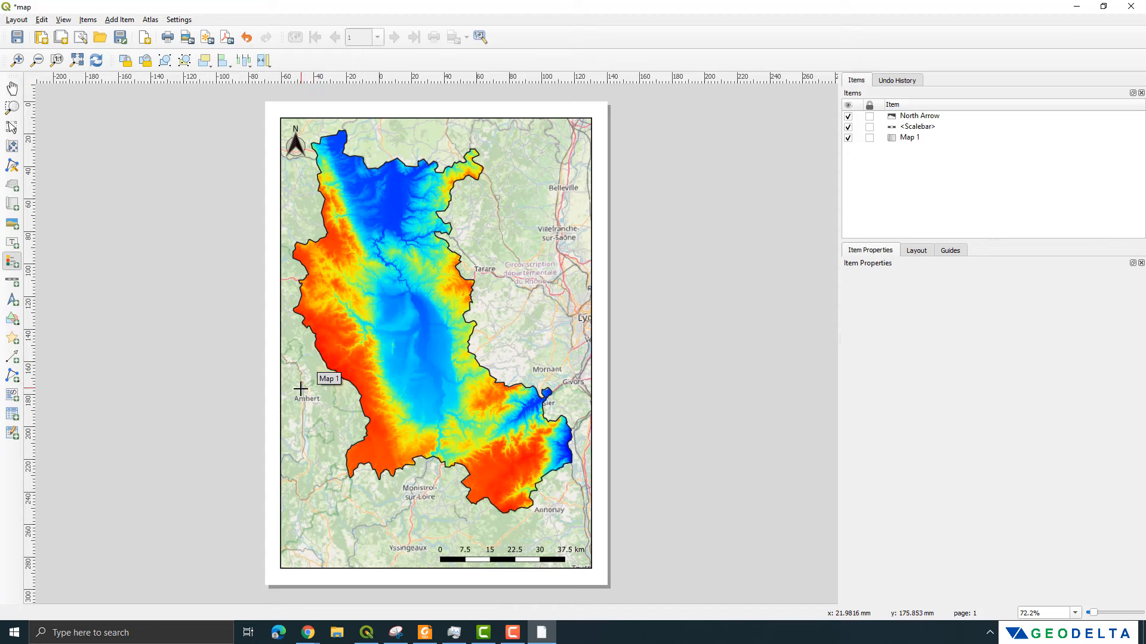
pyautogui.moveTo(294, 405); pyautogui.dragTo(387, 585)
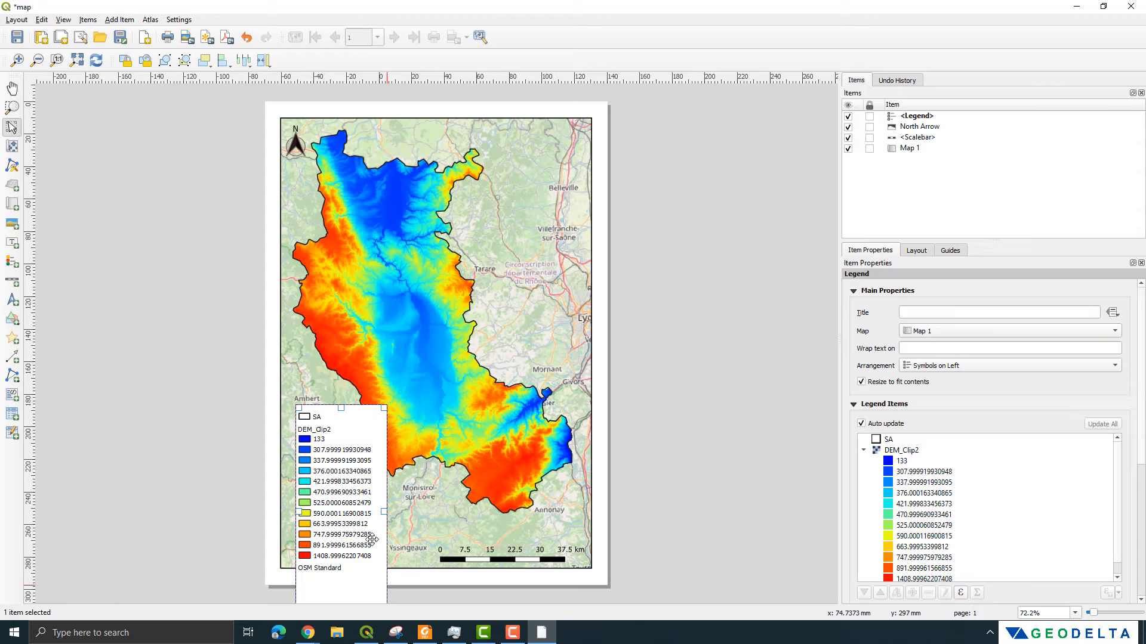
pyautogui.moveTo(349, 418); pyautogui.dragTo(192, 307)
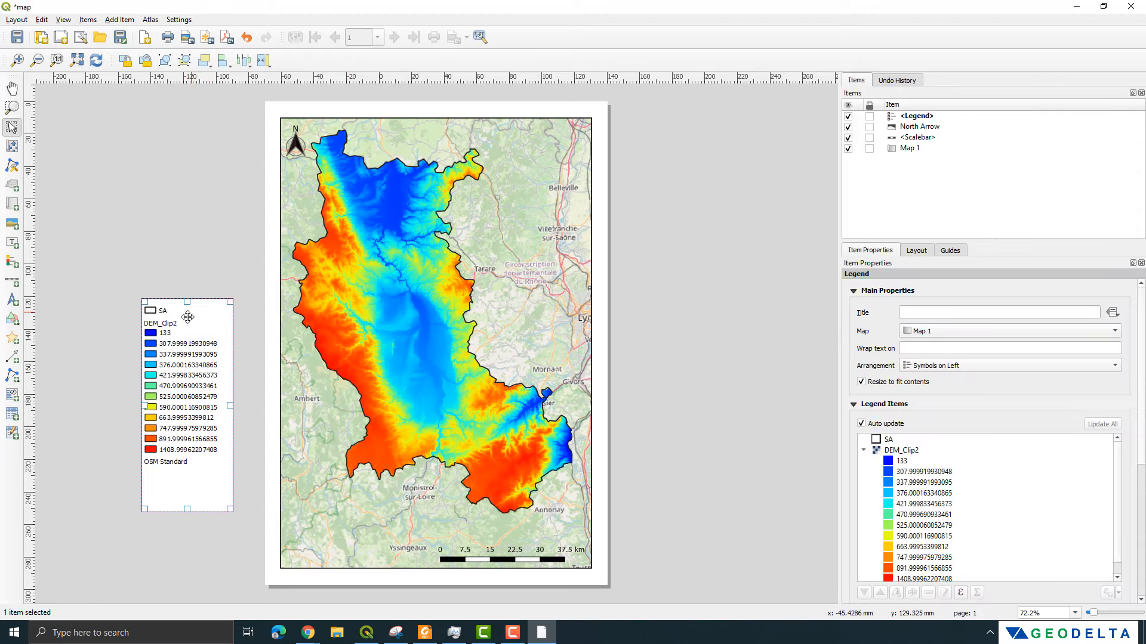
# - Turn off automatic updating of the legend items so that they can be customized
pyautogui.scroll(1, 233, 577)
pyautogui.scroll(-1, 235, 583)
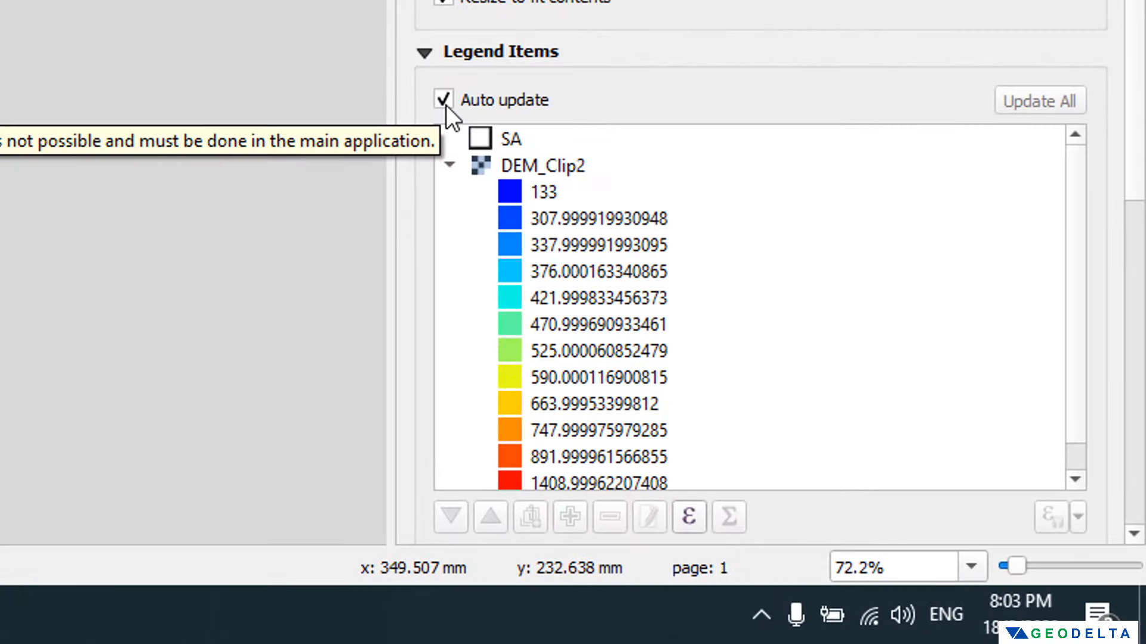
pyautogui.click(443, 100)
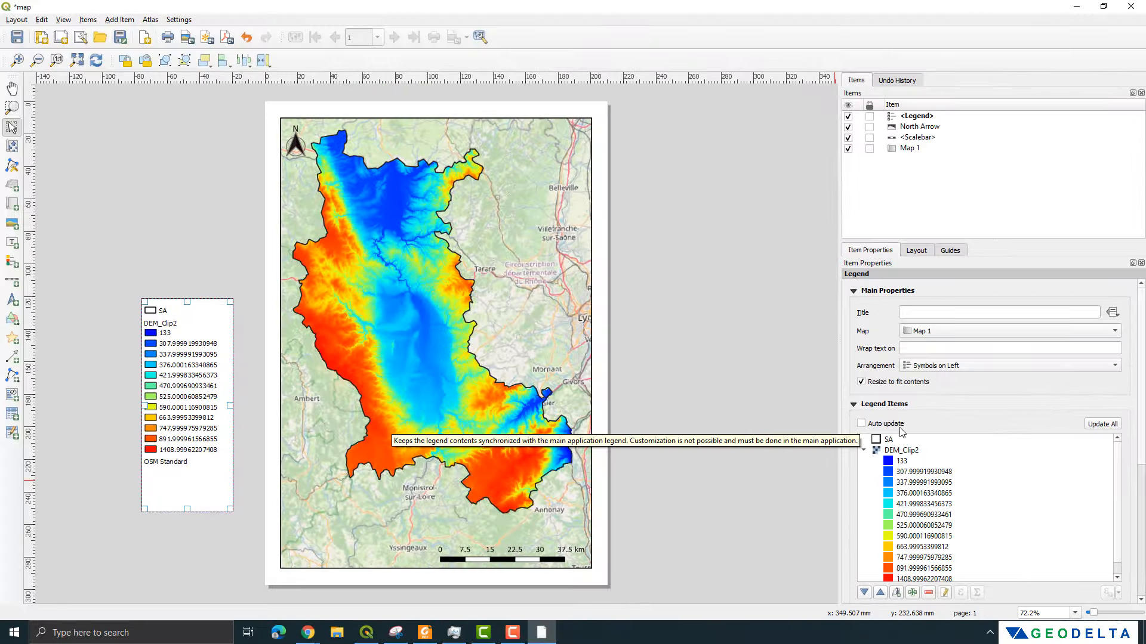
pyautogui.click(864, 452)
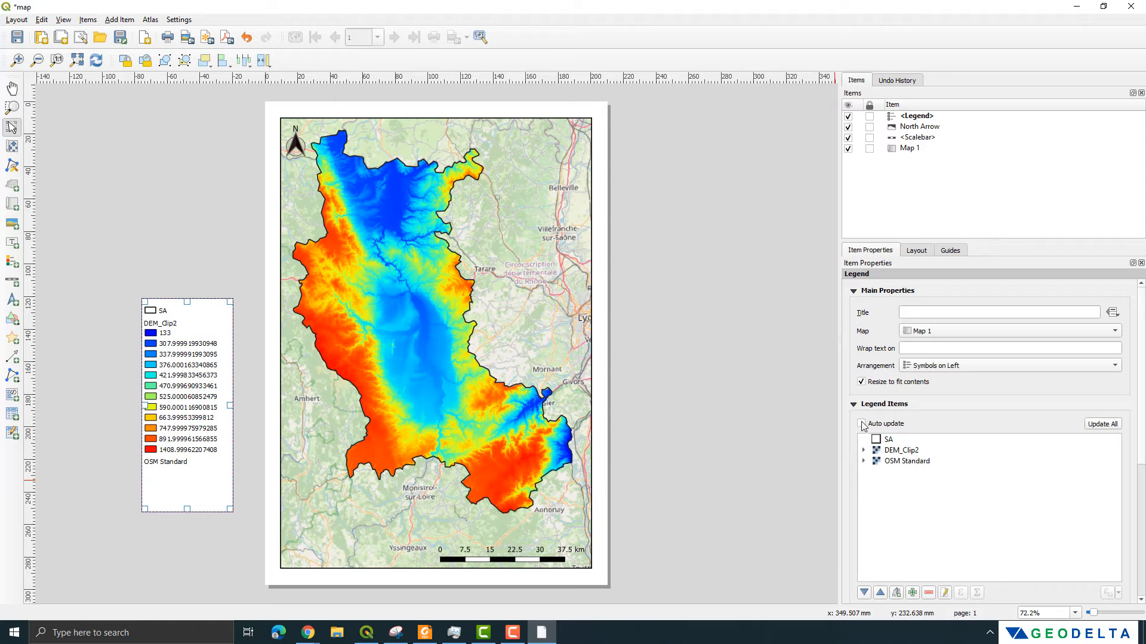
pyautogui.click(861, 424)
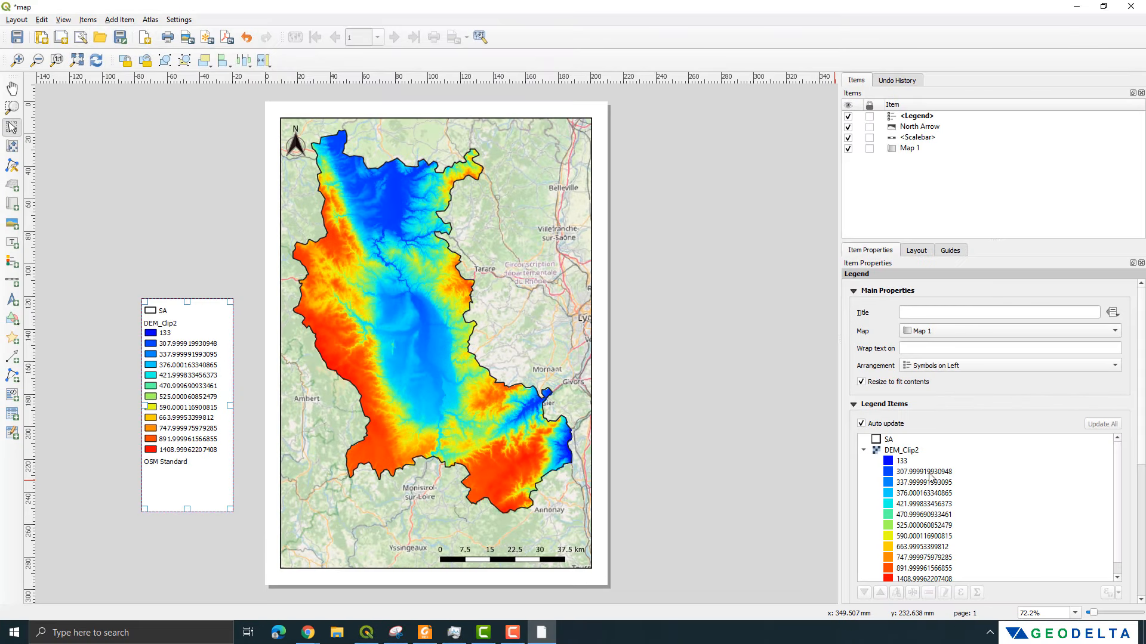
pyautogui.click(929, 474)
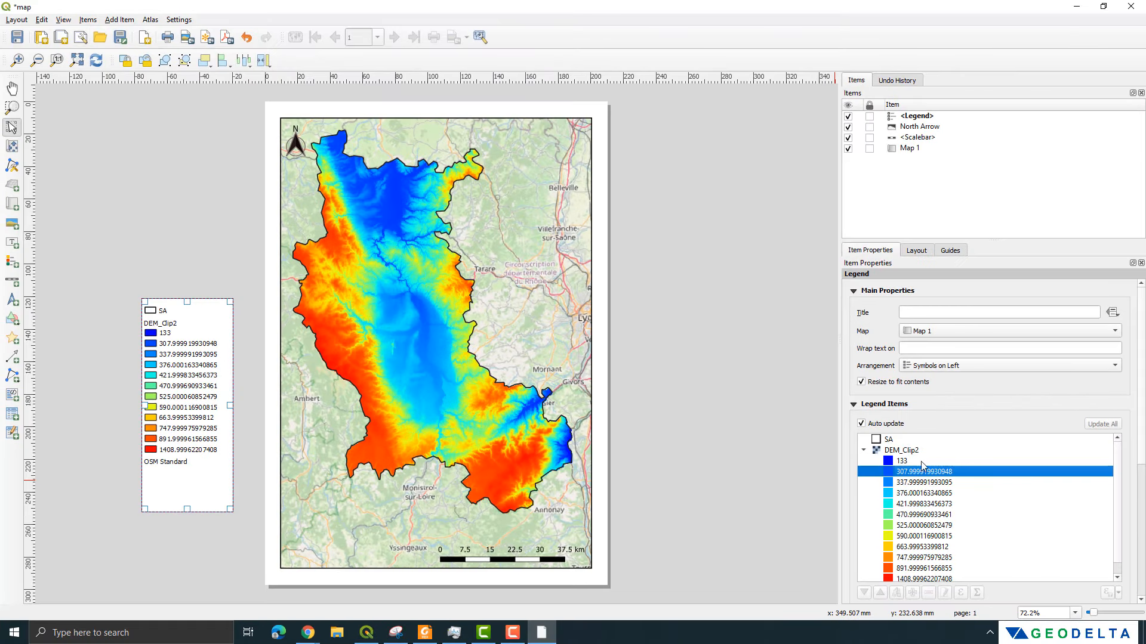
pyautogui.click(861, 424)
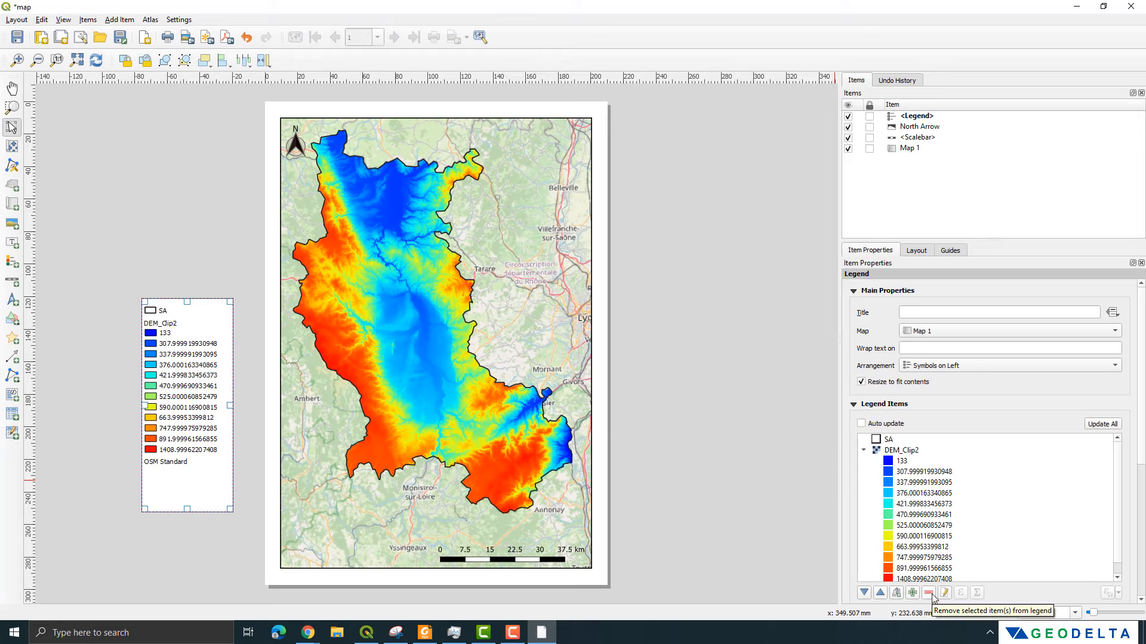
# - Remove the OSM Standard entry from the legend items
pyautogui.scroll(-3, 957, 563)
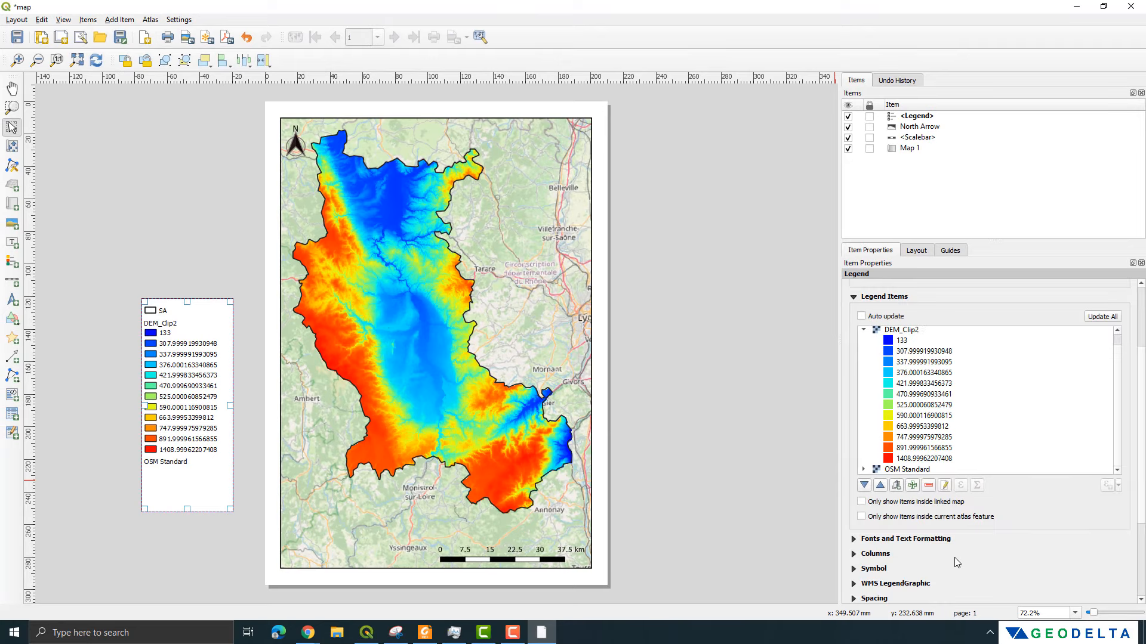
pyautogui.scroll(1, 957, 561)
pyautogui.click(894, 540)
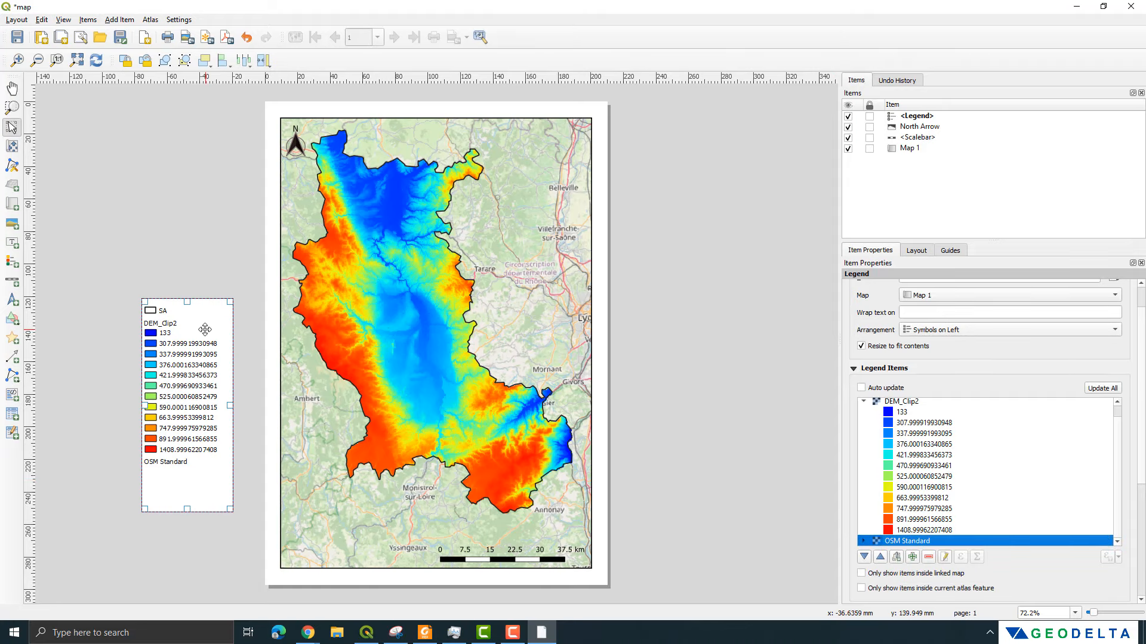
pyautogui.click(929, 558)
pyautogui.scroll(-1, 945, 540)
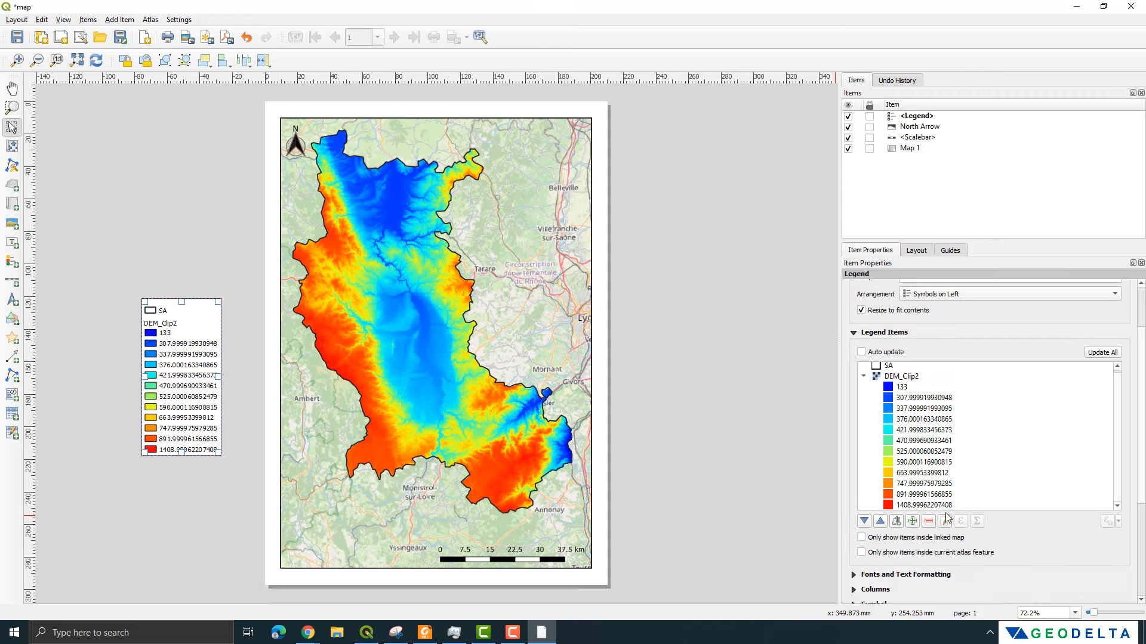
# - Shorten the label of the highest DEM_Clip2 class in the legend to 1408
pyautogui.click(945, 506)
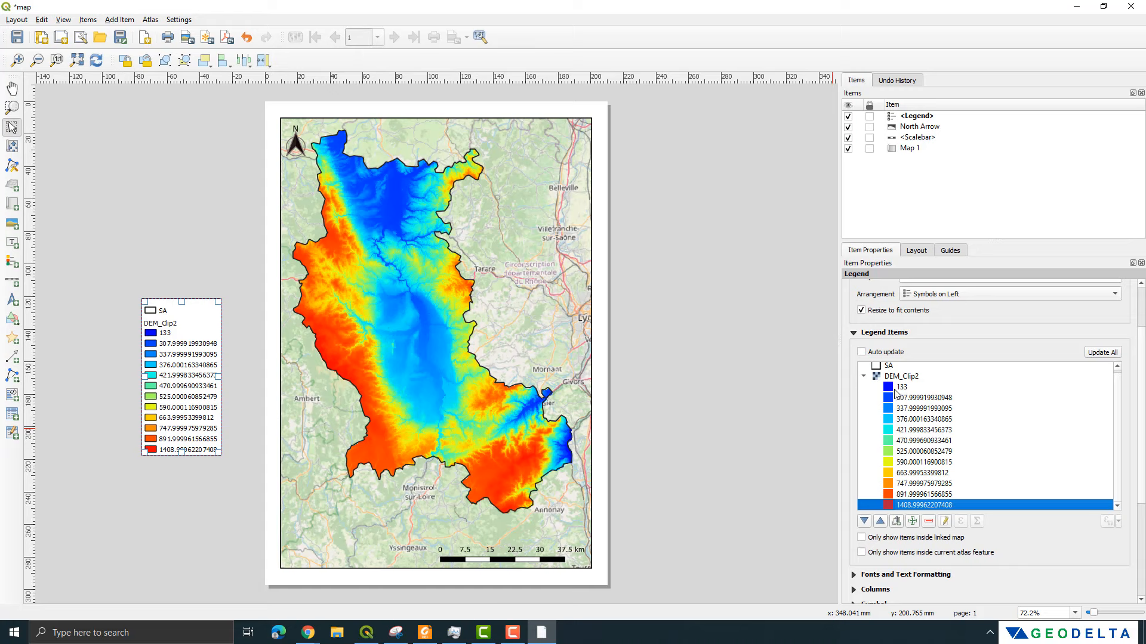
pyautogui.doubleClick(925, 506)
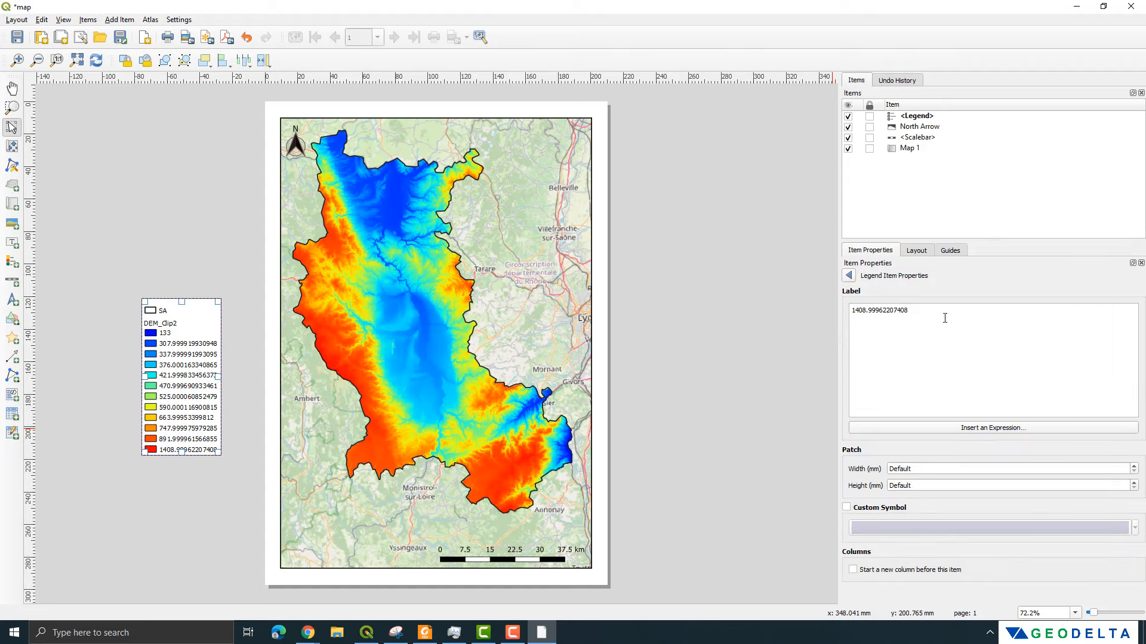
pyautogui.moveTo(944, 316); pyautogui.dragTo(865, 309)
pyautogui.click(923, 317)
pyautogui.doubleClick(870, 313)
pyautogui.press('BackSpace')
pyautogui.click(849, 275)
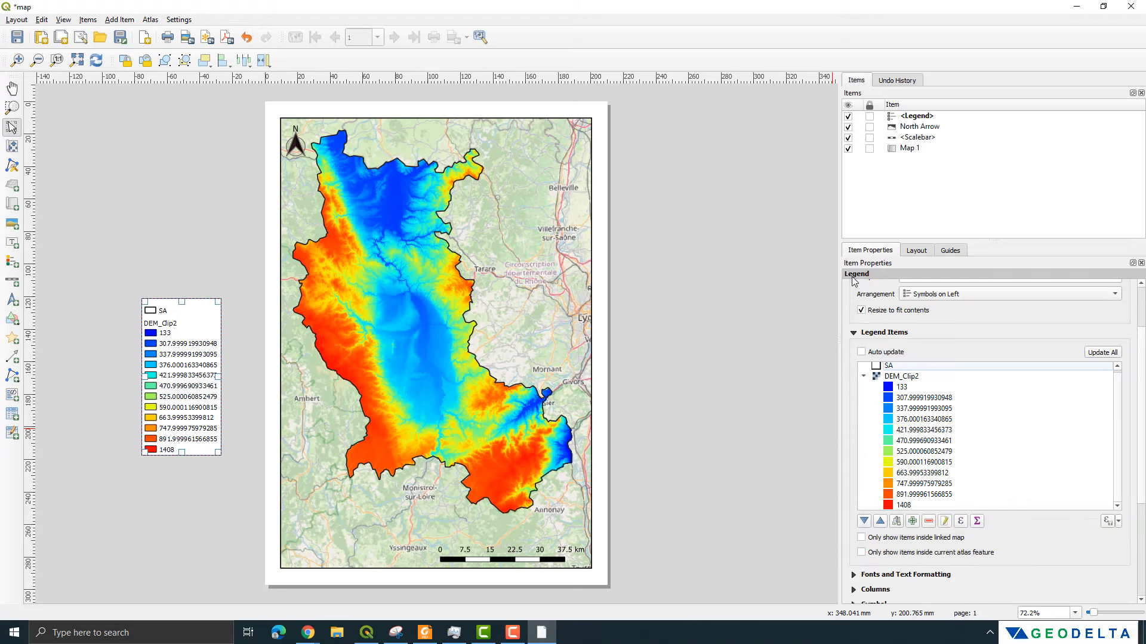
# - Strip the decimals from the next DEM_Clip2 class labels, making them 891, 747, 663, 590 and 525
pyautogui.doubleClick(920, 493)
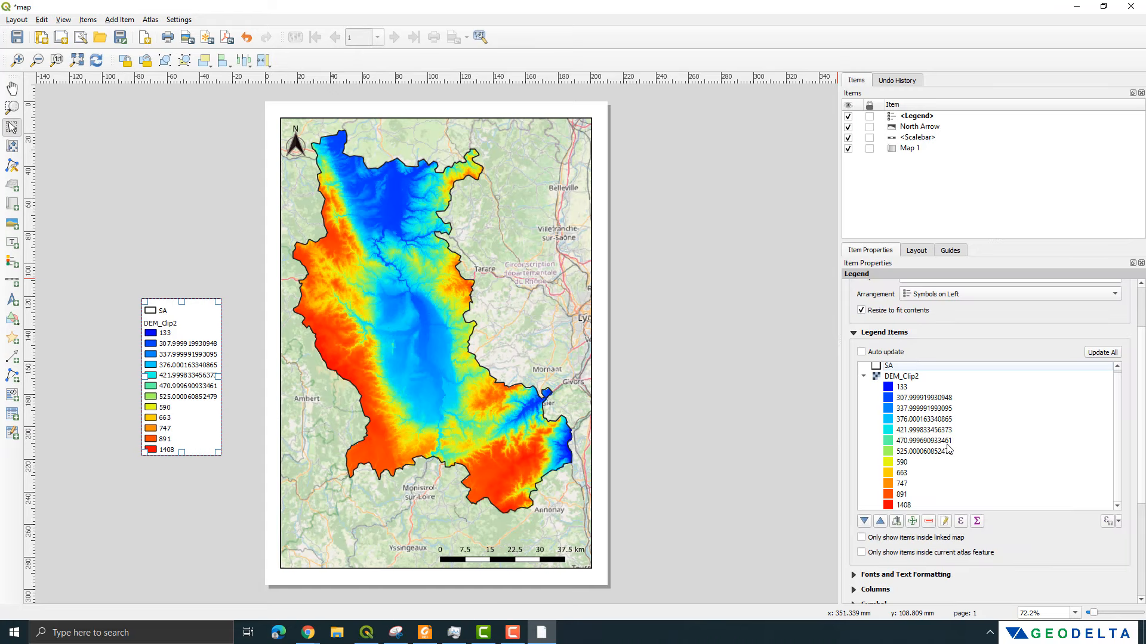
pyautogui.click(949, 440)
pyautogui.doubleClick(949, 440)
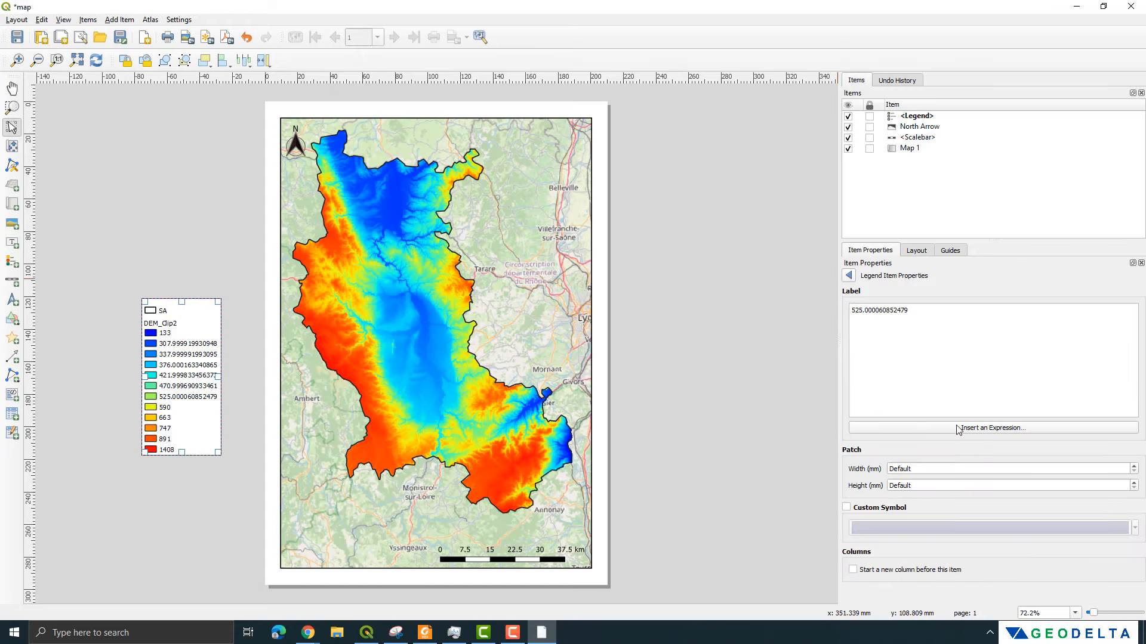
pyautogui.moveTo(931, 313); pyautogui.dragTo(868, 313)
pyautogui.press('BackSpace')
pyautogui.click(848, 275)
# - Shorten the following three DEM_Clip2 class labels in the legend to 470, 421 and 376
pyautogui.doubleClick(928, 446)
pyautogui.moveTo(929, 328); pyautogui.dragTo(875, 310)
pyautogui.press('BackSpace')
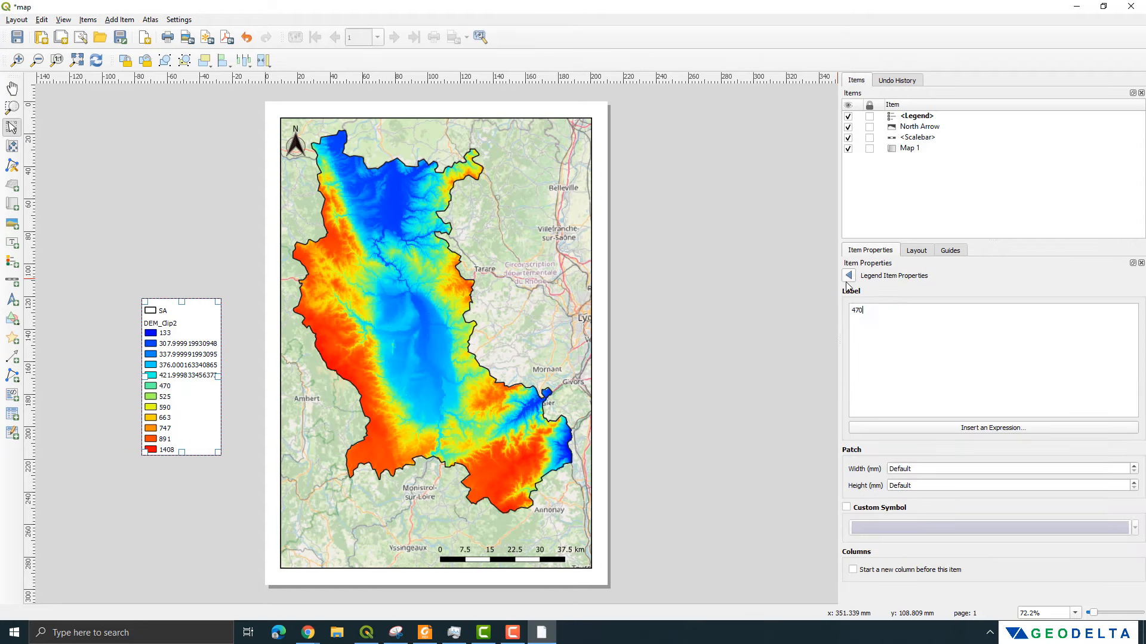
pyautogui.click(848, 275)
pyautogui.doubleClick(928, 436)
pyautogui.moveTo(920, 314); pyautogui.dragTo(866, 312)
pyautogui.press('BackSpace')
pyautogui.click(850, 277)
# - Shorten the remaining two decimal DEM_Clip2 class labels in the legend to 337 and 307
pyautogui.moveTo(887, 313); pyautogui.dragTo(867, 312)
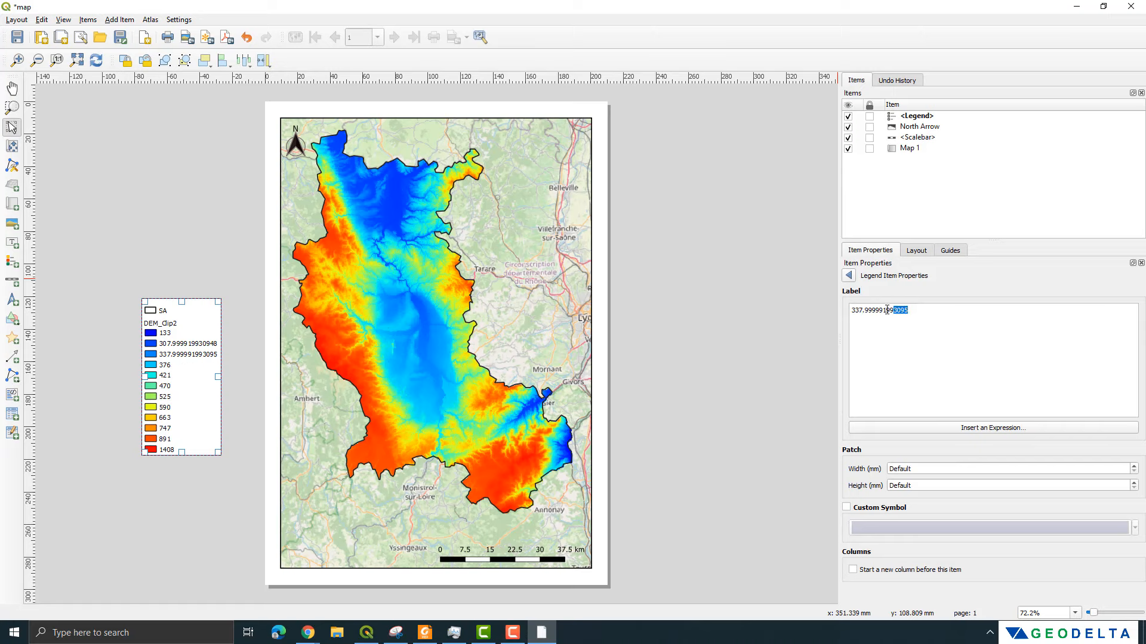
pyautogui.moveTo(877, 312); pyautogui.dragTo(866, 313)
pyautogui.press('BackSpace')
pyautogui.click(849, 275)
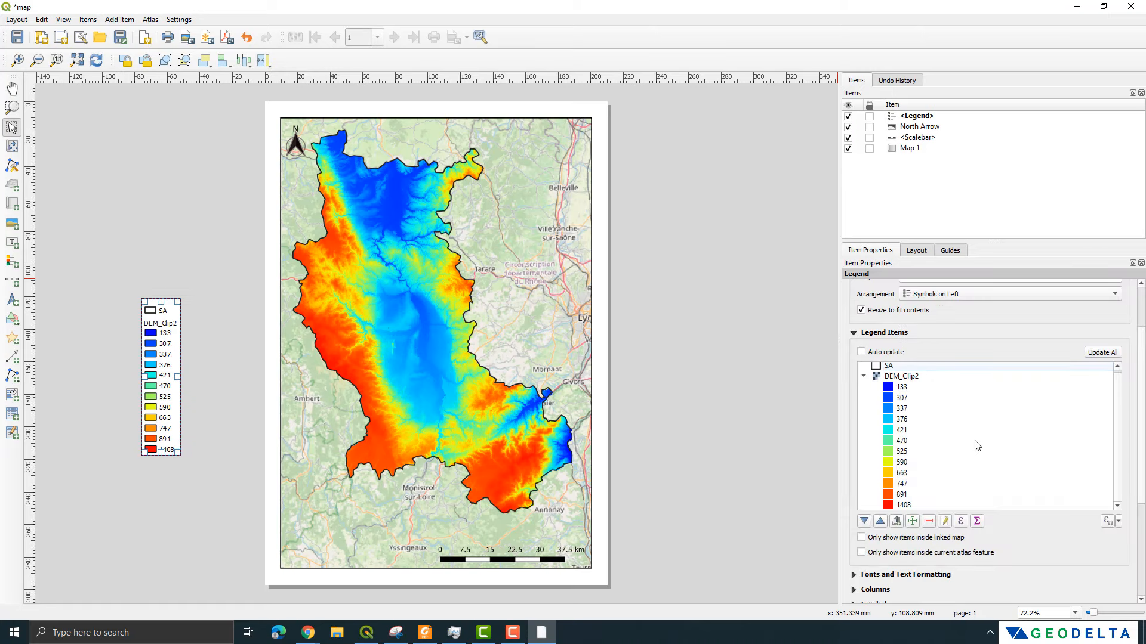
# - Collapse the DEM_Clip2 group in the legend items and move the legend lower, just outside the page's left edge
pyautogui.scroll(-1, 946, 430)
pyautogui.click(863, 377)
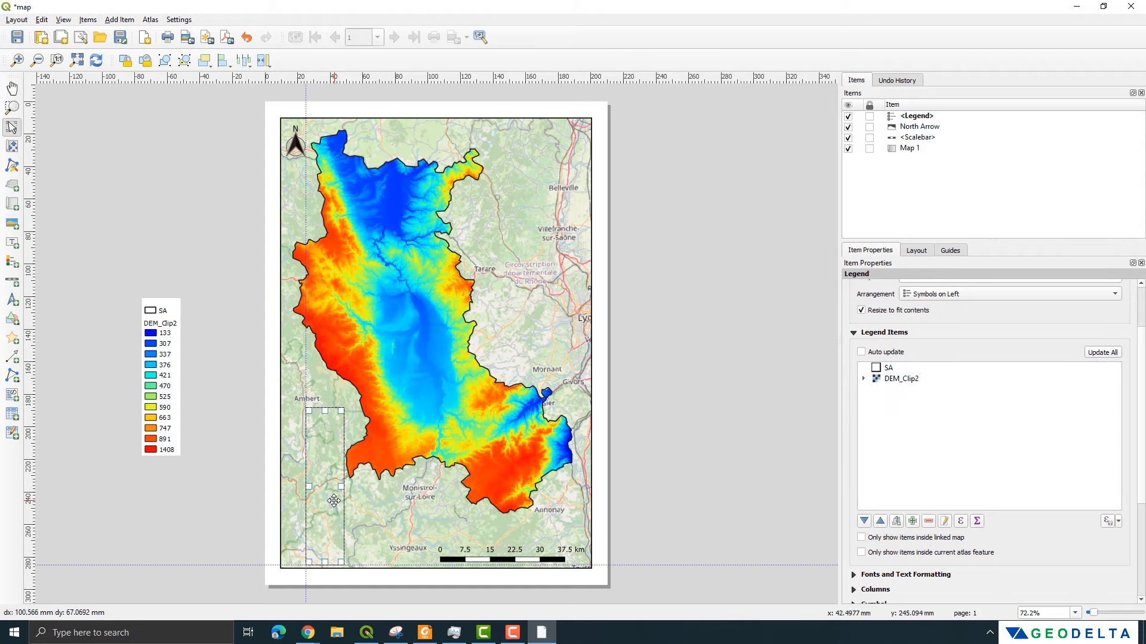
pyautogui.moveTo(177, 387); pyautogui.dragTo(239, 466)
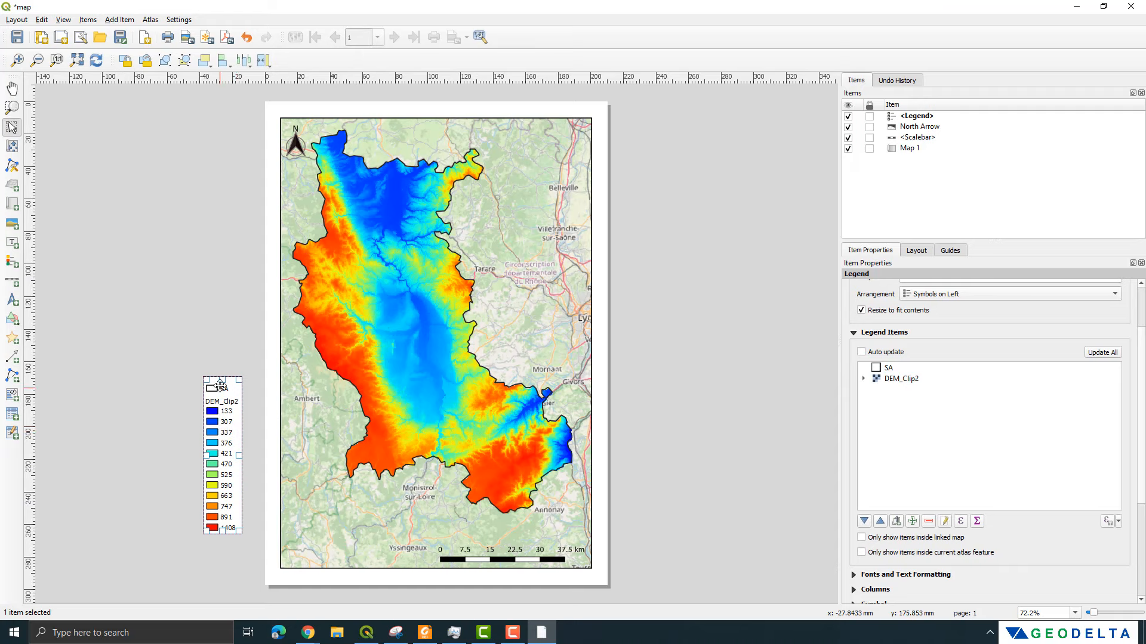
# - Rename the SA legend entry as "Study Area"
pyautogui.click(895, 371)
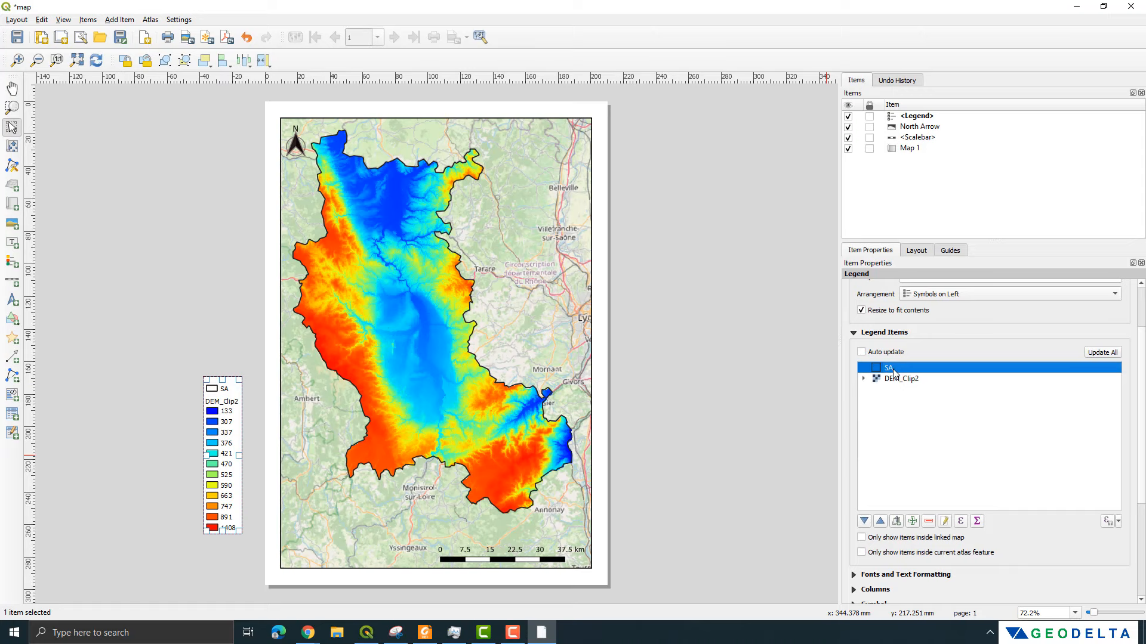
pyautogui.doubleClick(894, 370)
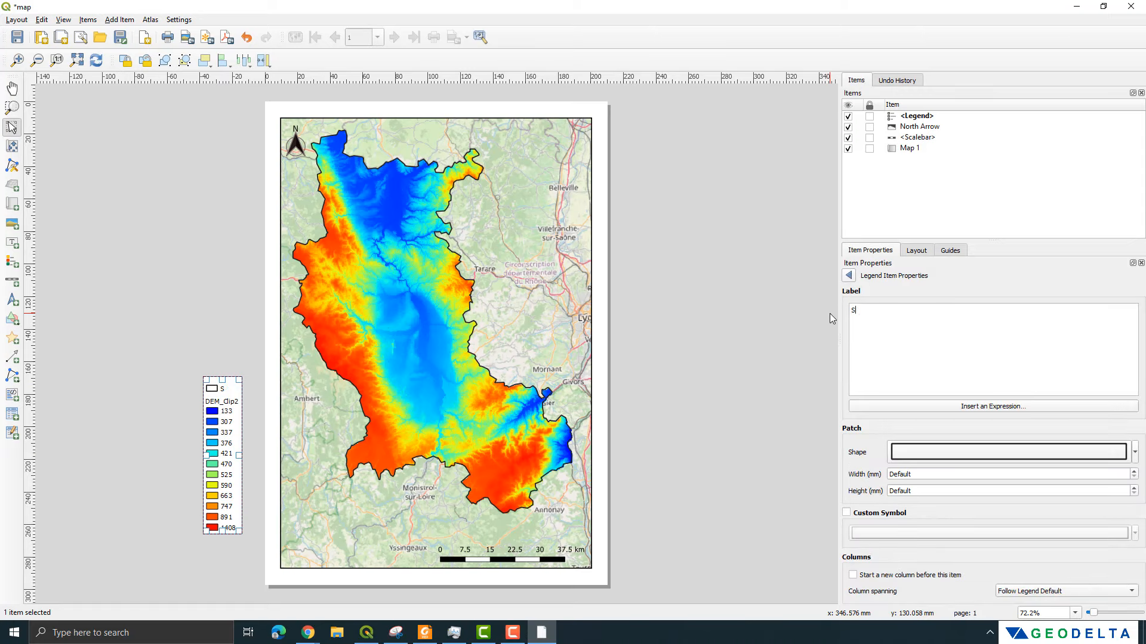
pyautogui.write('Study Area')
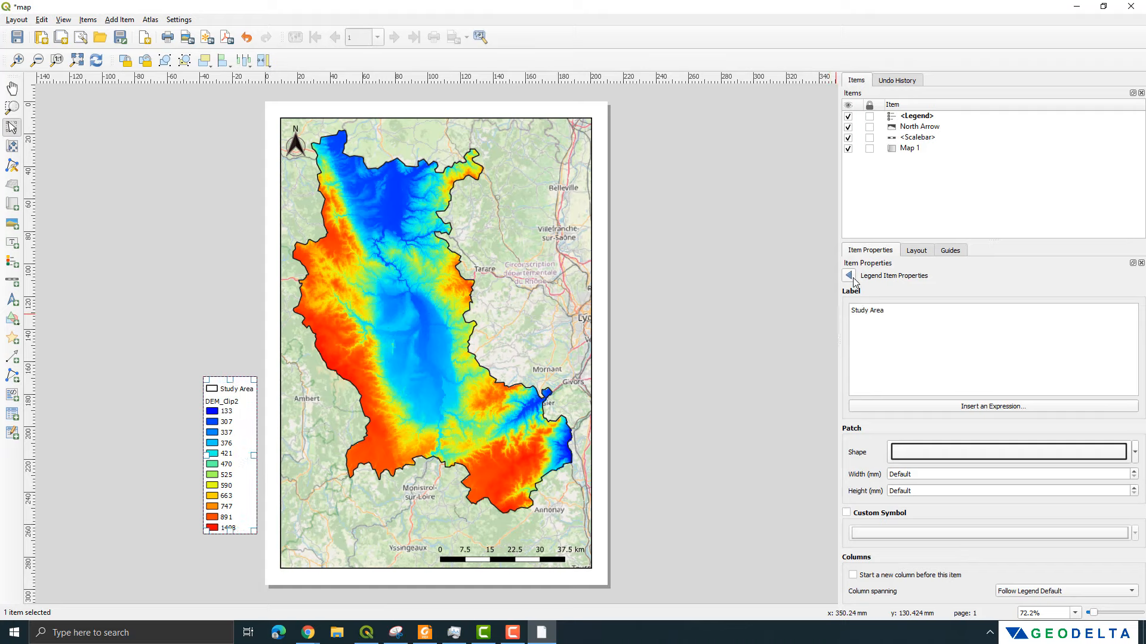
pyautogui.click(849, 275)
# - Rename the DEM_Clip2 legend heading as "Elevation" and nudge the legend closer to the page's left edge
pyautogui.click(921, 382)
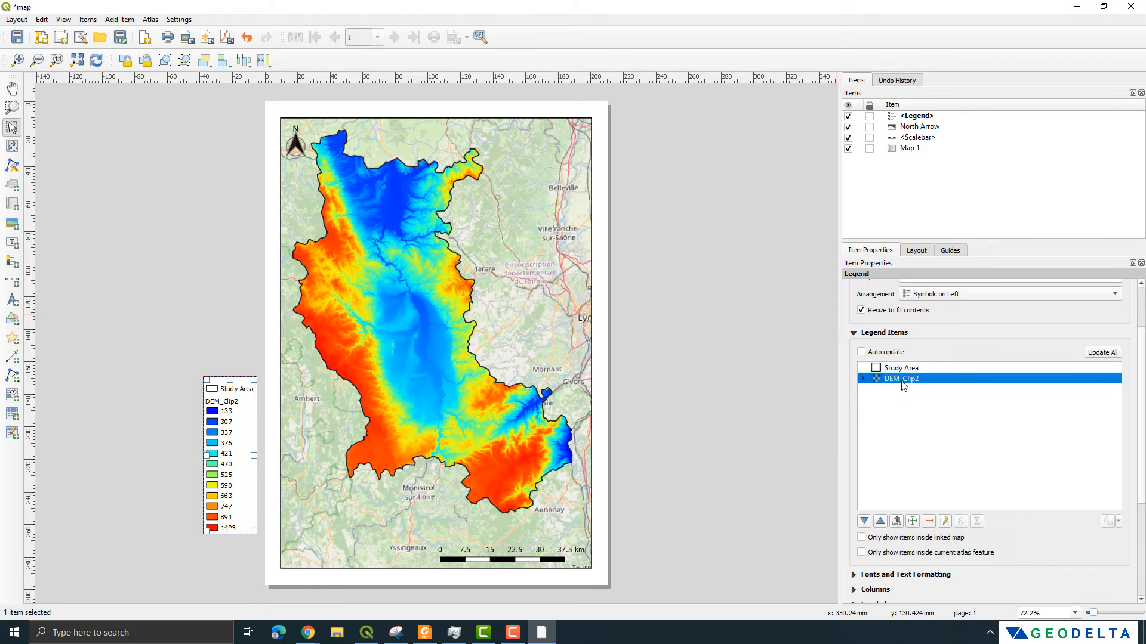
pyautogui.doubleClick(906, 385)
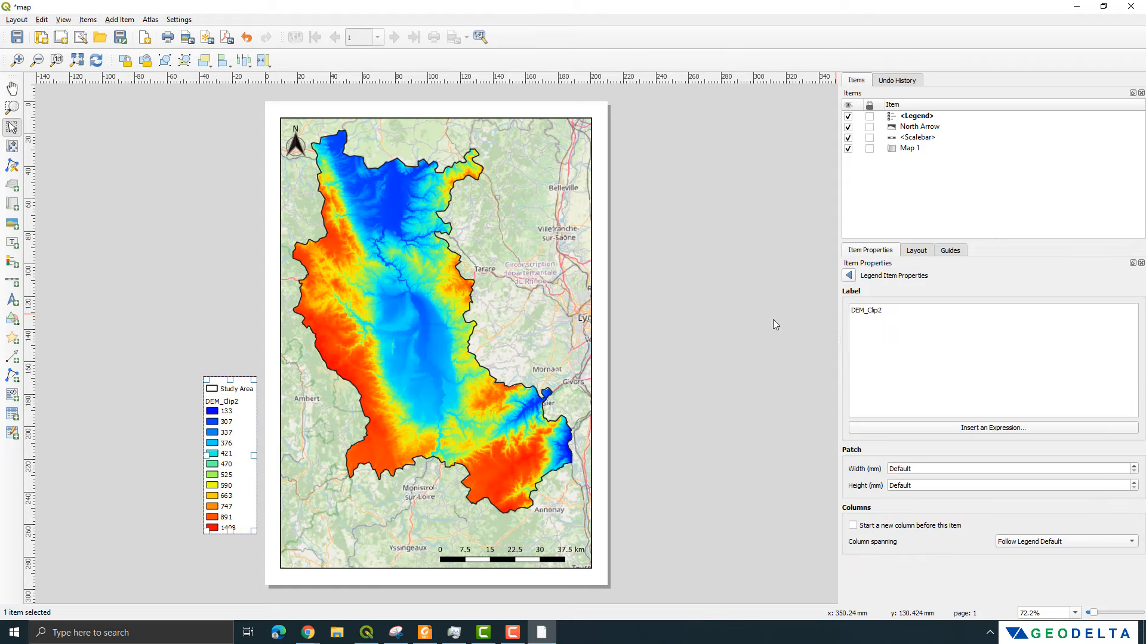
pyautogui.doubleClick(856, 311)
pyautogui.write('Elevation')
pyautogui.click(848, 276)
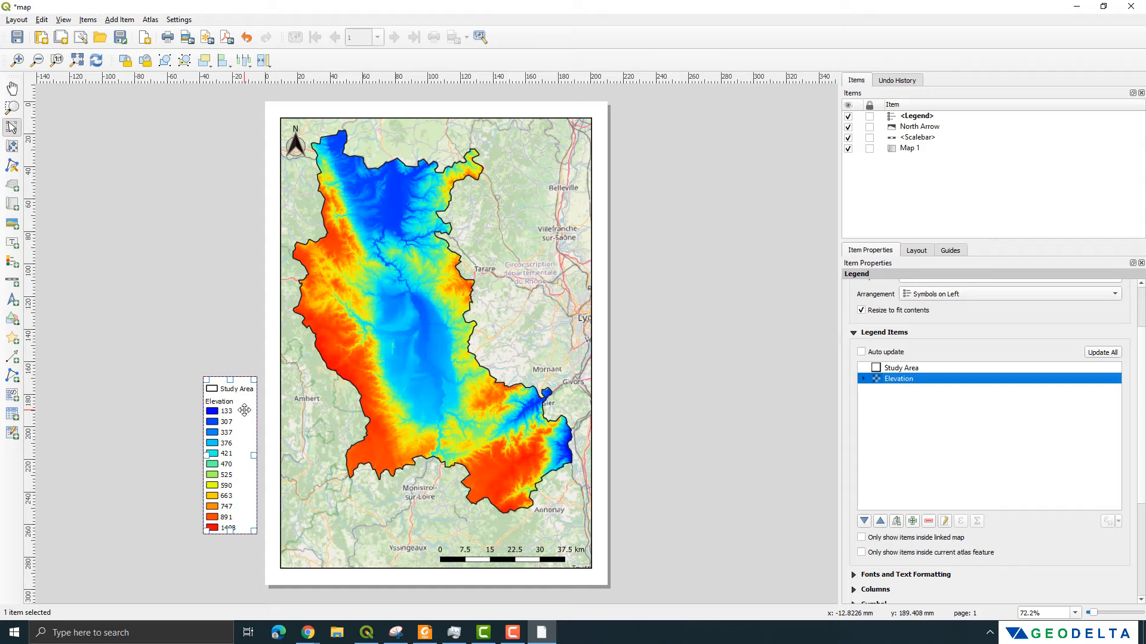
pyautogui.moveTo(250, 413)
pyautogui.mouseDown()
pyautogui.moveTo(266, 413)
pyautogui.moveTo(243, 416)
pyautogui.mouseUp()
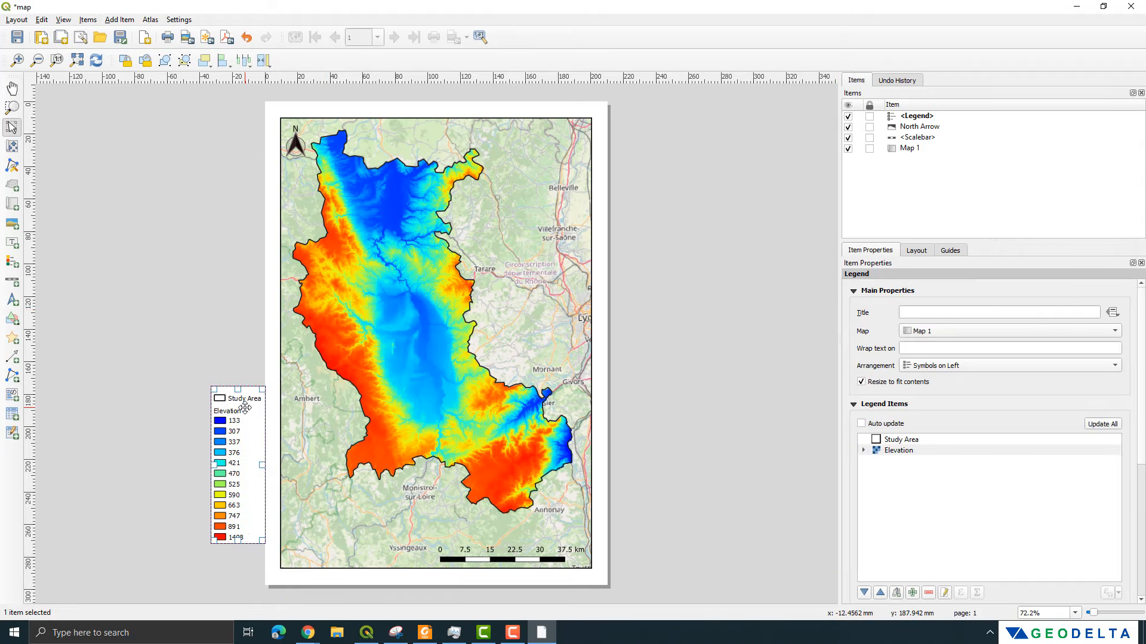
# - Give the legend the title "Legend" and shift it slightly higher beside the page's left edge
pyautogui.click(920, 311)
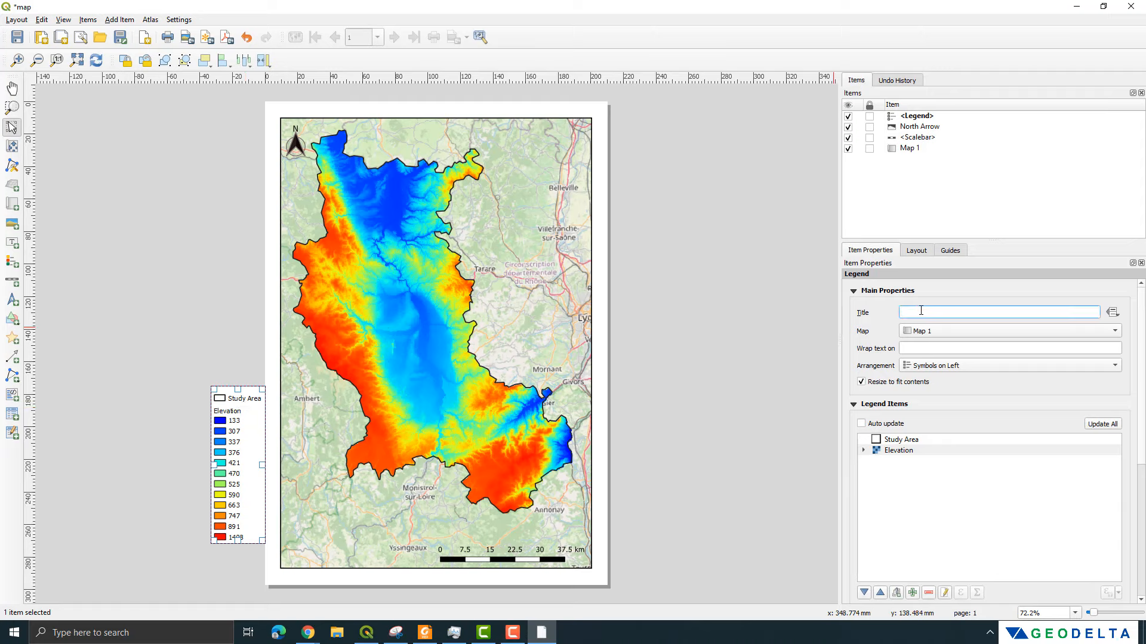
pyautogui.write('Le')
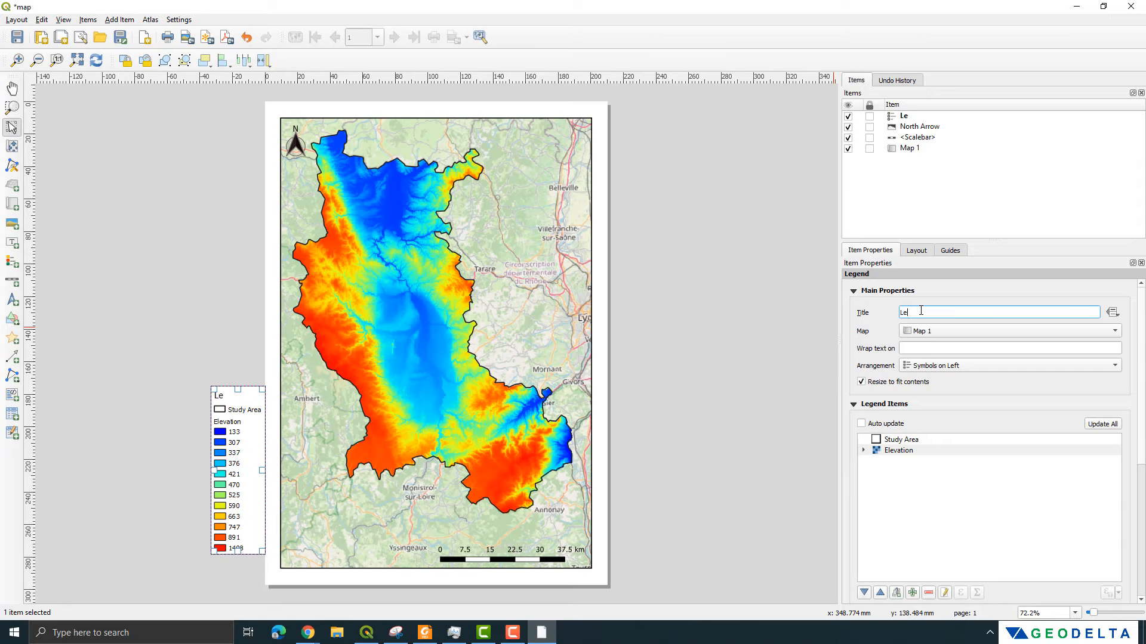
pyautogui.write('gend')
pyautogui.click(775, 454)
pyautogui.click(246, 416)
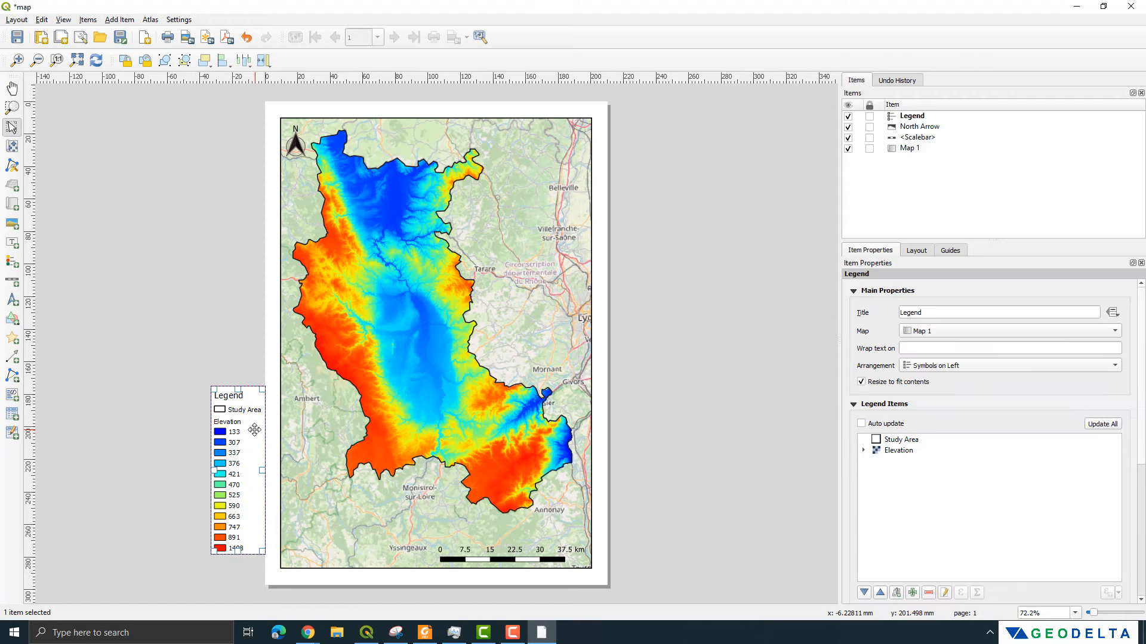
pyautogui.moveTo(259, 435); pyautogui.dragTo(251, 458)
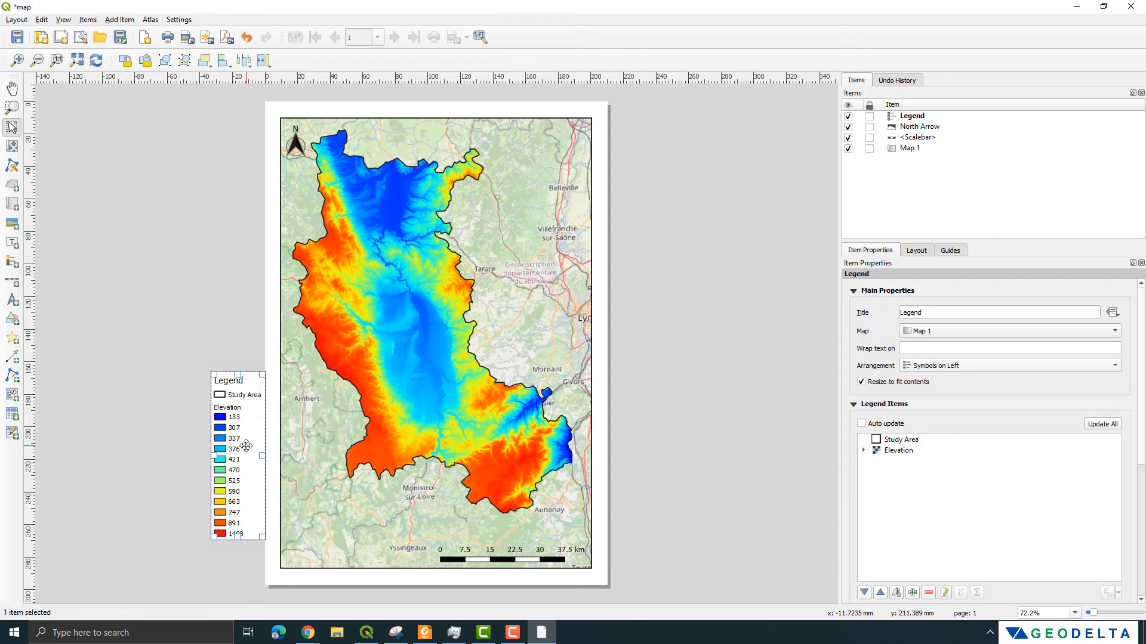
# - Extend the Elevation heading to "Elevation (m a.m.s.l)" and move the legend left, clear of the page
pyautogui.doubleClick(907, 450)
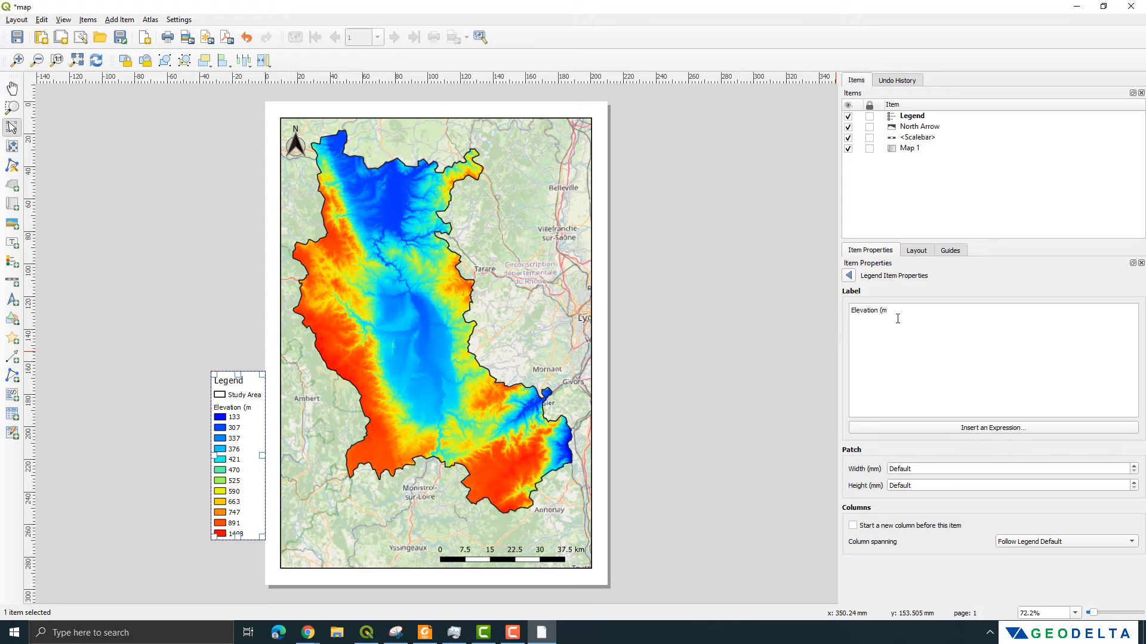
pyautogui.write('(m a.m.s.l')
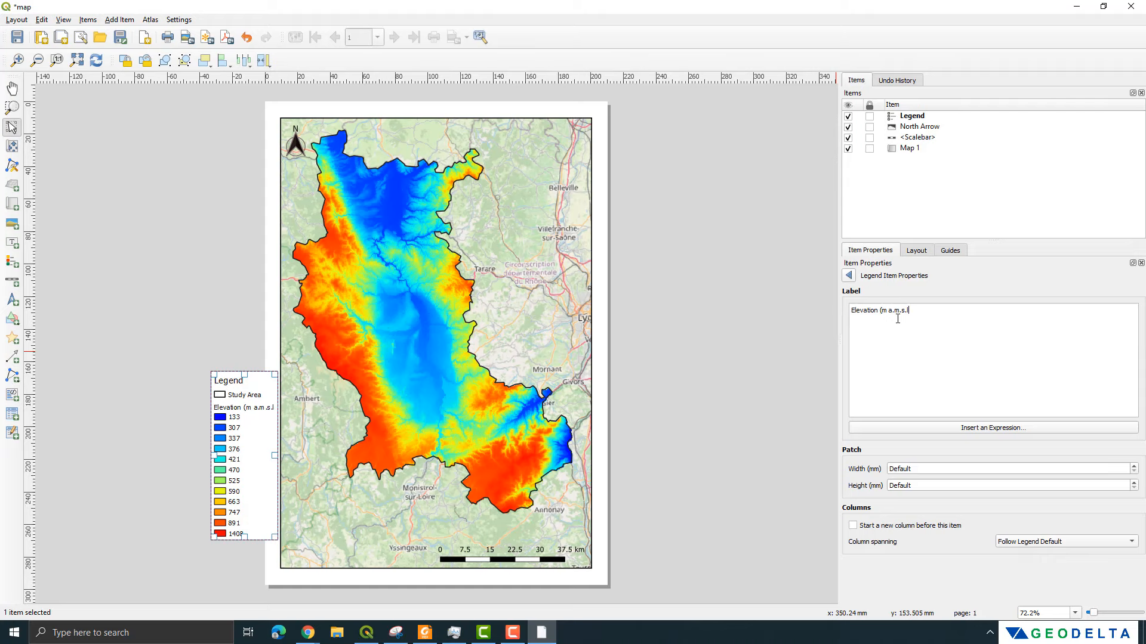
pyautogui.moveTo(251, 434); pyautogui.dragTo(222, 439)
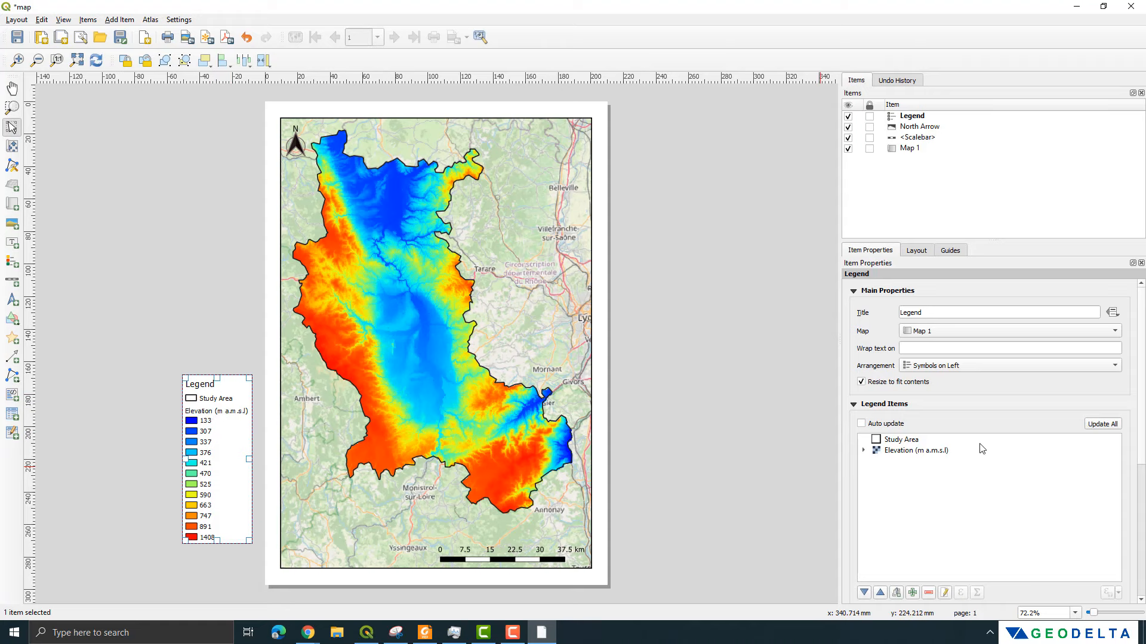
# - Set the legend title font to 18 pt bold
pyautogui.scroll(-7, 1117, 363)
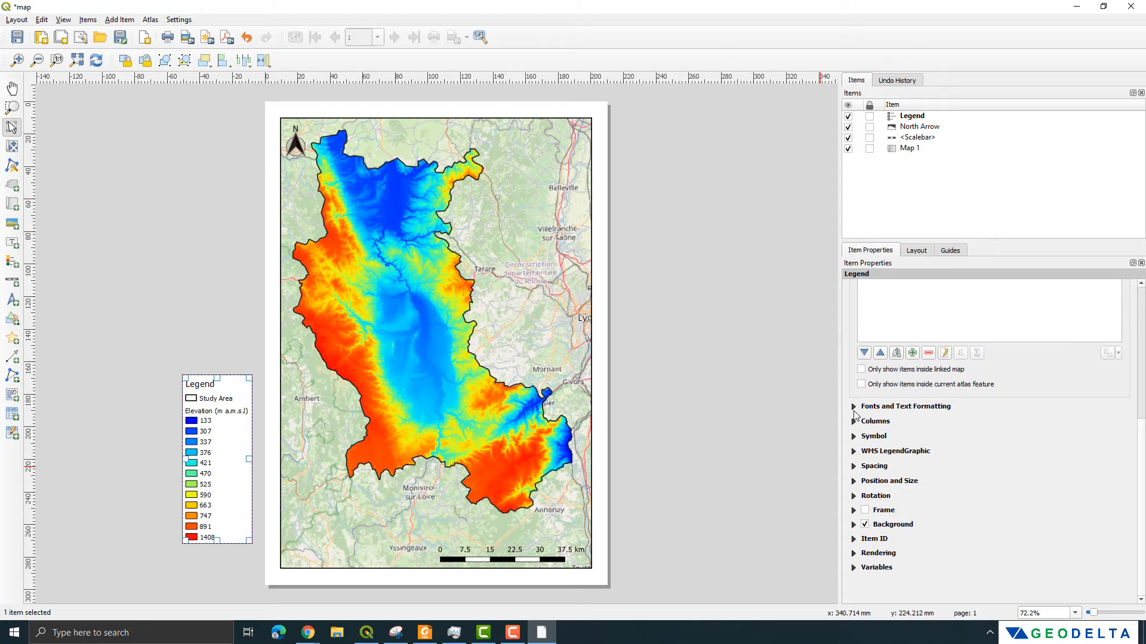
pyautogui.click(853, 407)
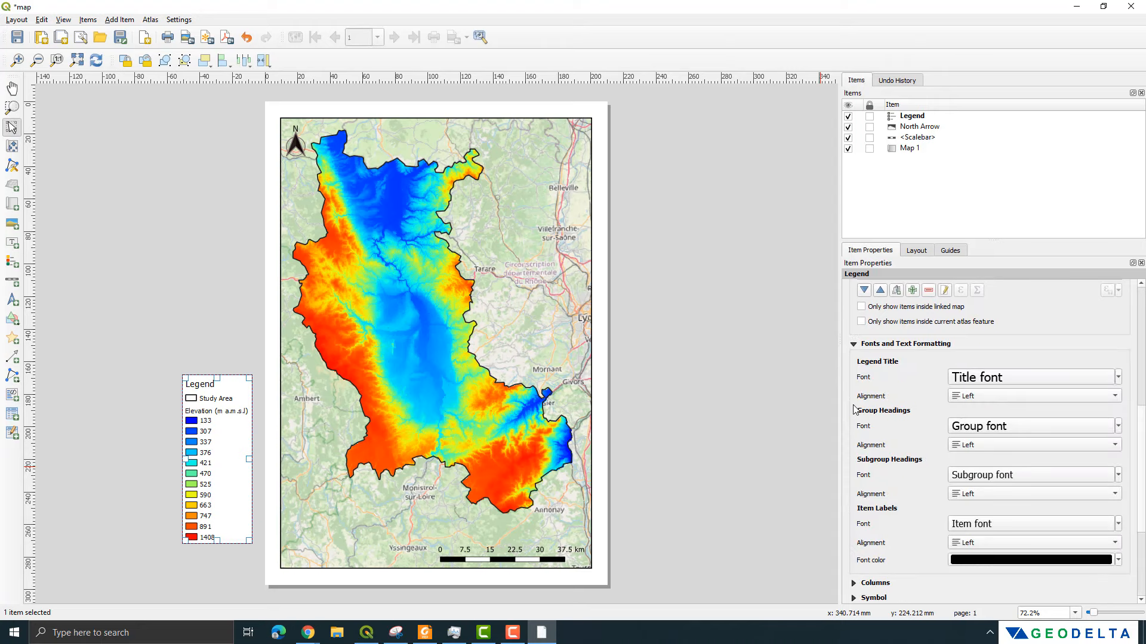
pyautogui.click(1118, 377)
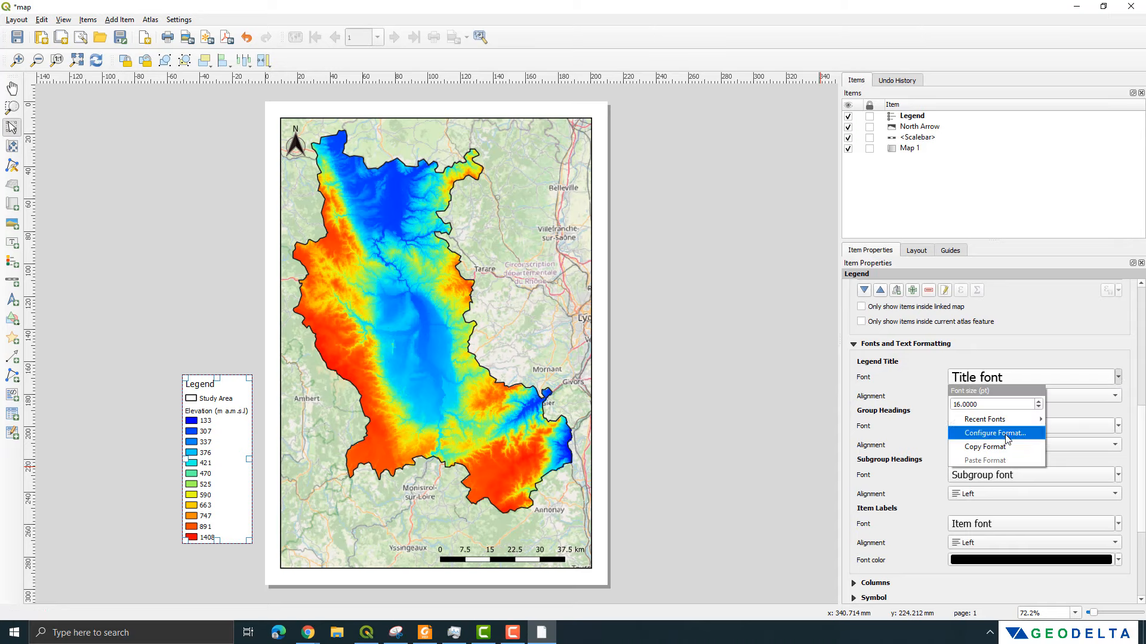
pyautogui.click(1102, 346)
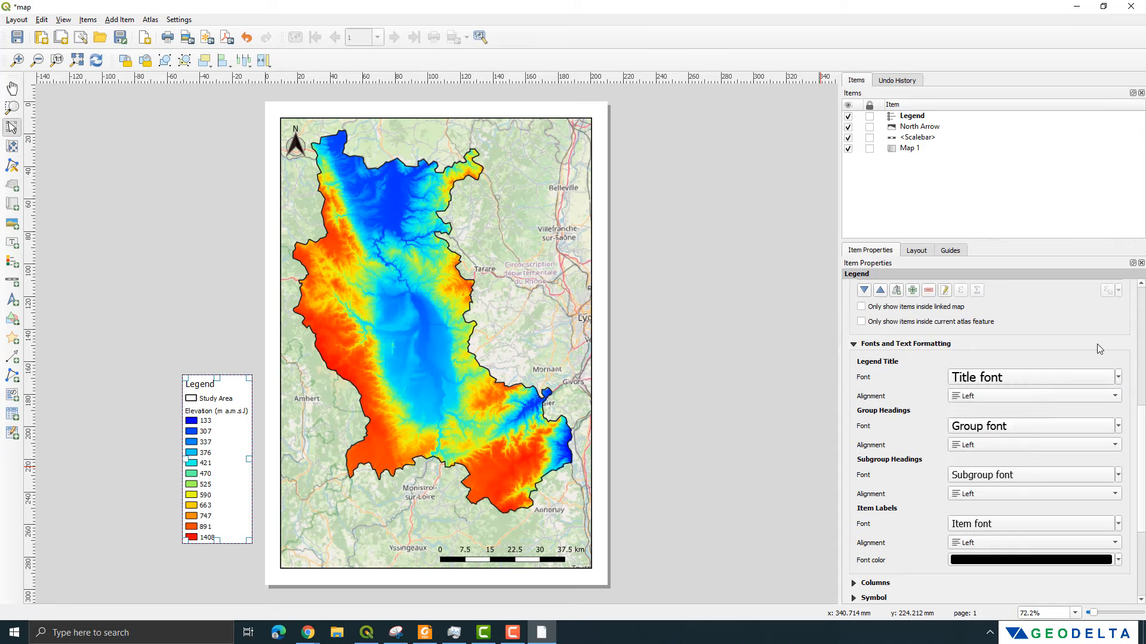
pyautogui.click(1119, 378)
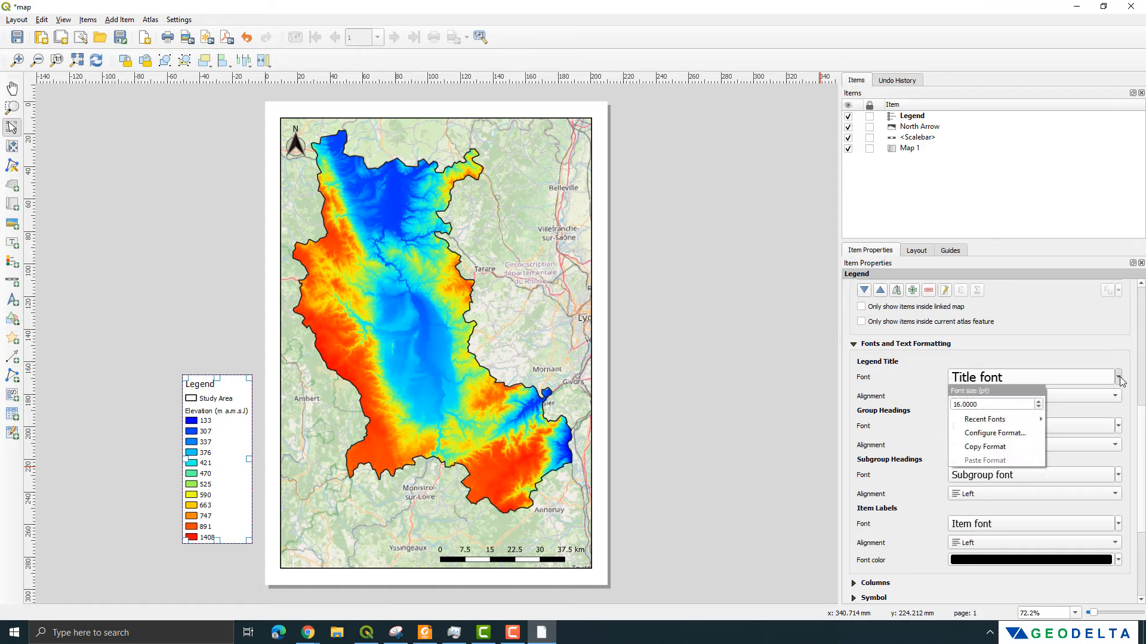
pyautogui.click(1039, 403)
pyautogui.click(1038, 402)
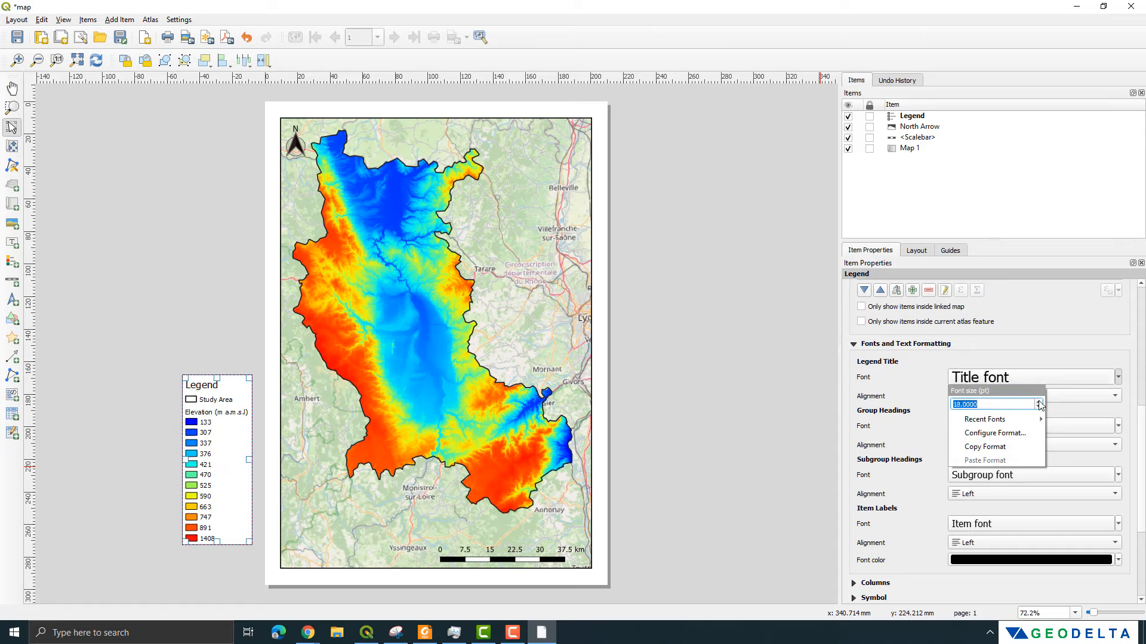
pyautogui.click(1008, 434)
pyautogui.click(597, 245)
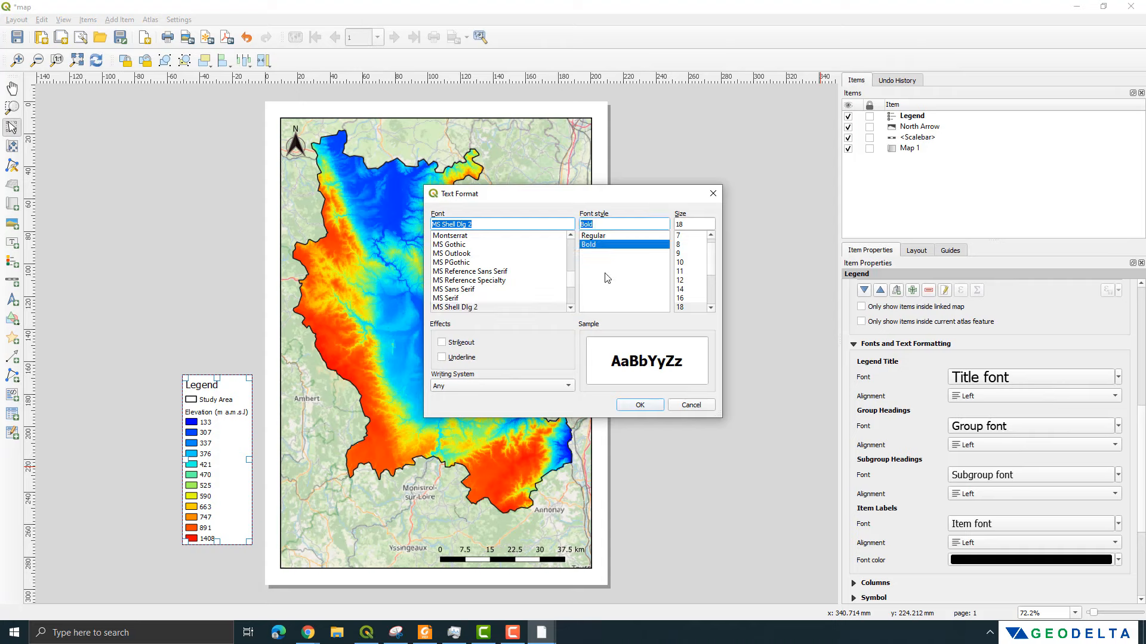
pyautogui.click(639, 405)
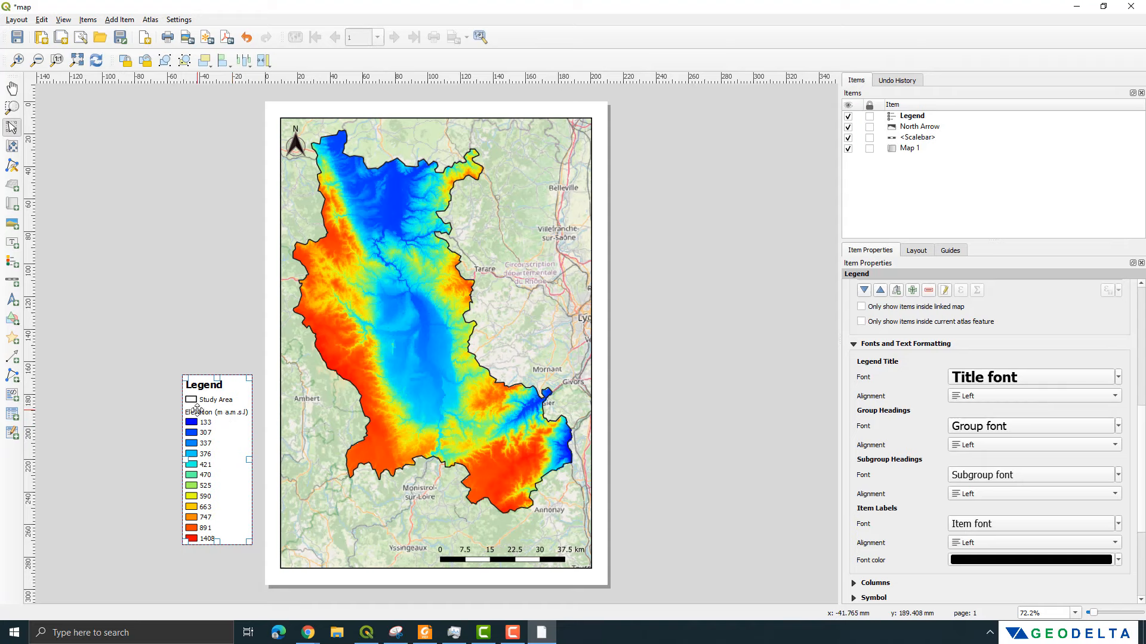
# - Make the legend's subgroup headings and item labels bold
pyautogui.scroll(-1, 876, 468)
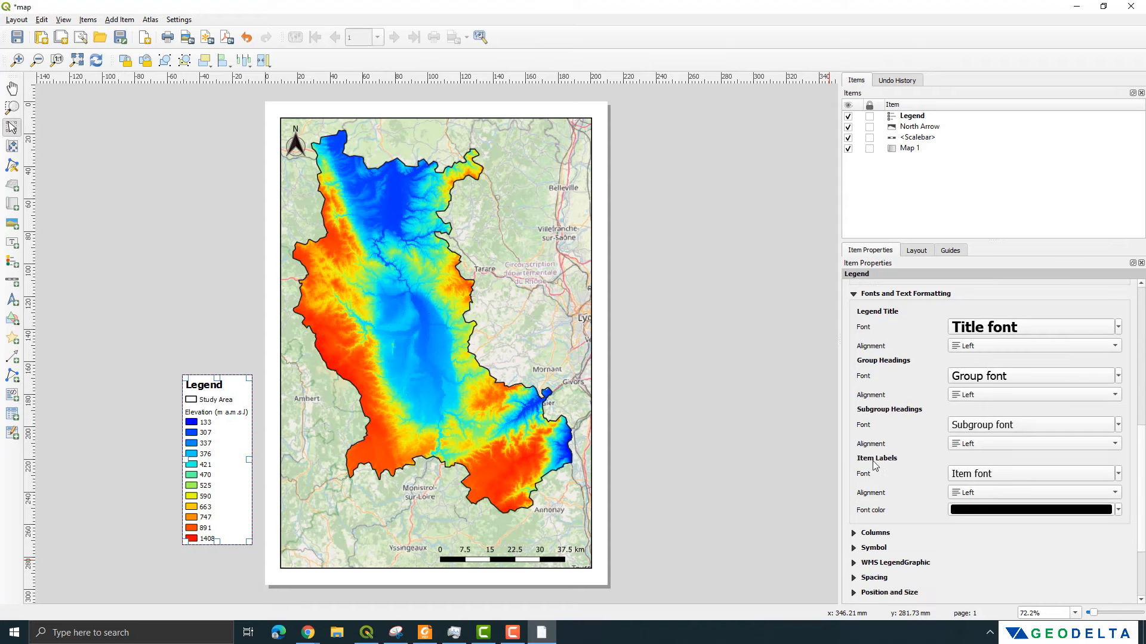
pyautogui.click(1008, 474)
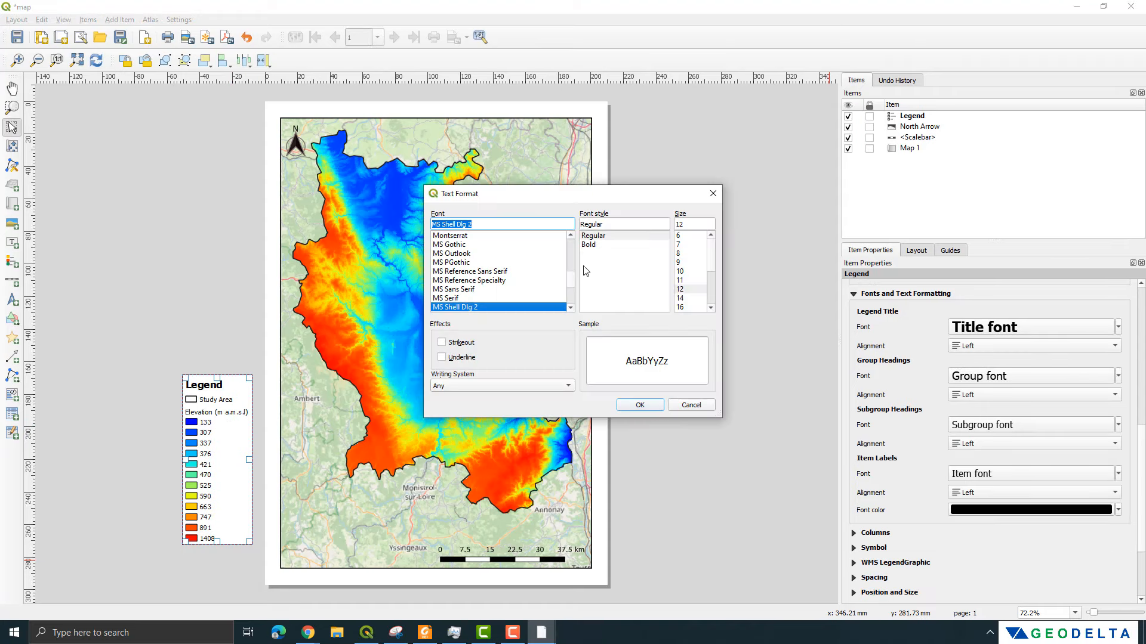
pyautogui.click(589, 245)
pyautogui.click(640, 405)
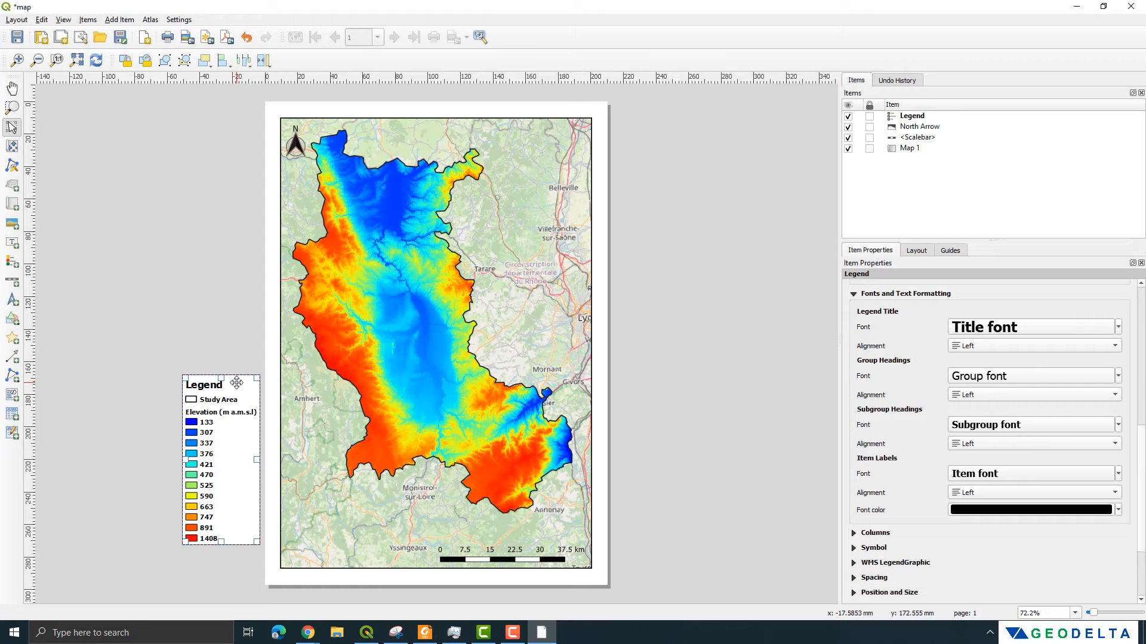
# - Move the legend onto the map's lower-left corner and enable its frame
pyautogui.moveTo(233, 381); pyautogui.dragTo(349, 409)
pyautogui.click(182, 376)
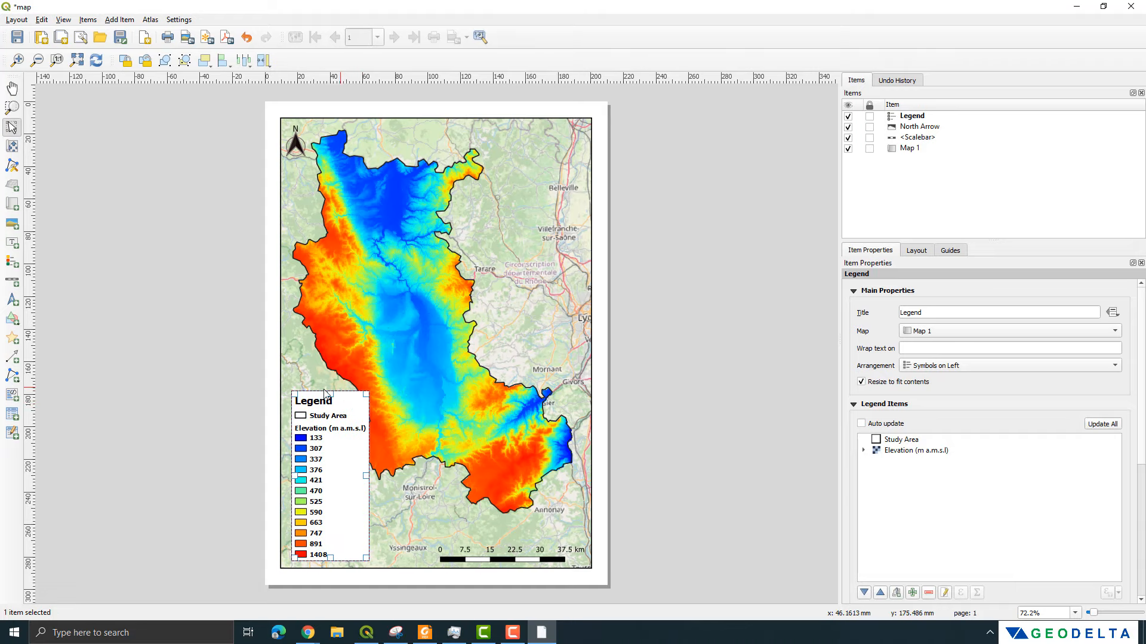
pyautogui.scroll(-5, 954, 448)
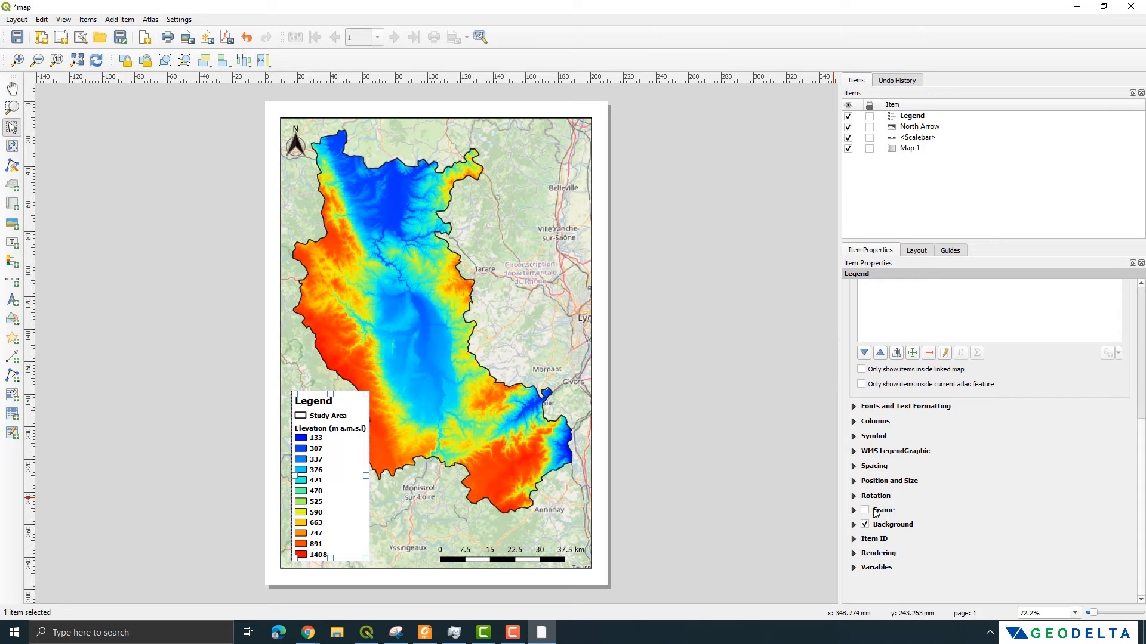
pyautogui.click(866, 511)
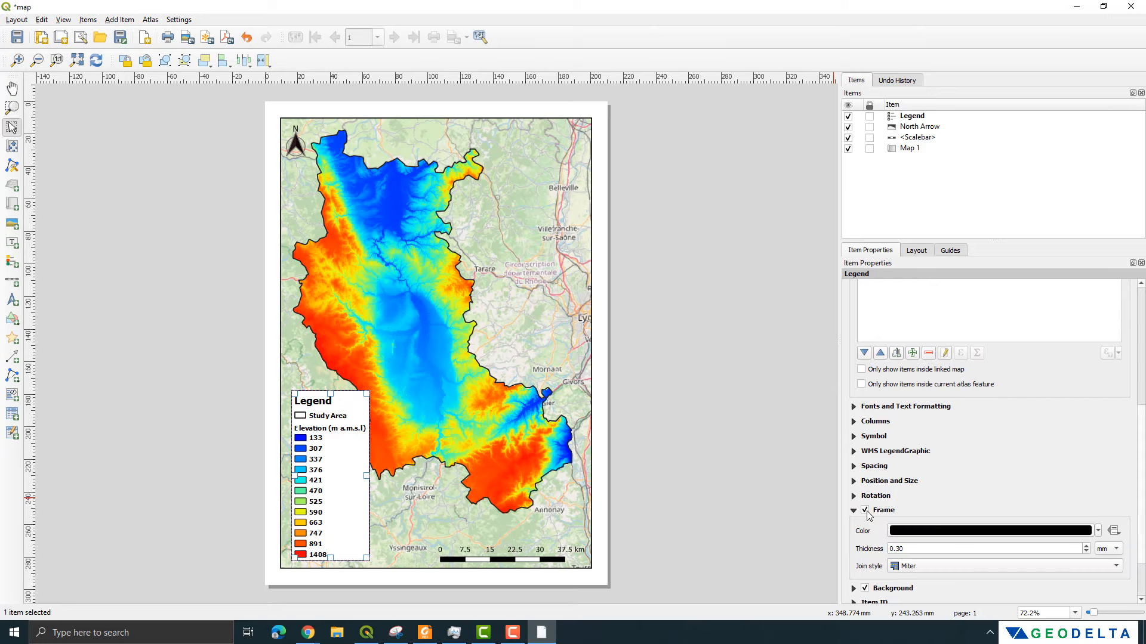
pyautogui.click(722, 494)
pyautogui.click(330, 452)
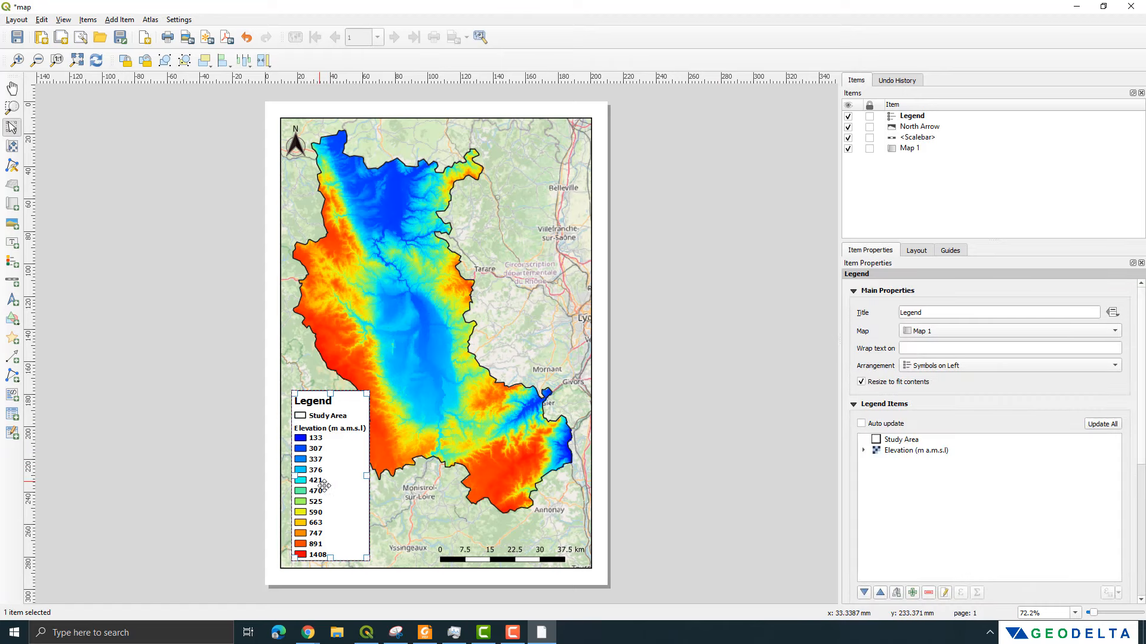
pyautogui.click(656, 494)
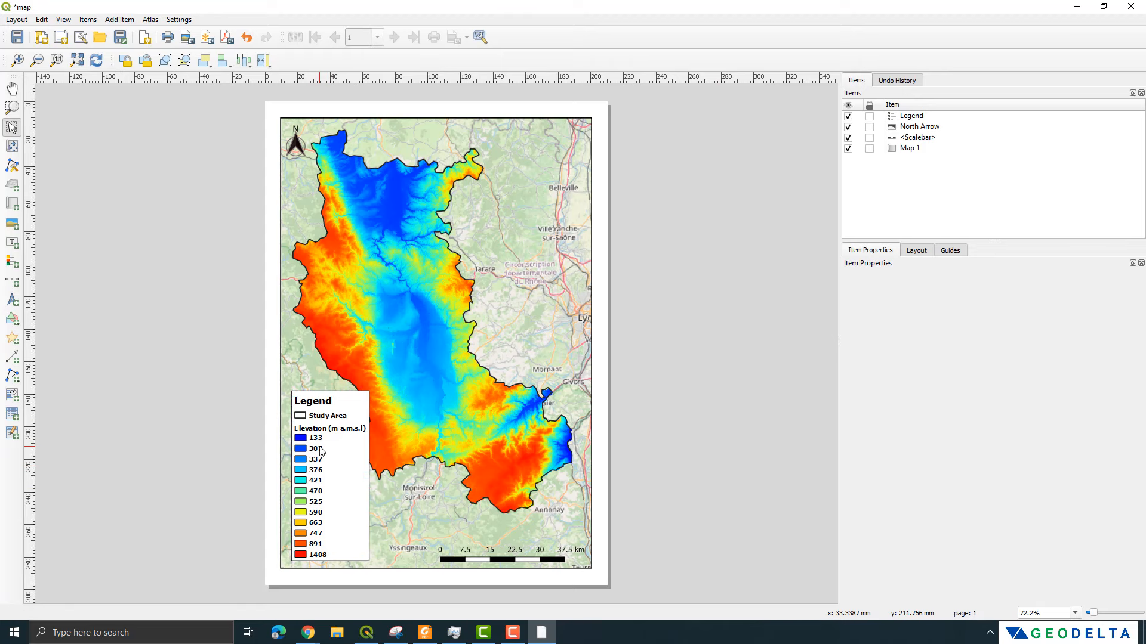
# - Nudge the framed legend slightly upward within the map's lower-left corner
pyautogui.click(325, 451)
pyautogui.moveTo(350, 435); pyautogui.dragTo(346, 469)
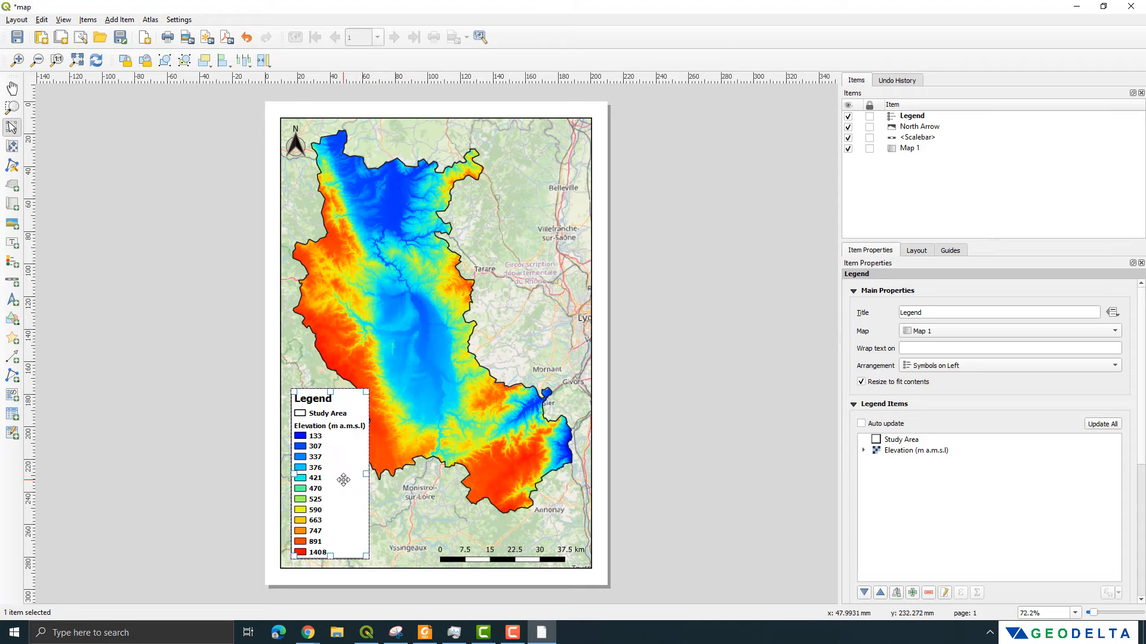
pyautogui.click(178, 464)
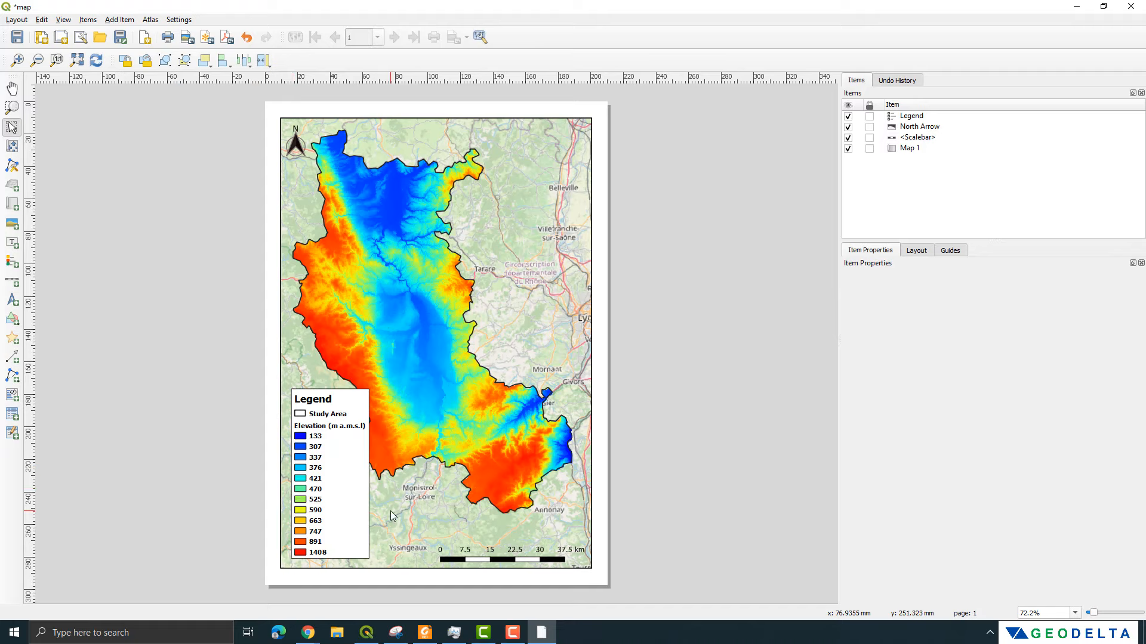
# - Try the legend in the map's upper-right corner, and undo that placement
pyautogui.moveTo(356, 465); pyautogui.dragTo(230, 479)
pyautogui.moveTo(232, 494); pyautogui.dragTo(539, 229)
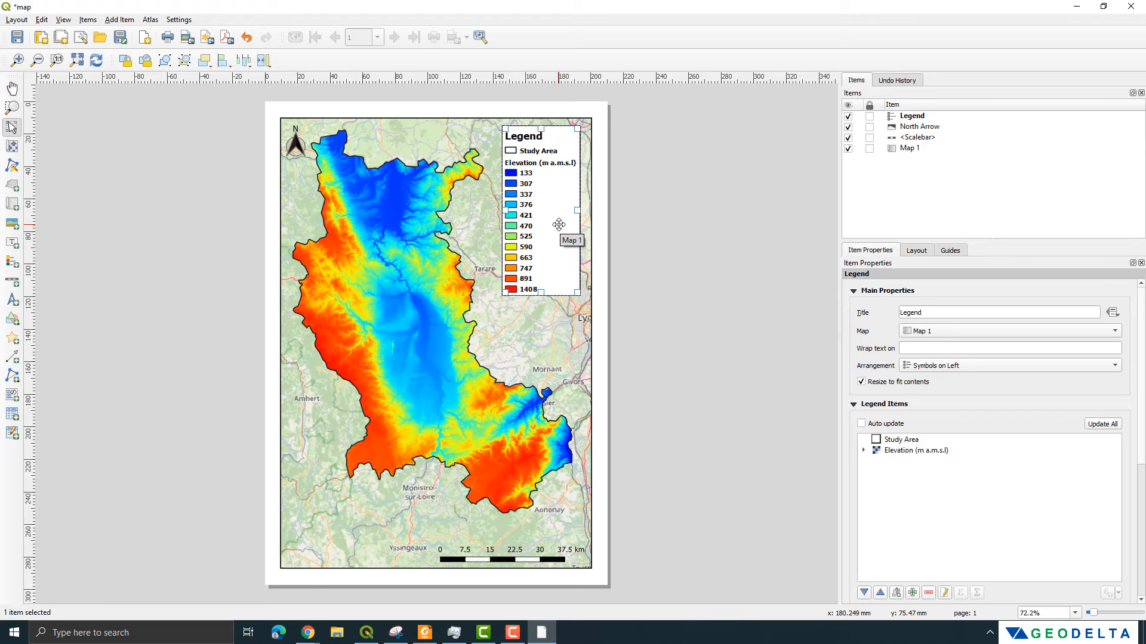
pyautogui.hotkey('ctrl', 'z')
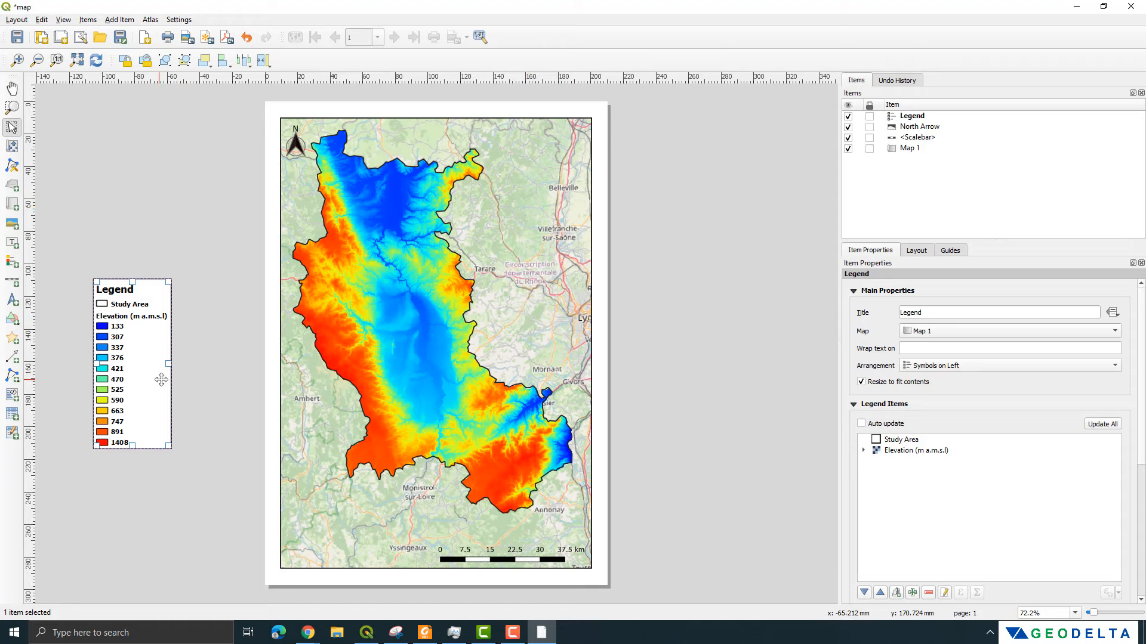
# - Place the legend back over the map's lower-left corner, just inside the map frame
pyautogui.moveTo(150, 387); pyautogui.dragTo(355, 492)
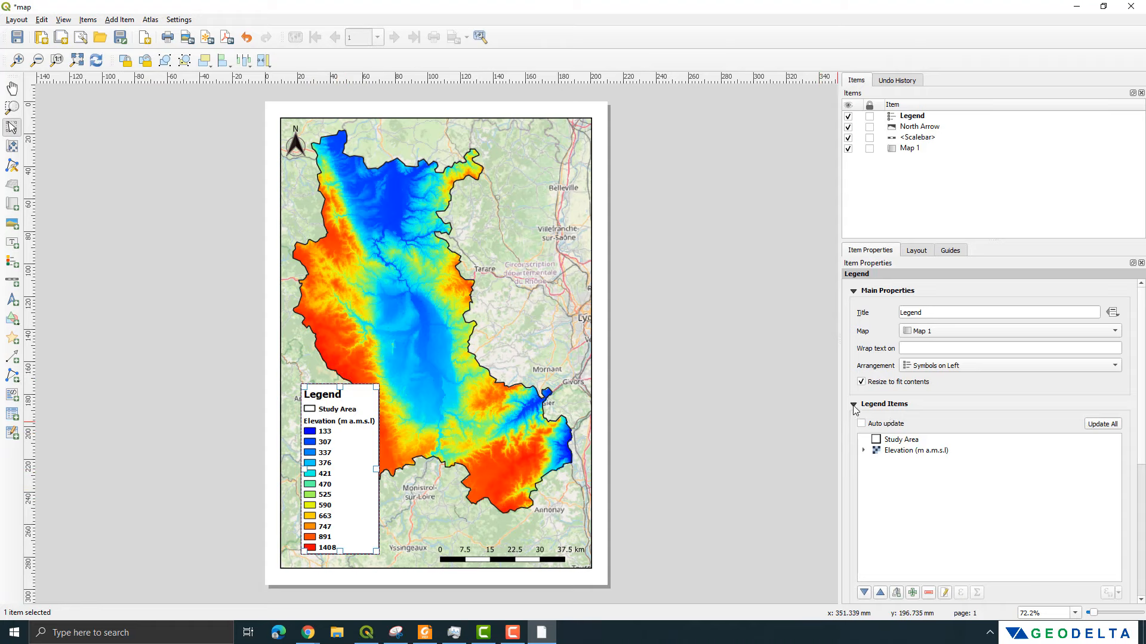
# - Arrange the legend in three columns with split layers and move it down into the map's lower-left corner
pyautogui.click(854, 406)
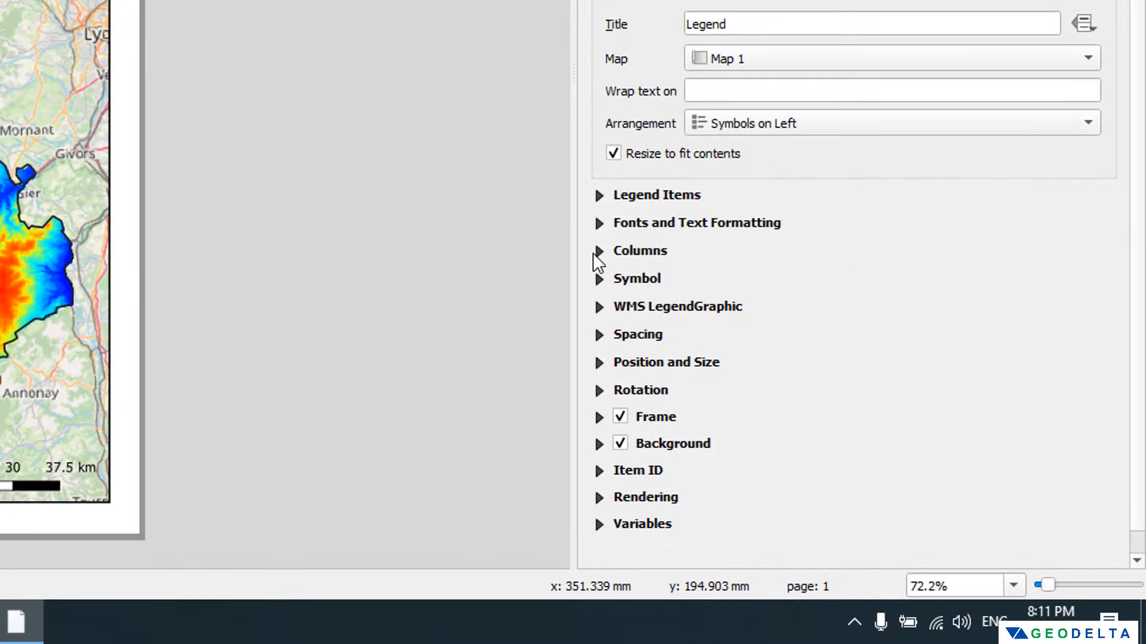
pyautogui.click(852, 435)
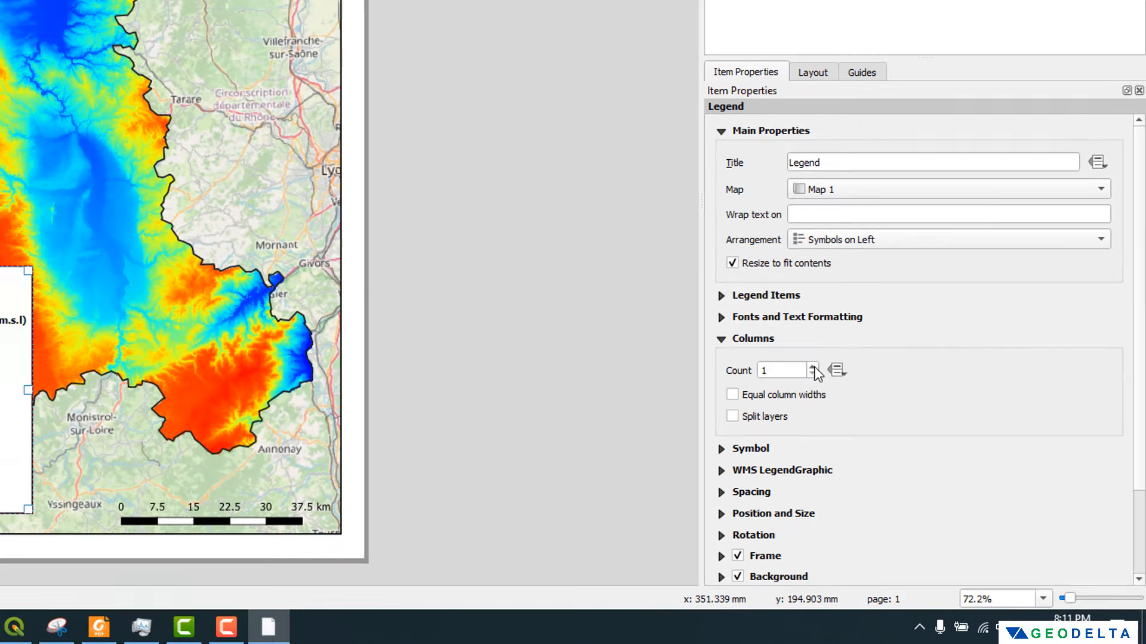
pyautogui.click(716, 286)
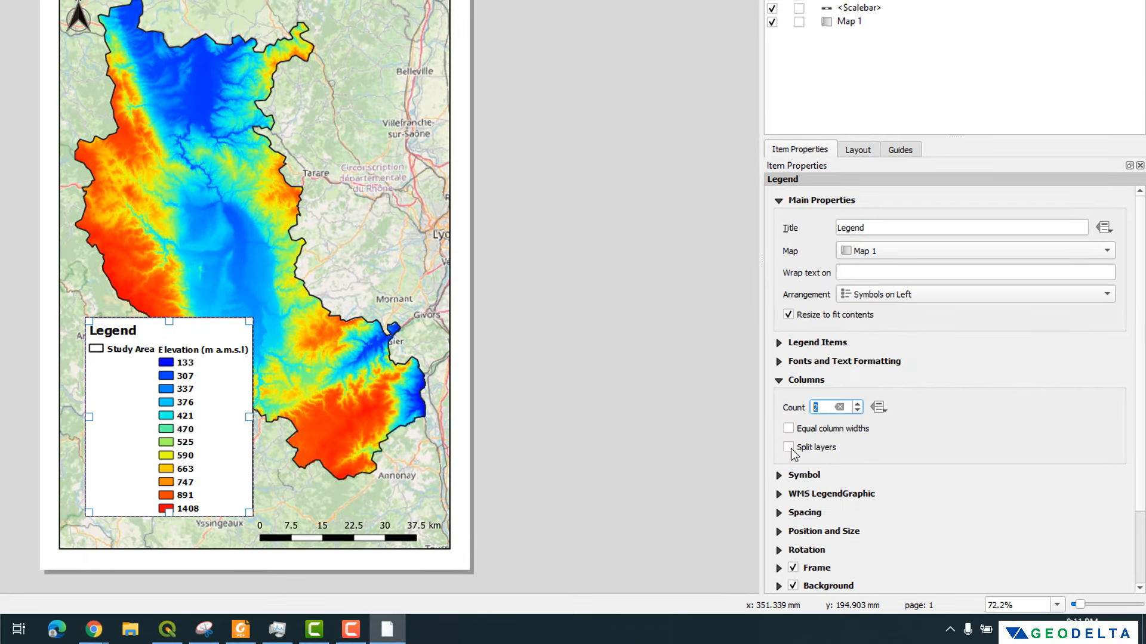
pyautogui.click(790, 452)
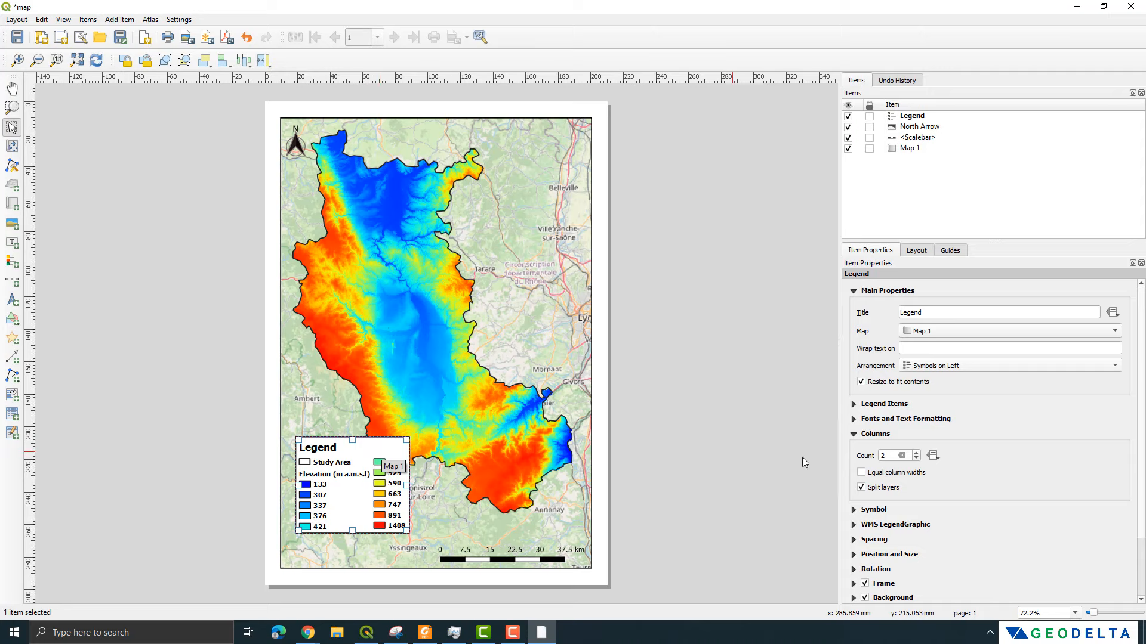
pyautogui.click(916, 452)
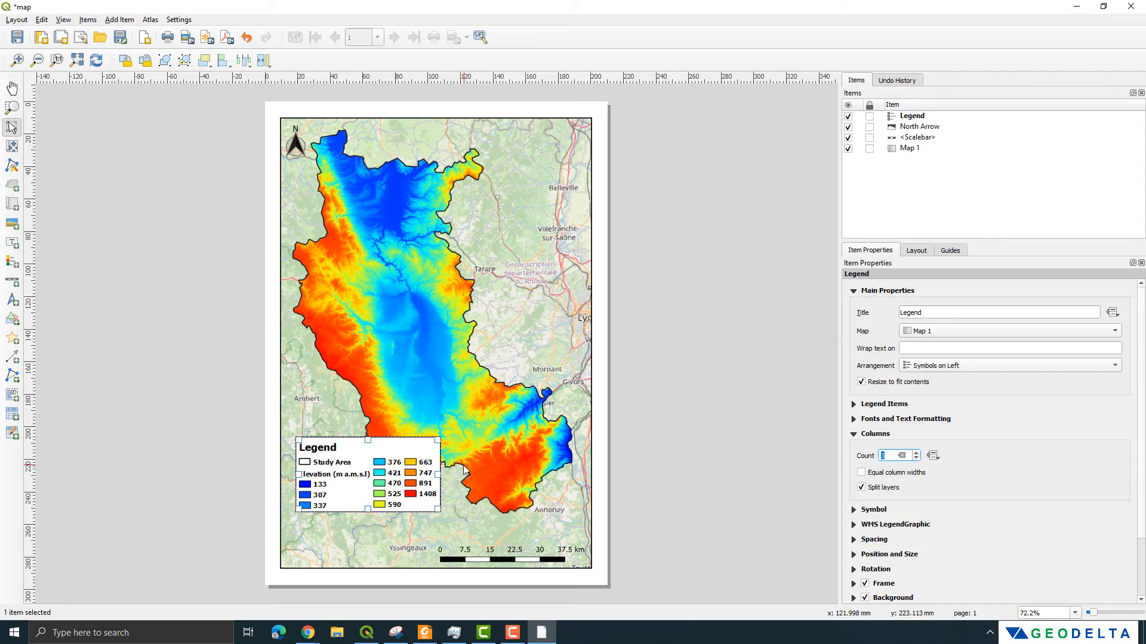
pyautogui.moveTo(411, 445); pyautogui.dragTo(432, 525)
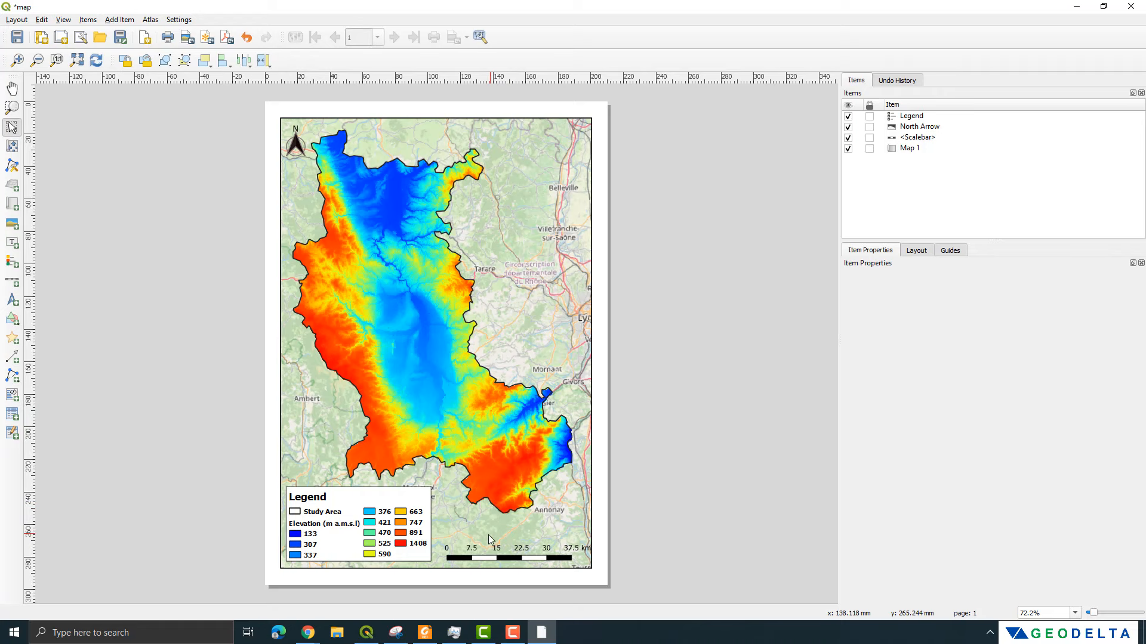
# - Try moving the scale bar and the legend away from their positions, undoing each move
pyautogui.click(489, 553)
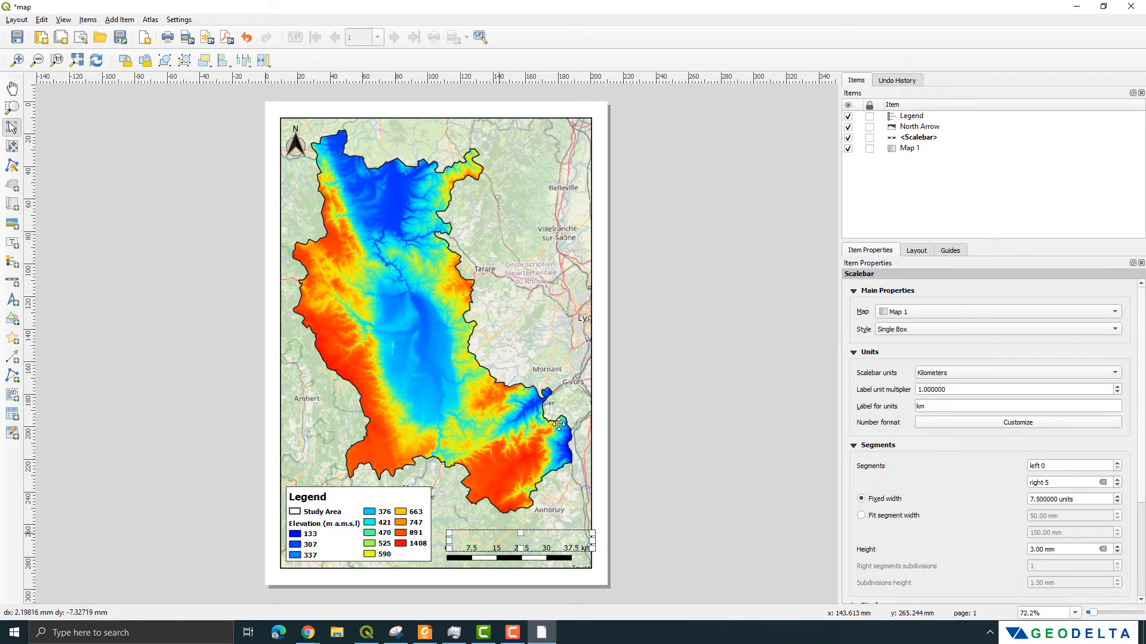
pyautogui.moveTo(489, 552); pyautogui.dragTo(660, 311)
pyautogui.hotkey('ctrl', 'z')
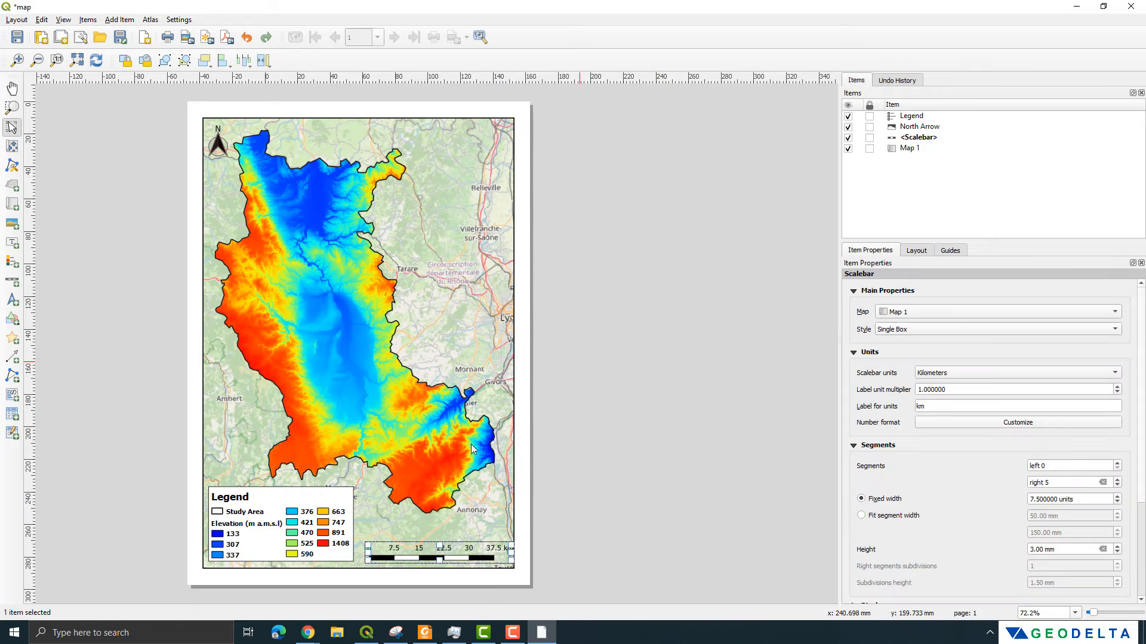
pyautogui.moveTo(298, 495); pyautogui.dragTo(148, 369)
pyautogui.hotkey('ctrl', 'z')
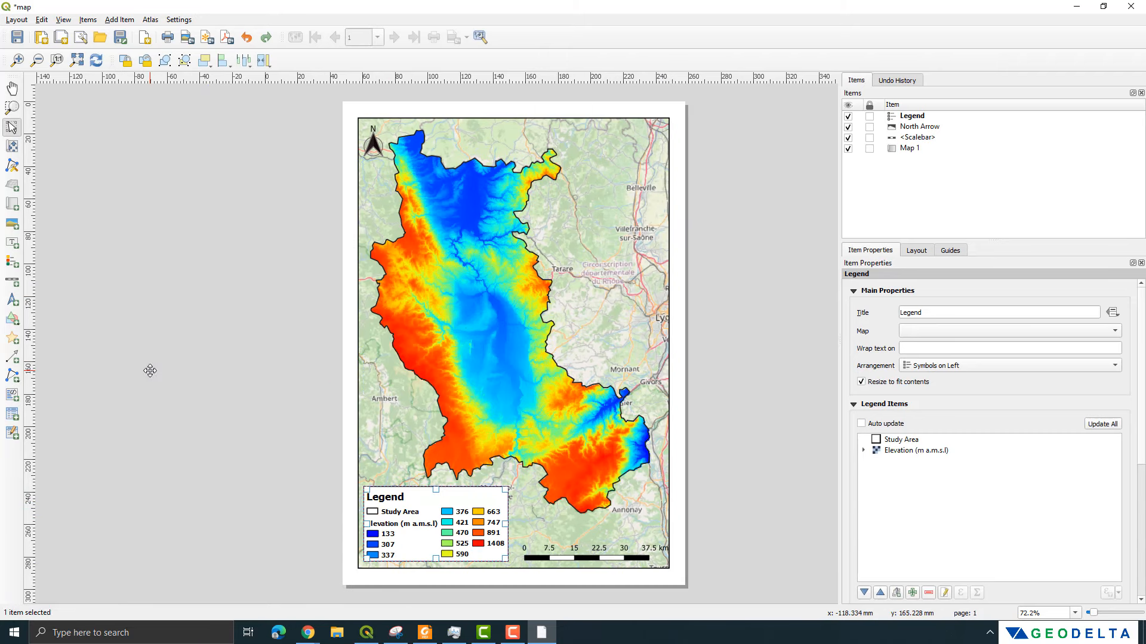
pyautogui.click(772, 389)
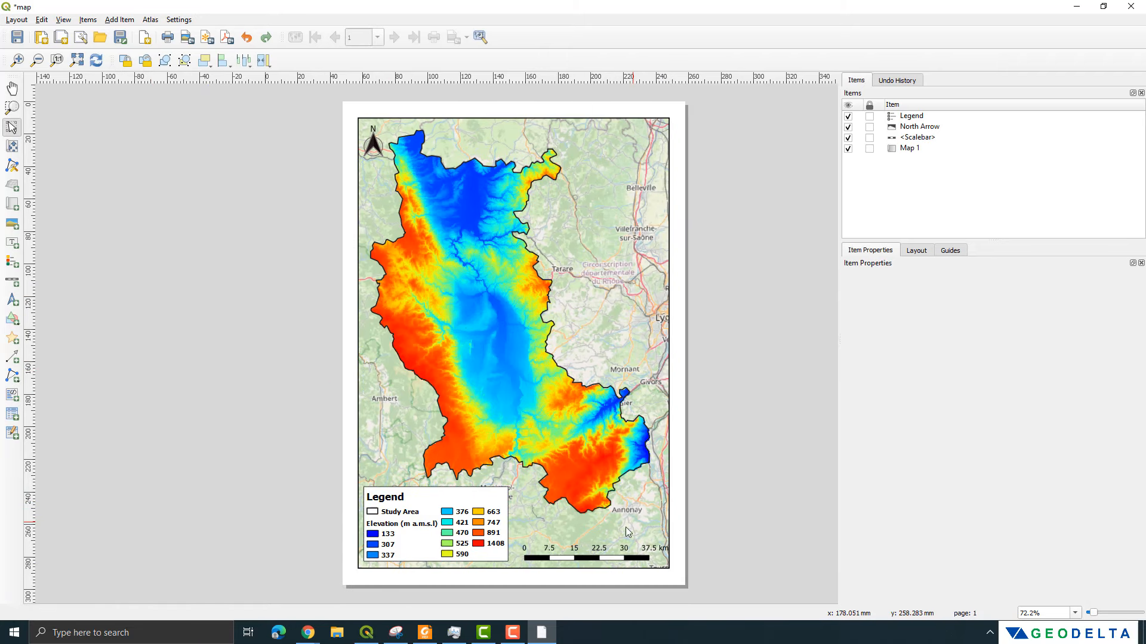
# - Lock the scale bar in the layout
pyautogui.click(588, 558)
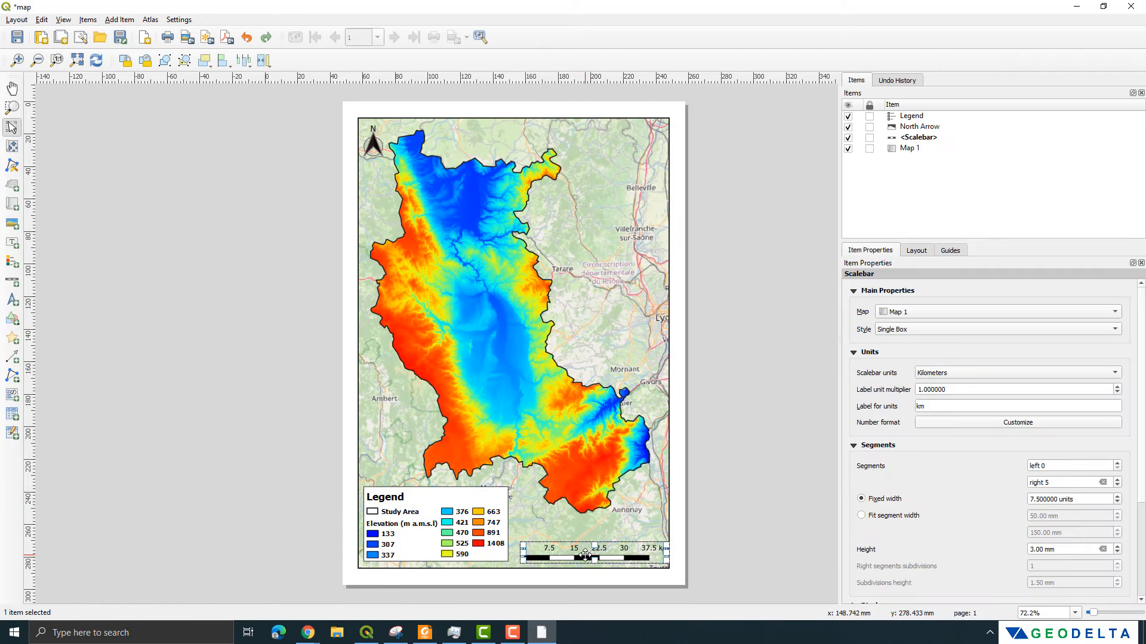
pyautogui.scroll(-1, 895, 370)
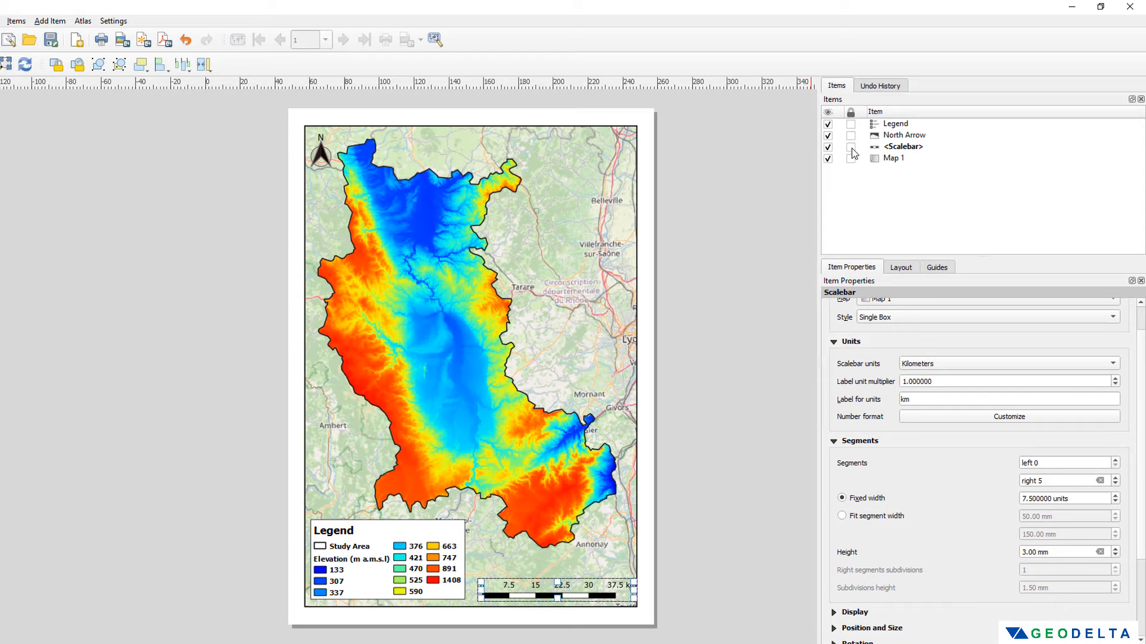
pyautogui.click(851, 148)
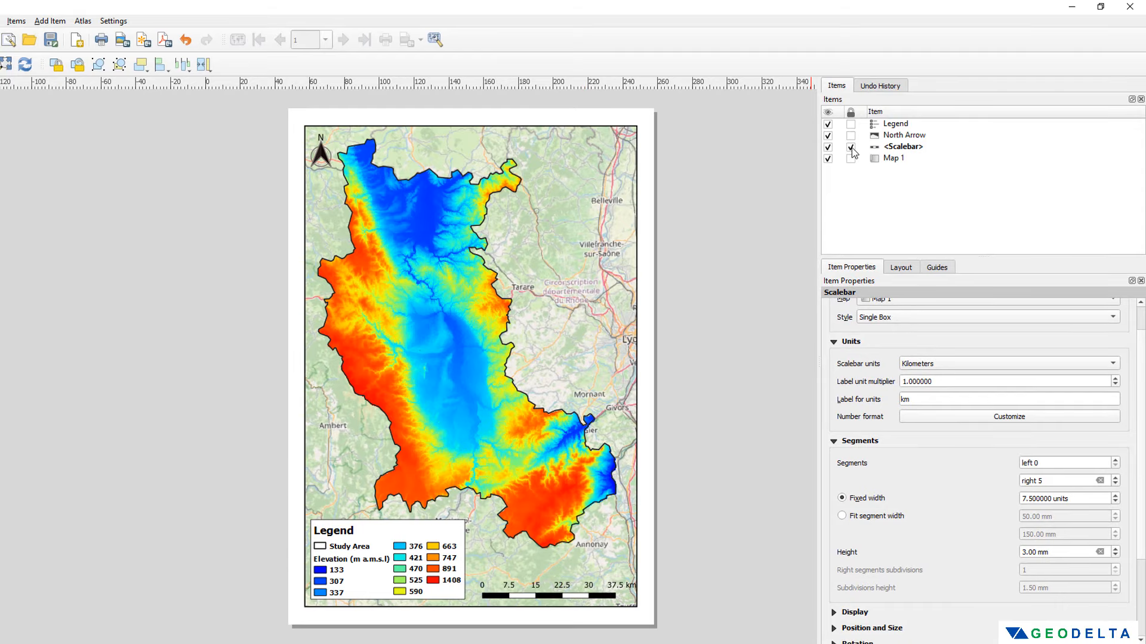
# - Try moving the locked scale bar and the unlocked legend, undoing each resulting move
pyautogui.click(566, 583)
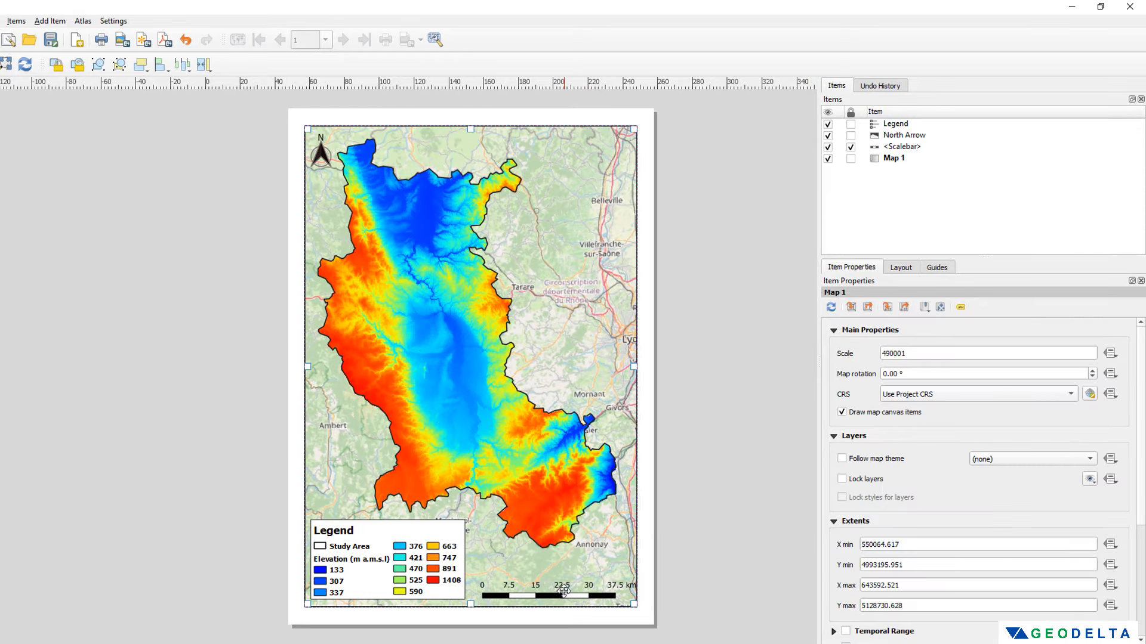
pyautogui.moveTo(564, 590); pyautogui.dragTo(588, 578)
pyautogui.hotkey('ctrl', 'z')
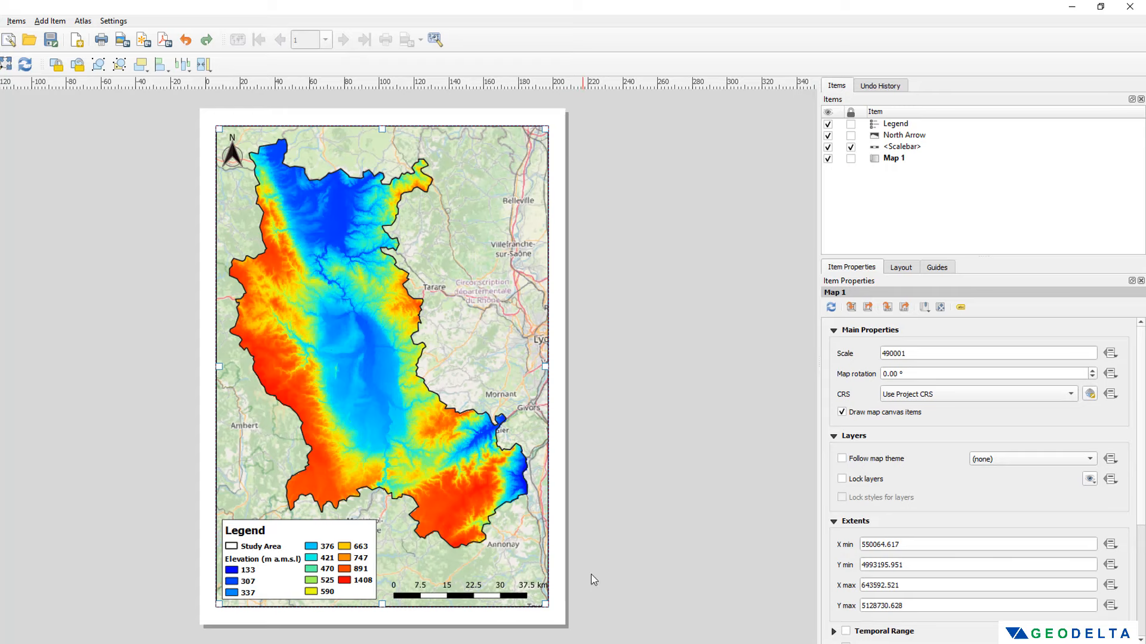
pyautogui.moveTo(318, 534); pyautogui.dragTo(319, 535)
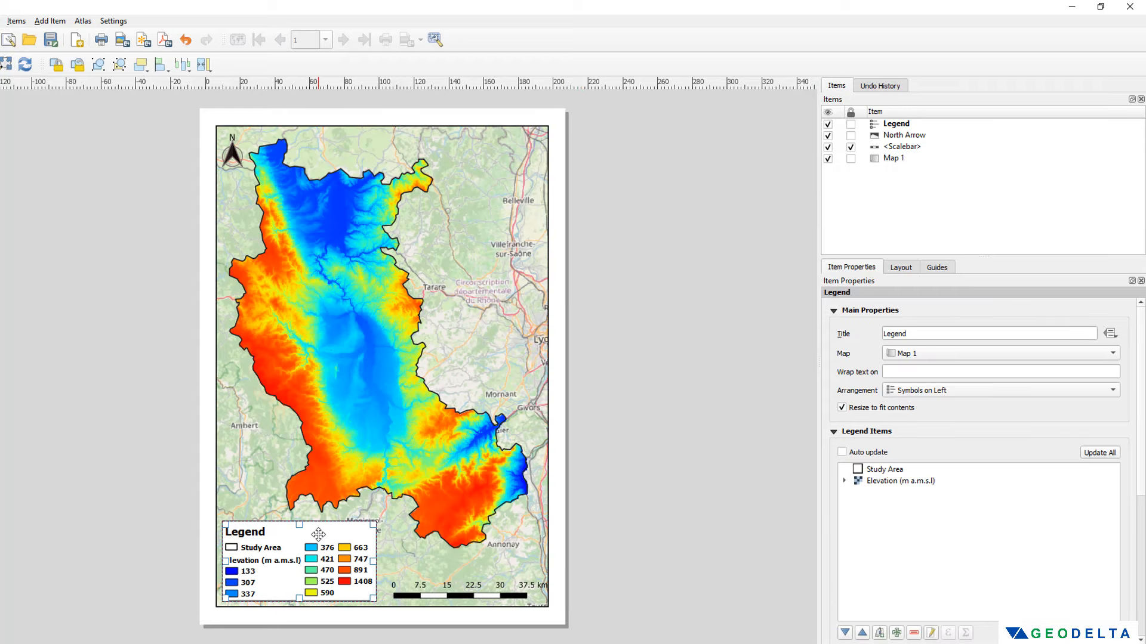
pyautogui.hotkey('ctrl', 'z')
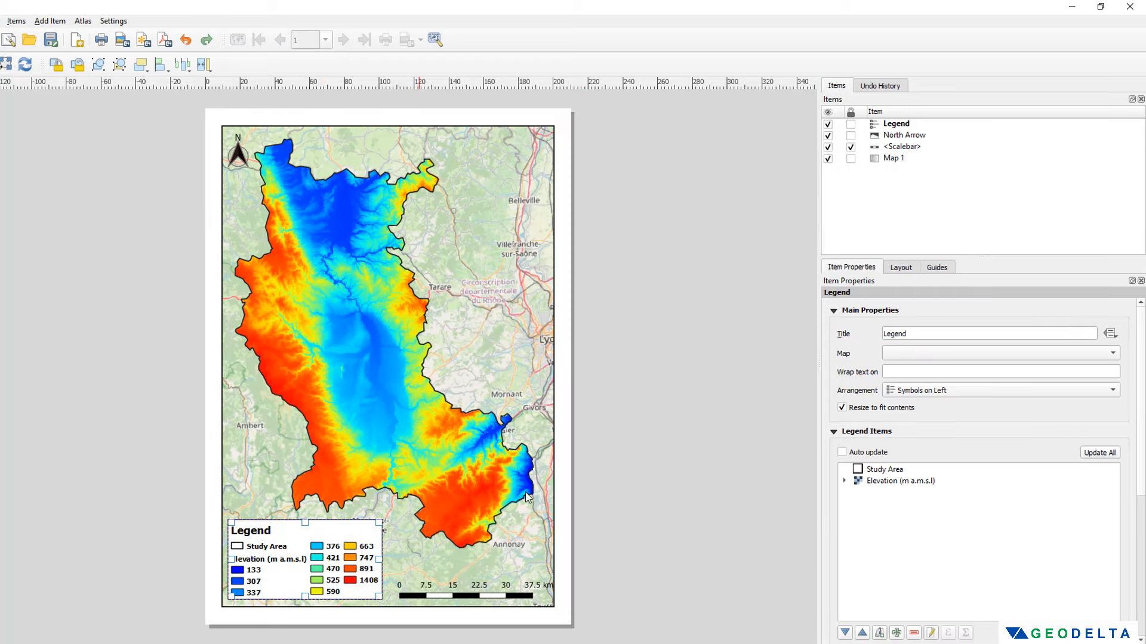
# - Lock the legend, the north arrow and Map 1, checking on the page that they can no longer be selected
pyautogui.click(851, 125)
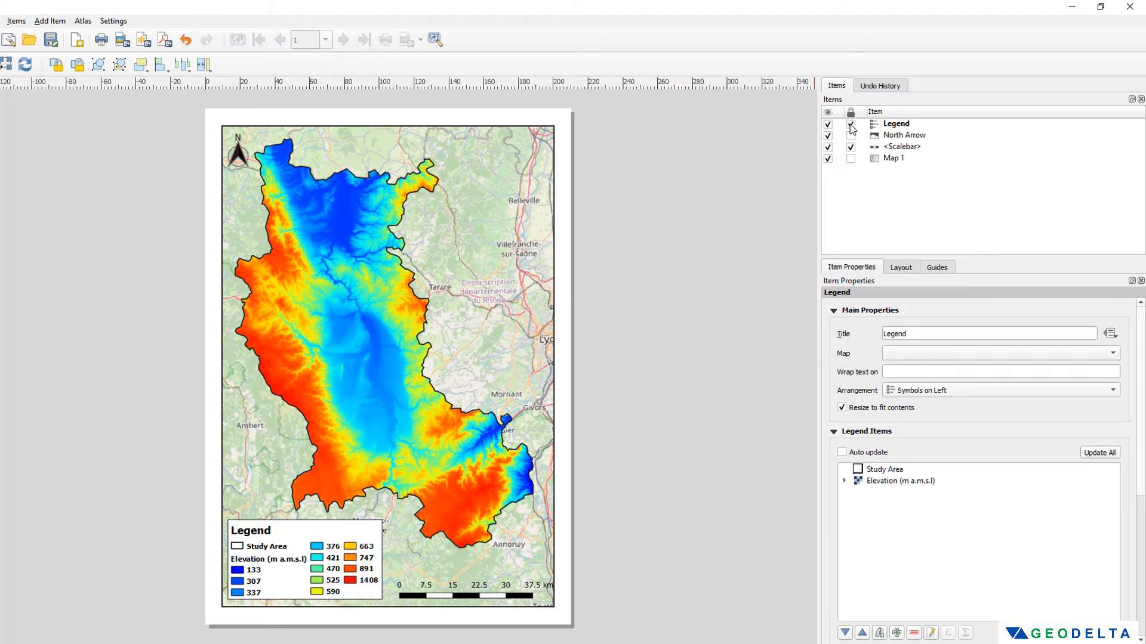
pyautogui.click(312, 546)
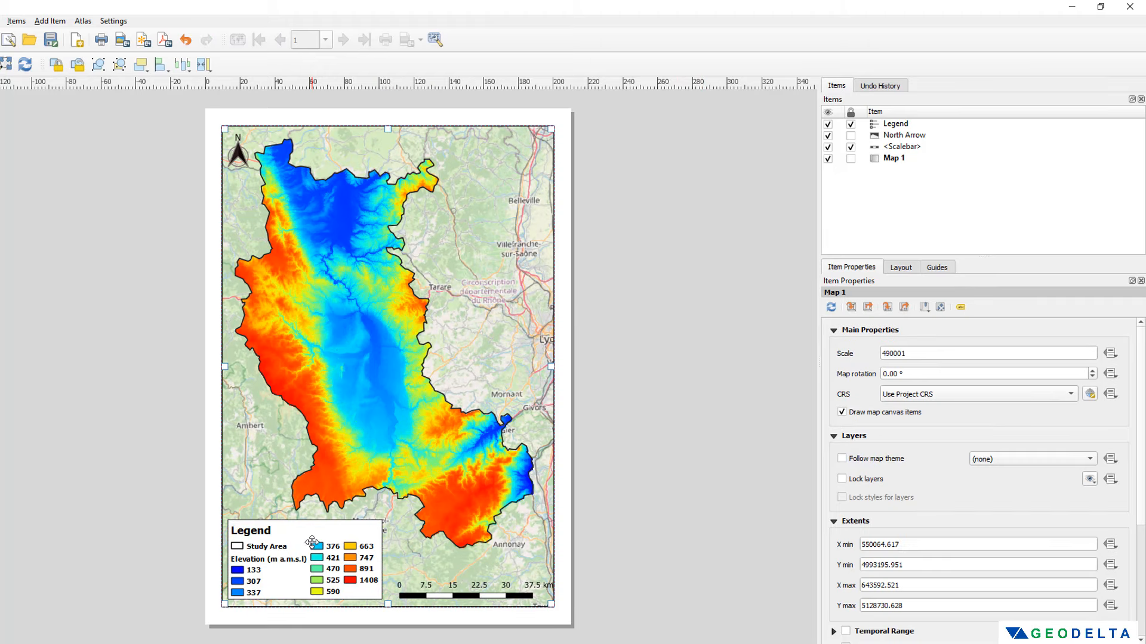
pyautogui.click(851, 135)
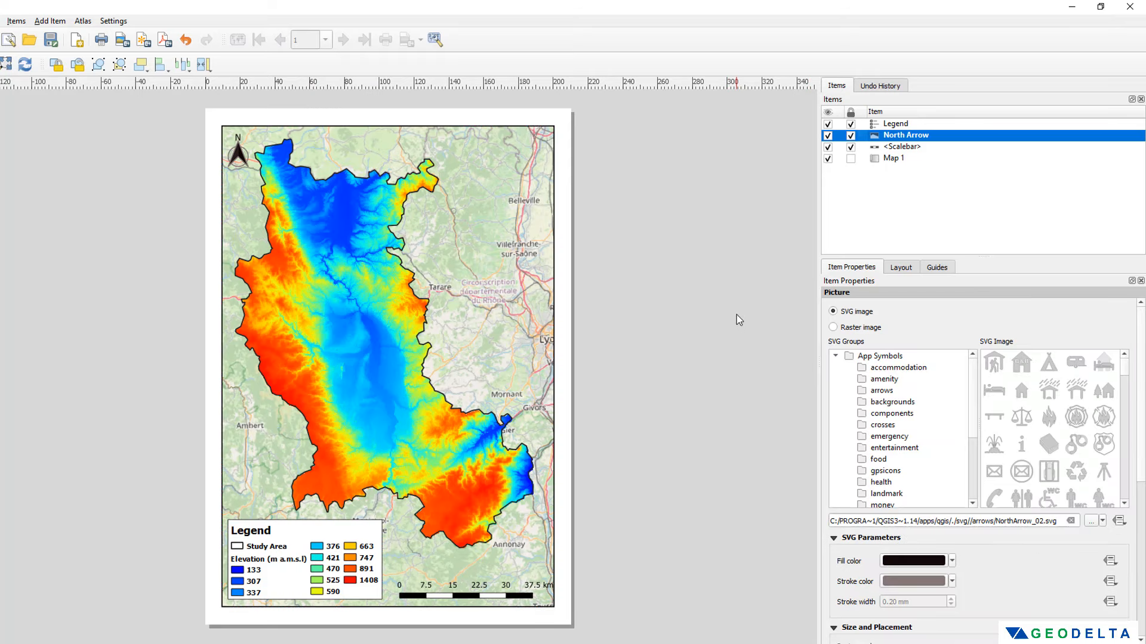
pyautogui.click(861, 160)
pyautogui.click(851, 159)
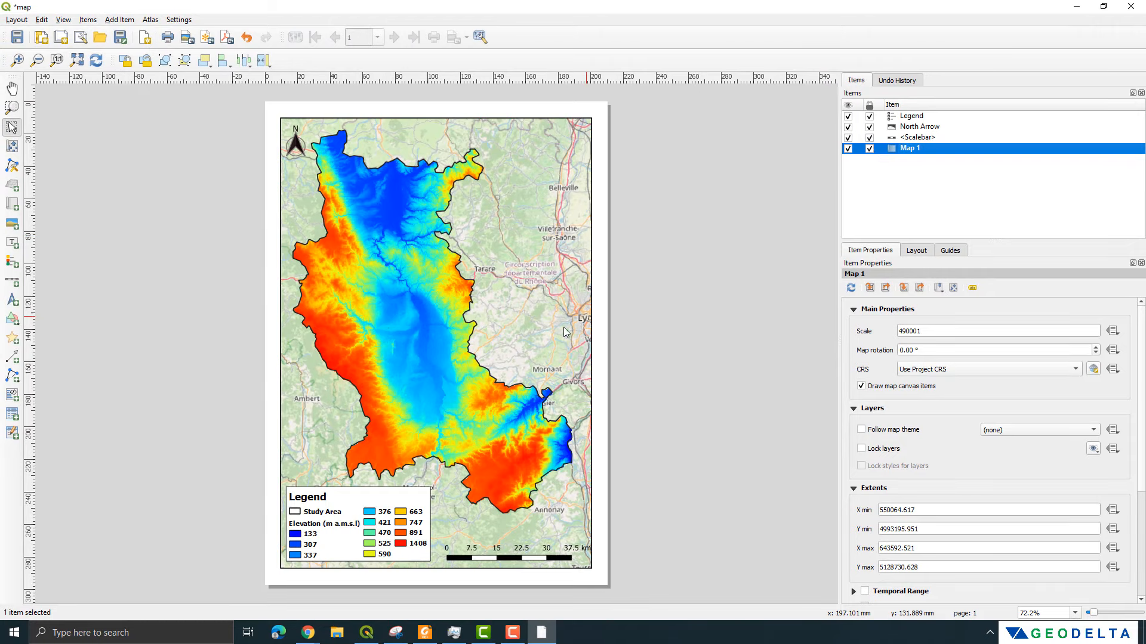
pyautogui.click(566, 332)
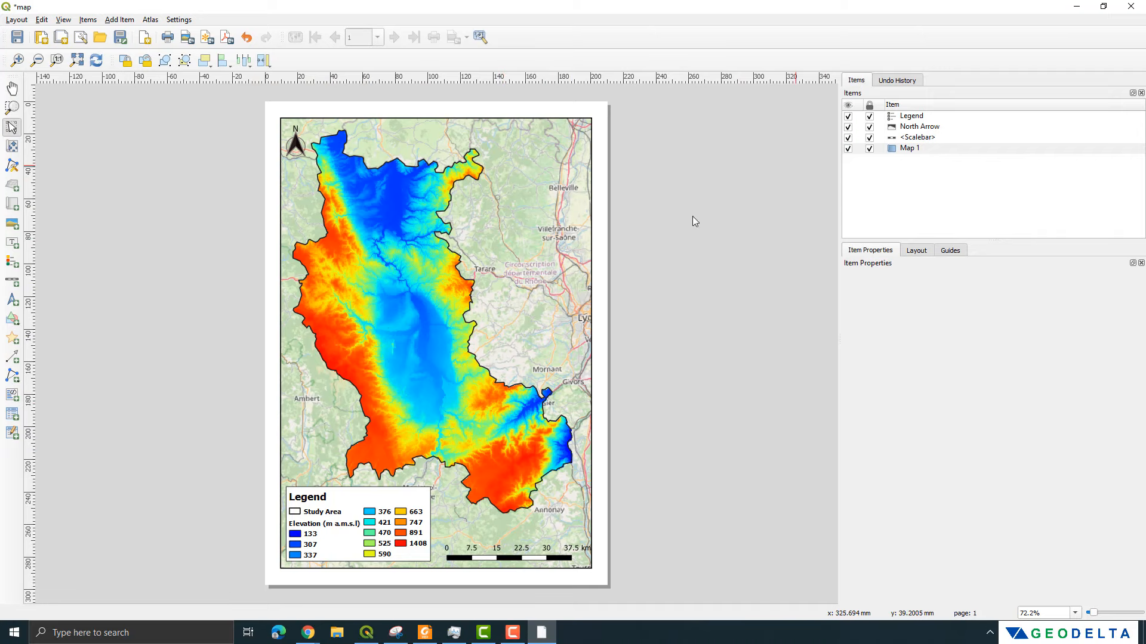
# - Unlock Map 1 and add a second map as an inset in the main map's upper-right corner
pyautogui.click(870, 149)
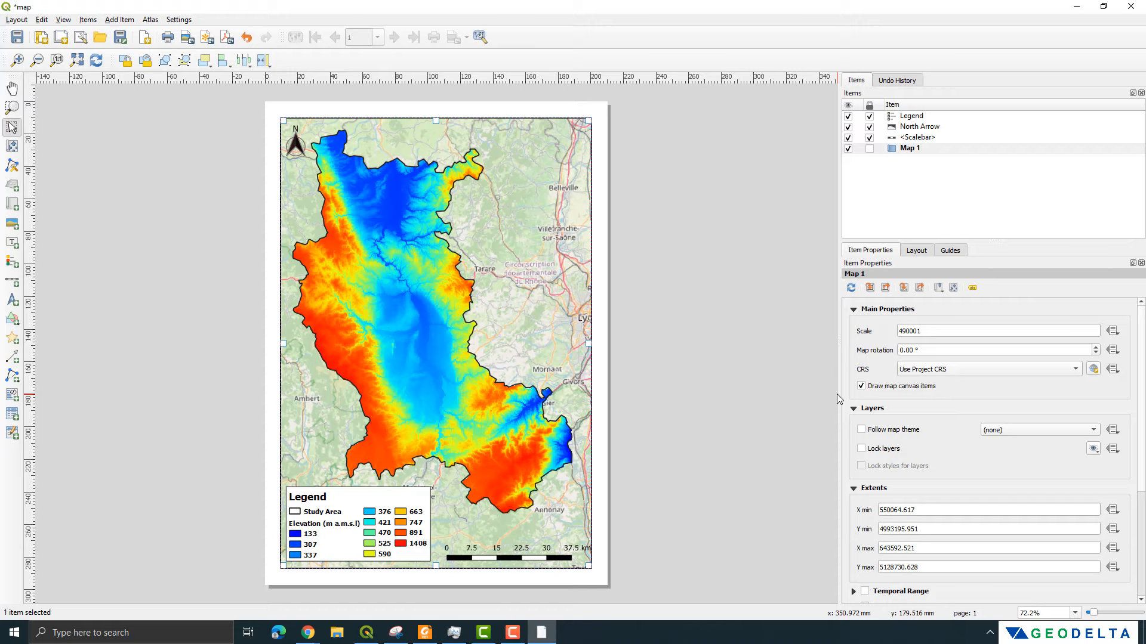
pyautogui.click(837, 394)
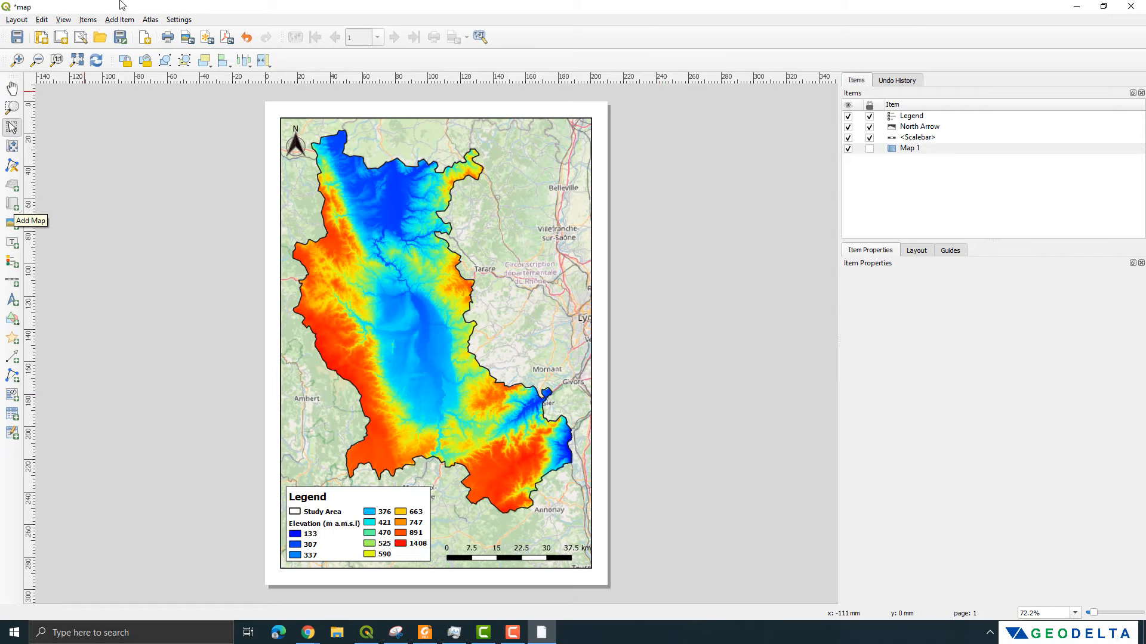
pyautogui.click(119, 19)
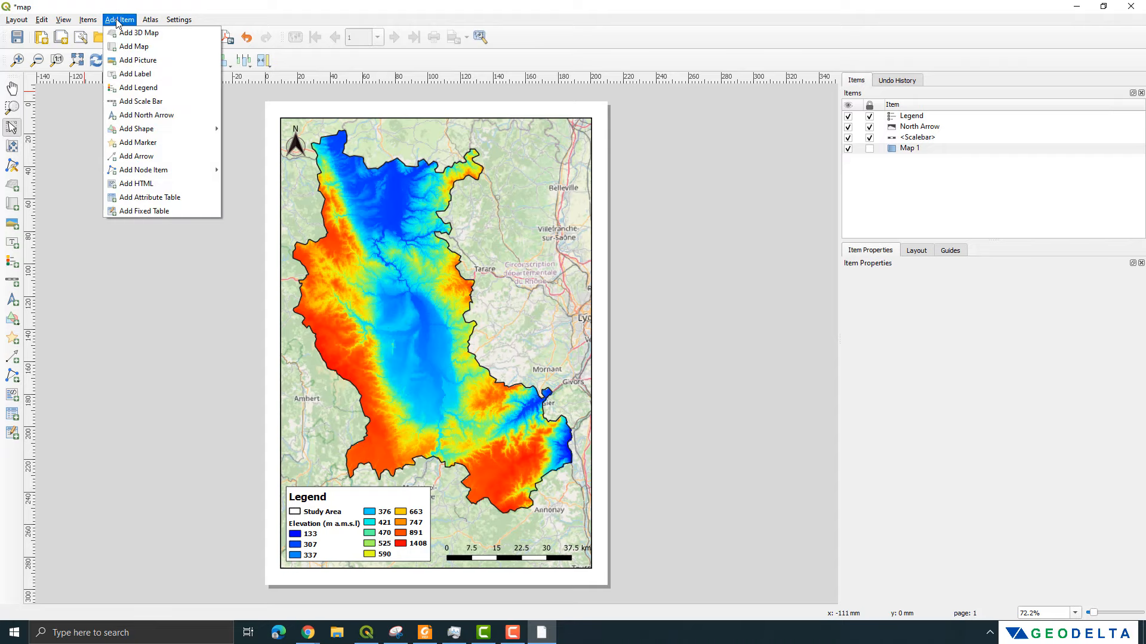
pyautogui.click(131, 47)
pyautogui.moveTo(489, 125); pyautogui.dragTo(584, 238)
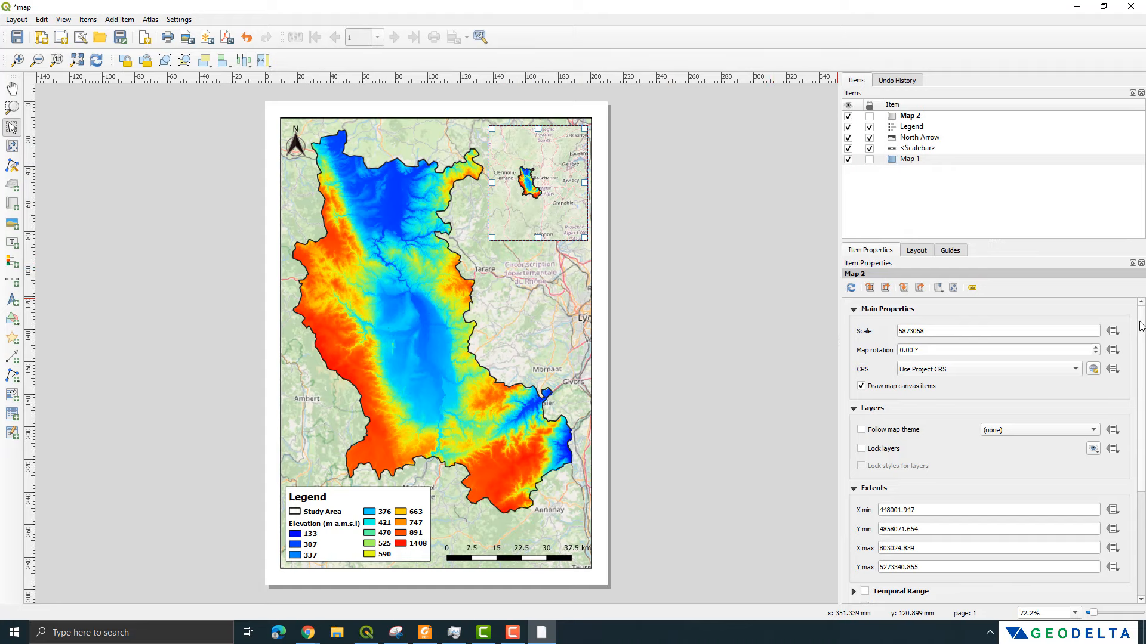
# - Enable a frame around the inset Map 2 and set its thickness to 0.50 mm
pyautogui.scroll(-4, 1139, 325)
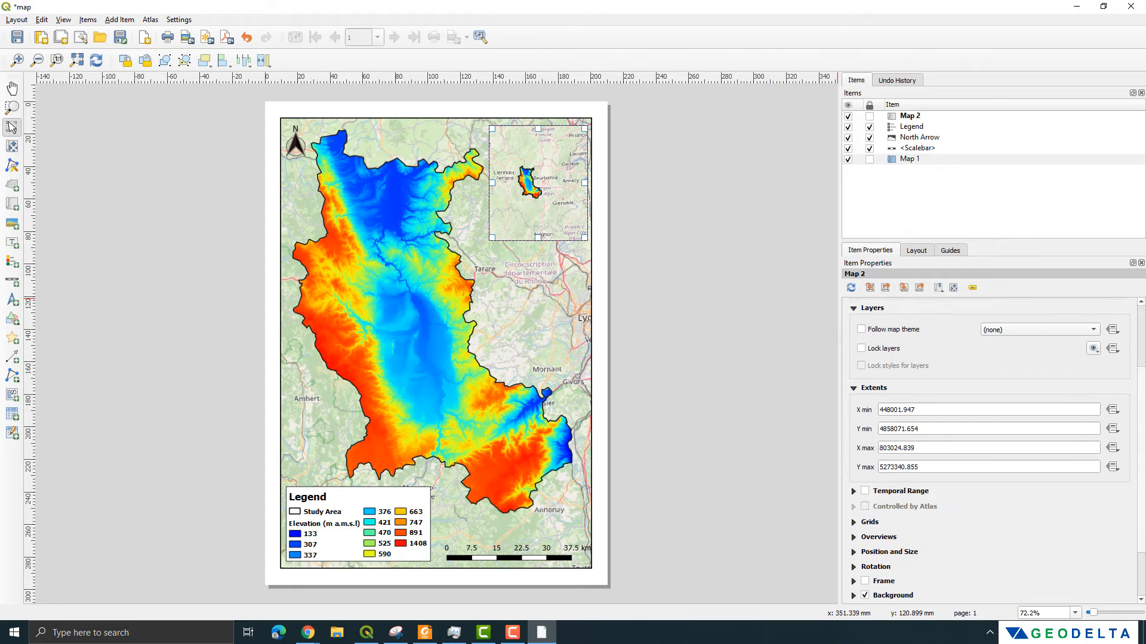
pyautogui.scroll(1, 990, 447)
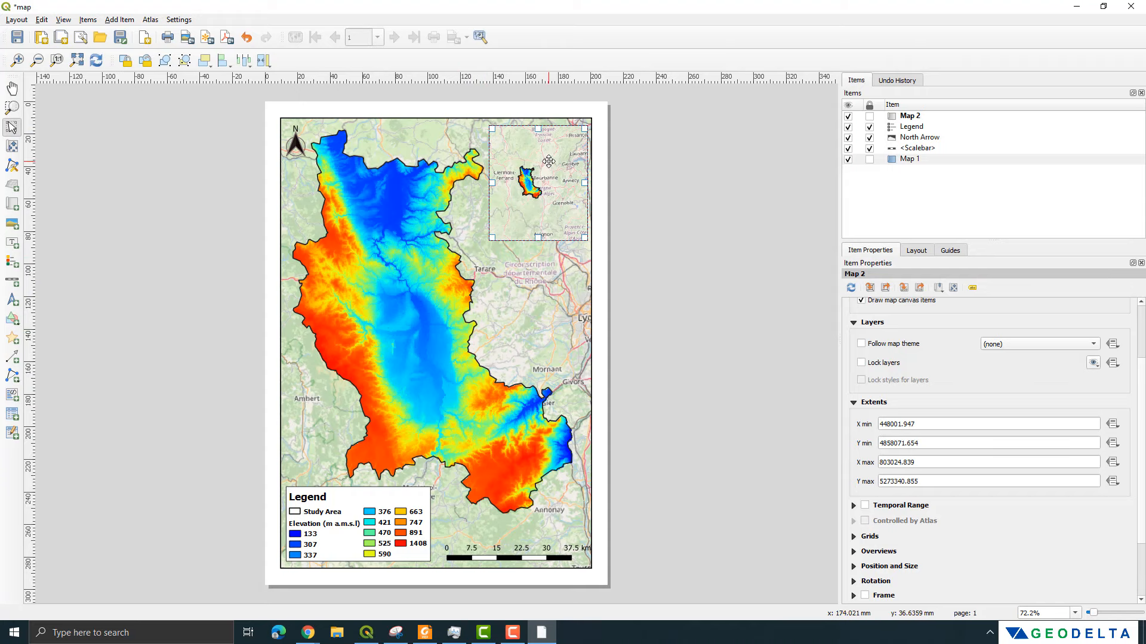
pyautogui.click(918, 118)
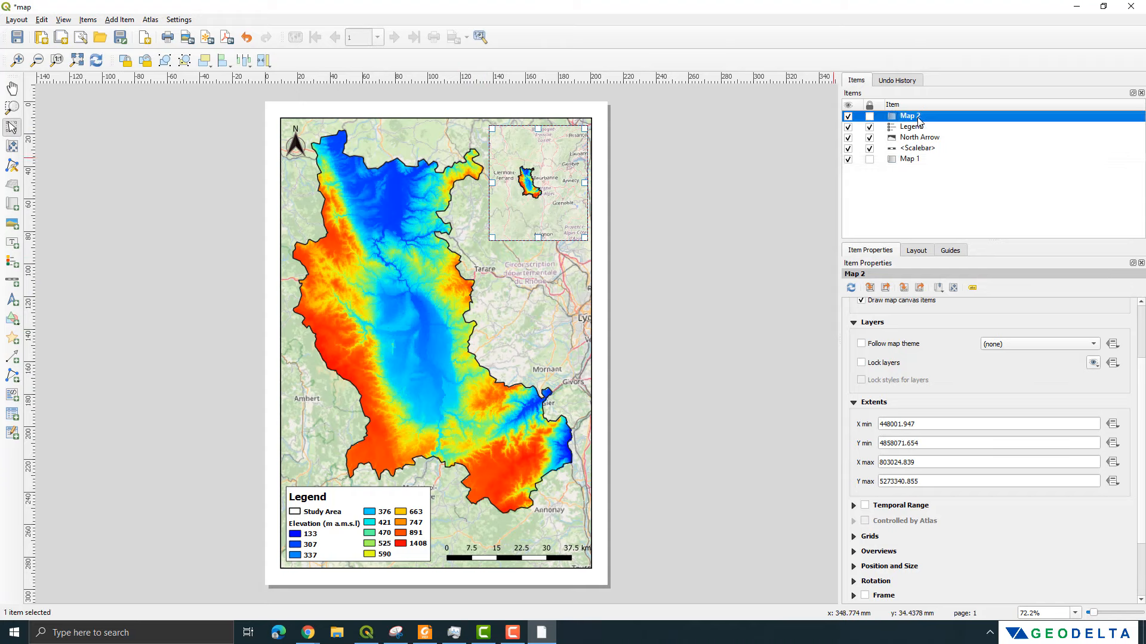
pyautogui.click(547, 314)
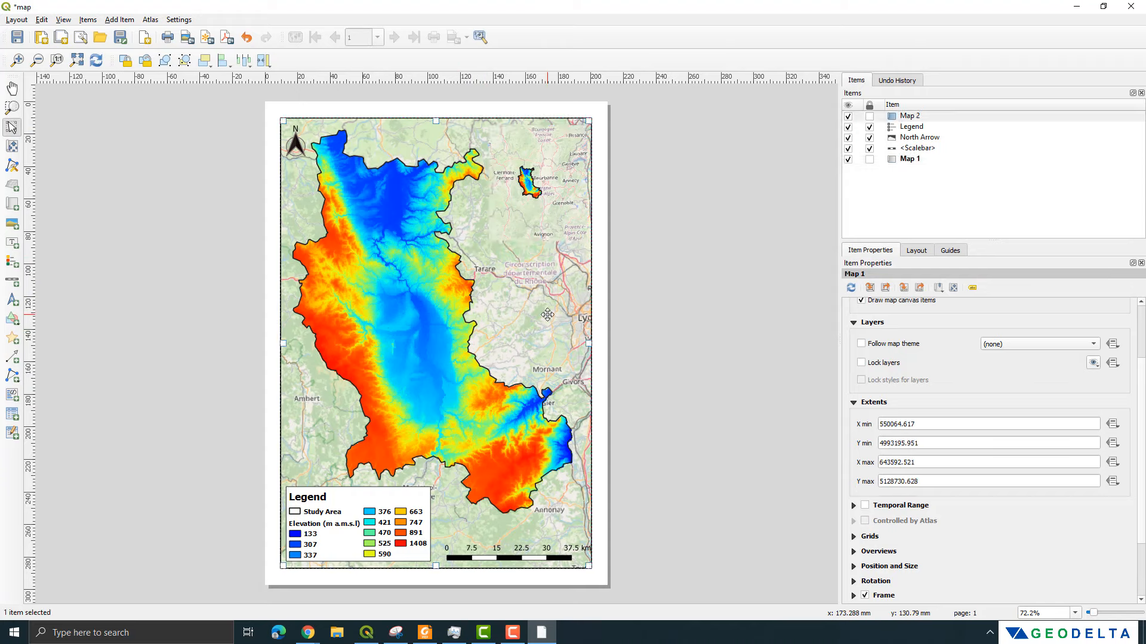
pyautogui.click(910, 162)
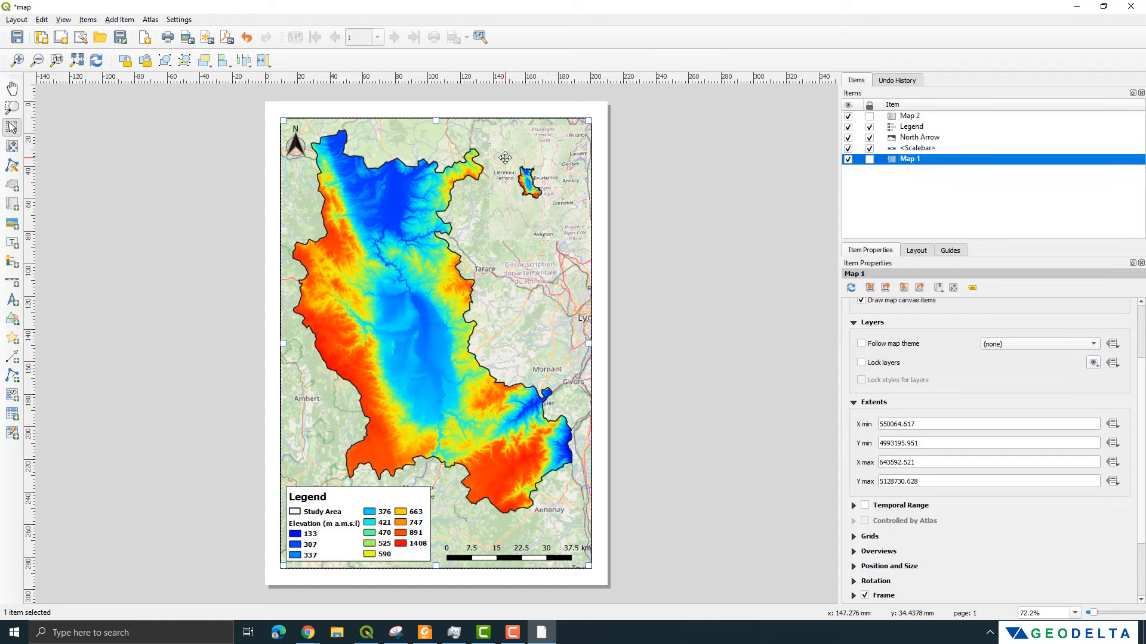
pyautogui.click(544, 165)
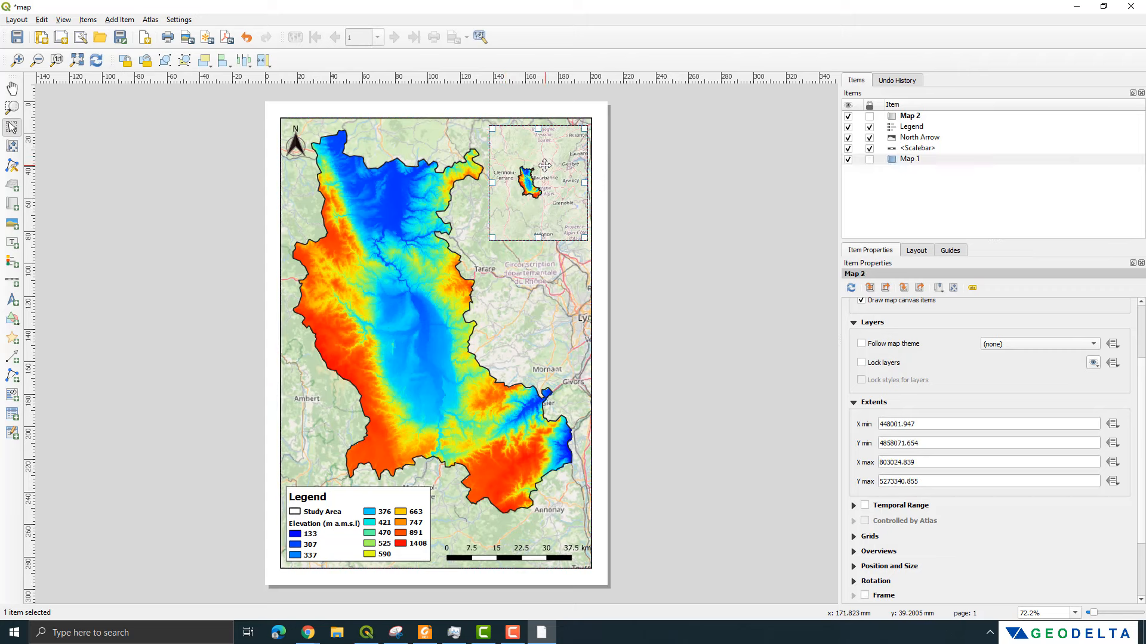
pyautogui.click(908, 118)
pyautogui.moveTo(1141, 351); pyautogui.dragTo(1135, 477)
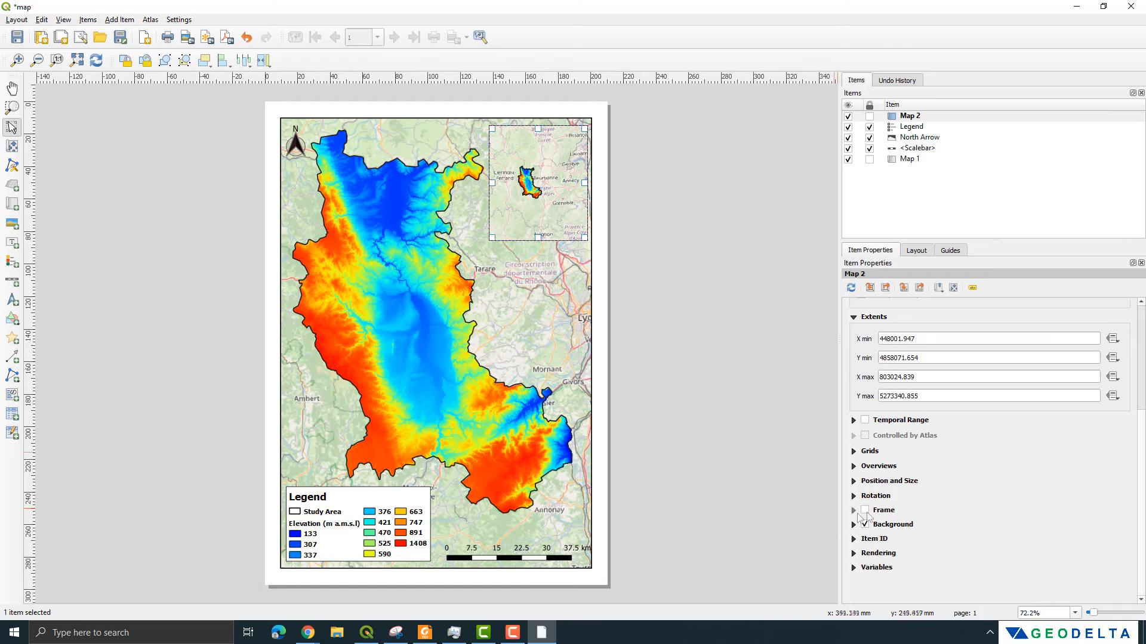
pyautogui.click(865, 511)
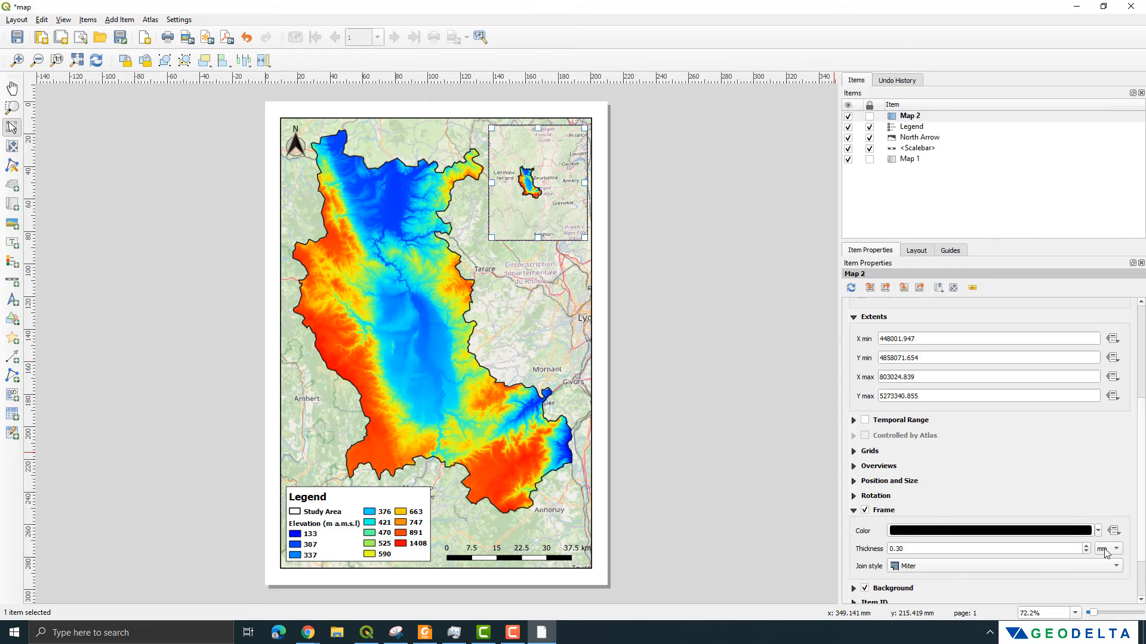
pyautogui.click(1087, 546)
pyautogui.click(1087, 546)
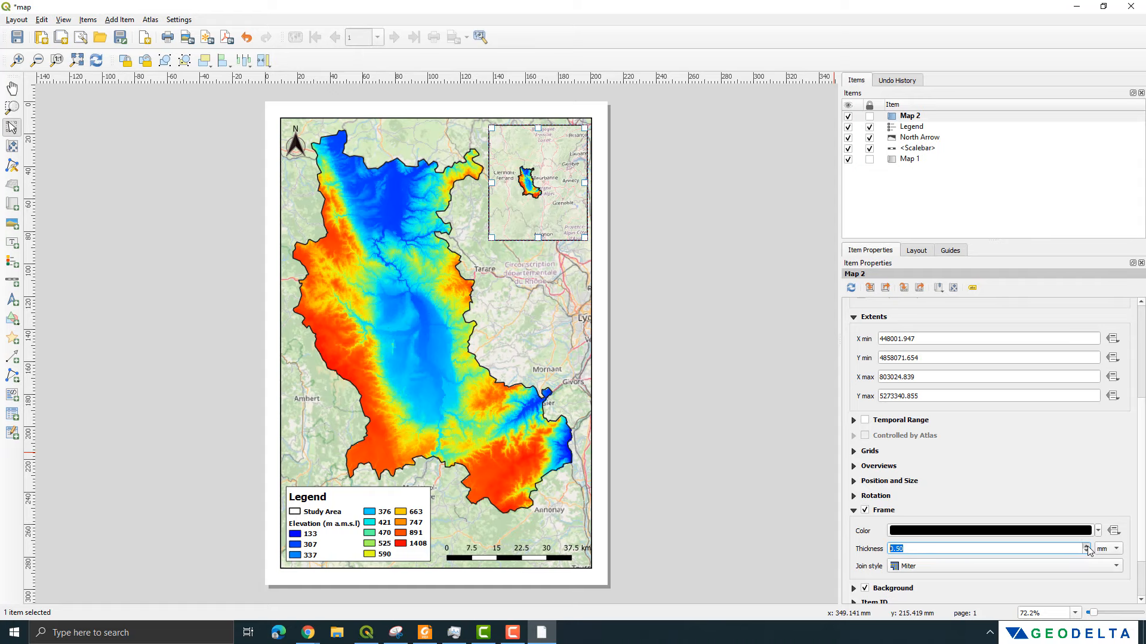
# - Move the inset Map 2 closer into the main map's upper-right corner and deselect it
pyautogui.click(657, 388)
pyautogui.click(561, 192)
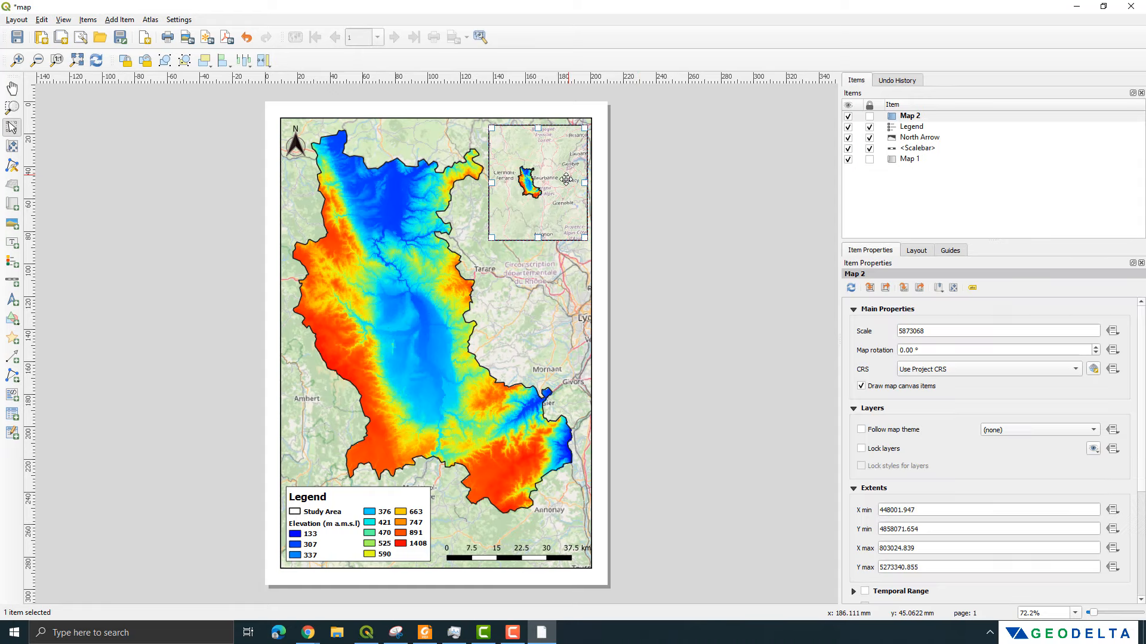
pyautogui.moveTo(559, 193); pyautogui.dragTo(561, 190)
pyautogui.click(660, 216)
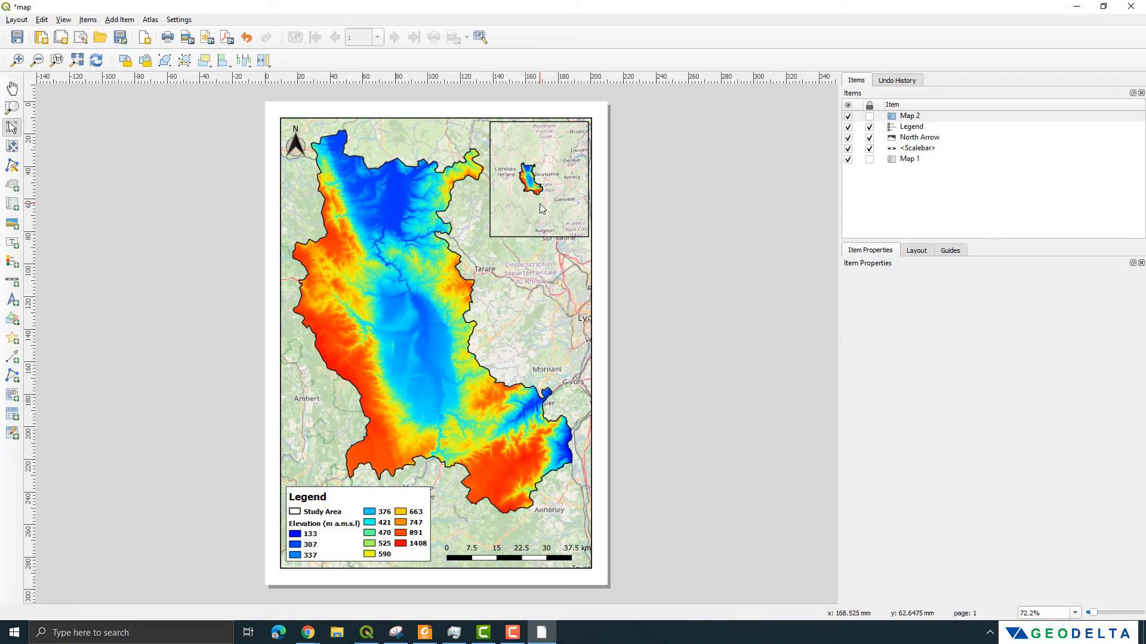
# - Lock the layers of Map 1 so that its displayed content stays independent of the project canvas
pyautogui.click(515, 306)
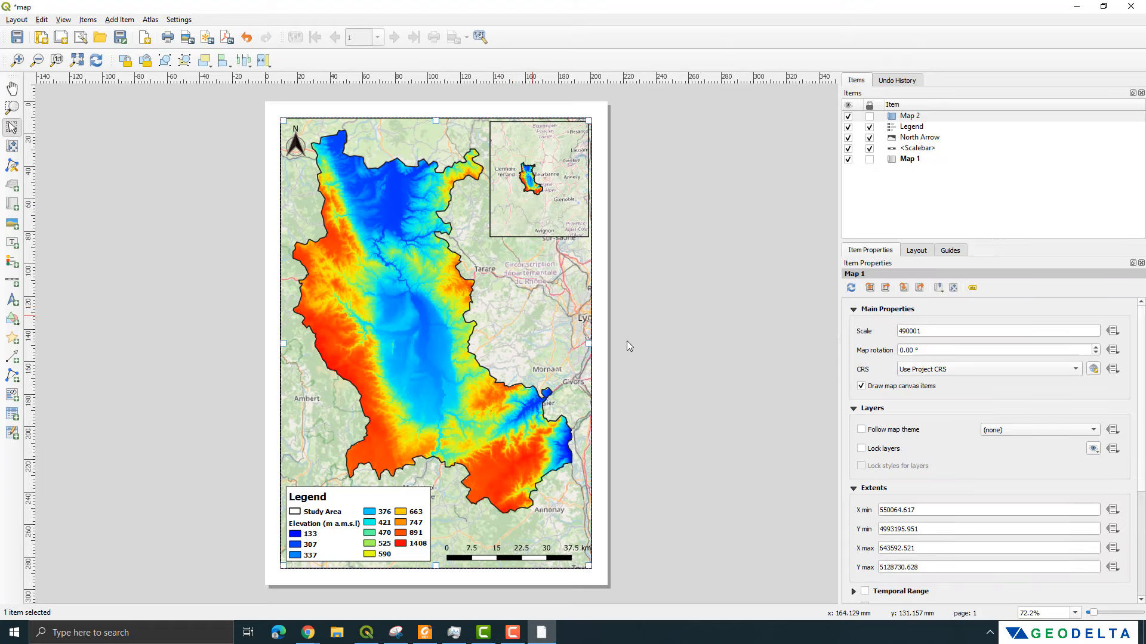
pyautogui.scroll(-1, 857, 392)
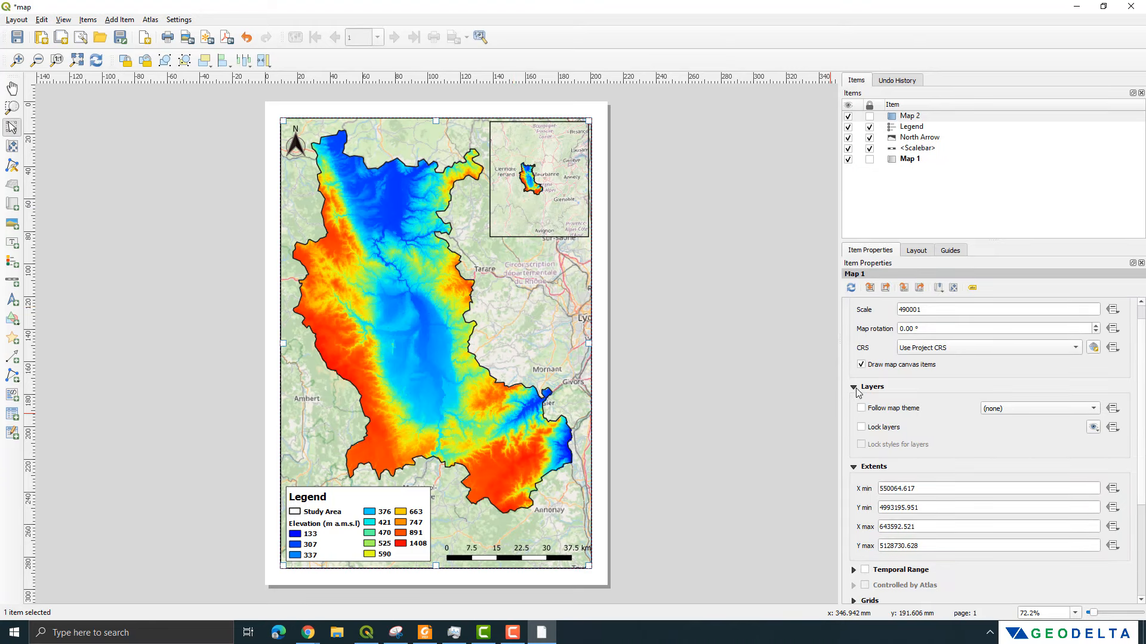
pyautogui.click(861, 428)
# - Reduce the layout window, select Map 2, and hide the DEM_Clip2 layer in the main QGIS project window
pyautogui.click(1103, 7)
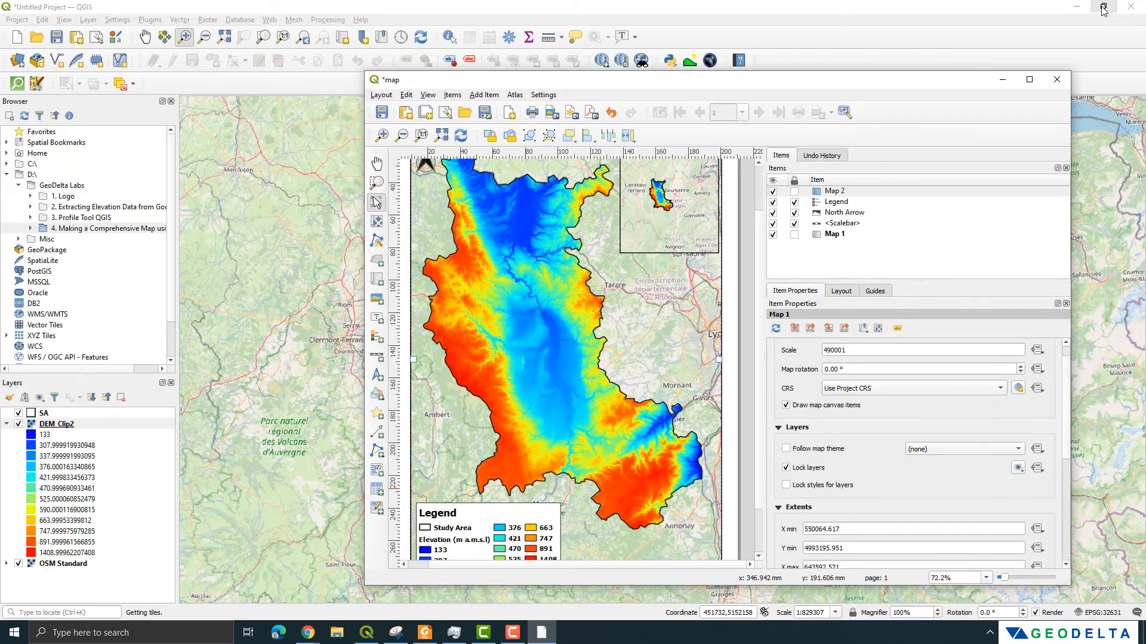
pyautogui.moveTo(750, 88); pyautogui.dragTo(780, 77)
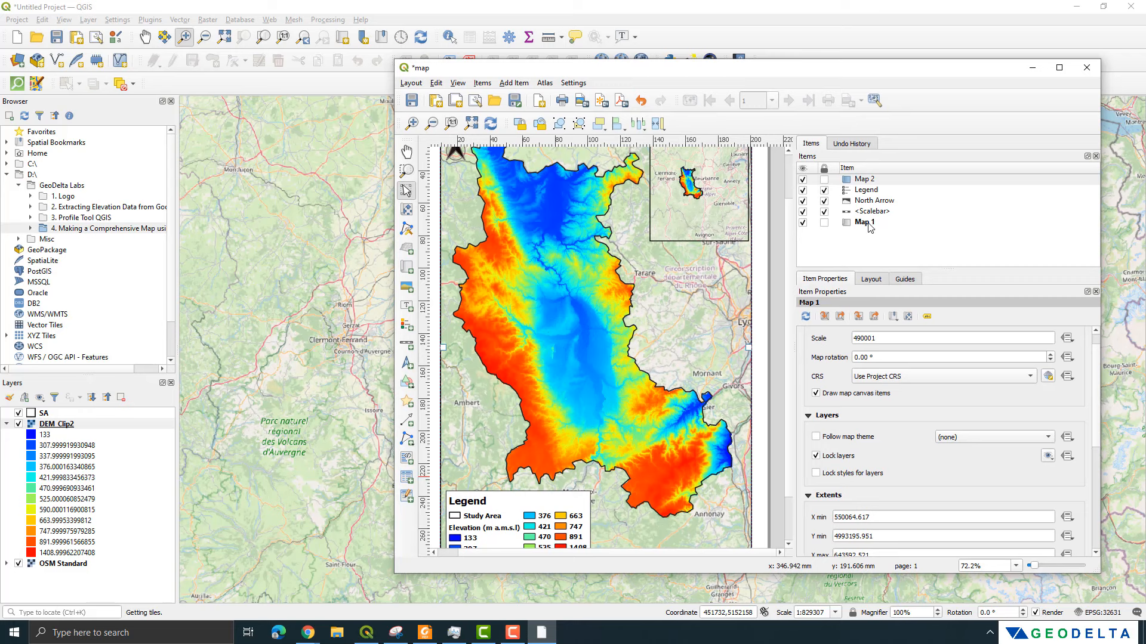
pyautogui.click(708, 187)
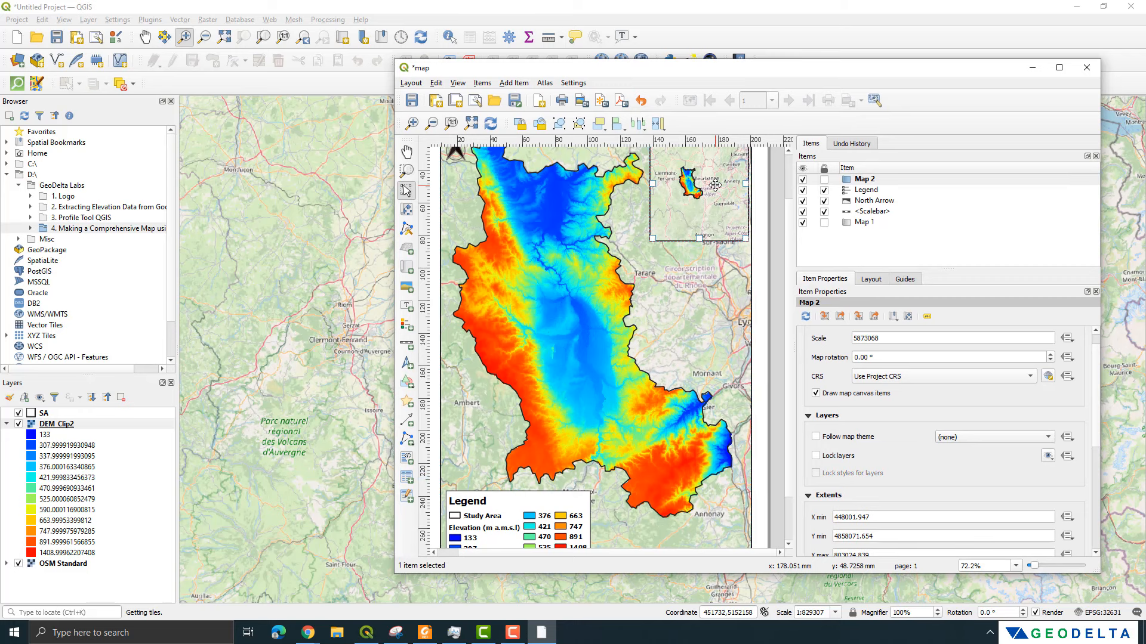
pyautogui.click(120, 590)
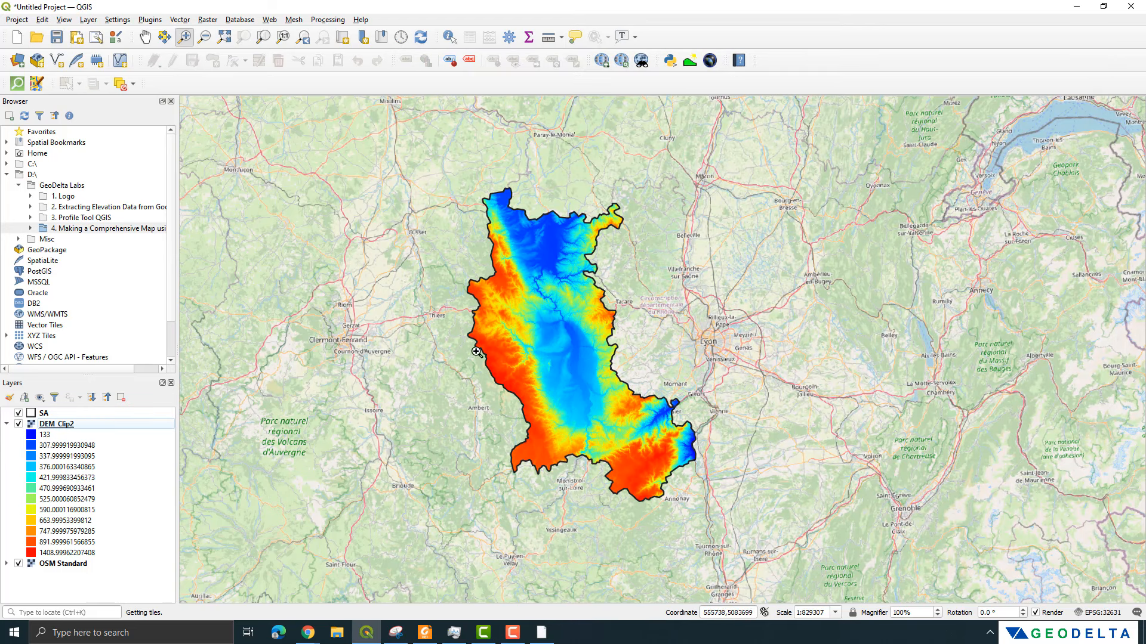
pyautogui.click(18, 424)
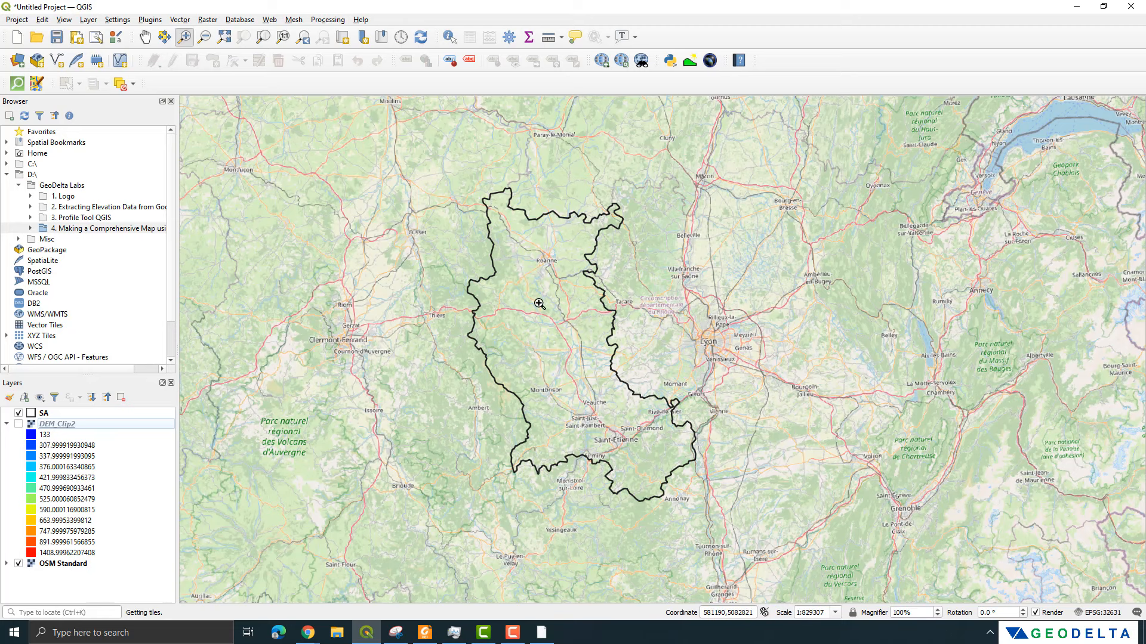
# - Set the stroke width of the SA layer's simple line outline to 1.26 millimetres and view the outline at country scale
pyautogui.rightClick(68, 414)
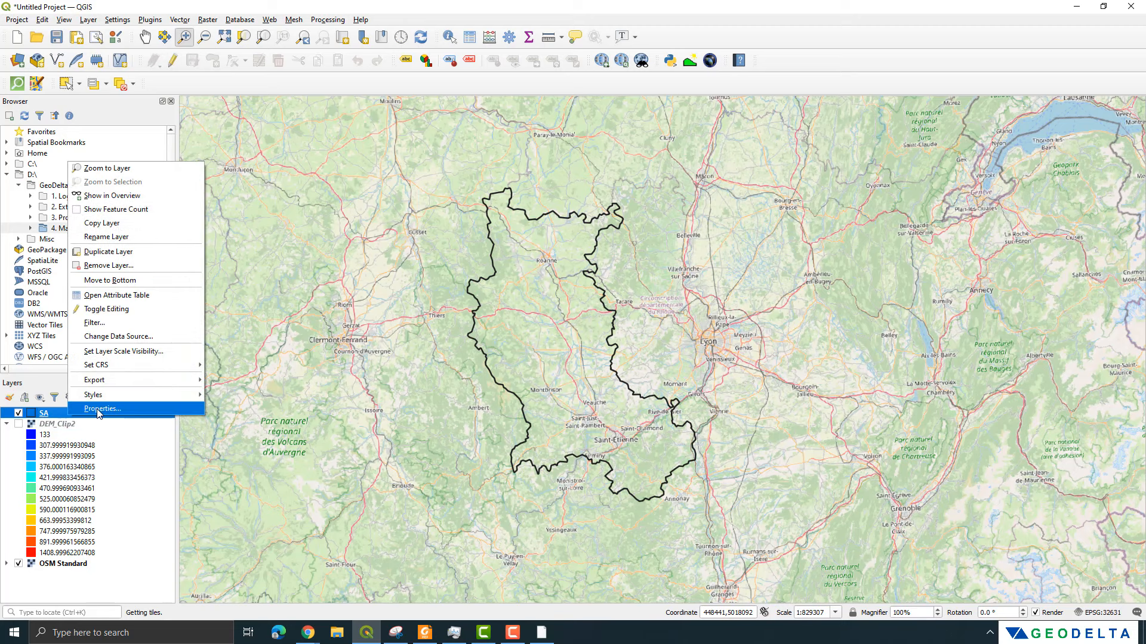
pyautogui.click(95, 421)
pyautogui.click(232, 94)
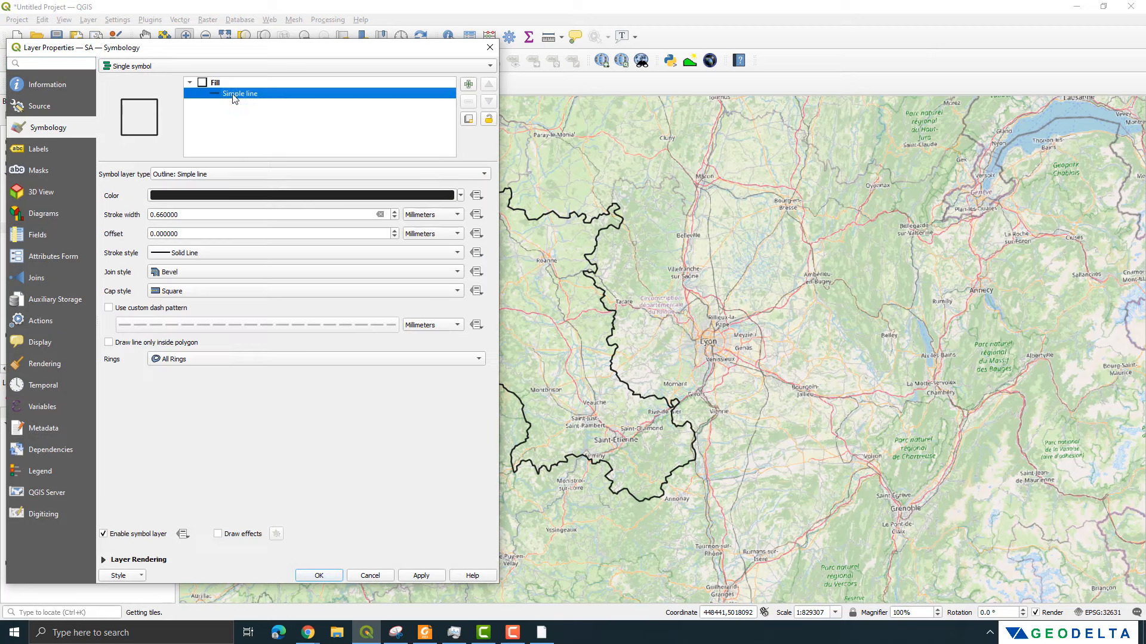
pyautogui.click(394, 212)
pyautogui.click(394, 212)
pyautogui.click(394, 212)
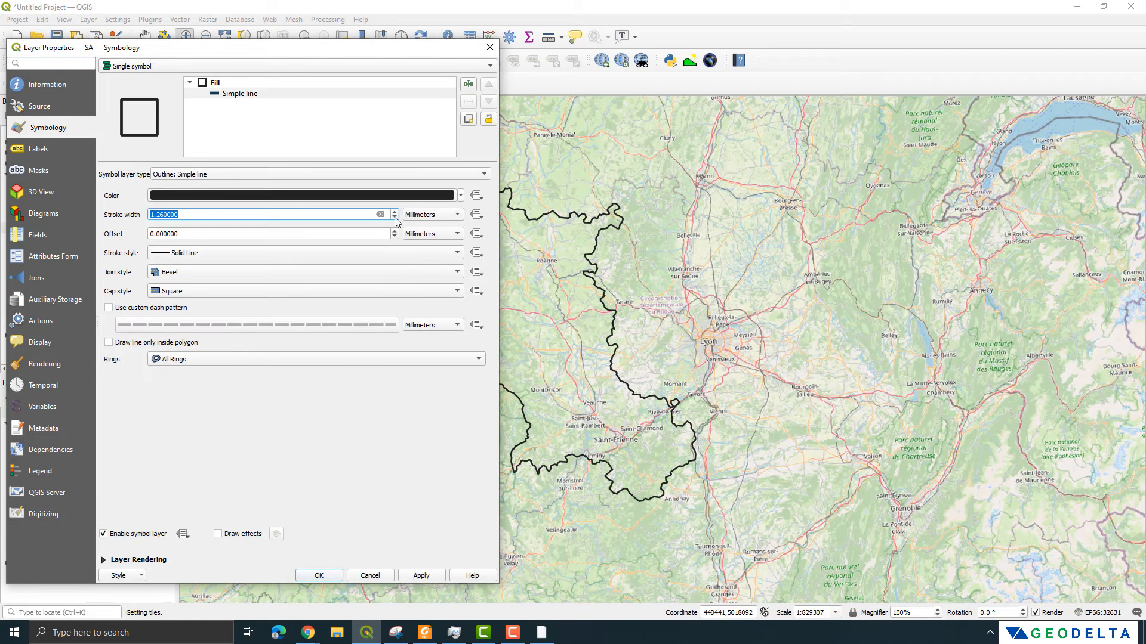
pyautogui.click(319, 575)
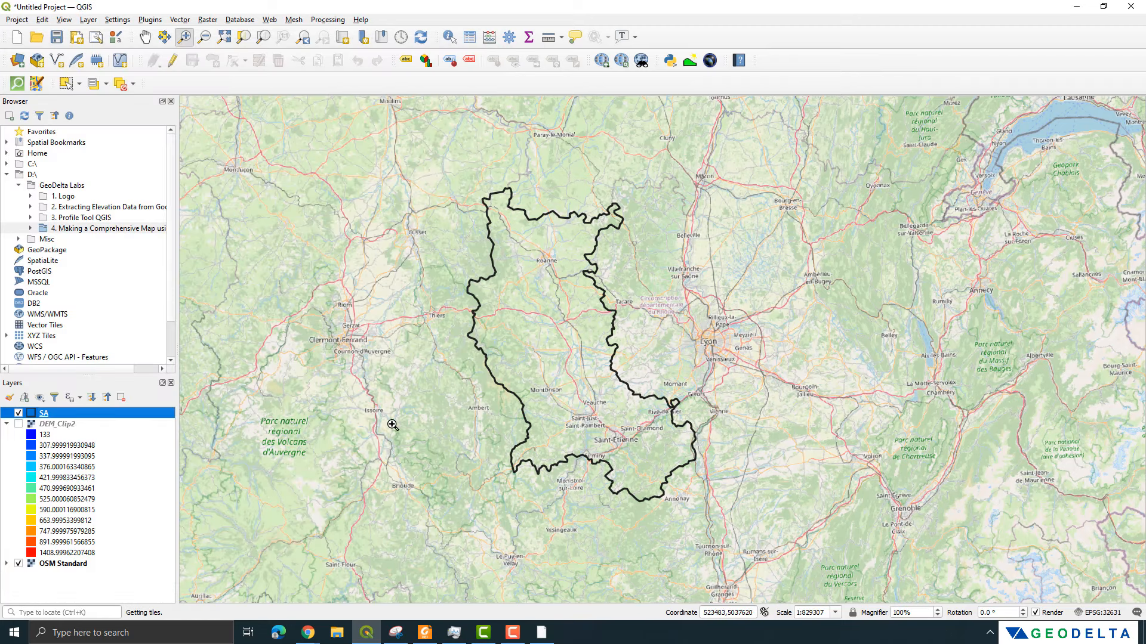
pyautogui.scroll(-3, 405, 420)
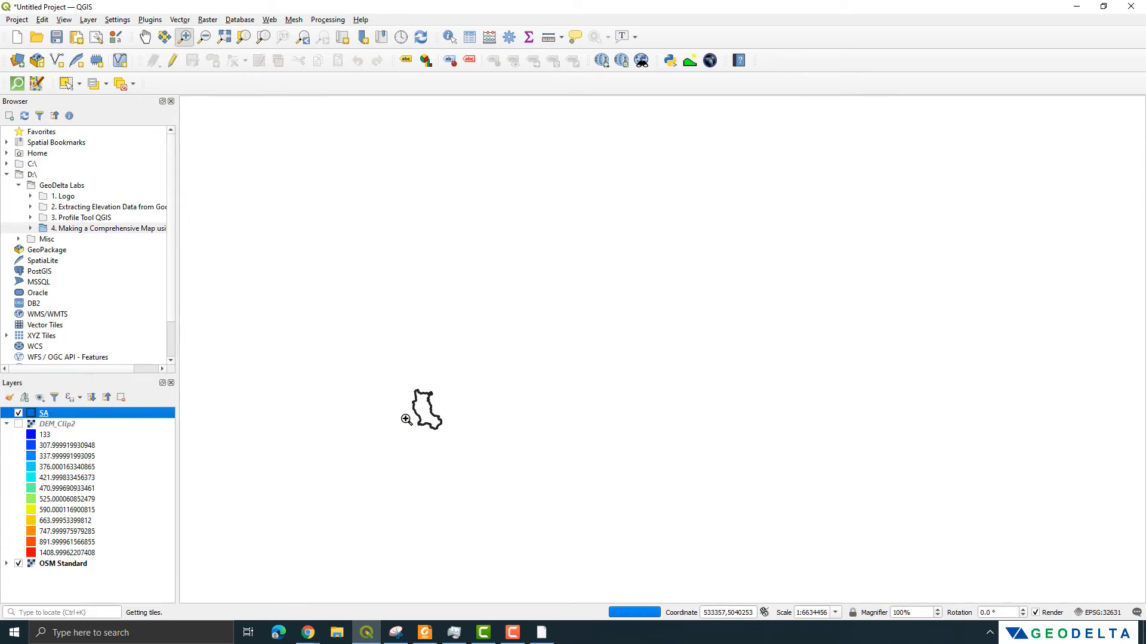
pyautogui.moveTo(350, 450); pyautogui.dragTo(451, 373)
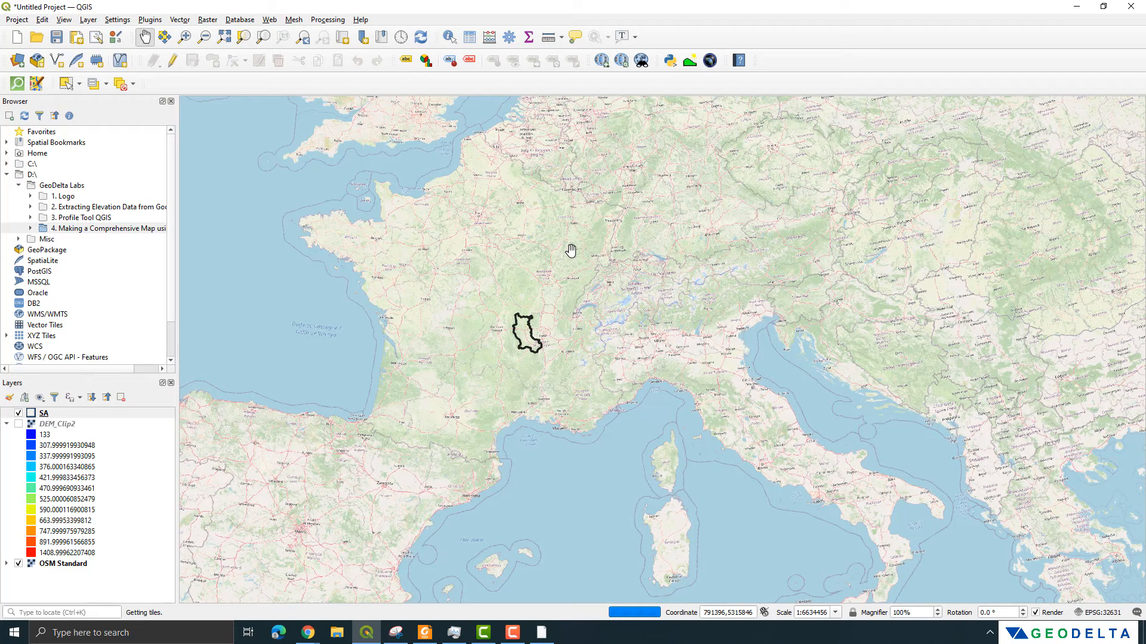
pyautogui.moveTo(547, 257); pyautogui.dragTo(561, 276)
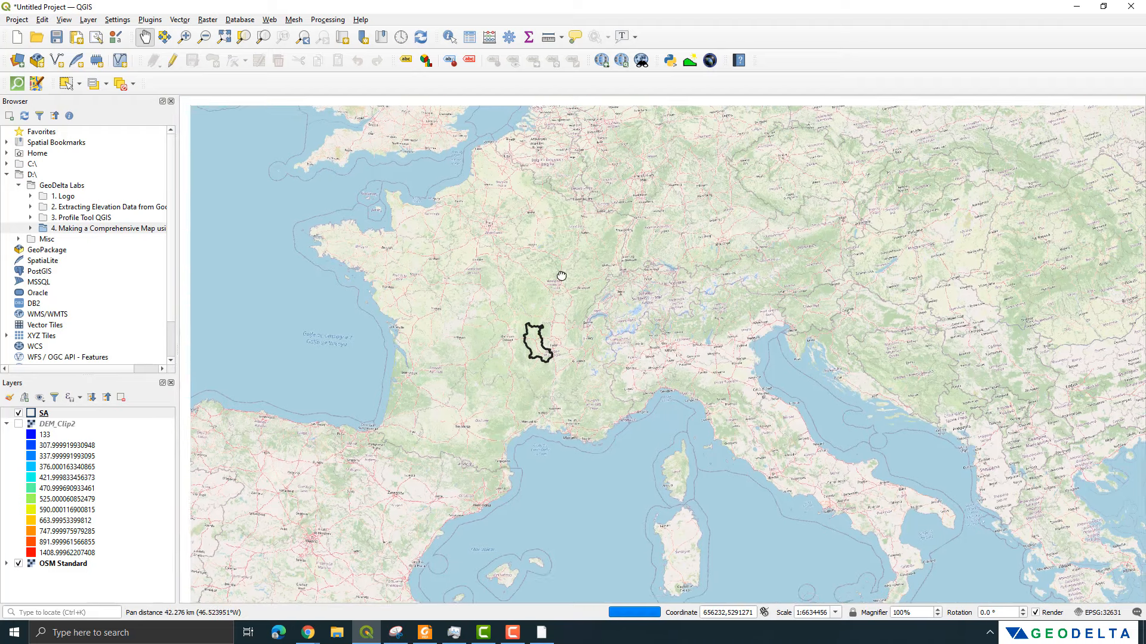
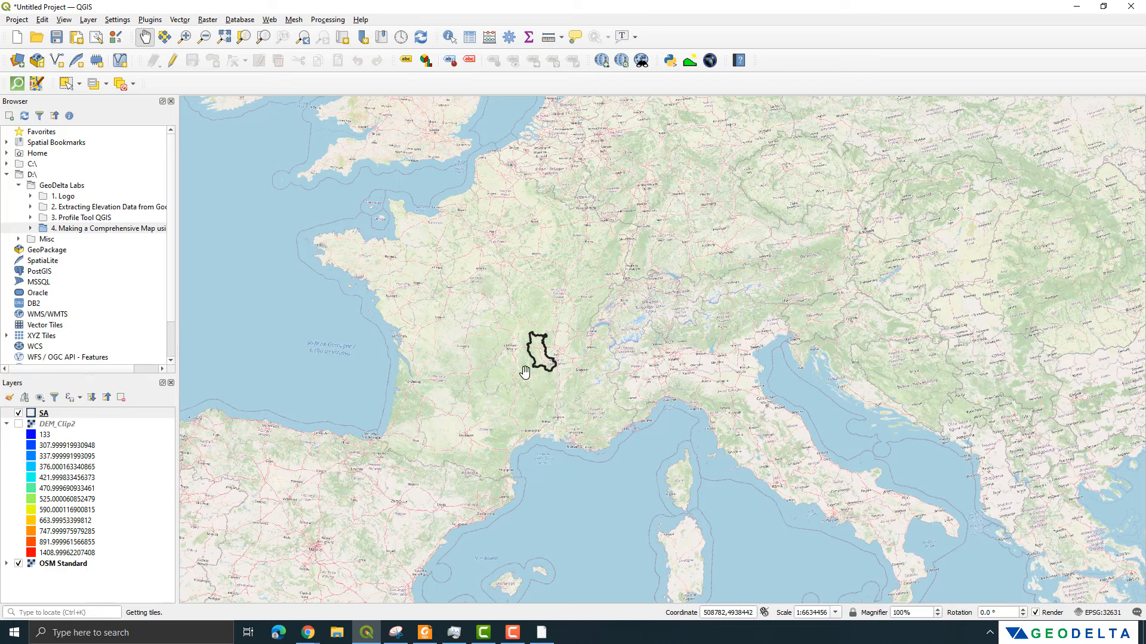
# - Switch back to the map layout and zoom out and shift Map 2's content so the inset shows France around the study area
pyautogui.click(547, 635)
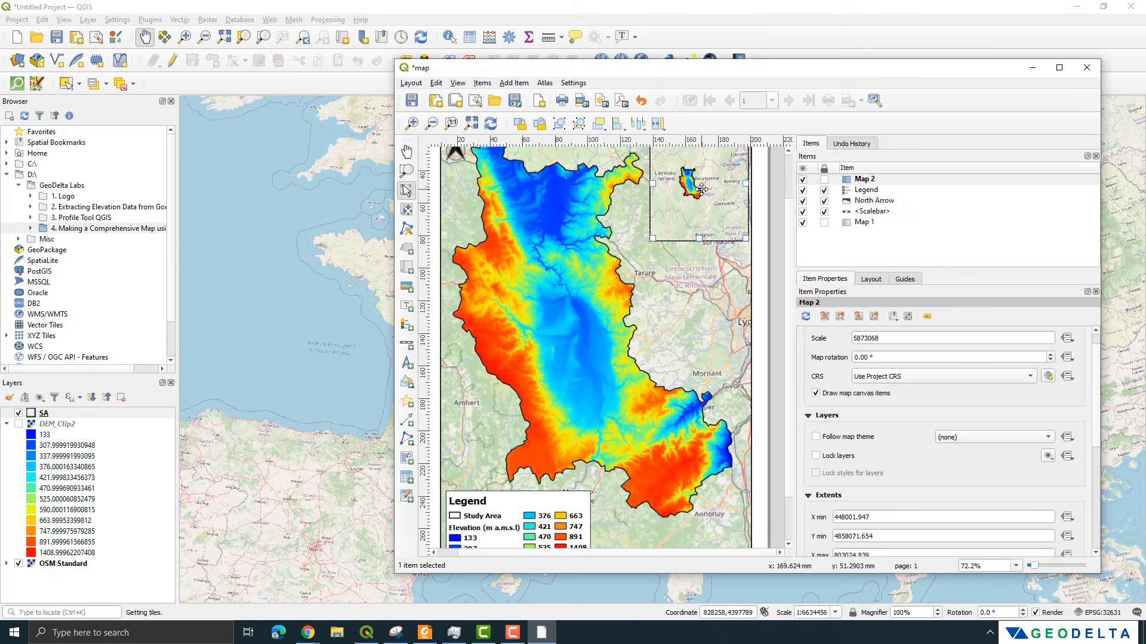
pyautogui.click(406, 153)
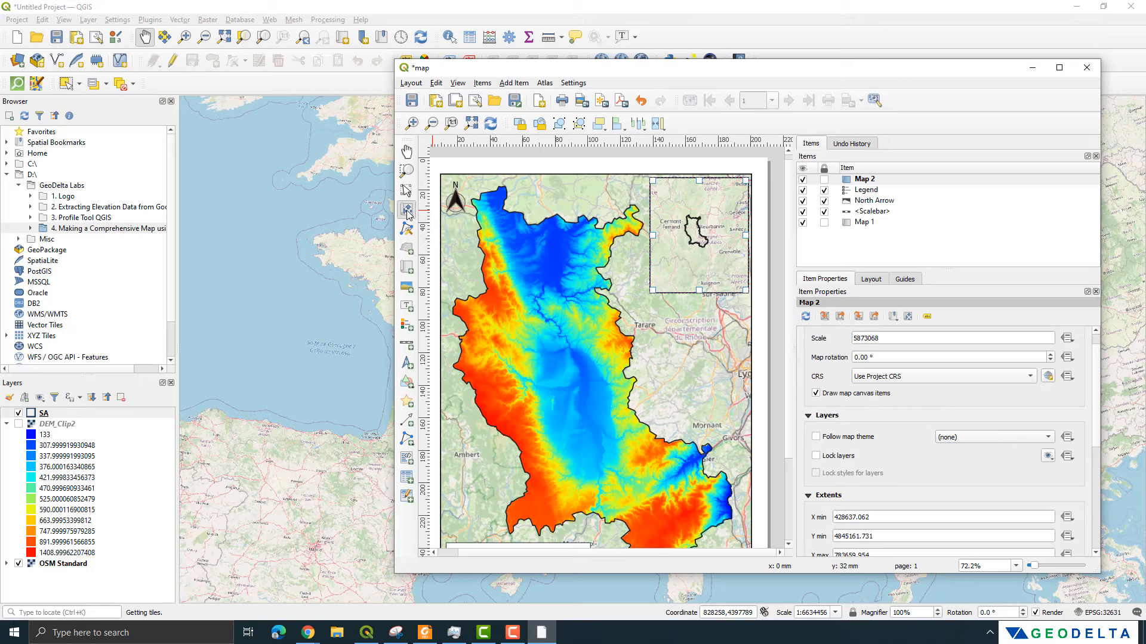
pyautogui.moveTo(712, 237); pyautogui.dragTo(712, 243)
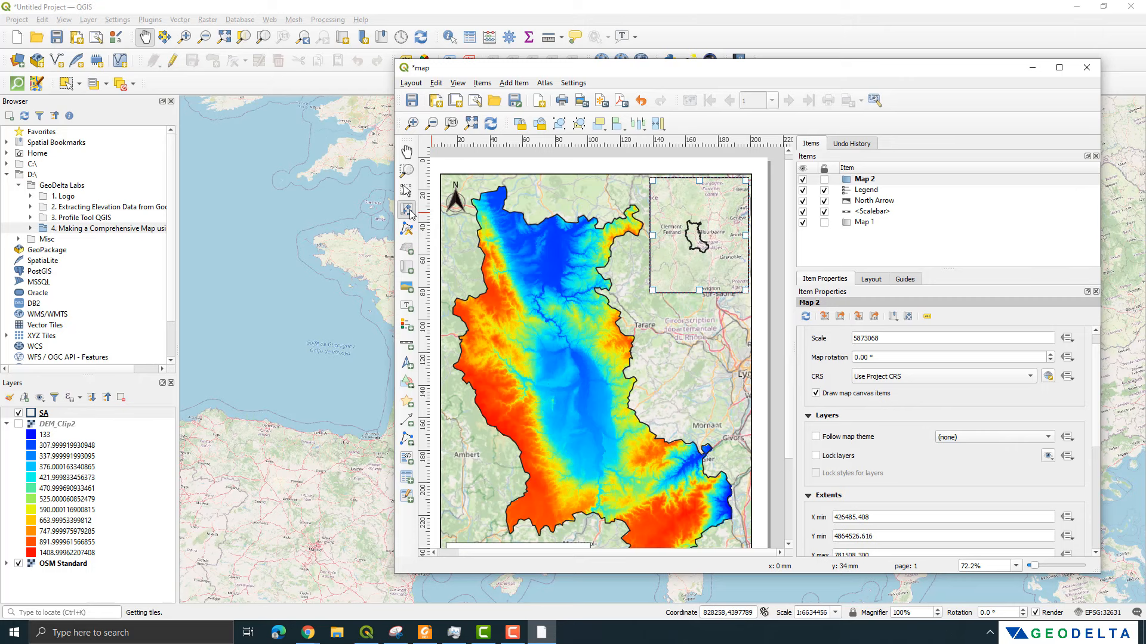
pyautogui.moveTo(710, 239); pyautogui.dragTo(713, 234)
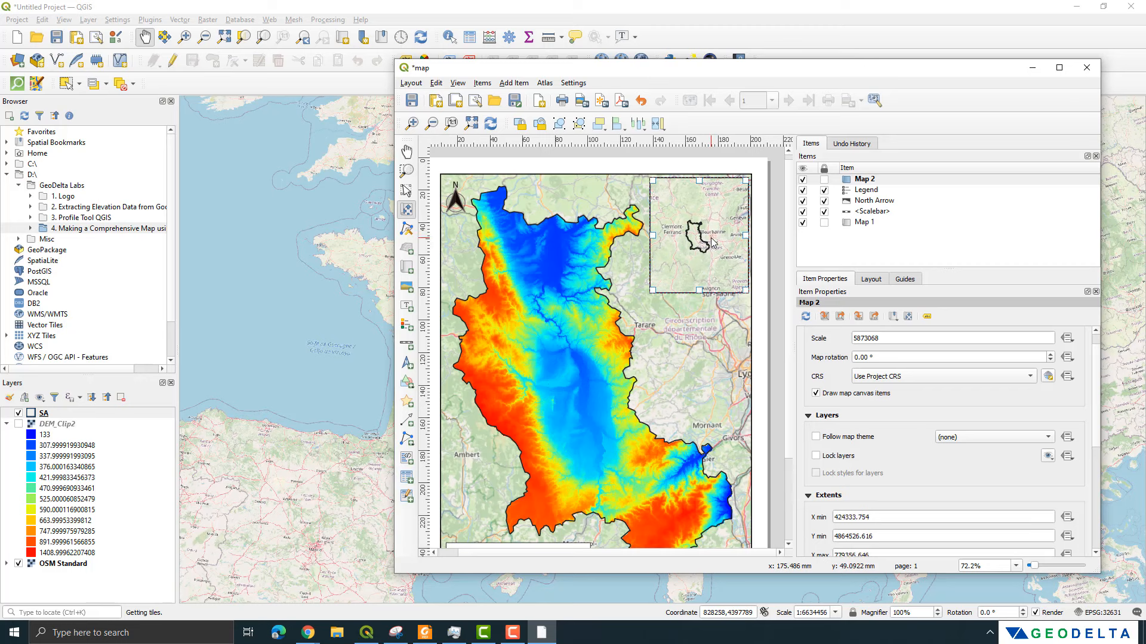
pyautogui.scroll(-1, 710, 239)
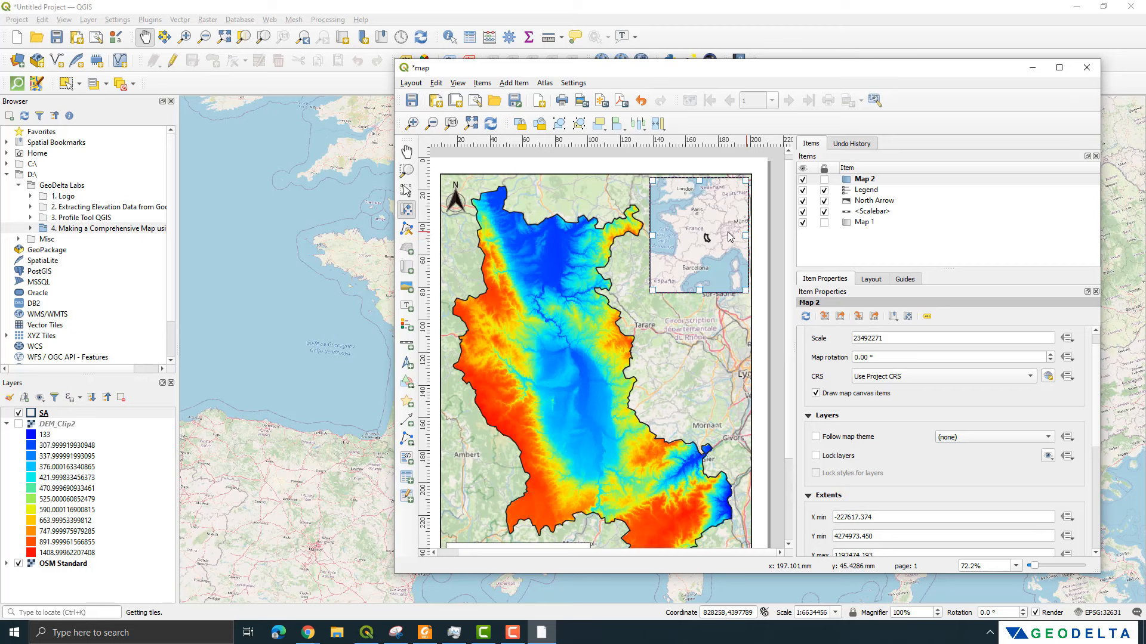
pyautogui.scroll(-1, 716, 242)
pyautogui.moveTo(709, 256); pyautogui.dragTo(715, 240)
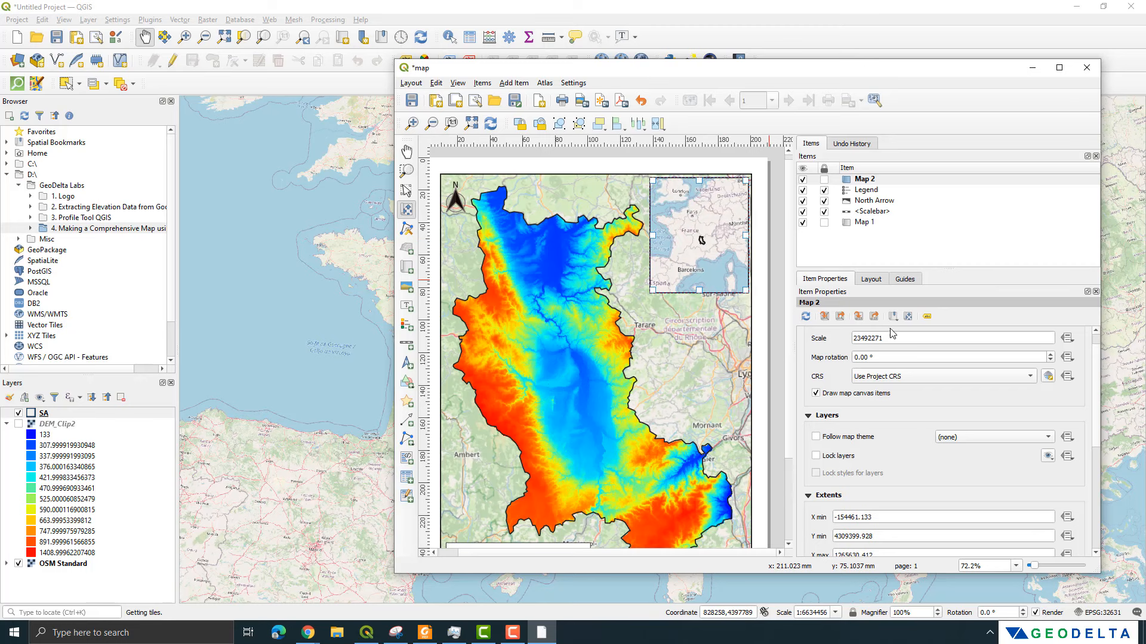
# - Set Map 2's scale to 17000000 and shift its content within the inset frame
pyautogui.moveTo(882, 340); pyautogui.dragTo(854, 340)
pyautogui.write('000000')
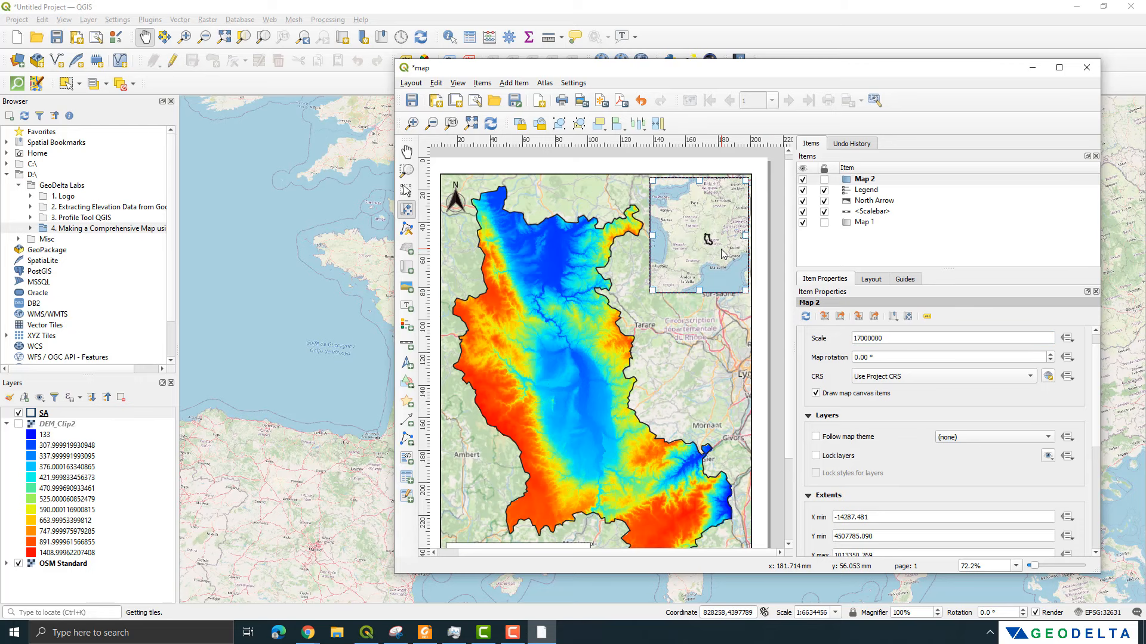
pyautogui.moveTo(721, 250); pyautogui.dragTo(721, 250)
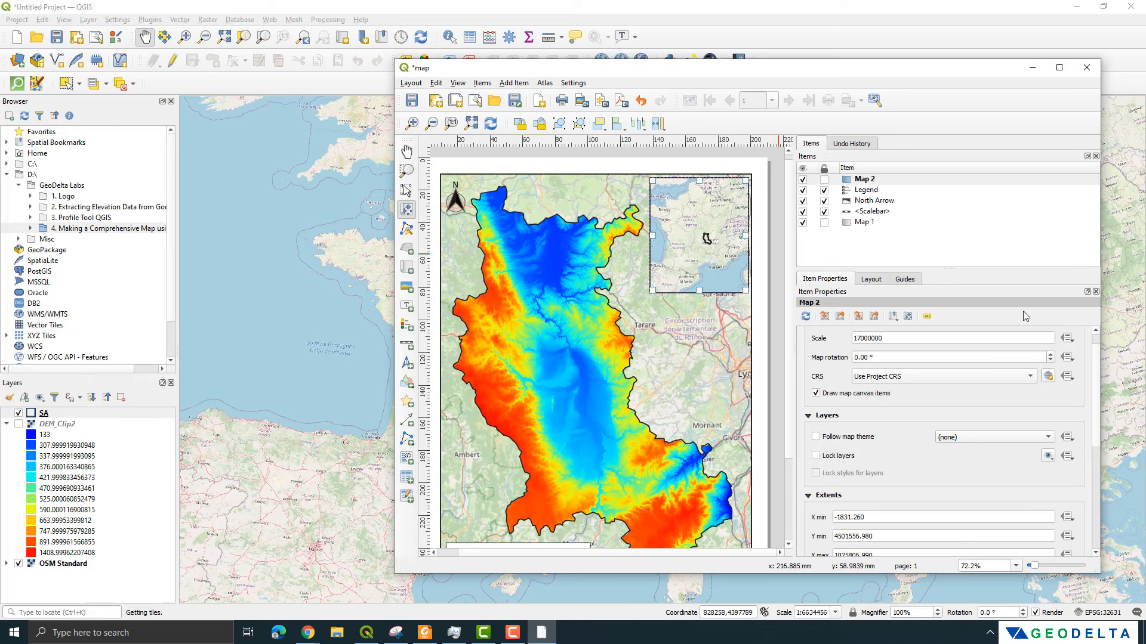
# - Add an overview to Map 2 and choose Map 1 as its map frame
pyautogui.scroll(-10, 808, 421)
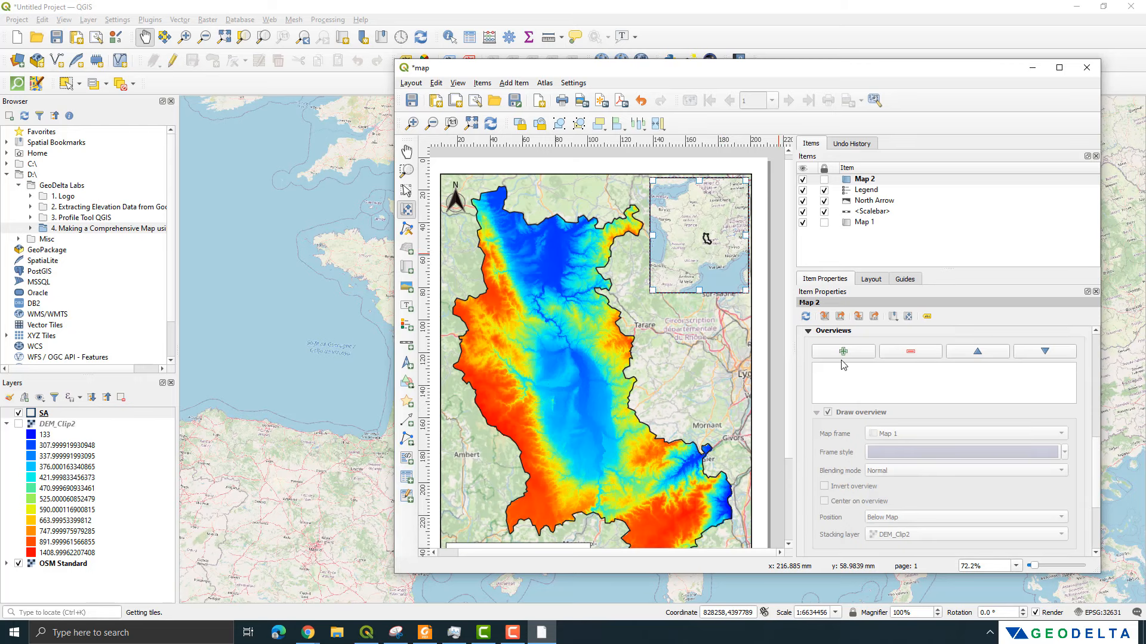
pyautogui.scroll(1, 849, 372)
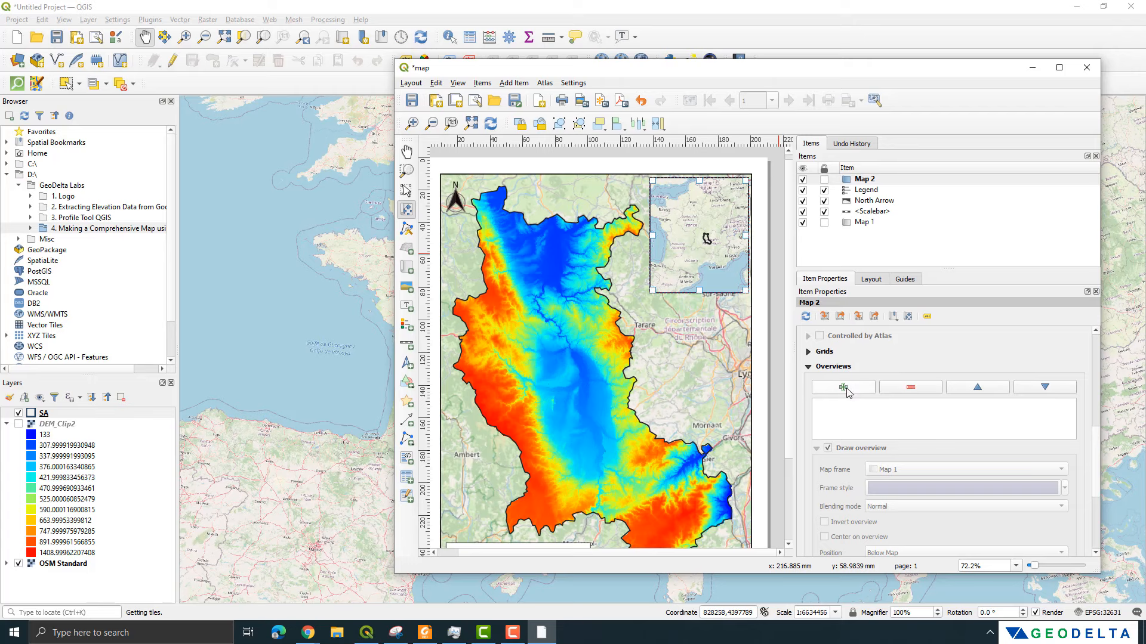
pyautogui.click(845, 389)
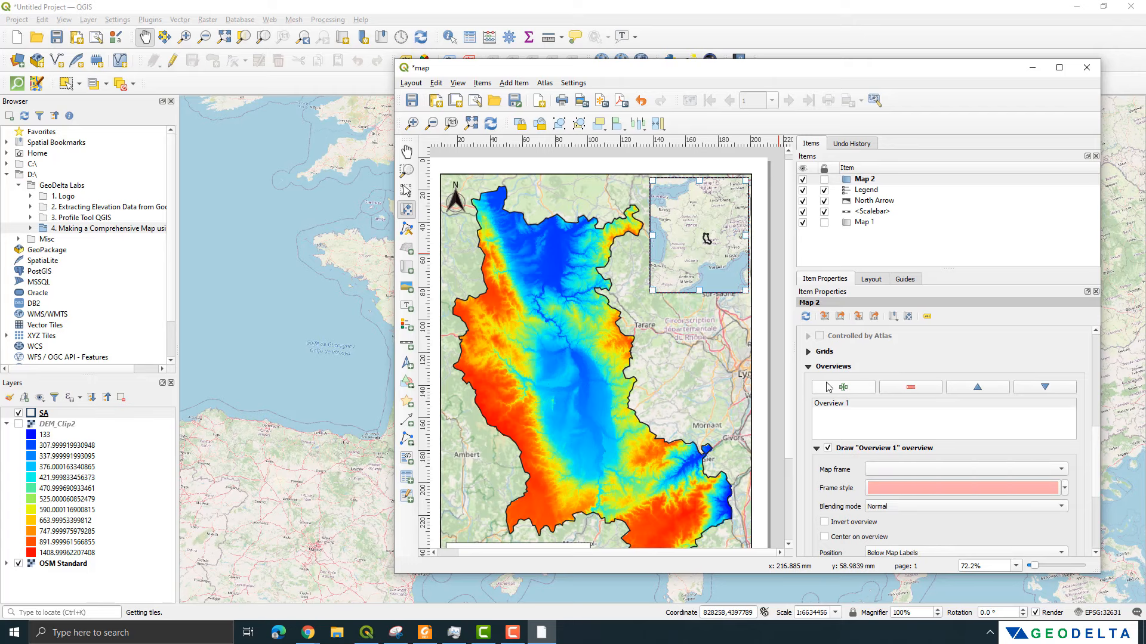
pyautogui.click(1058, 473)
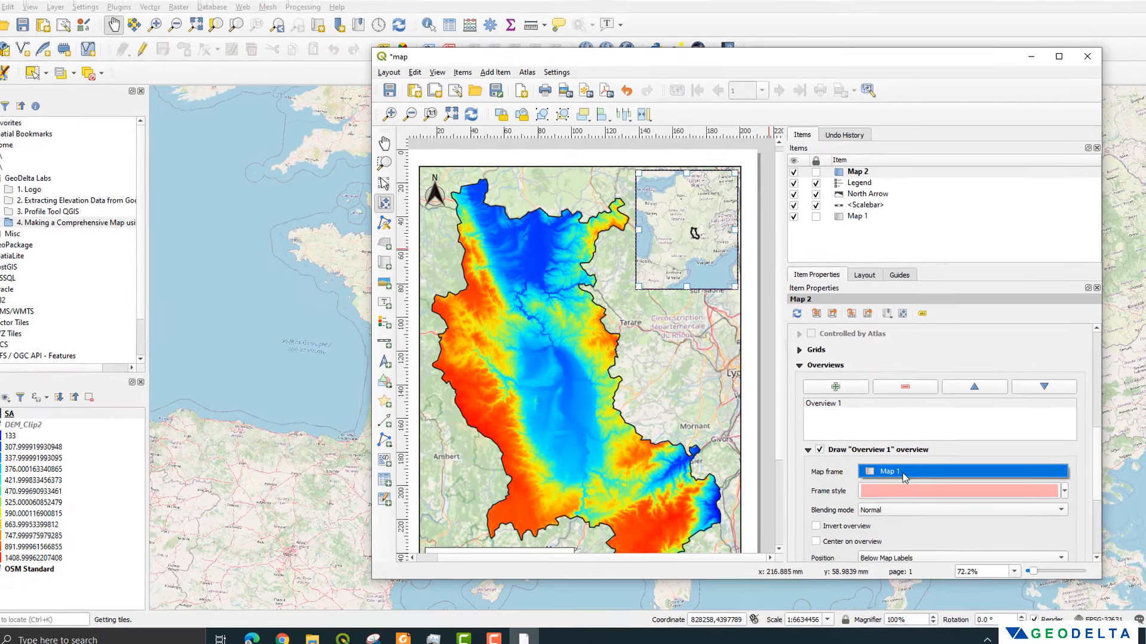
pyautogui.click(890, 470)
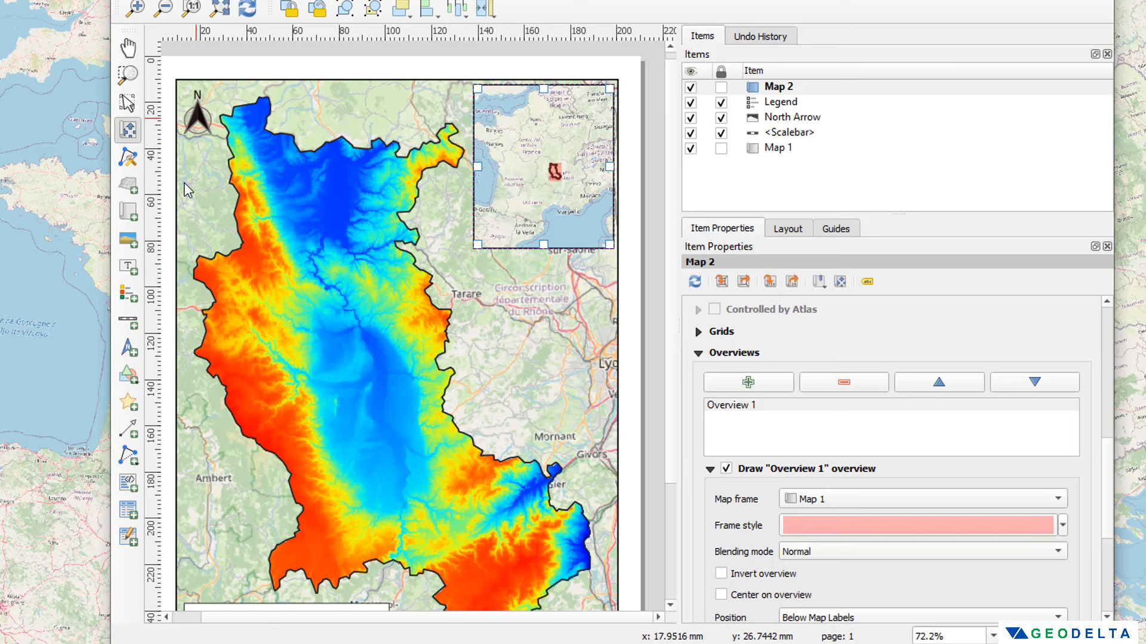
# - Set Map 2's scale to 16000000, fine-tune its content position in the inset, and maximize the layout window
pyautogui.moveTo(561, 175); pyautogui.dragTo(556, 170)
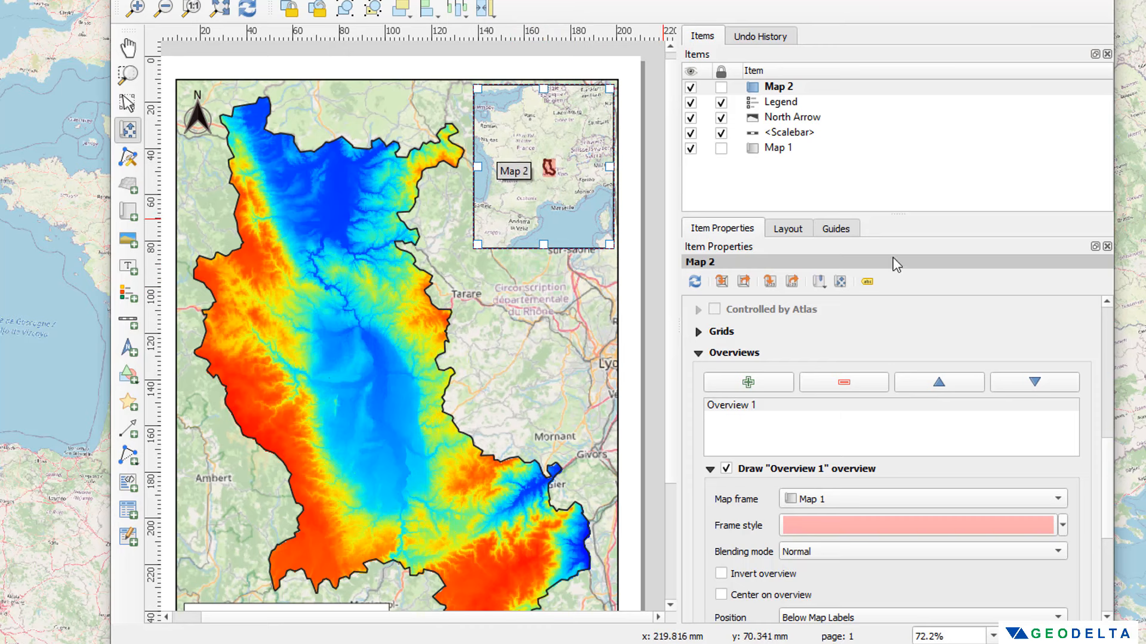
pyautogui.moveTo(1111, 486); pyautogui.dragTo(1111, 354)
pyautogui.click(776, 343)
pyautogui.press('BackSpace')
pyautogui.write('6000000')
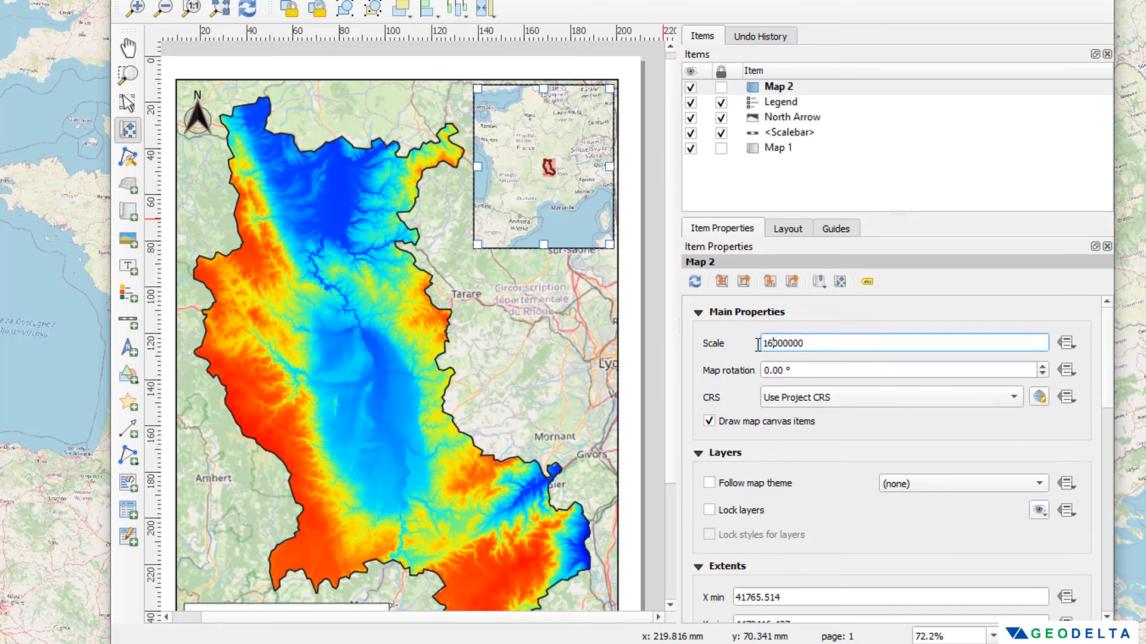
pyautogui.press('Return')
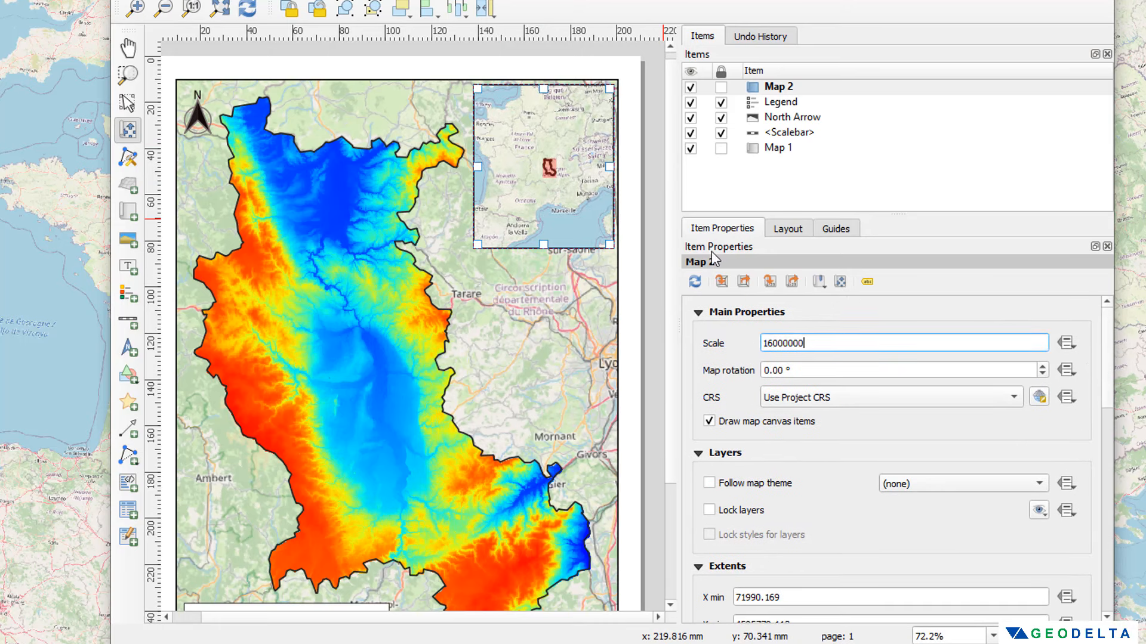
pyautogui.moveTo(541, 135); pyautogui.dragTo(542, 139)
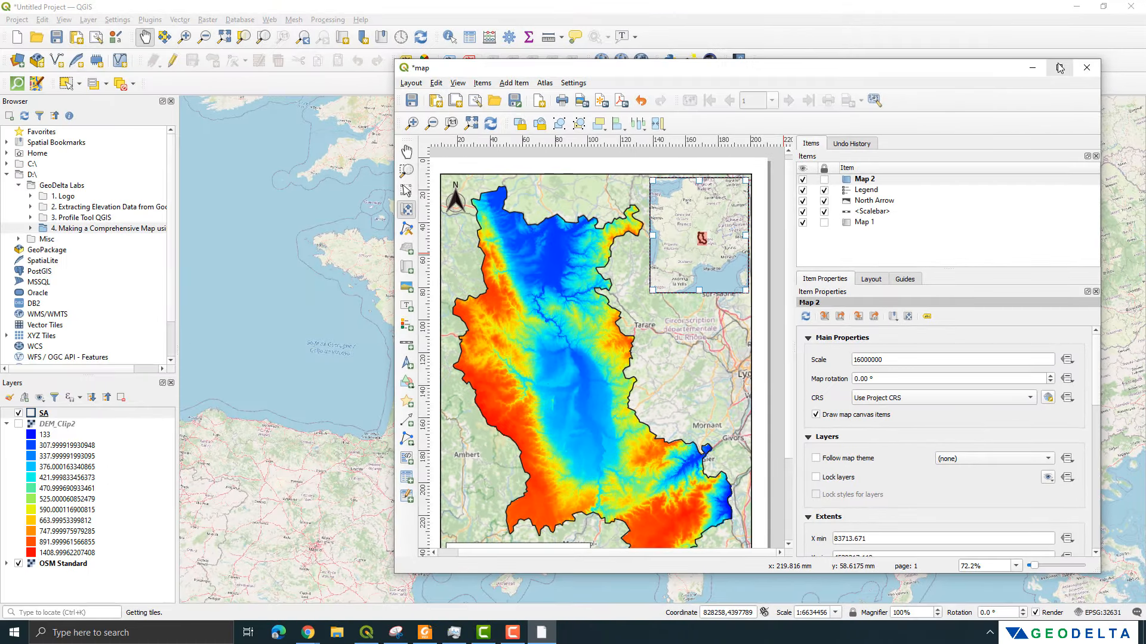
pyautogui.click(1061, 68)
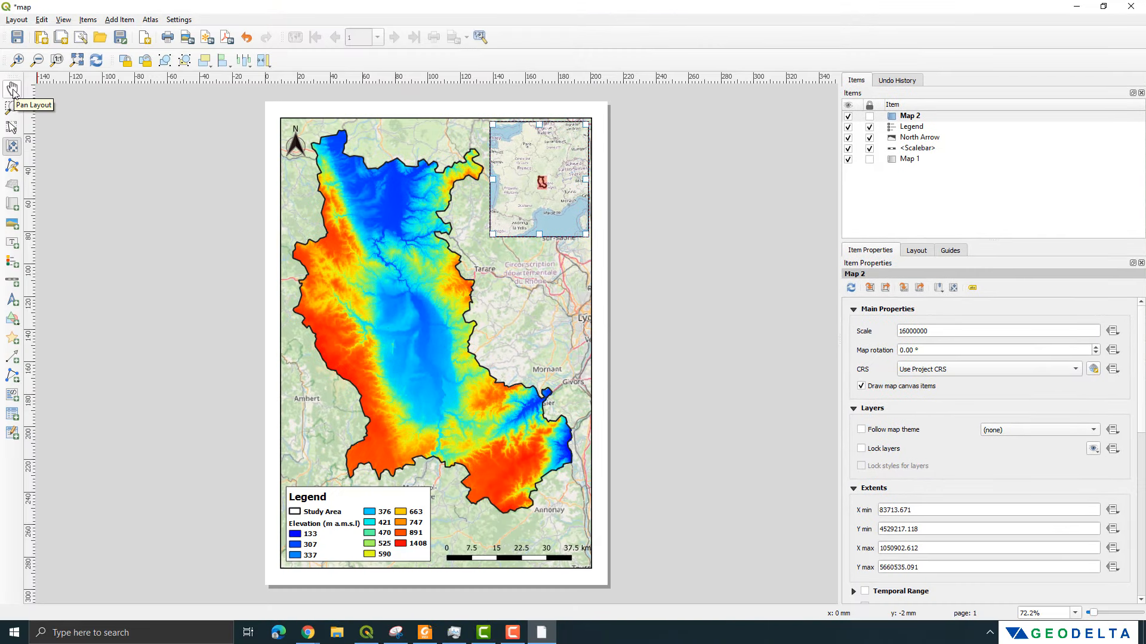
# - Move the Map 2 inset lower on the page and fine-tune the position of Map 1's content within its frame
pyautogui.click(13, 91)
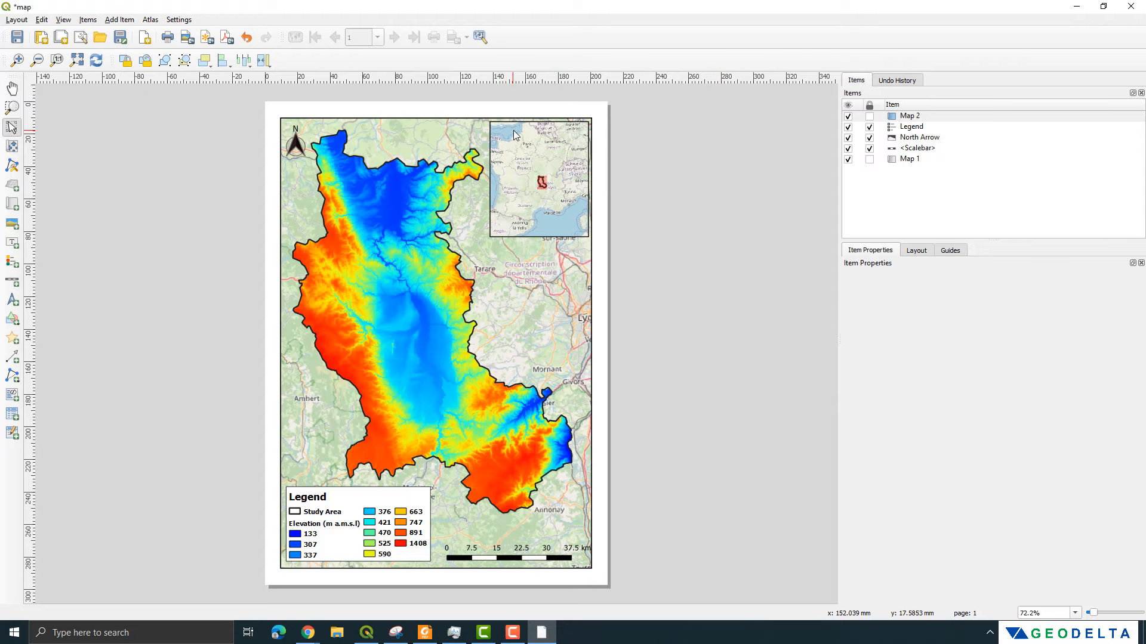
pyautogui.moveTo(529, 148); pyautogui.dragTo(528, 170)
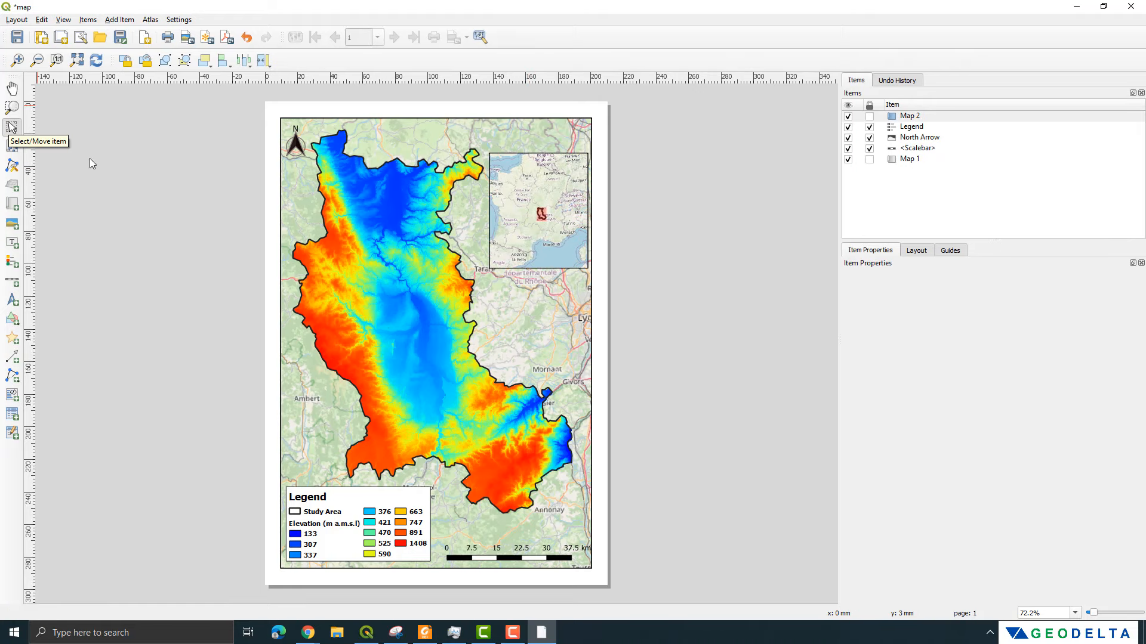
pyautogui.click(429, 137)
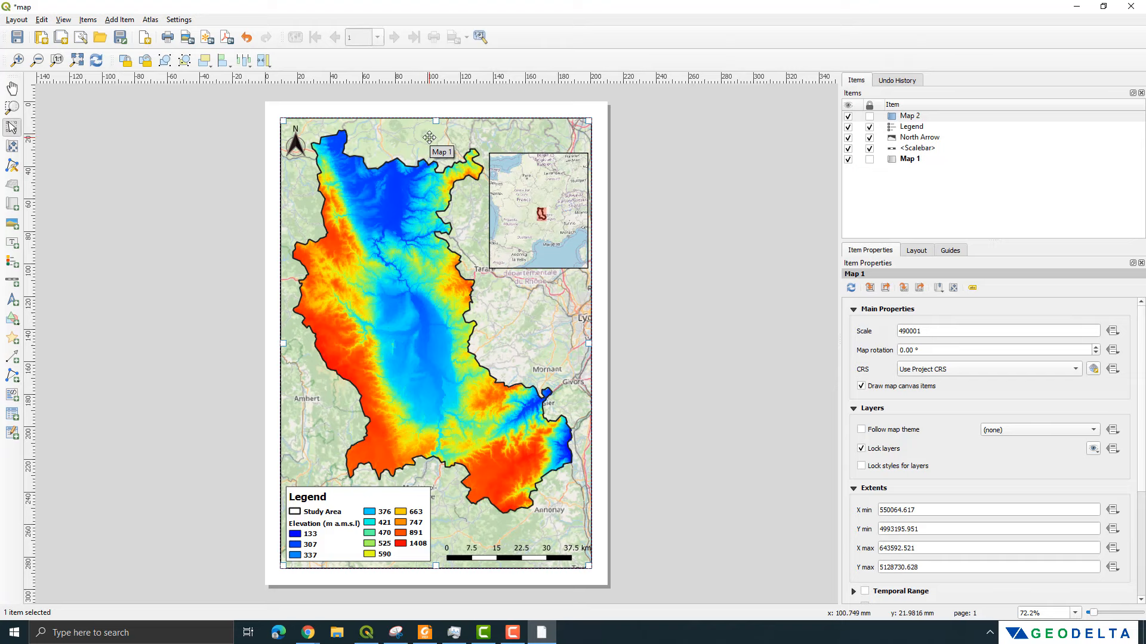
pyautogui.click(12, 146)
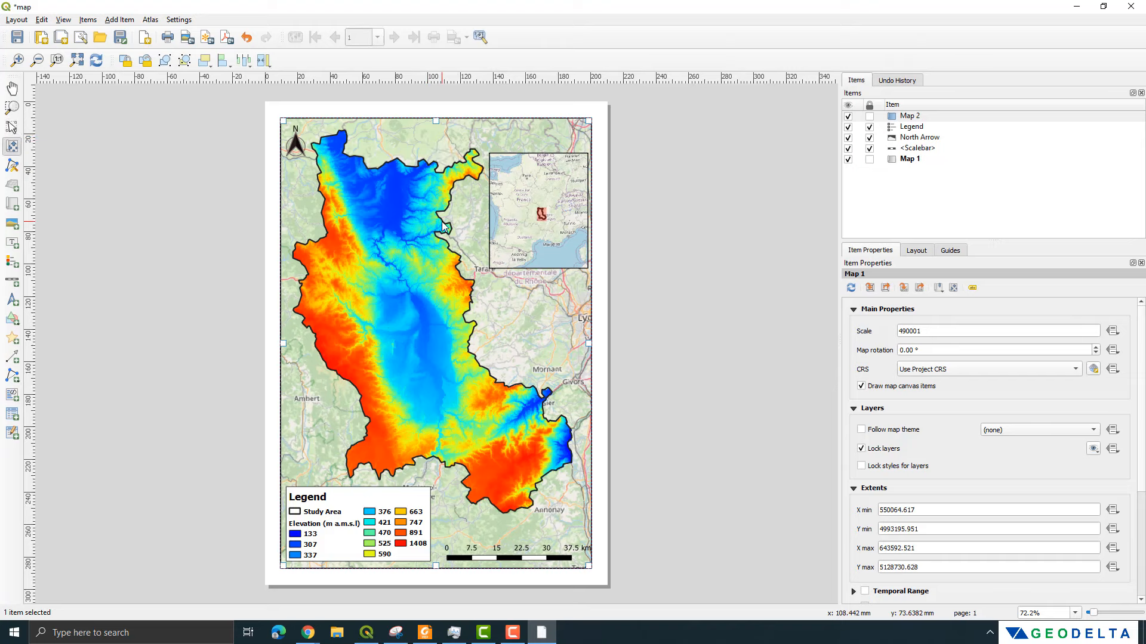
pyautogui.moveTo(444, 226); pyautogui.dragTo(444, 232)
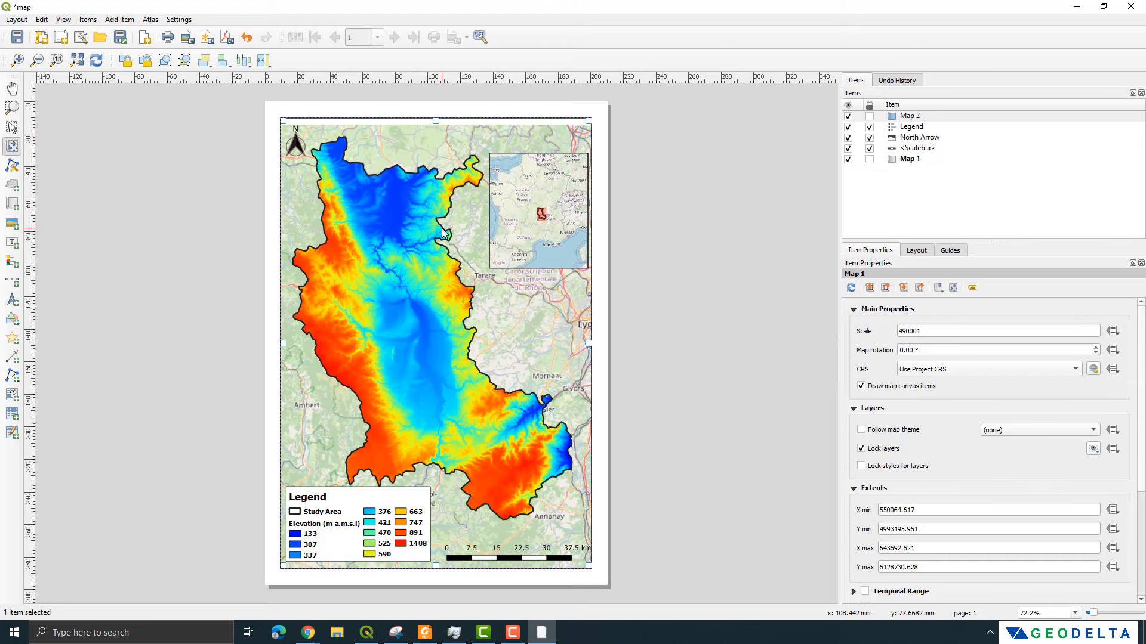
pyautogui.moveTo(443, 228); pyautogui.dragTo(443, 224)
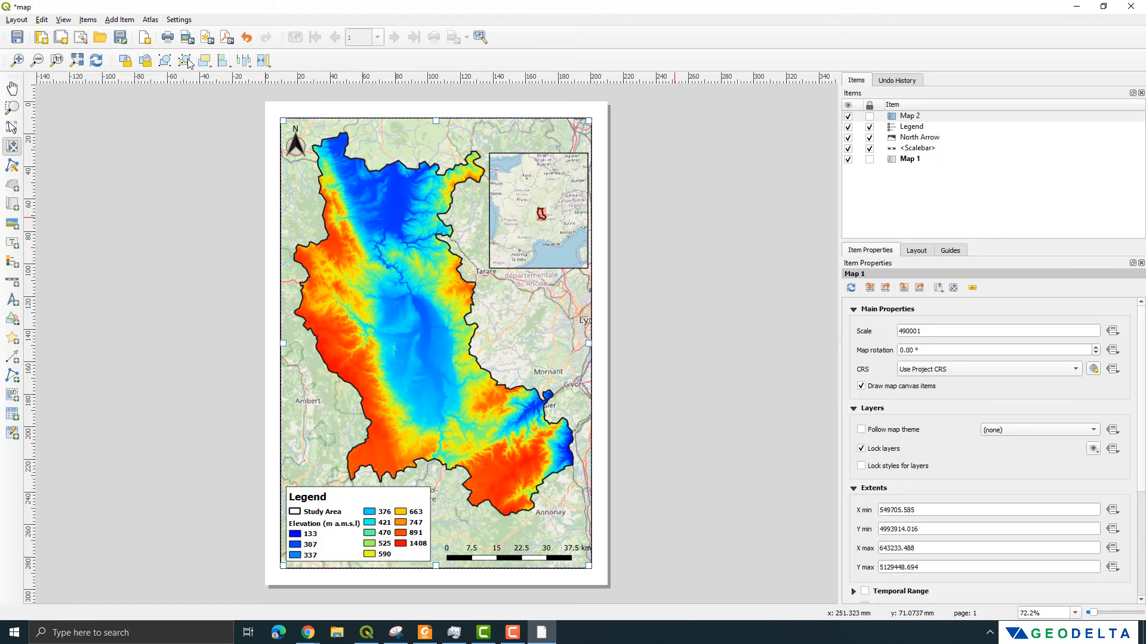
pyautogui.click(12, 88)
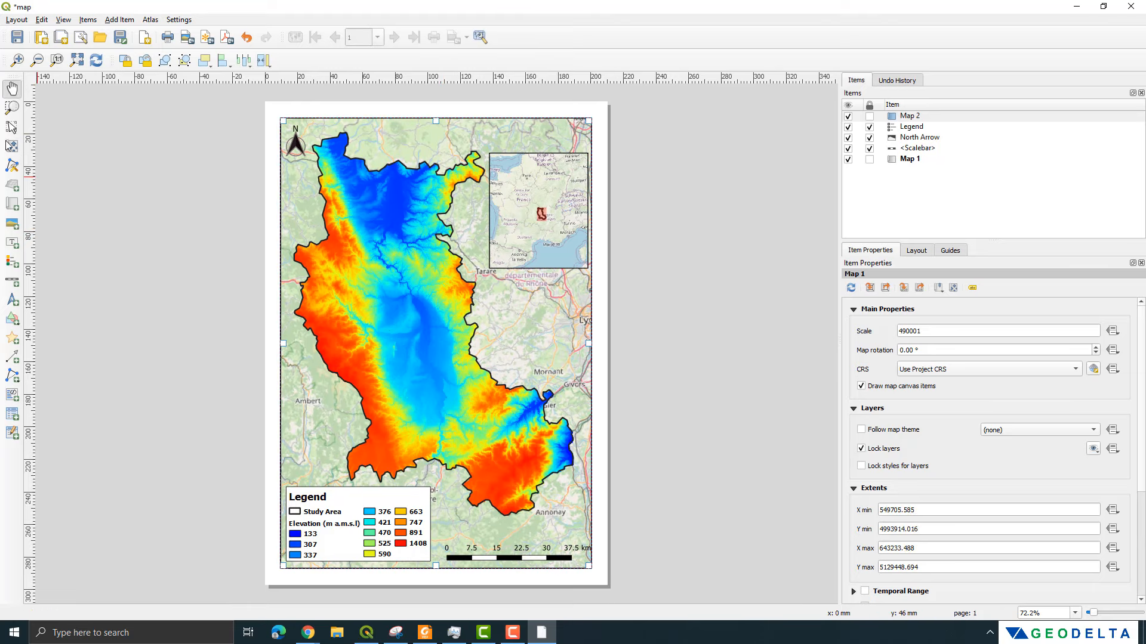
pyautogui.click(12, 127)
pyautogui.click(192, 202)
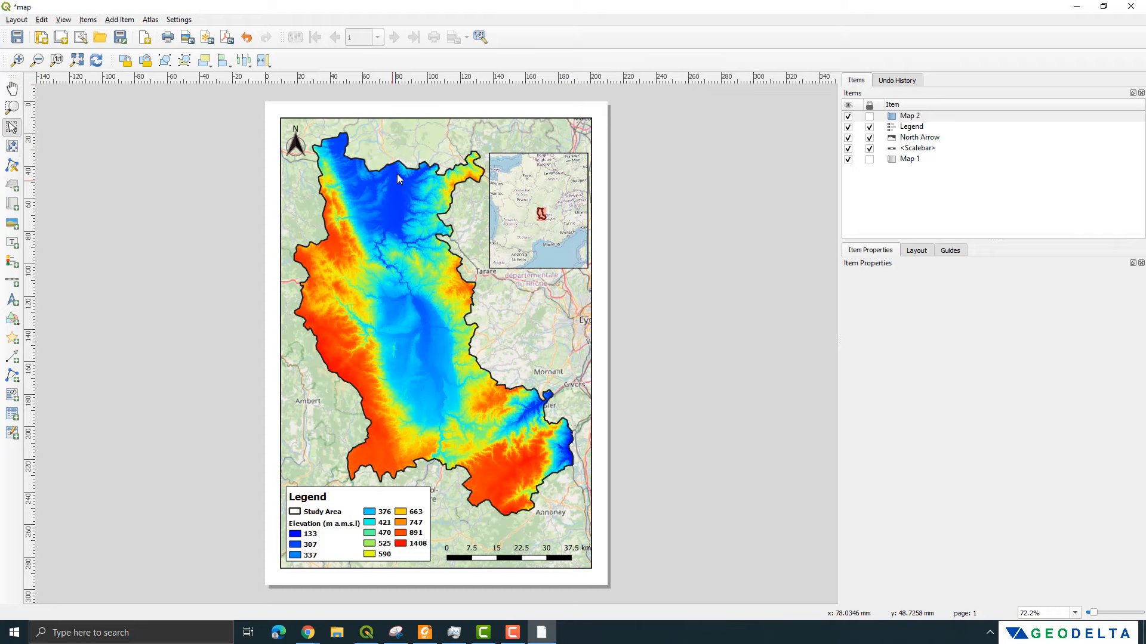
# - Add a text label beside the page and set its text to "Key Plan"
pyautogui.click(88, 20)
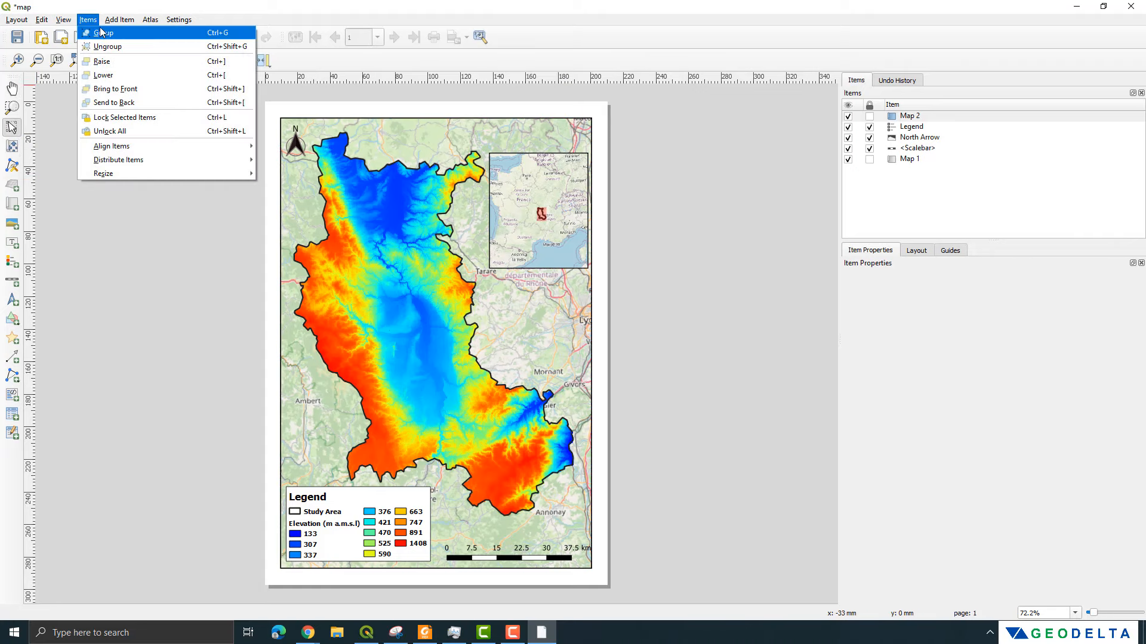
pyautogui.moveTo(113, 23)
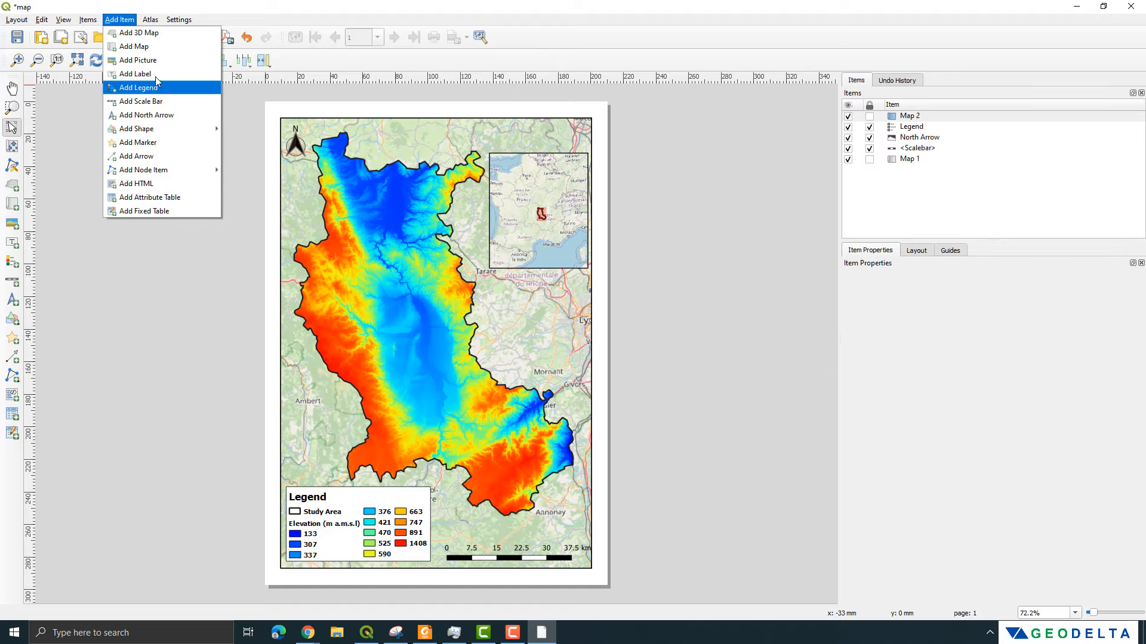
pyautogui.click(136, 73)
pyautogui.moveTo(638, 251); pyautogui.dragTo(756, 276)
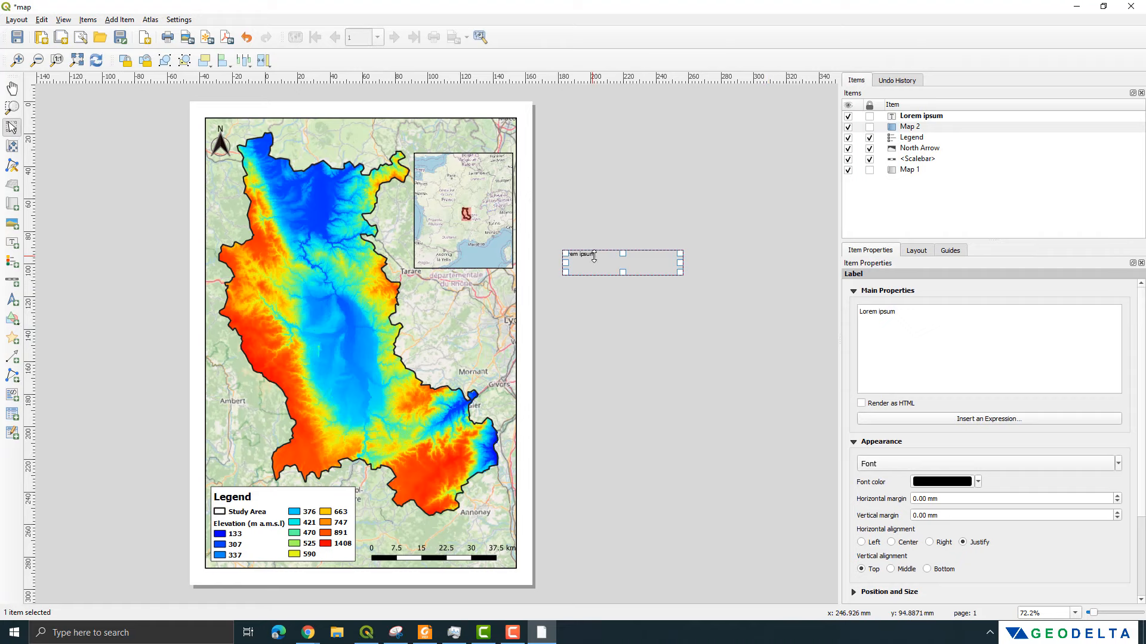
pyautogui.moveTo(938, 315); pyautogui.dragTo(858, 310)
pyautogui.write('Key Plan')
pyautogui.moveTo(852, 309); pyautogui.dragTo(890, 319)
pyautogui.click(695, 299)
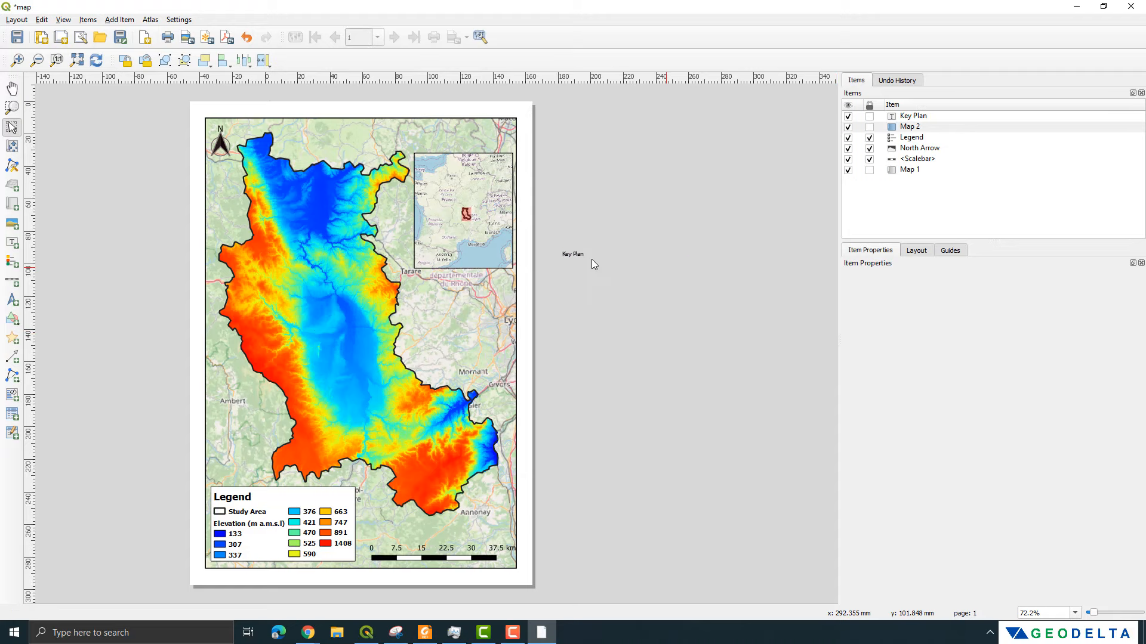
# - Shrink the Key Plan label around its text and format it as centered, bold, 15 pt
pyautogui.click(594, 259)
pyautogui.moveTo(680, 261); pyautogui.dragTo(590, 263)
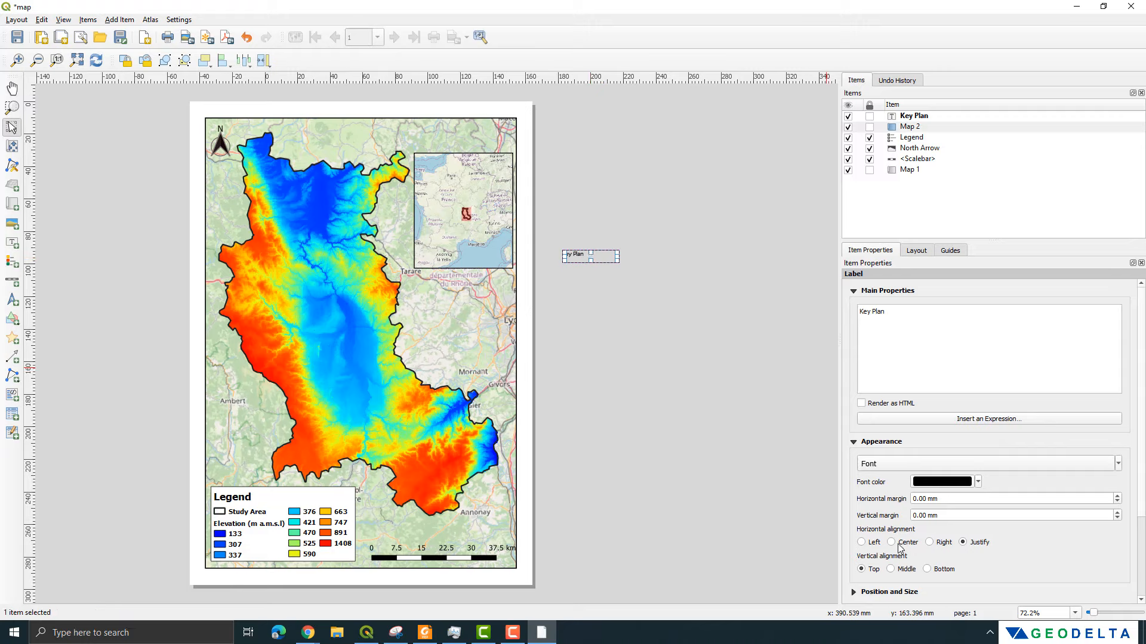
pyautogui.moveTo(616, 254); pyautogui.dragTo(608, 256)
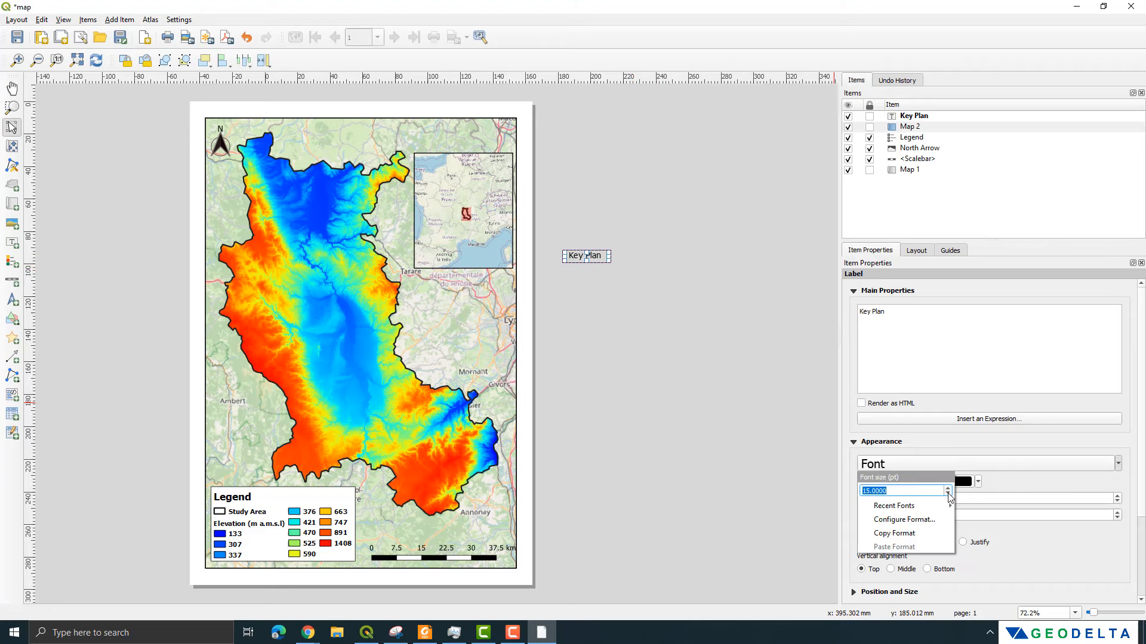
pyautogui.click(949, 493)
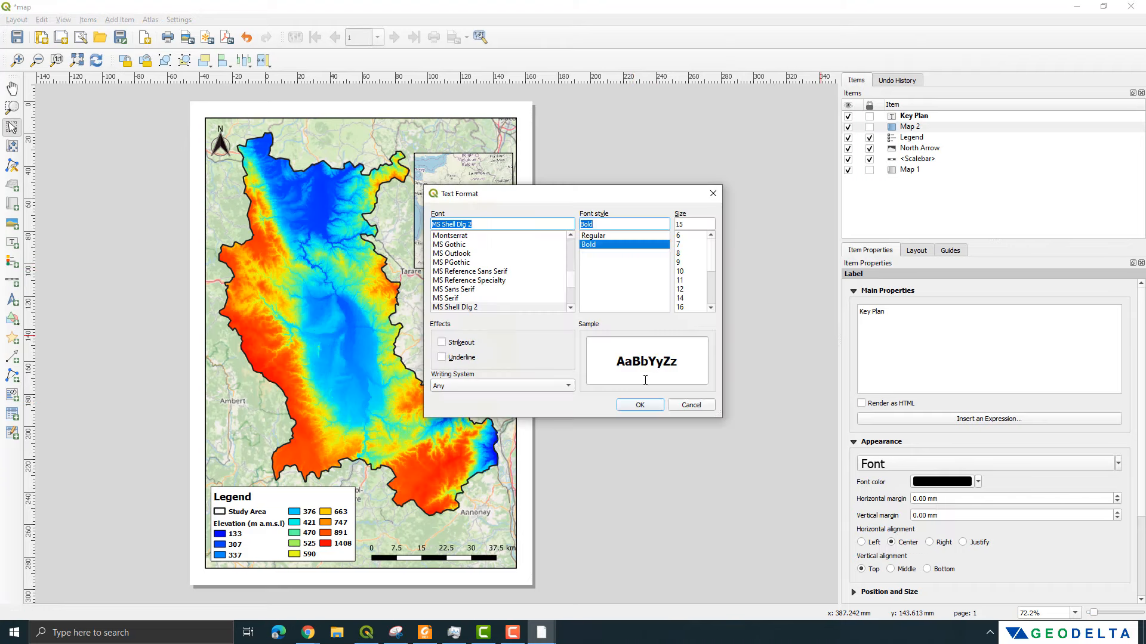
pyautogui.click(643, 404)
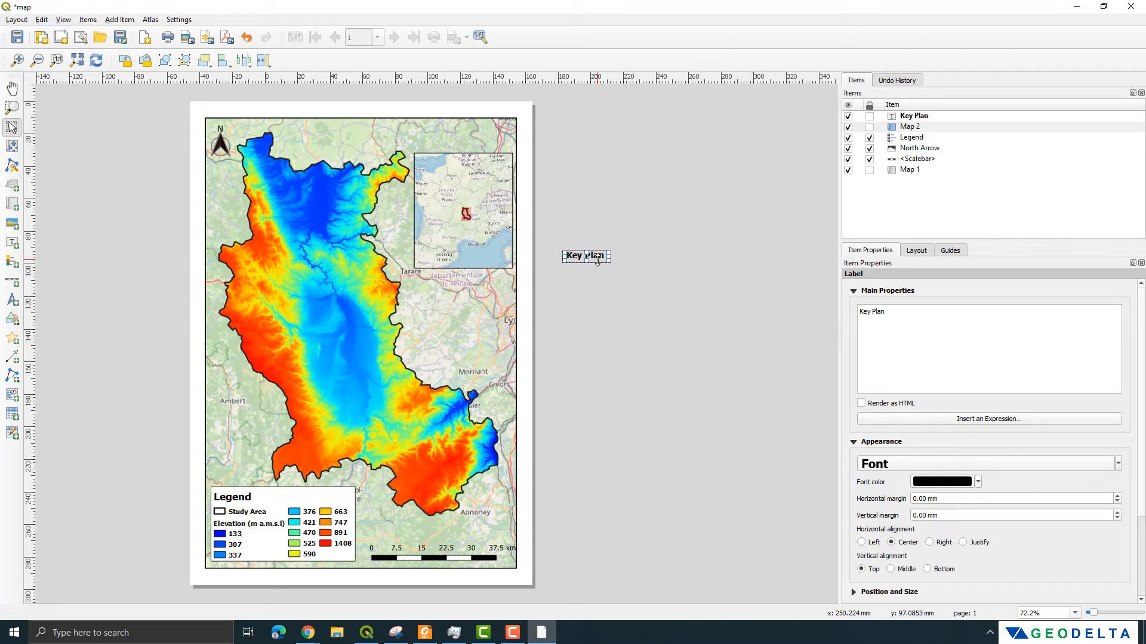
# - Place the Key Plan label in the upper-left corner of the Map 2 inset and enable its frame
pyautogui.click(600, 258)
pyautogui.moveTo(600, 258); pyautogui.dragTo(454, 161)
pyautogui.scroll(-3, 895, 549)
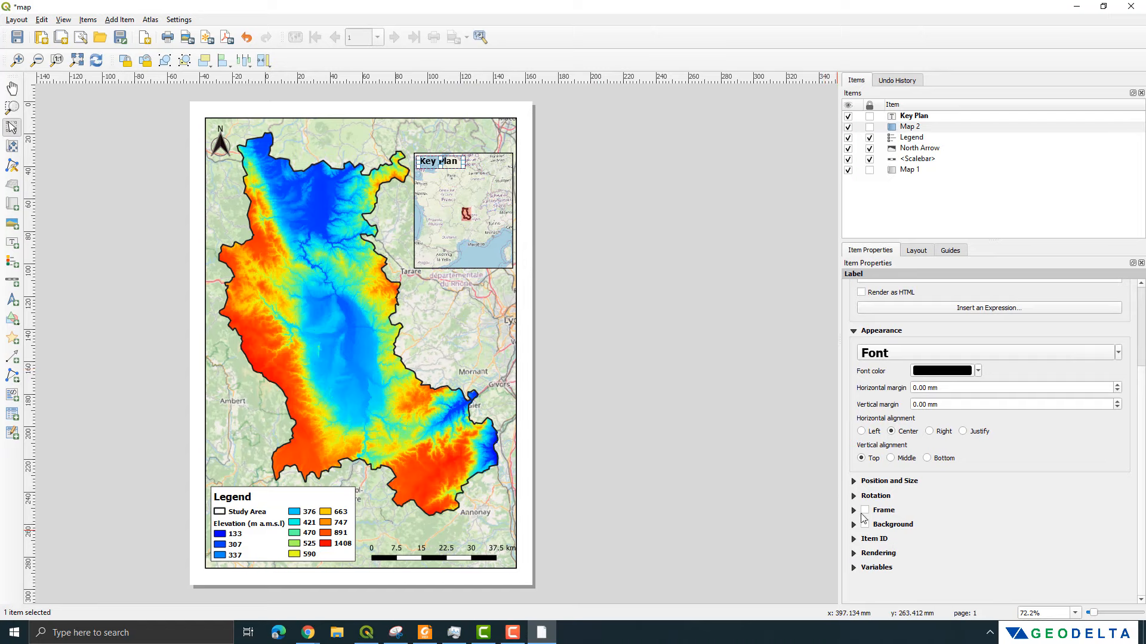
pyautogui.click(864, 512)
pyautogui.click(653, 385)
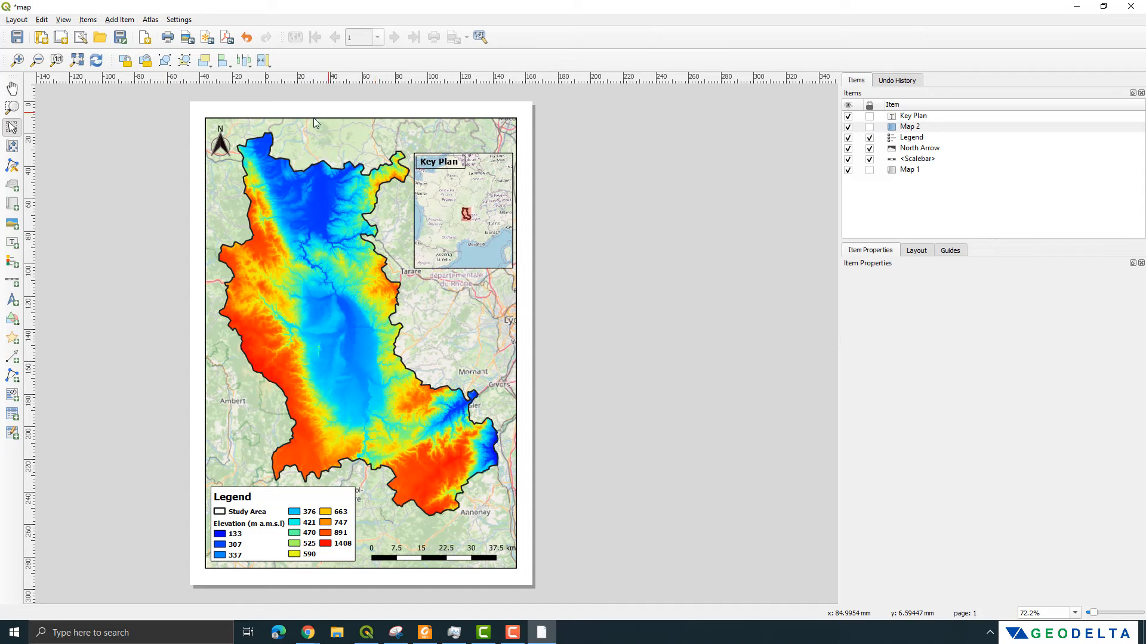
# - Add a second, wider label beside the page with the text "Digital Elevation Map of the Study Area"
pyautogui.click(122, 20)
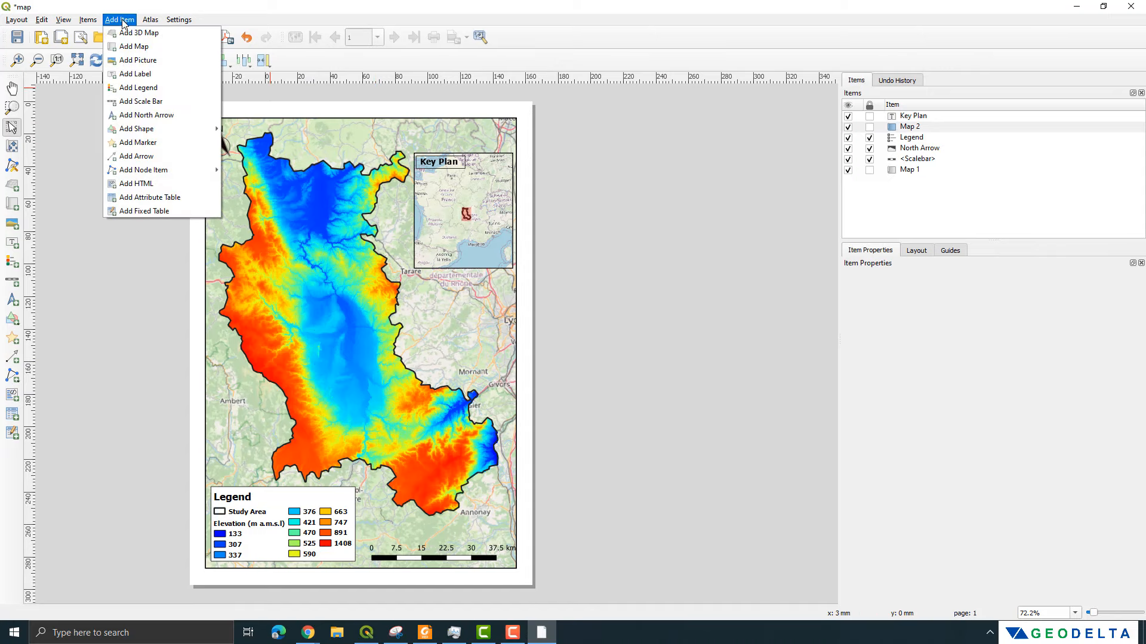
pyautogui.click(150, 73)
pyautogui.moveTo(572, 251); pyautogui.dragTo(775, 280)
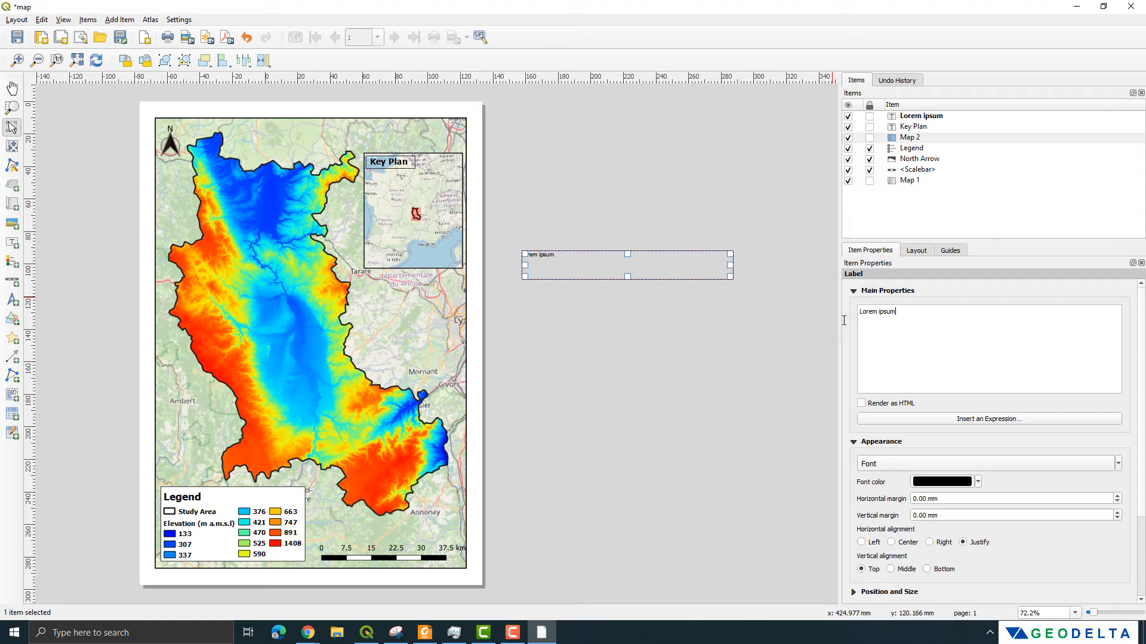
pyautogui.hotkey('ctrl', 'a')
pyautogui.write('Digital Elevation Map')
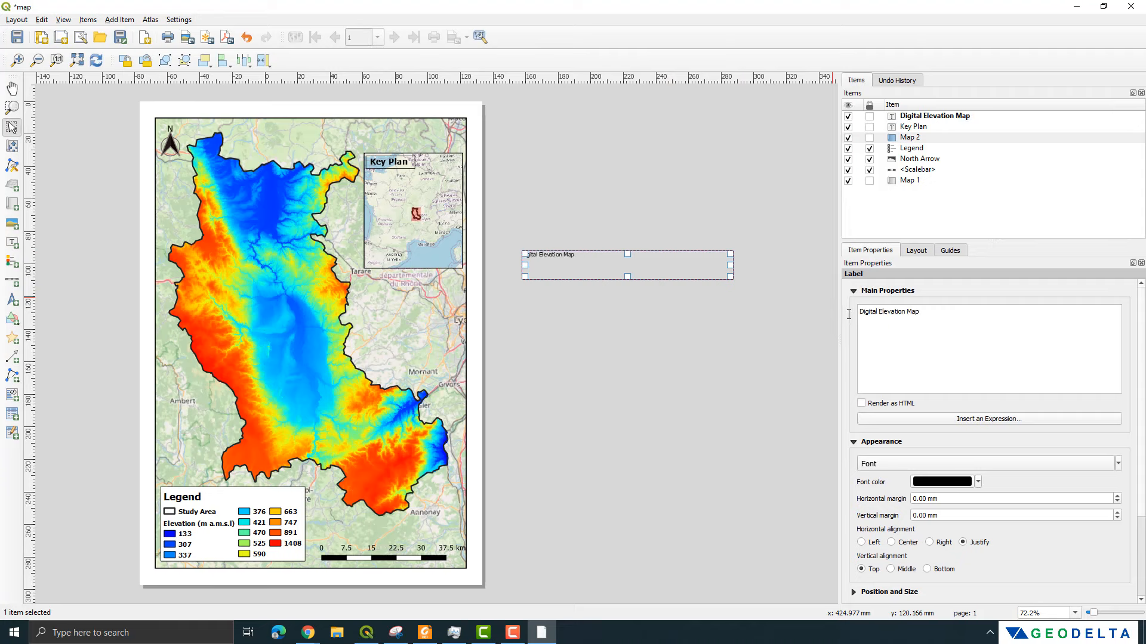
pyautogui.write('of the Study Area')
pyautogui.click(656, 255)
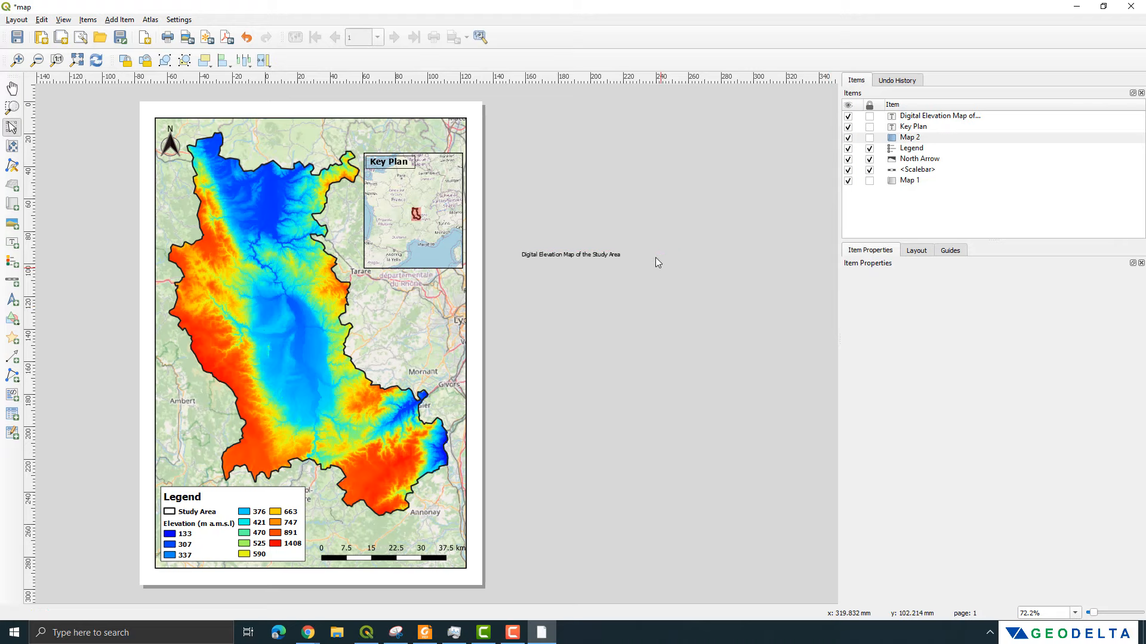
# - Format the title label in bold Arial at 17 pt, with centered horizontal and middle vertical alignment
pyautogui.click(647, 257)
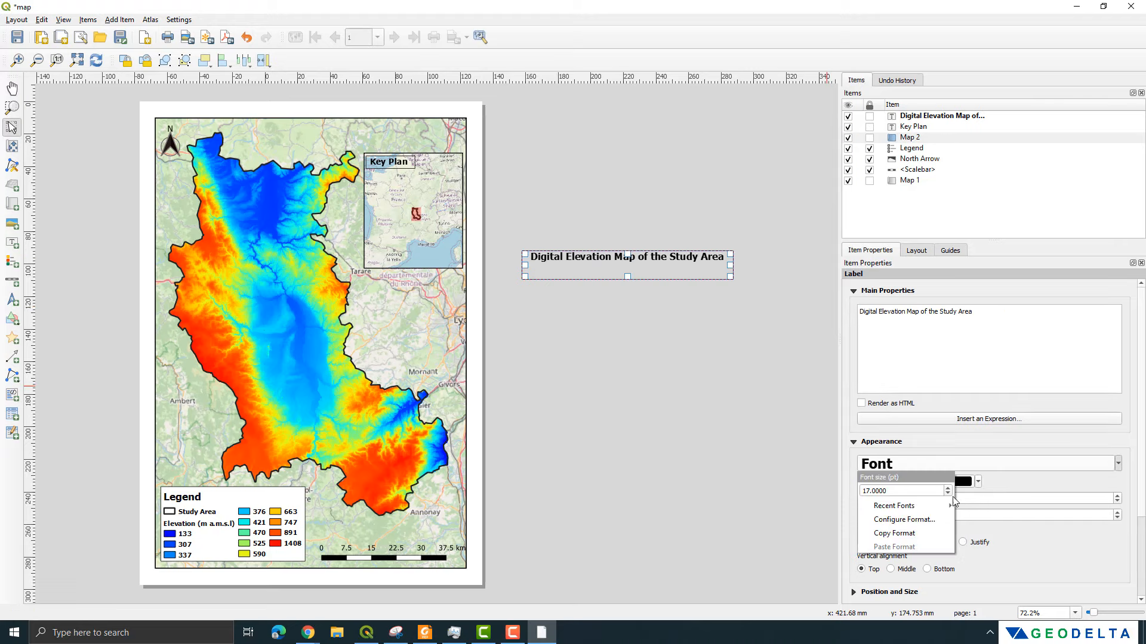
pyautogui.click(940, 519)
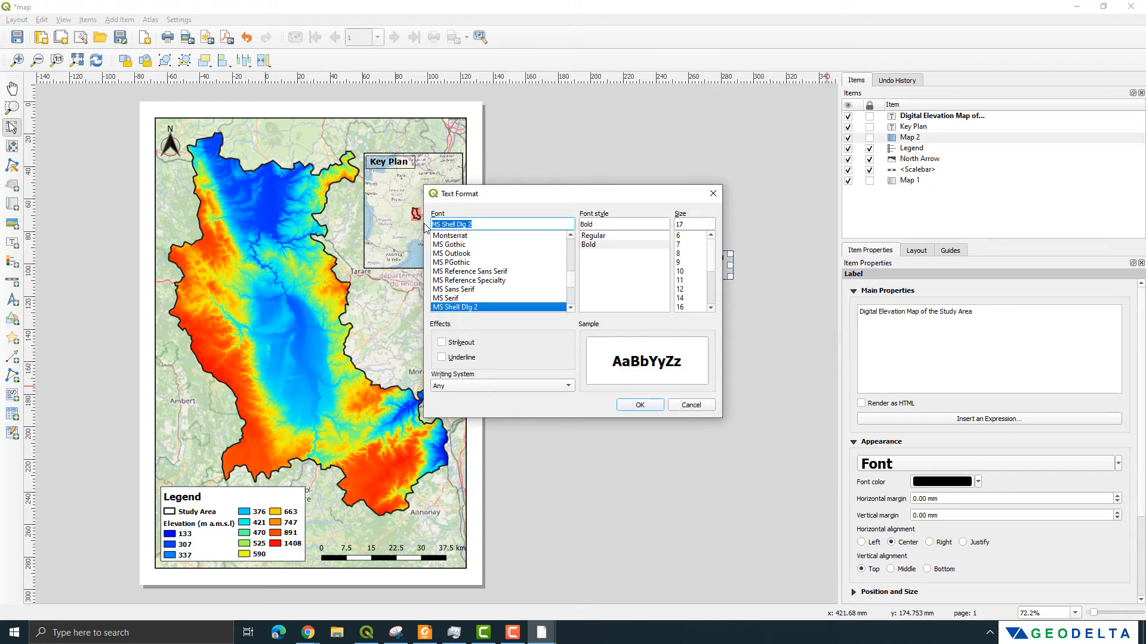
pyautogui.write('Arial')
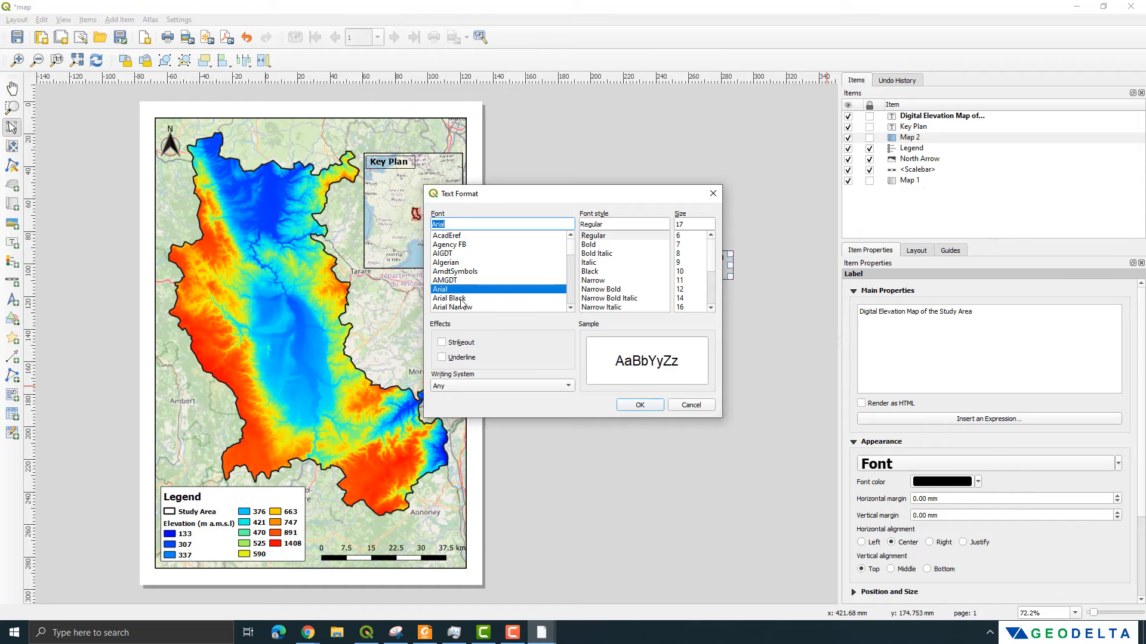
pyautogui.click(636, 405)
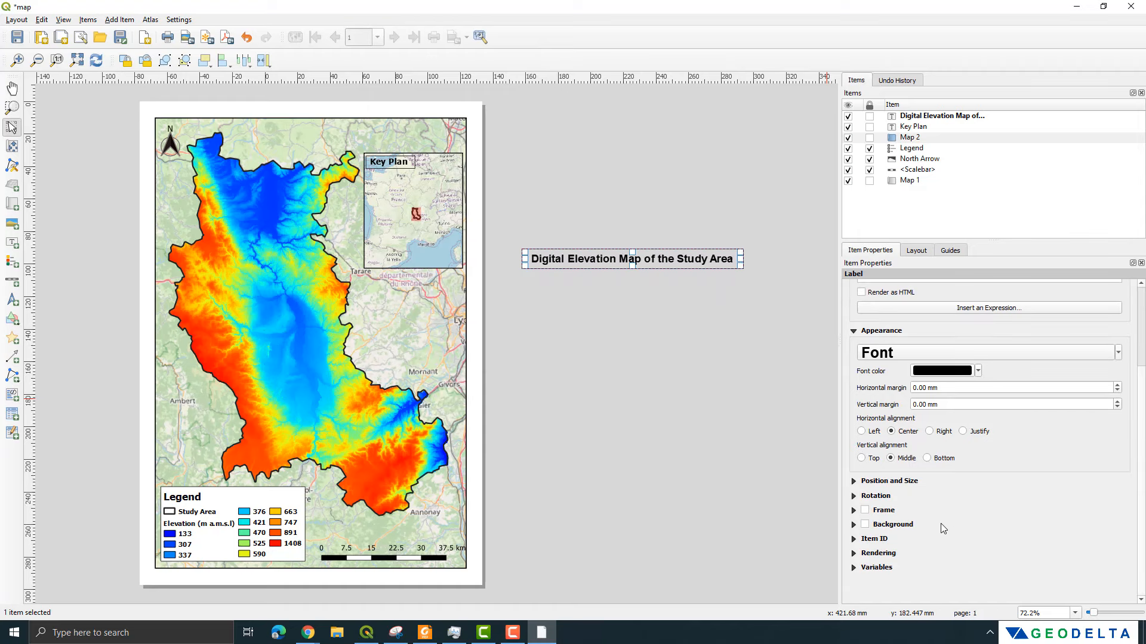
# - Enable the title label's background and give it a pale yellow color
pyautogui.click(864, 525)
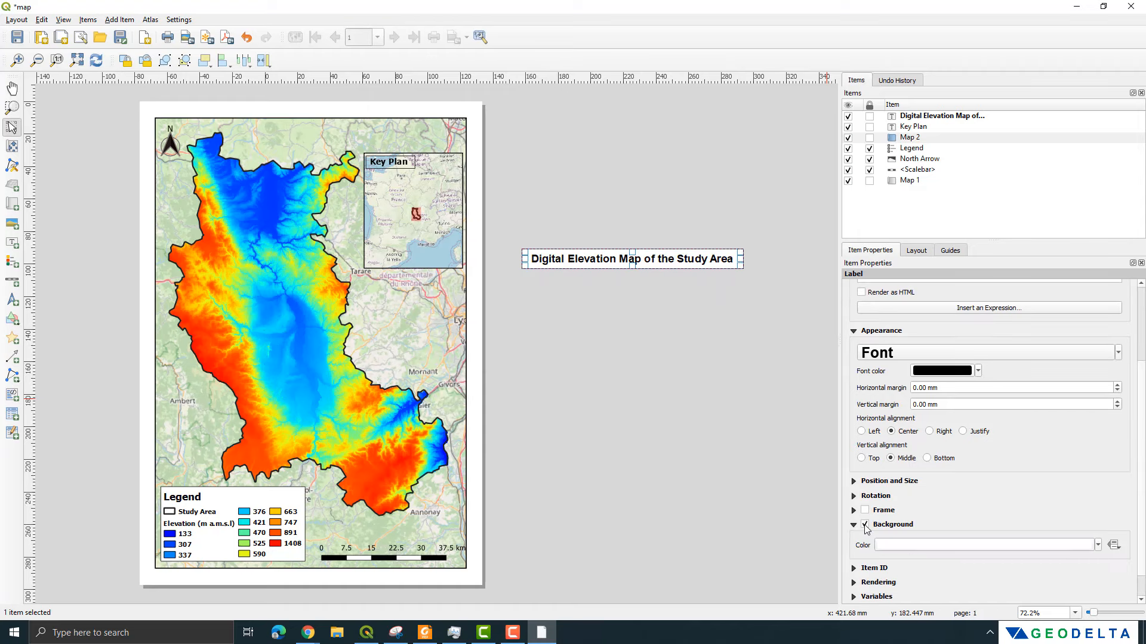
pyautogui.click(1098, 546)
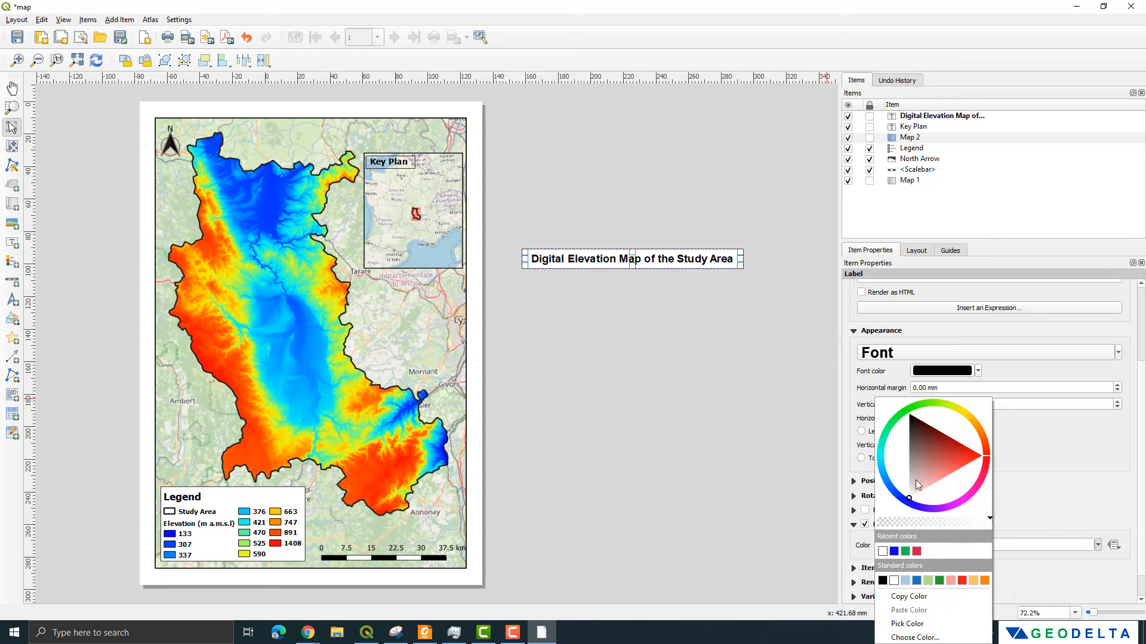
pyautogui.moveTo(898, 494); pyautogui.dragTo(885, 477)
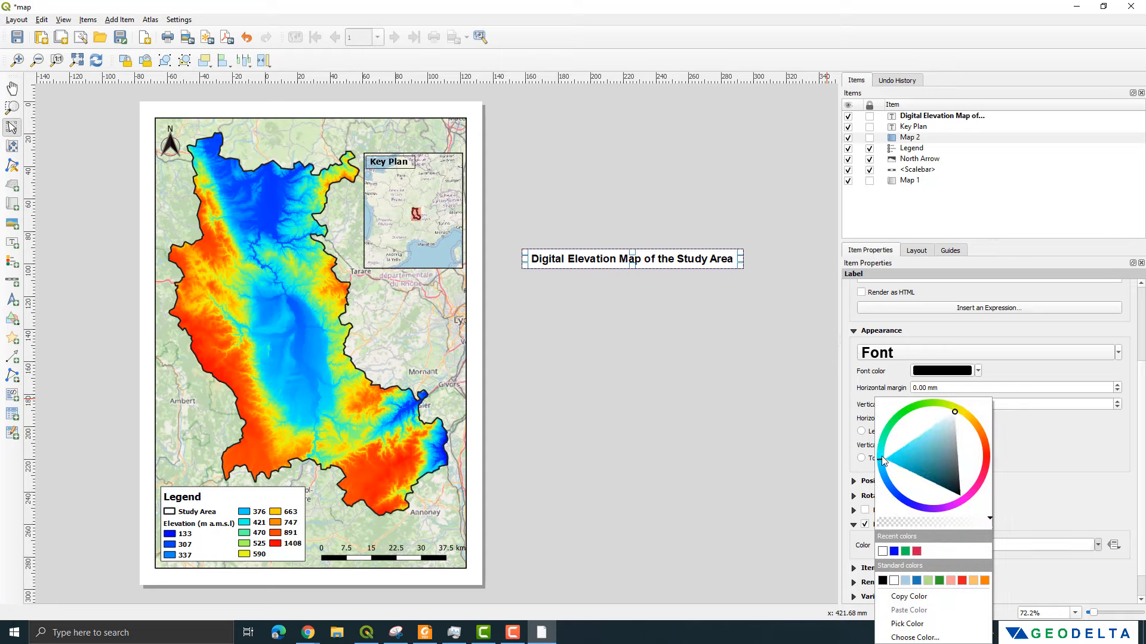
pyautogui.click(955, 425)
pyautogui.moveTo(929, 441)
pyautogui.mouseDown()
pyautogui.moveTo(929, 460)
pyautogui.moveTo(940, 448)
pyautogui.moveTo(914, 449)
pyautogui.moveTo(940, 435)
pyautogui.moveTo(933, 485)
pyautogui.moveTo(919, 473)
pyautogui.moveTo(947, 477)
pyautogui.mouseUp()
pyautogui.click(690, 299)
# - Move the title label to the top centre of Map 1 and set its font size to 16 pt
pyautogui.click(678, 263)
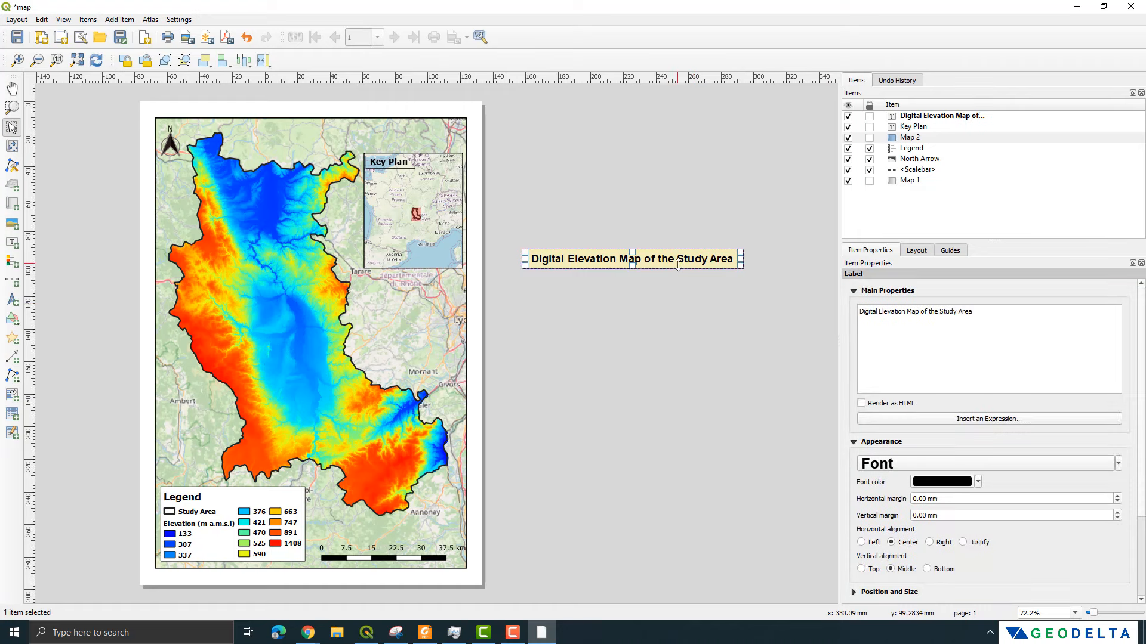
pyautogui.moveTo(644, 257); pyautogui.dragTo(339, 130)
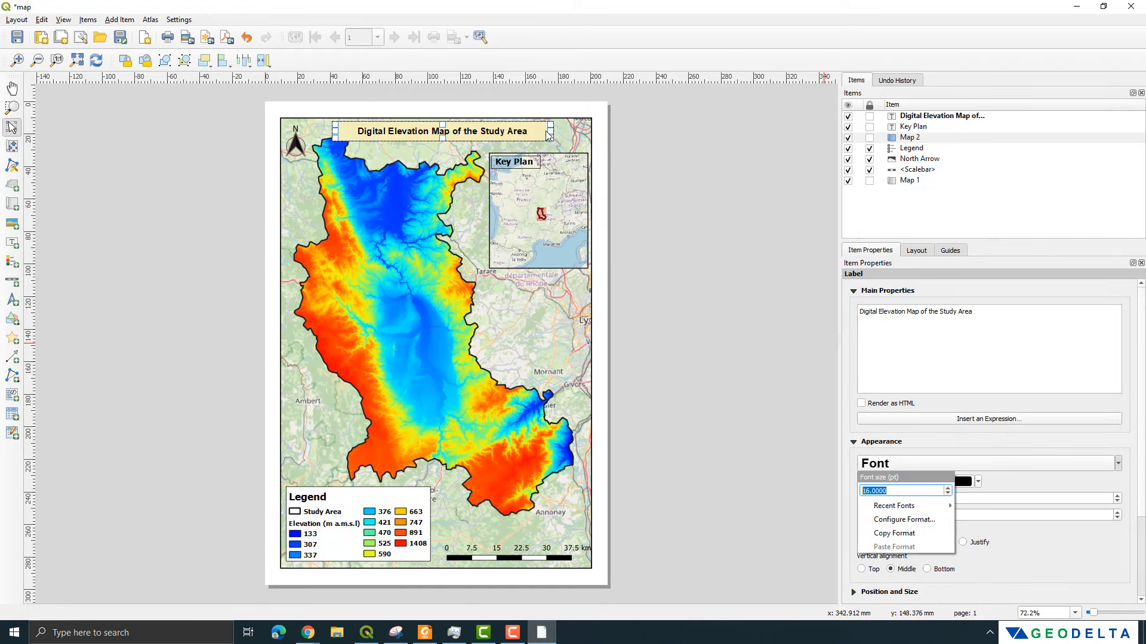
pyautogui.click(644, 193)
pyautogui.click(506, 132)
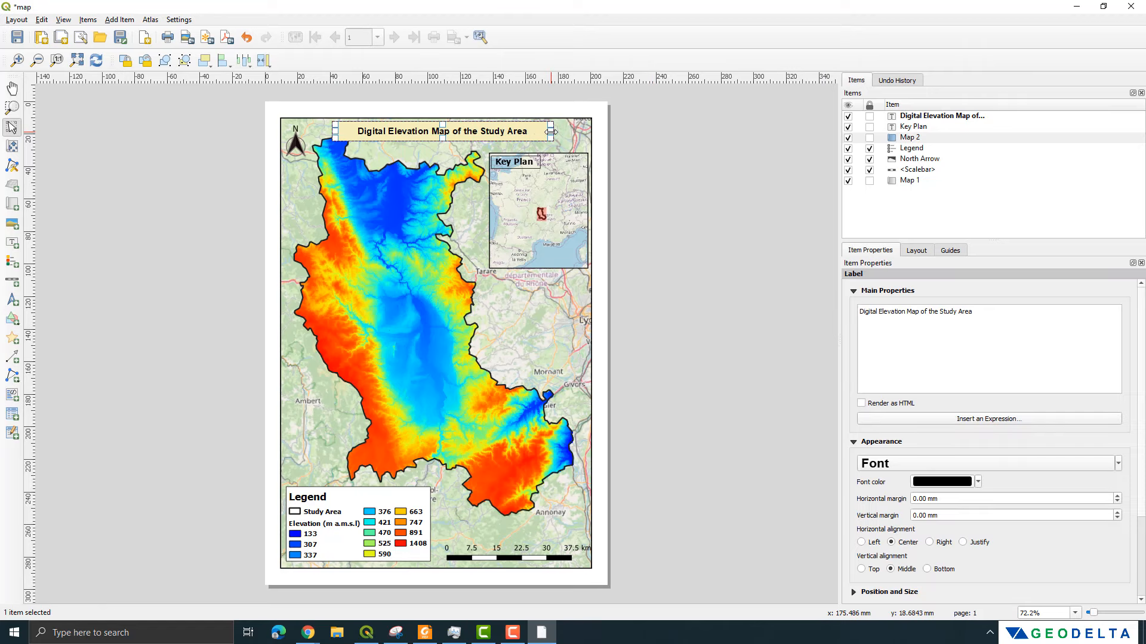
# - Narrow the title label to fit its text and enable its frame
pyautogui.moveTo(550, 130)
pyautogui.mouseDown()
pyautogui.moveTo(522, 131)
pyautogui.moveTo(533, 131)
pyautogui.mouseUp()
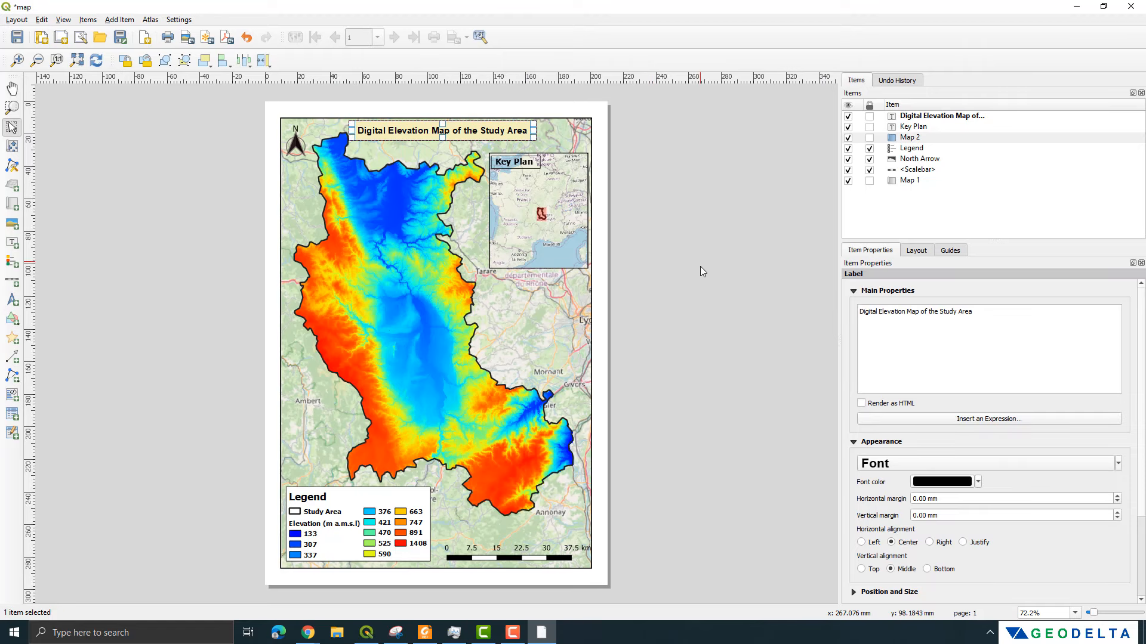
pyautogui.scroll(-3, 1141, 366)
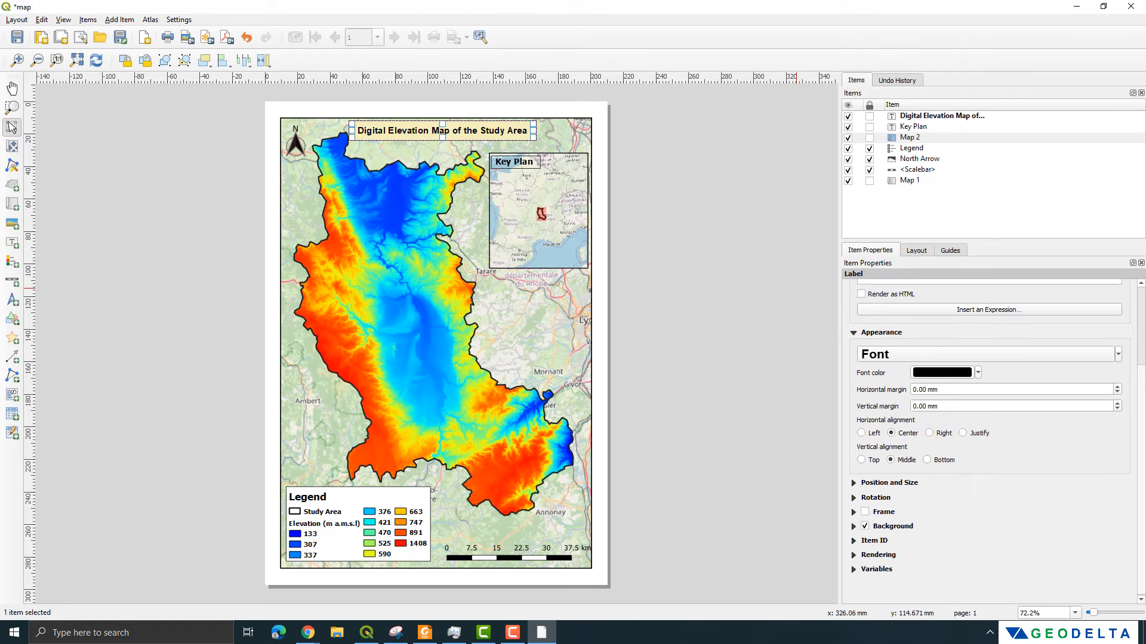
pyautogui.click(864, 512)
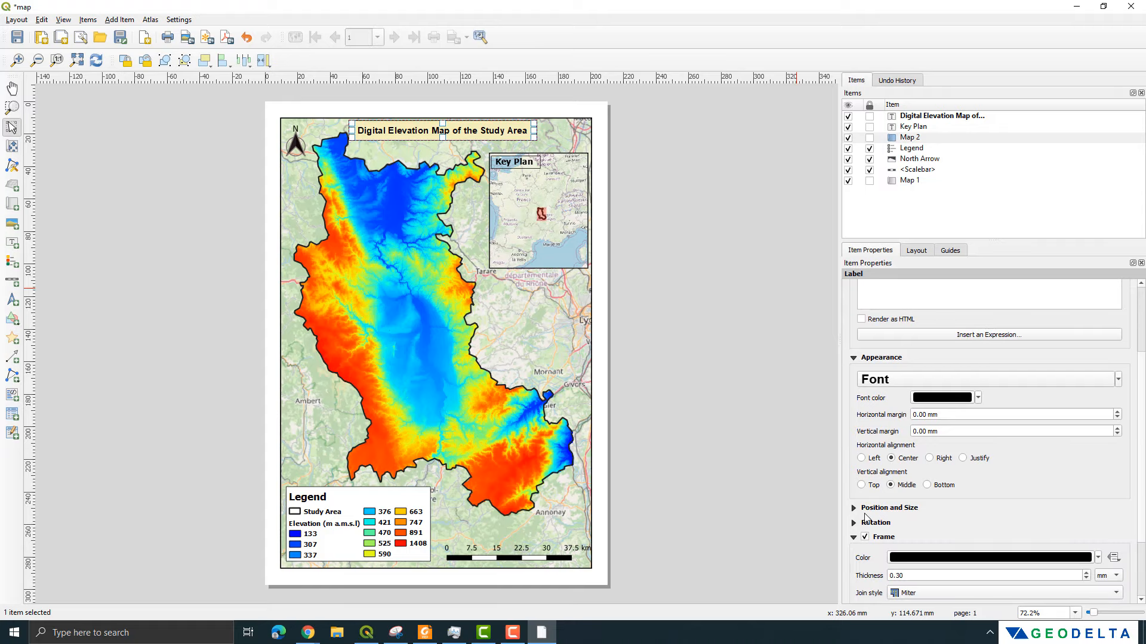
# - Add a coordinate grid to Map 1 and open the grid's properties for modification
pyautogui.click(761, 405)
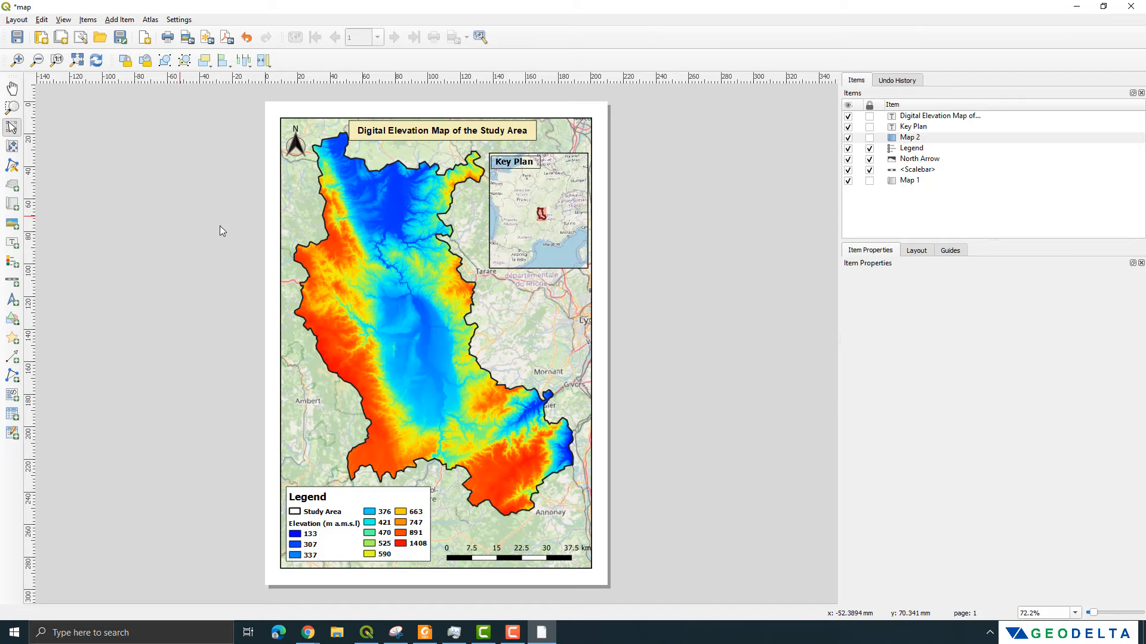
pyautogui.click(313, 218)
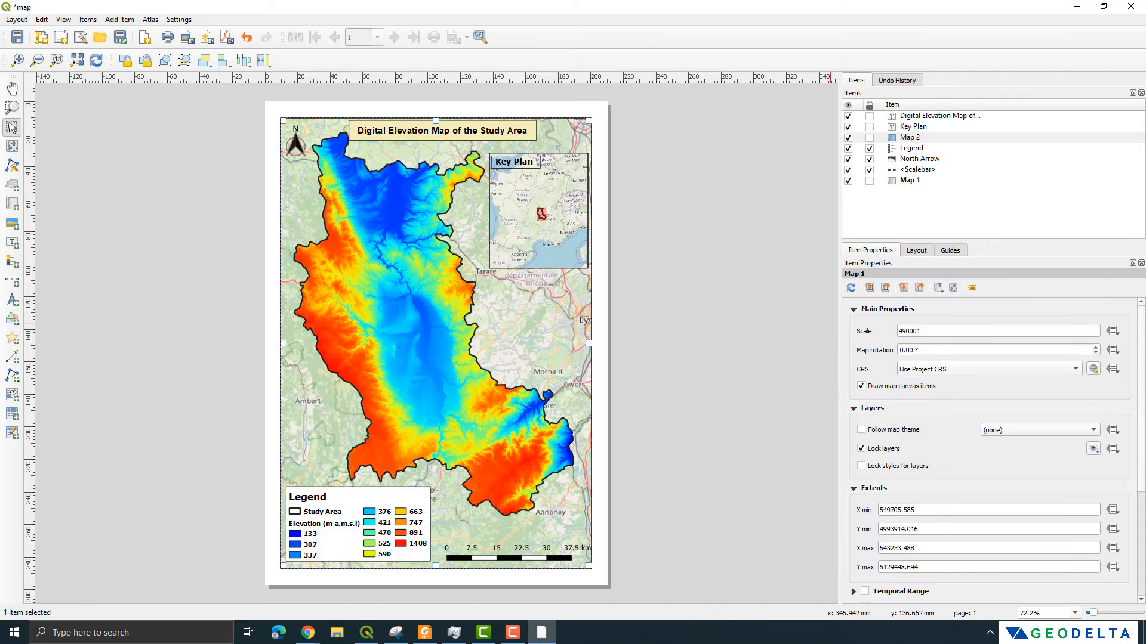
pyautogui.moveTo(1141, 342); pyautogui.dragTo(1141, 445)
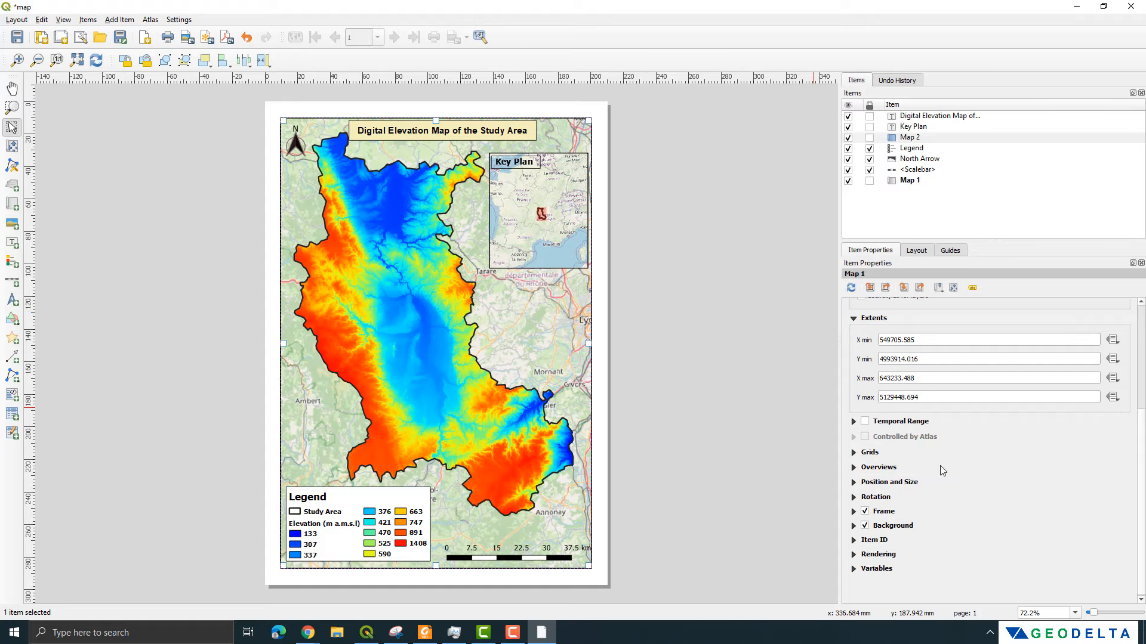
pyautogui.click(854, 452)
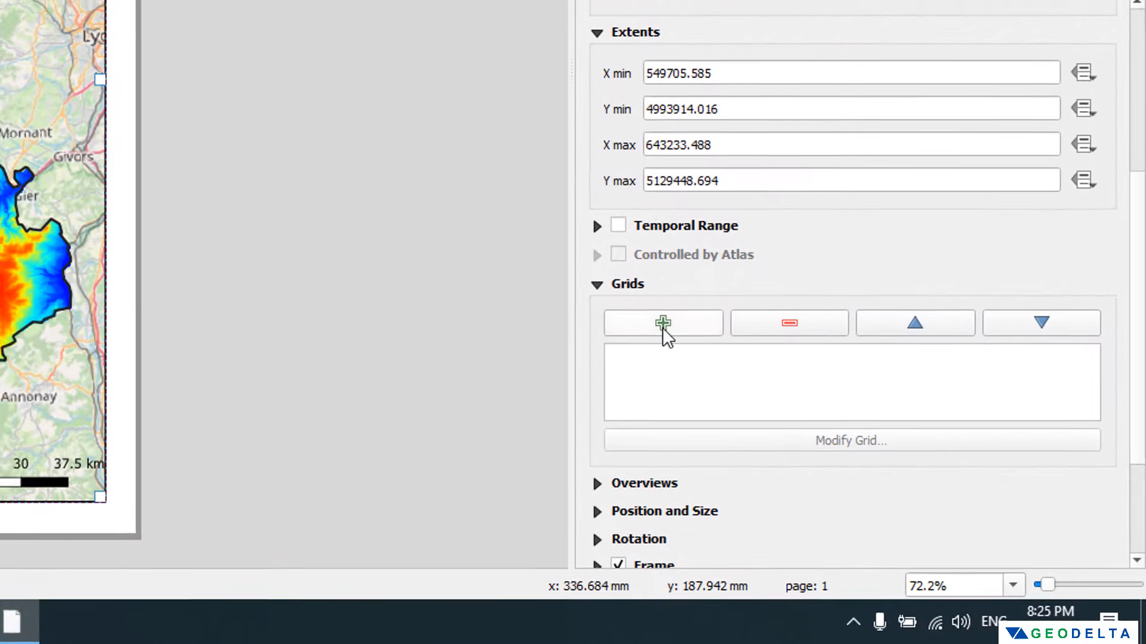
pyautogui.click(662, 325)
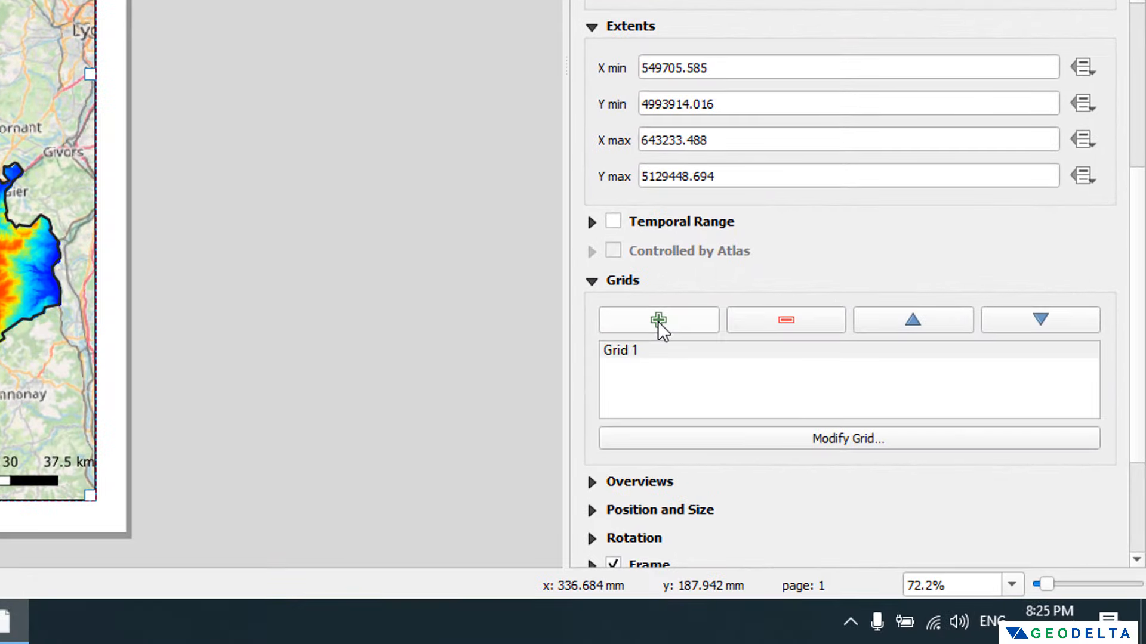
pyautogui.click(659, 354)
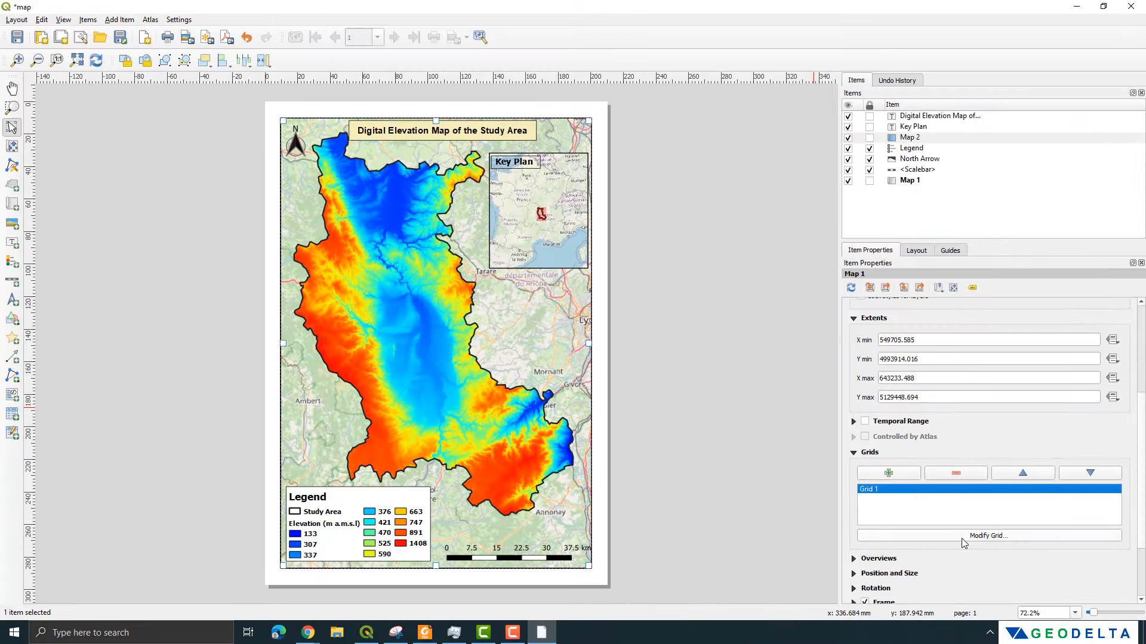
pyautogui.click(961, 537)
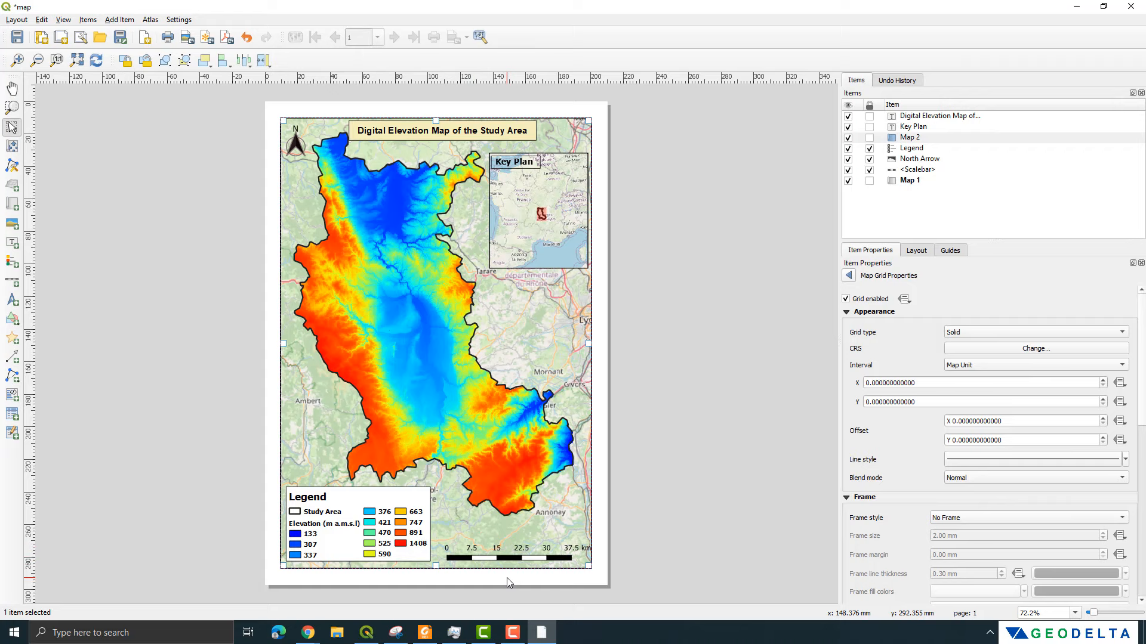
# - Set Map 1's grid X interval to 10000 map units
pyautogui.click(867, 383)
pyautogui.moveTo(942, 385); pyautogui.dragTo(864, 383)
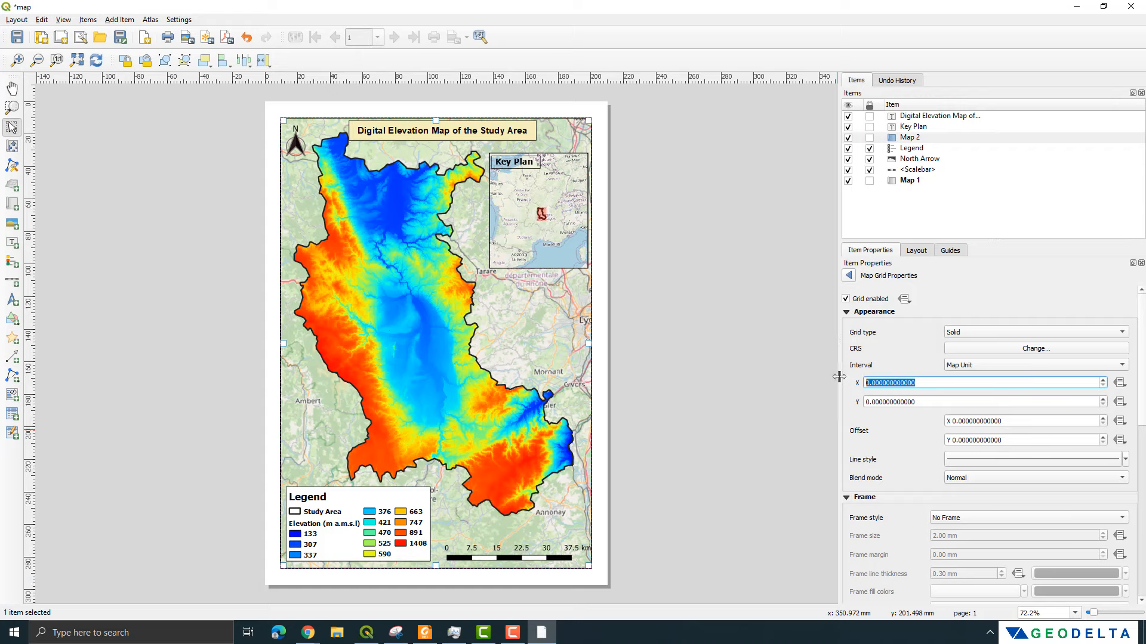
pyautogui.click(980, 366)
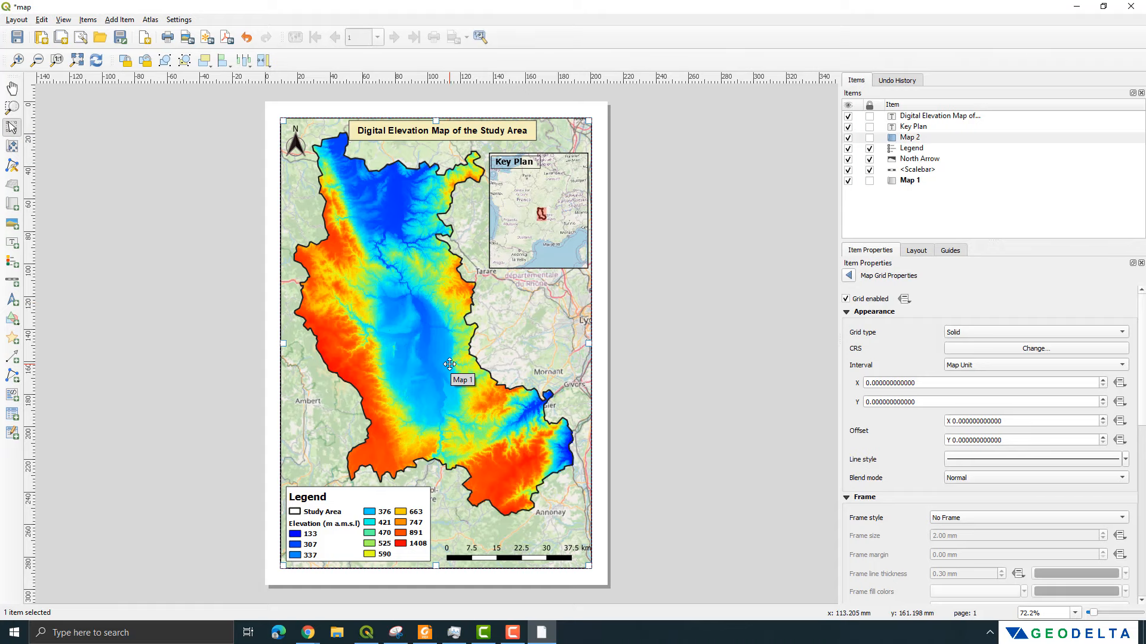
pyautogui.click(934, 383)
pyautogui.hotkey('ctrl', 'a')
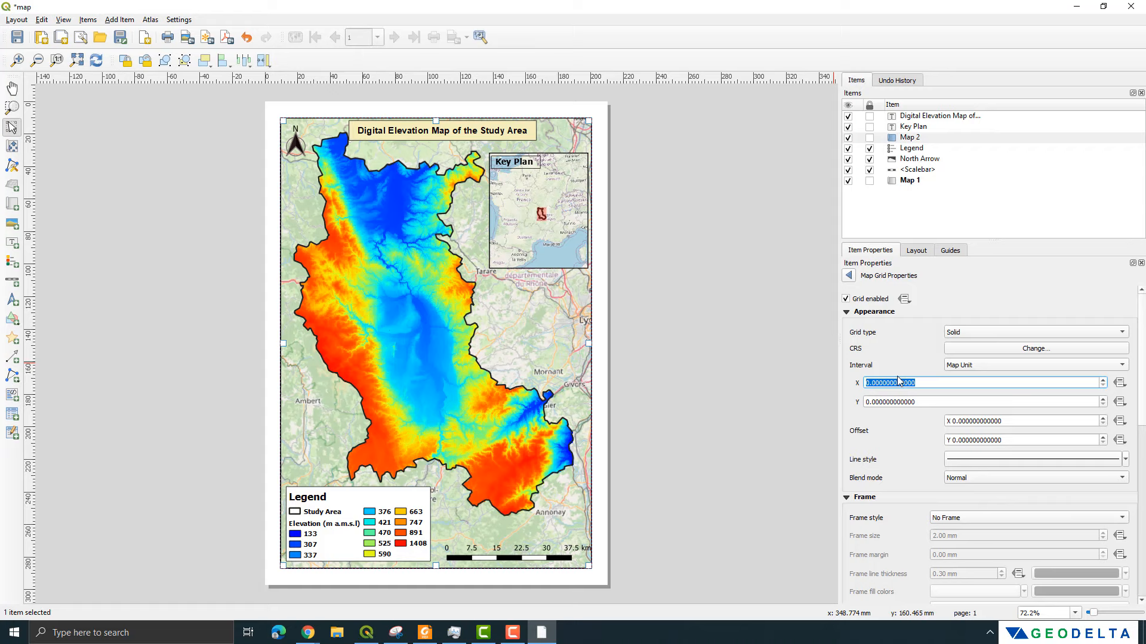
pyautogui.write('10000')
pyautogui.click(800, 436)
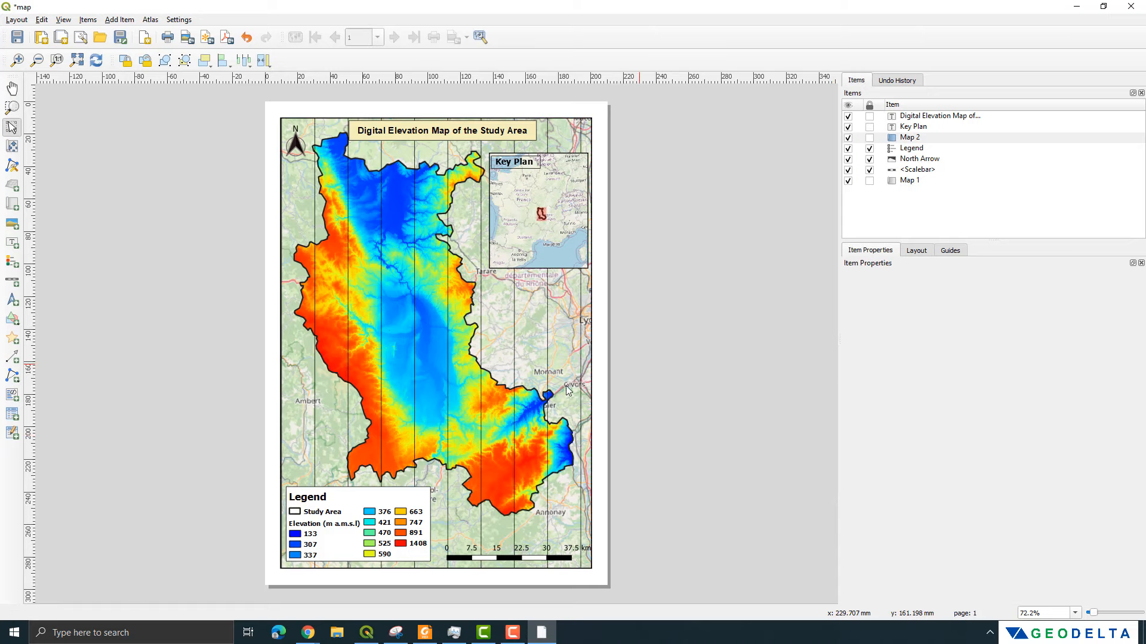
# - Set Map 1's grid Y interval to 15000 map units
pyautogui.click(528, 367)
pyautogui.moveTo(919, 402); pyautogui.dragTo(847, 404)
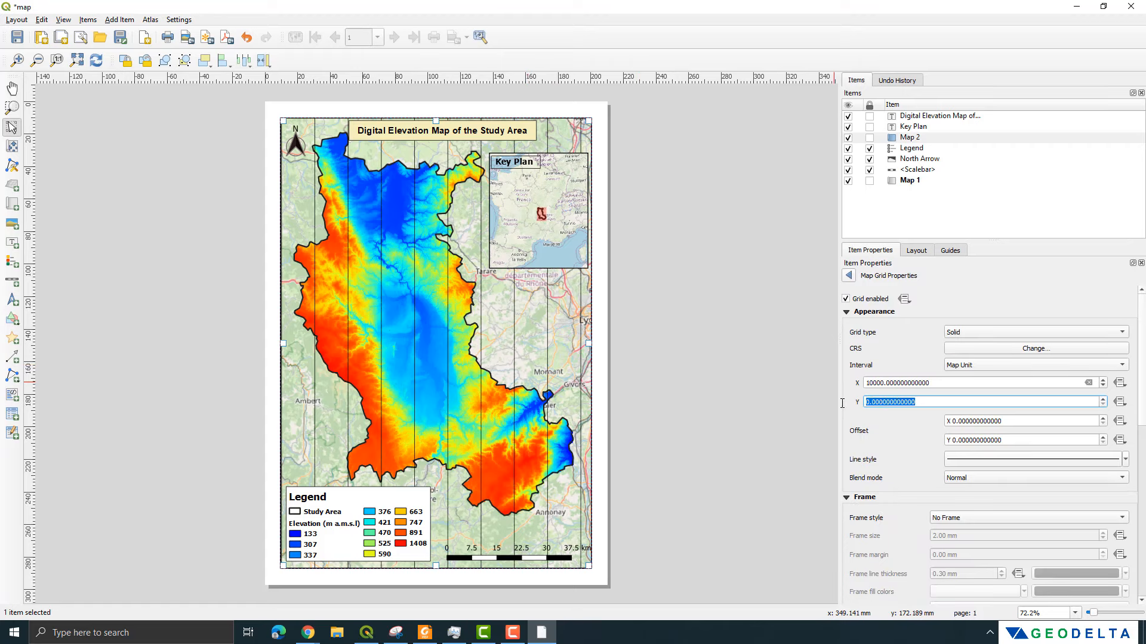
pyautogui.write('15000')
pyautogui.click(988, 422)
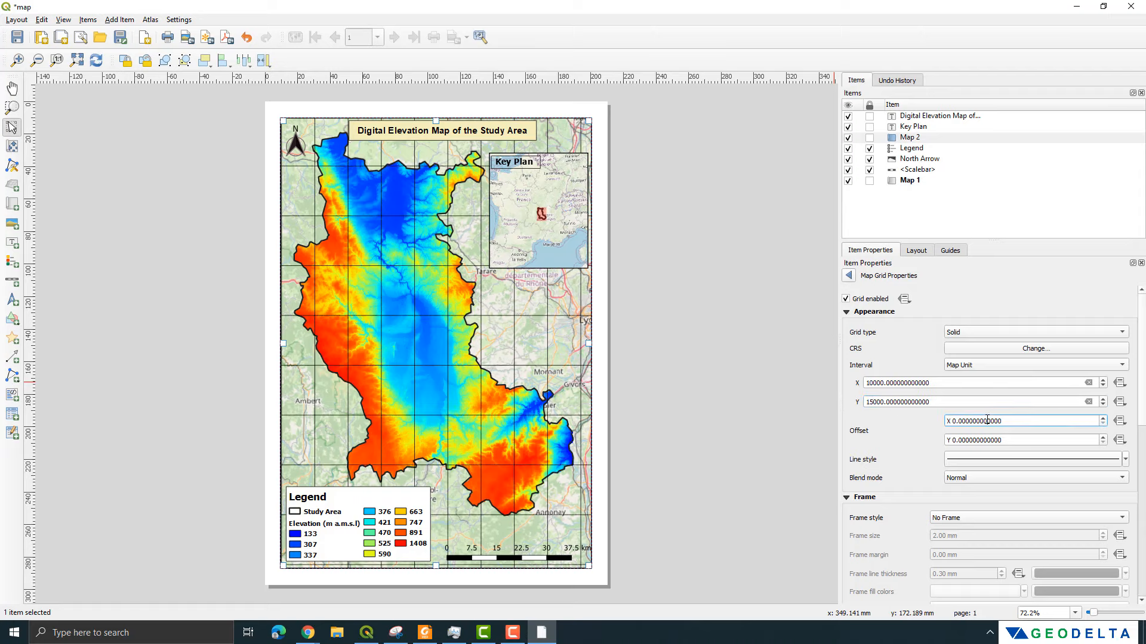
pyautogui.click(675, 394)
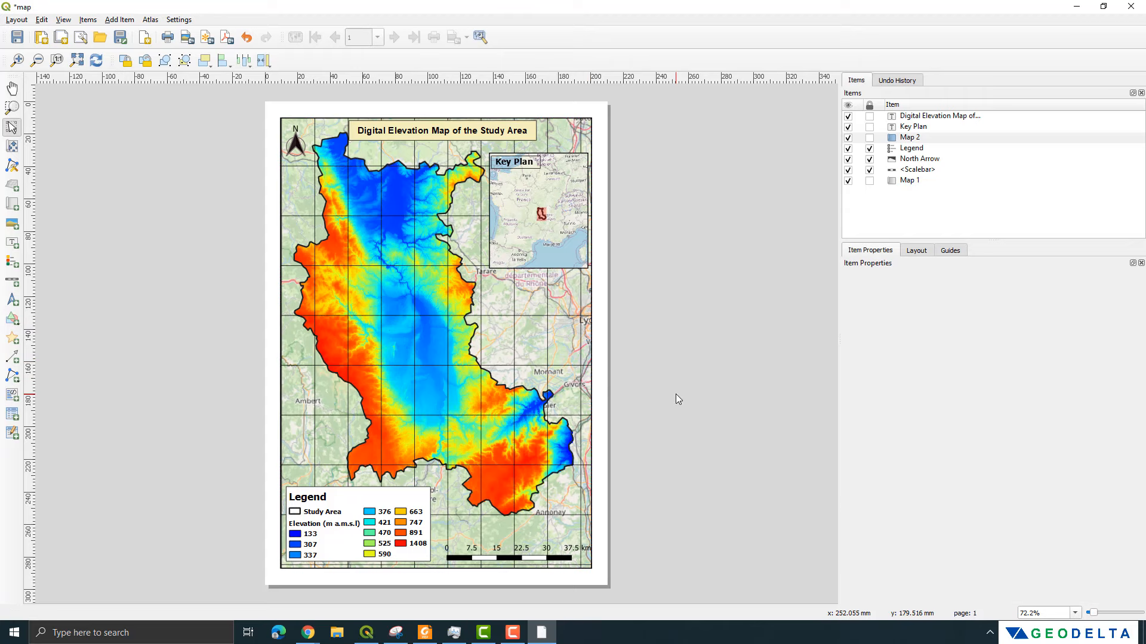
# - Reopen Map 1's grid properties and set the simple line's stroke width to 0.2 mm
pyautogui.click(510, 329)
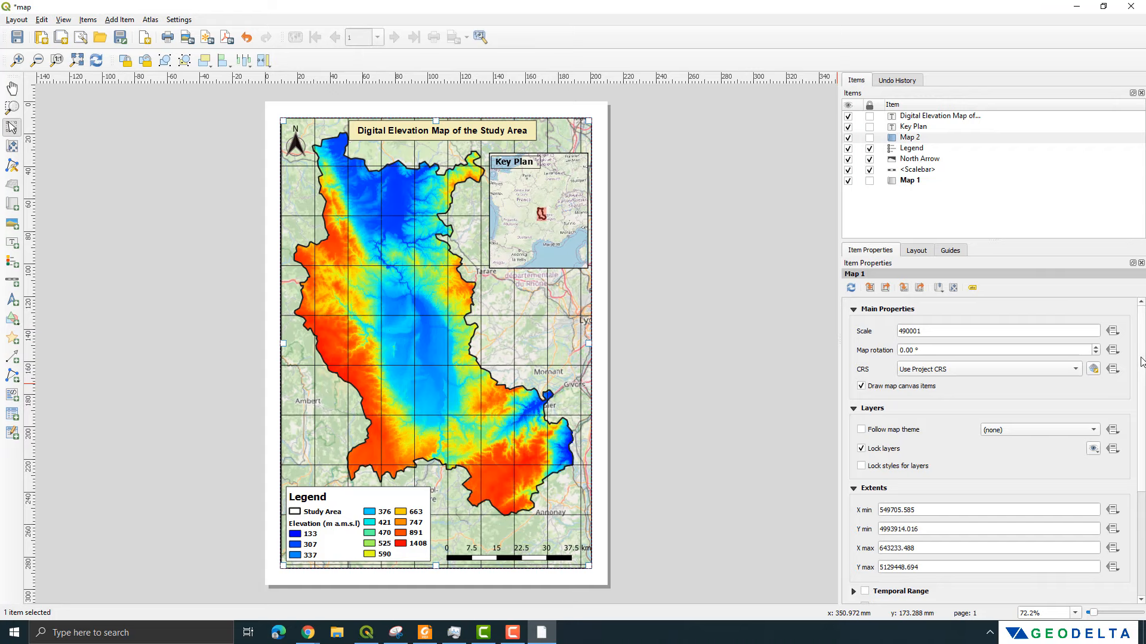
pyautogui.scroll(-5, 929, 496)
pyautogui.click(854, 452)
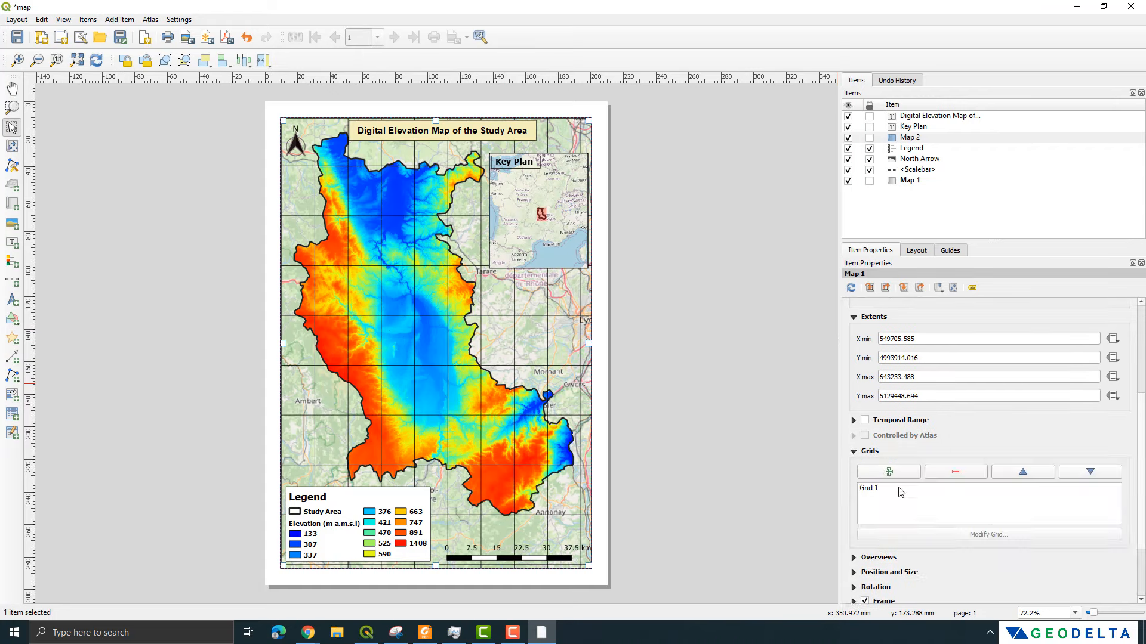
pyautogui.click(898, 489)
pyautogui.click(966, 535)
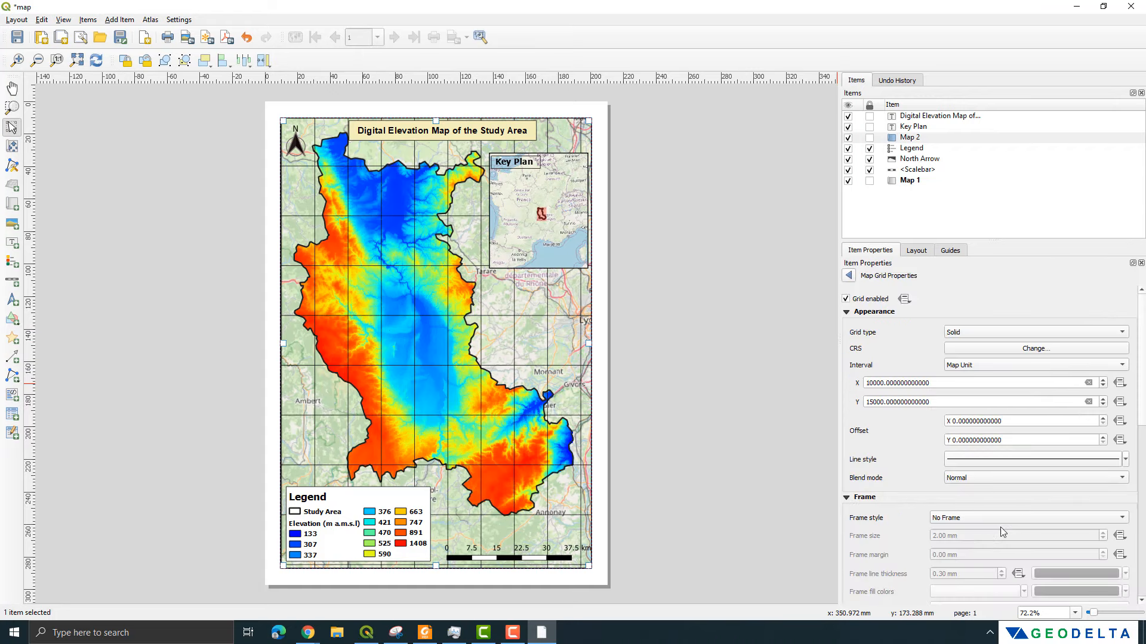
pyautogui.click(1125, 460)
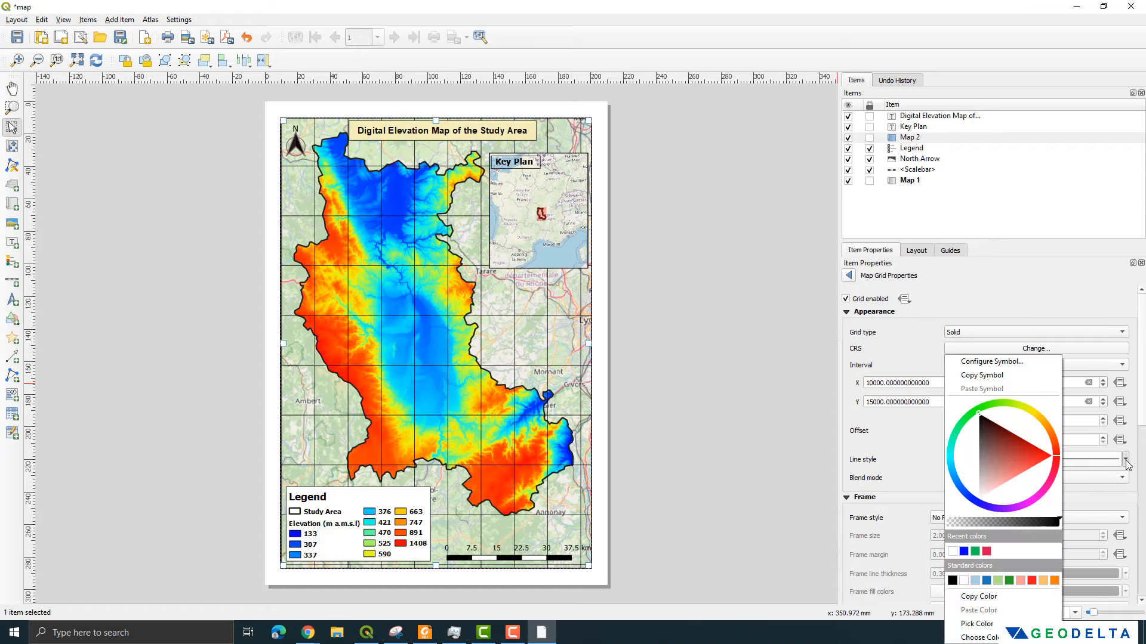
pyautogui.click(1125, 461)
pyautogui.scroll(-3, 1126, 465)
pyautogui.click(1119, 352)
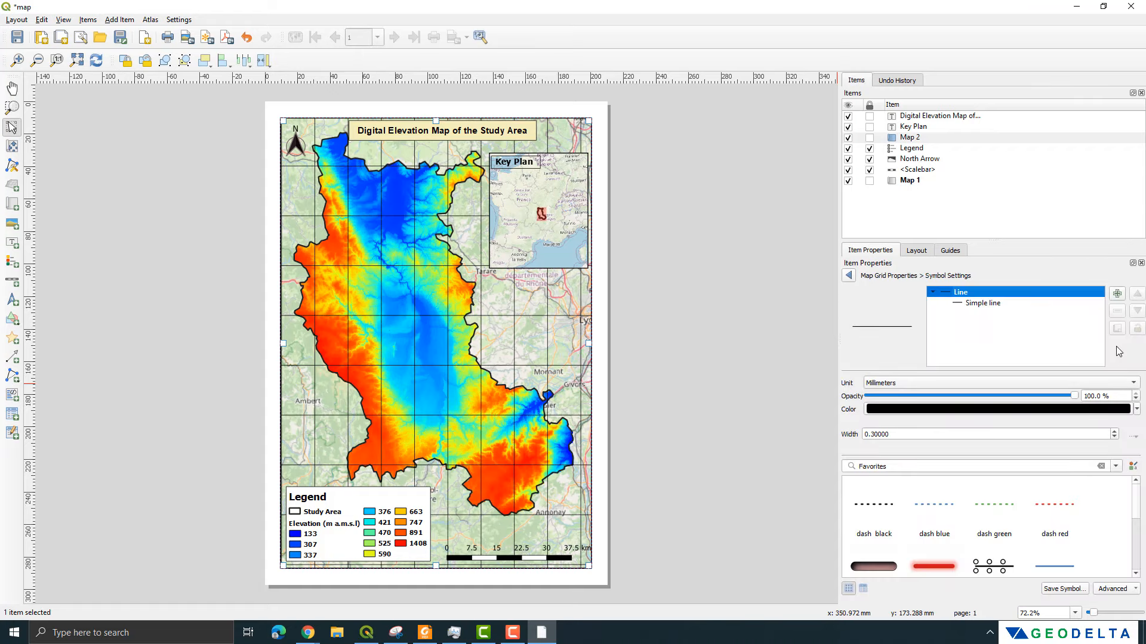
pyautogui.click(982, 304)
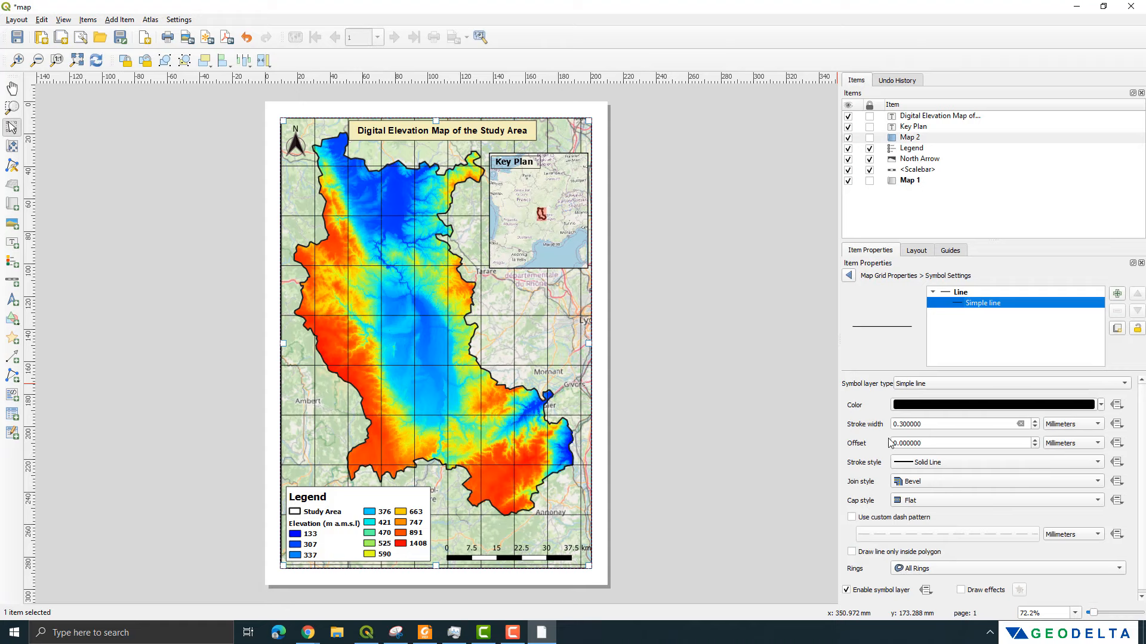
pyautogui.click(1034, 427)
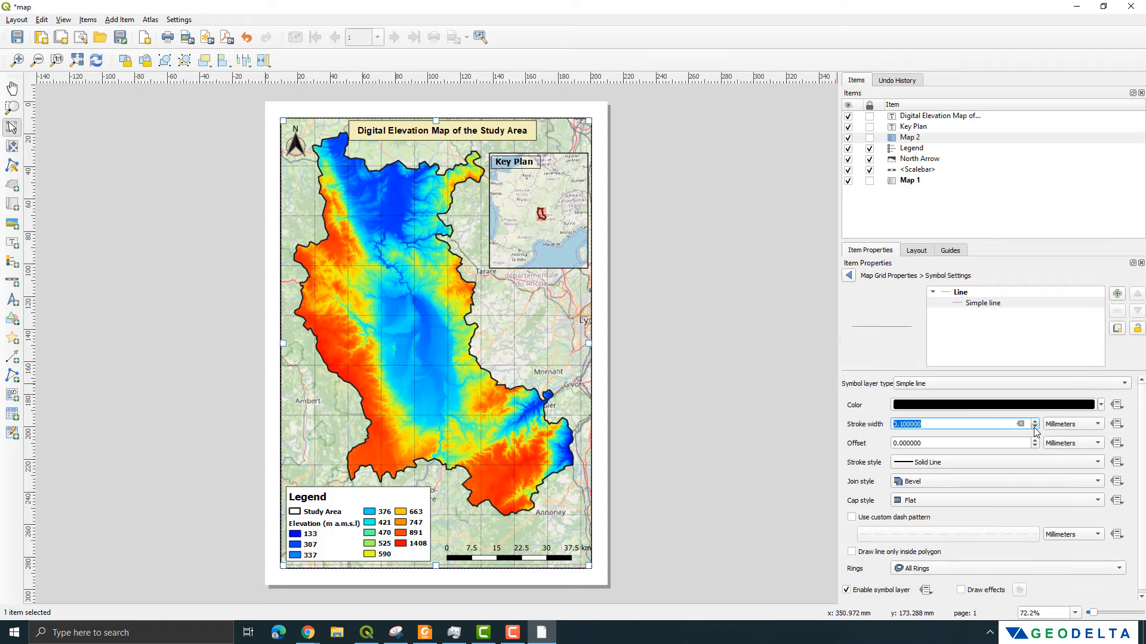
pyautogui.click(1034, 427)
pyautogui.click(1034, 423)
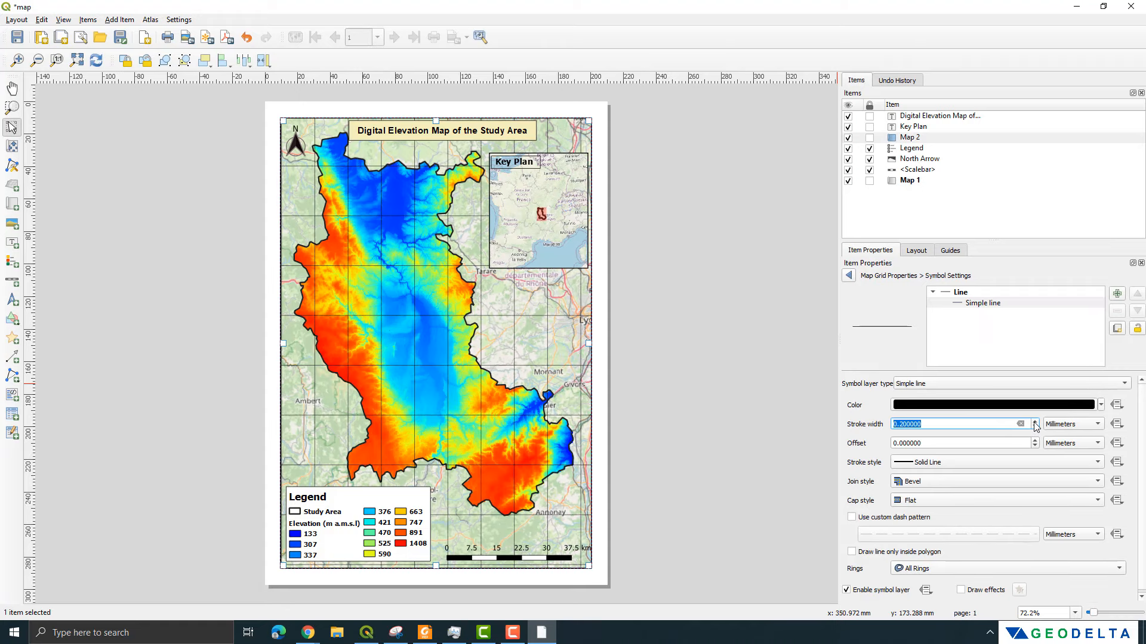
# - Give Map 1's grid a frame in the Exterior Ticks style
pyautogui.click(849, 276)
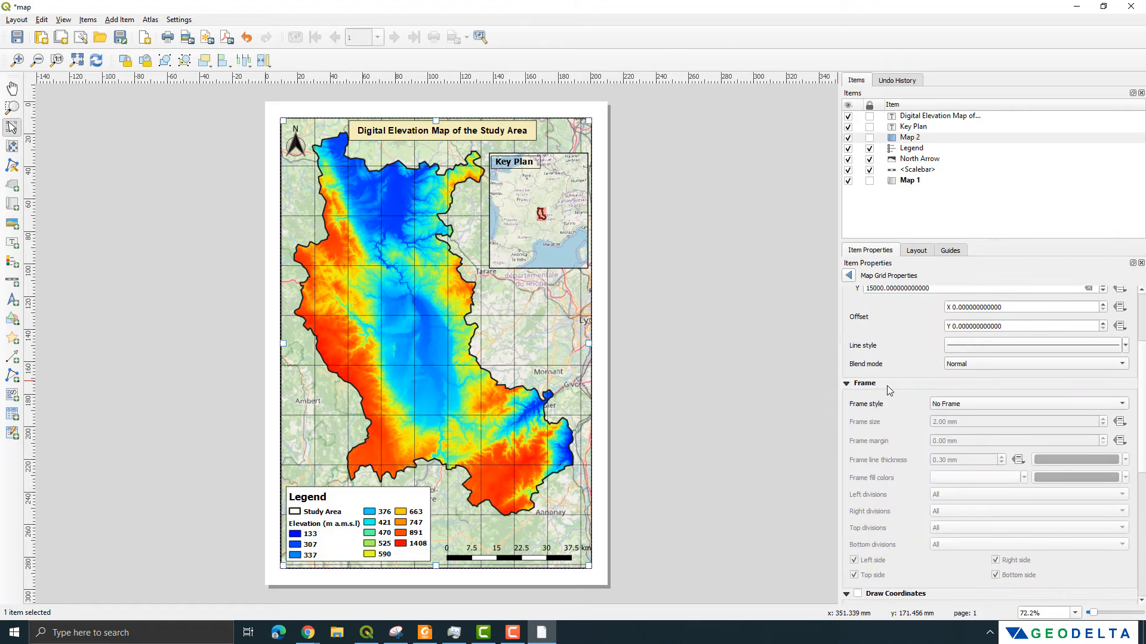
pyautogui.click(1122, 405)
pyautogui.click(1122, 406)
pyautogui.click(1128, 407)
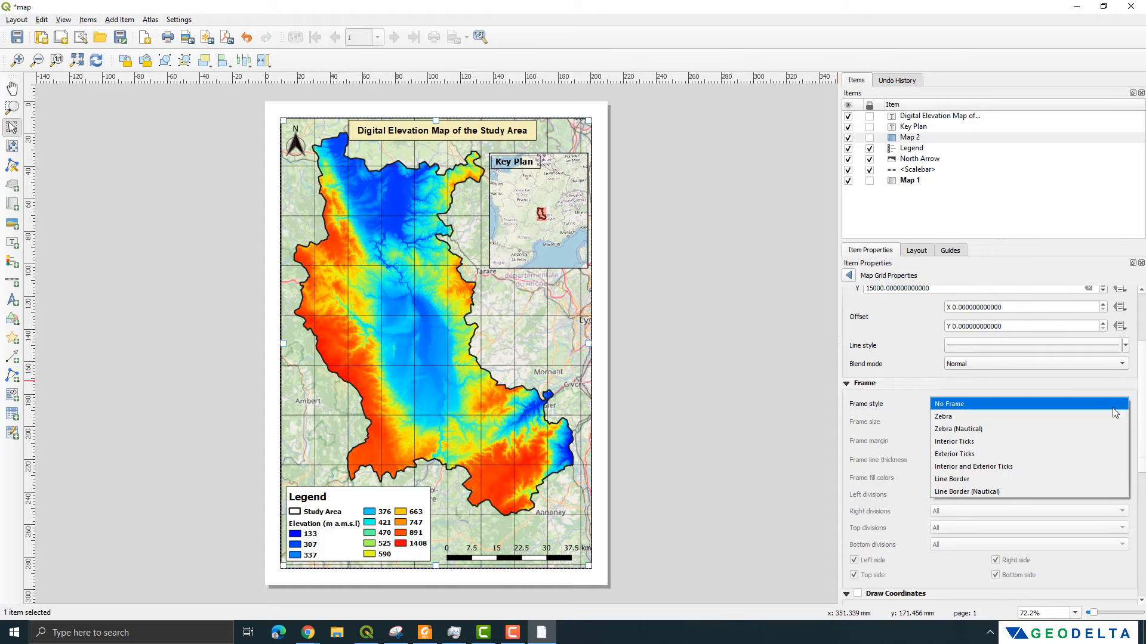
pyautogui.click(978, 456)
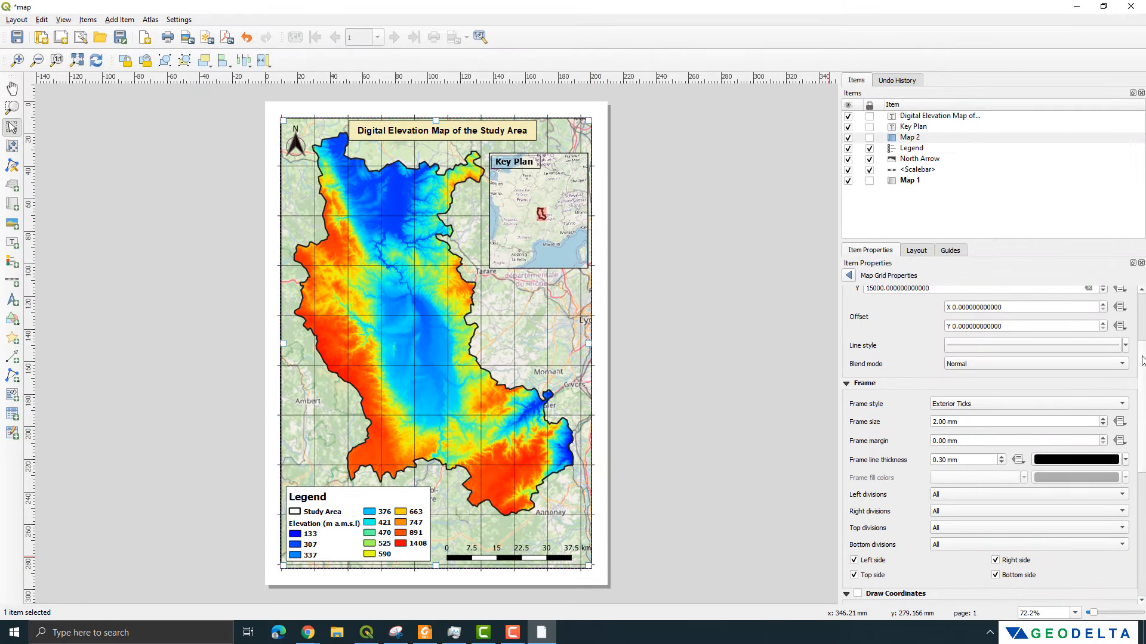
# - Enable coordinate drawing for Map 1's grid and inspect the labels around the map frame
pyautogui.moveTo(1142, 357); pyautogui.dragTo(1139, 446)
pyautogui.click(859, 377)
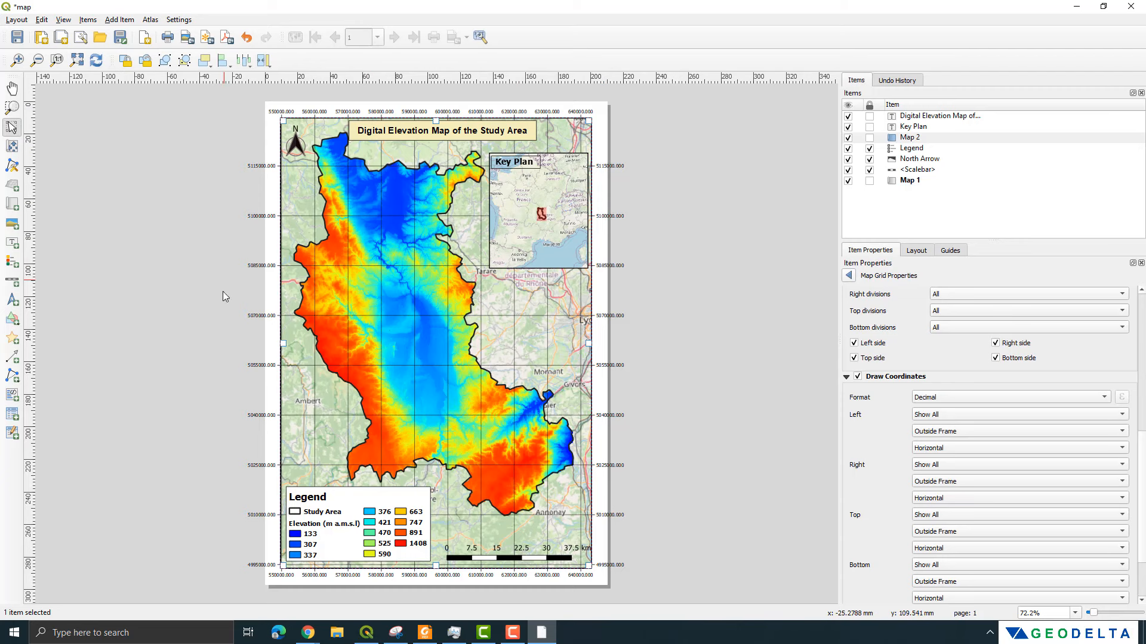
pyautogui.scroll(1, 627, 394)
pyautogui.scroll(-1, 768, 407)
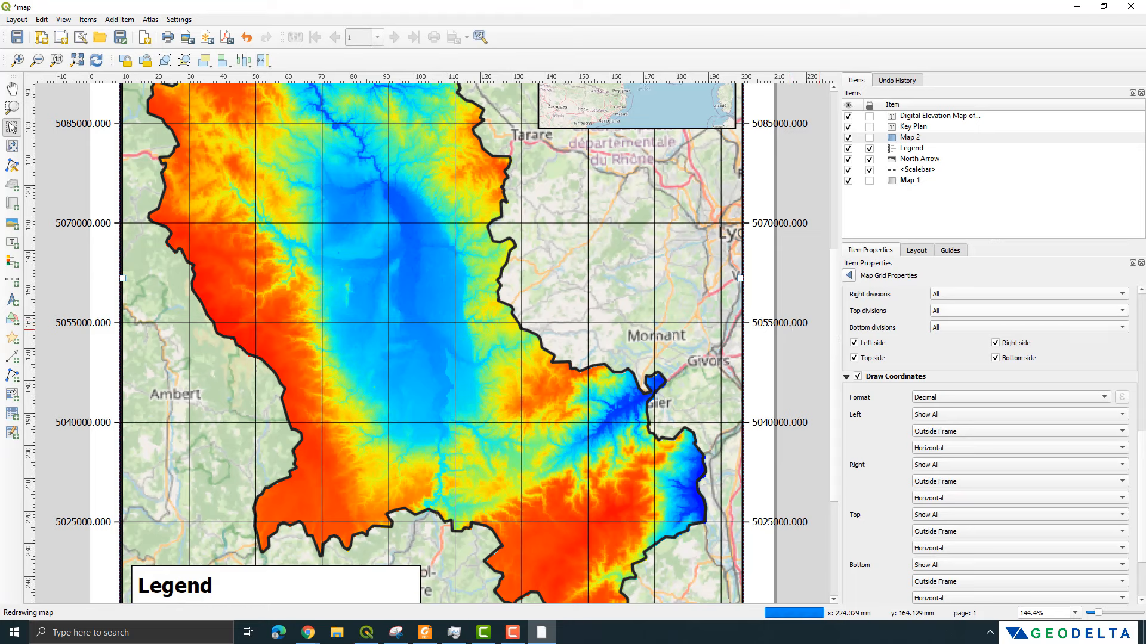
# - Set the coordinate precision of the grid labels to 0
pyautogui.scroll(5, 1142, 403)
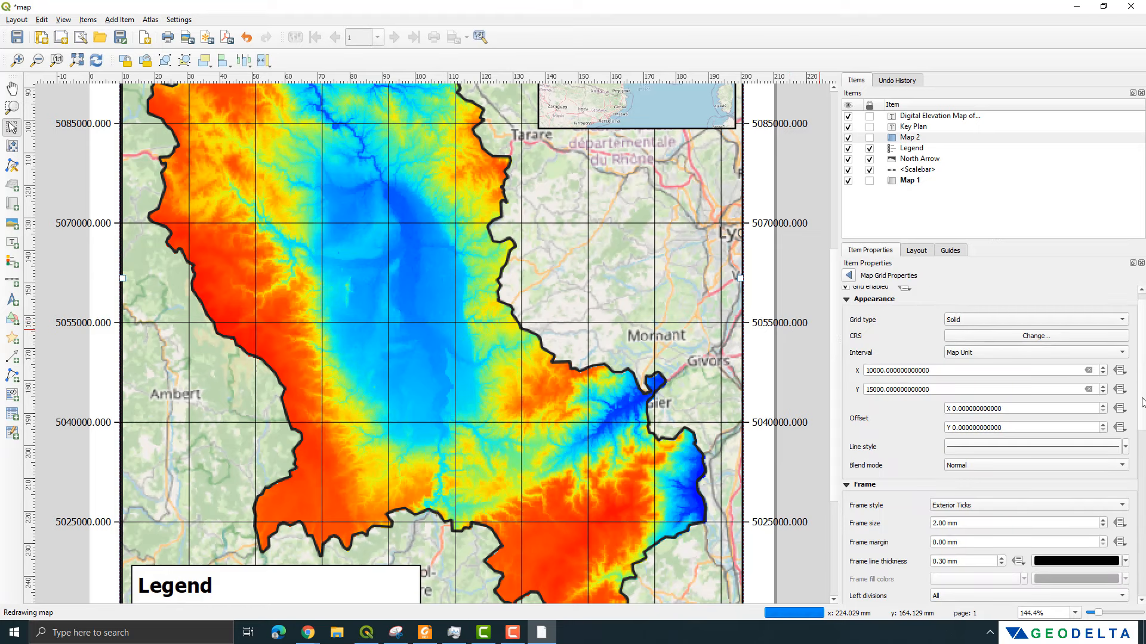
pyautogui.scroll(-5, 1143, 471)
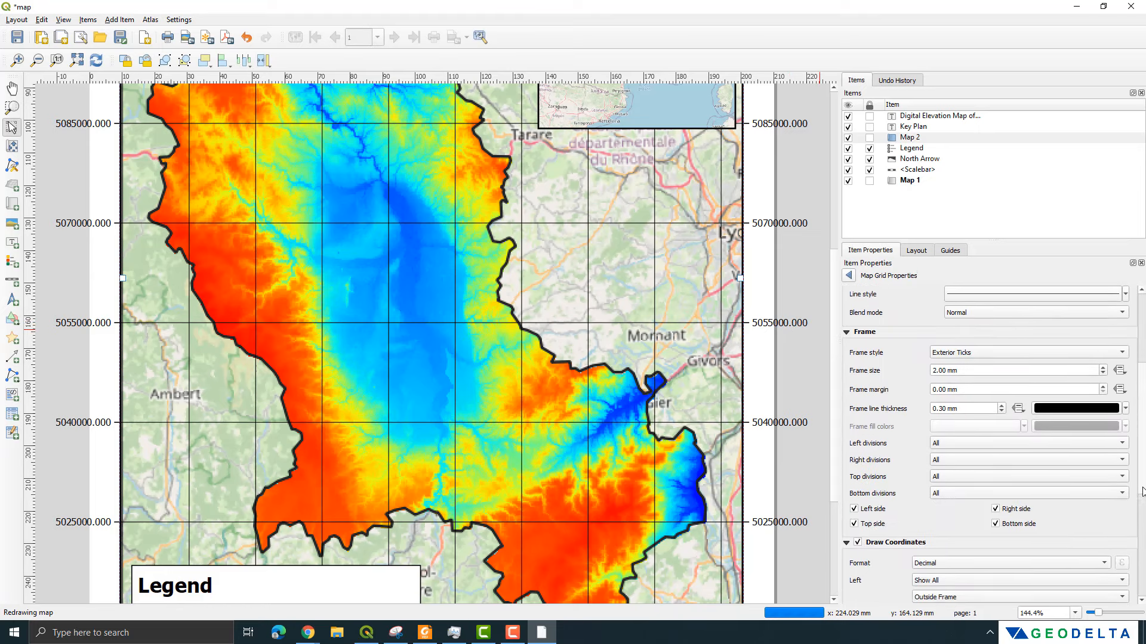
pyautogui.moveTo(1142, 484)
pyautogui.mouseDown()
pyautogui.moveTo(1143, 467)
pyautogui.moveTo(1143, 595)
pyautogui.mouseUp()
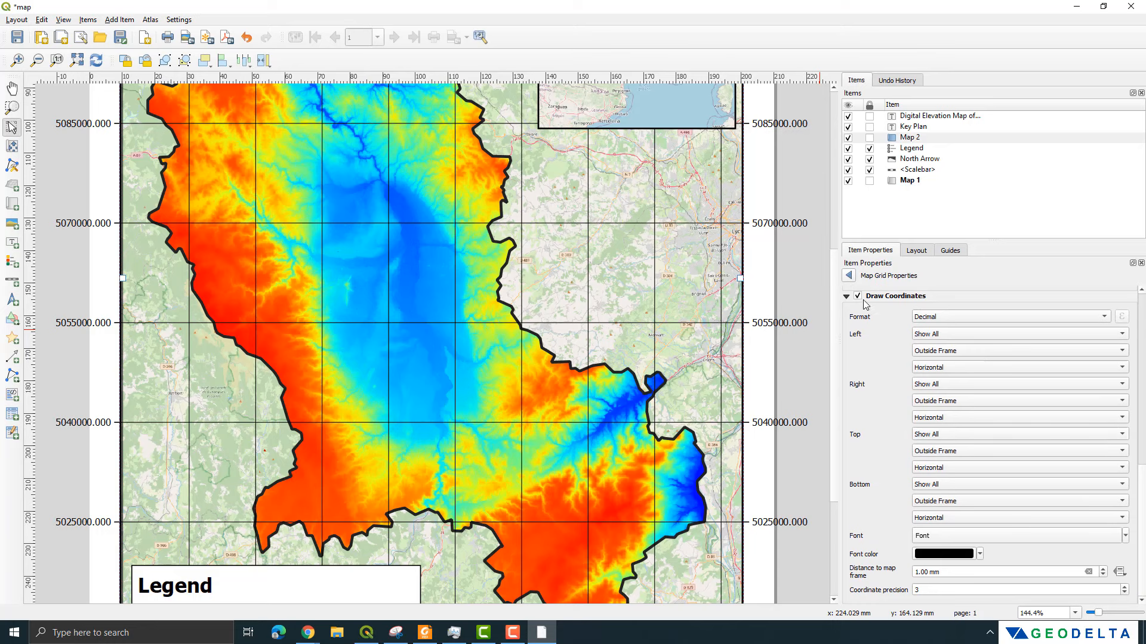
pyautogui.doubleClick(930, 590)
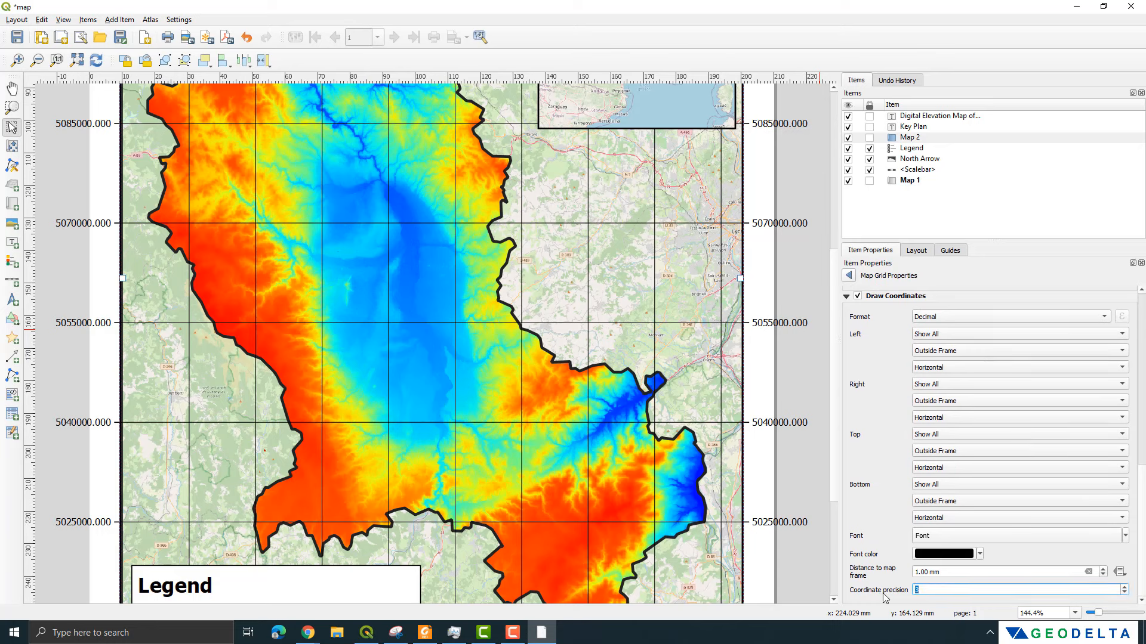
pyautogui.write('0')
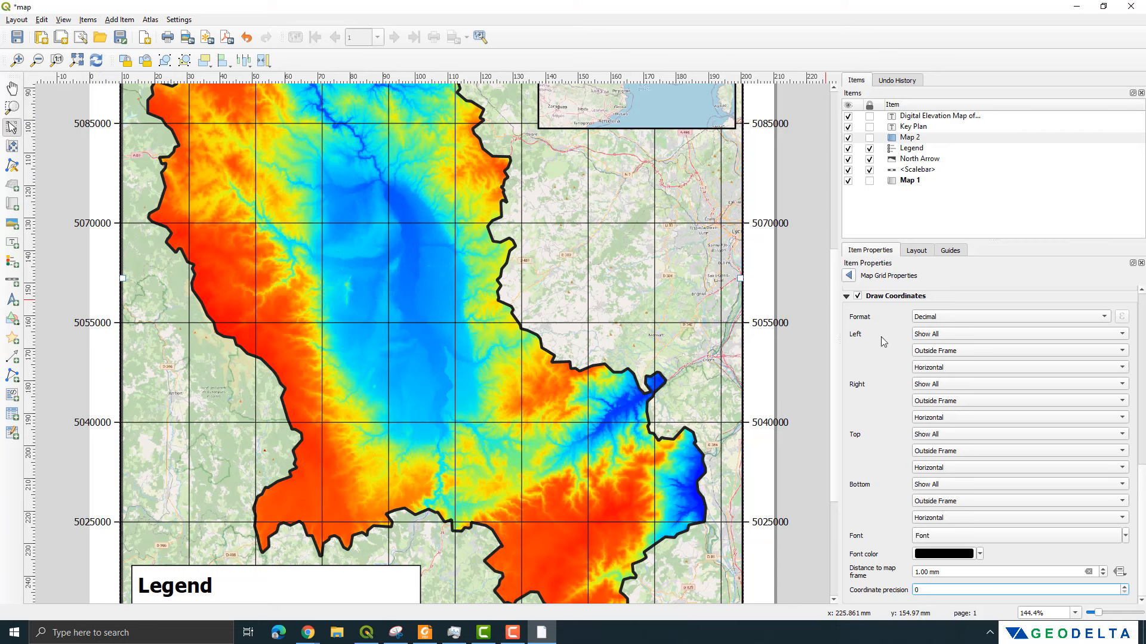
# - Orient Map 1's left-side grid labels as Vertical Ascending and its right-side labels as Vertical Descending
pyautogui.click(943, 368)
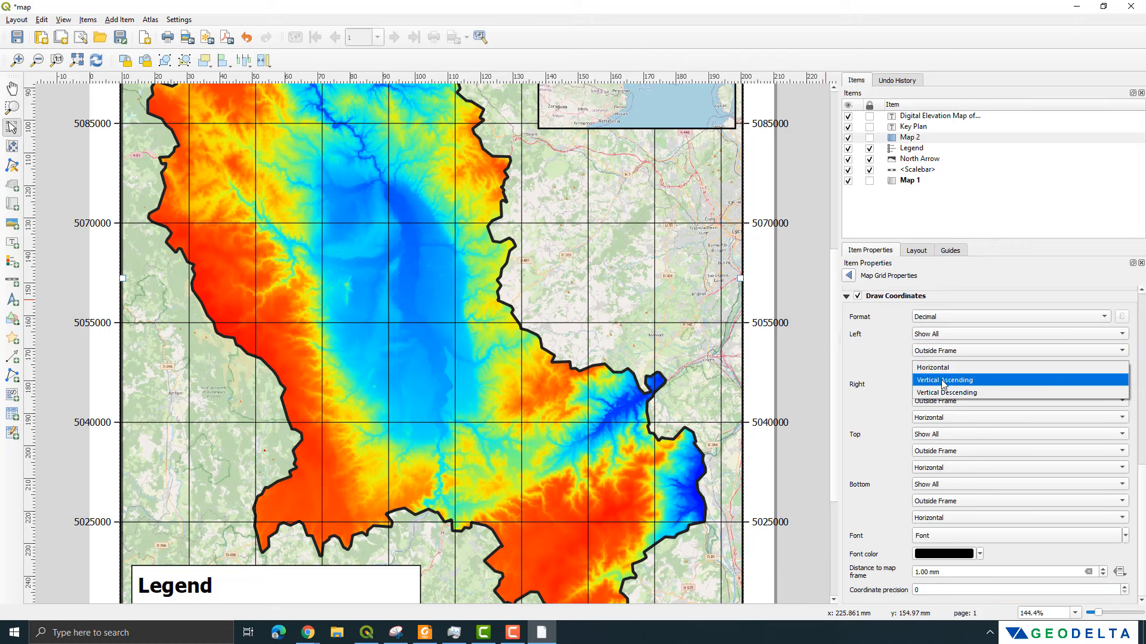
pyautogui.click(943, 382)
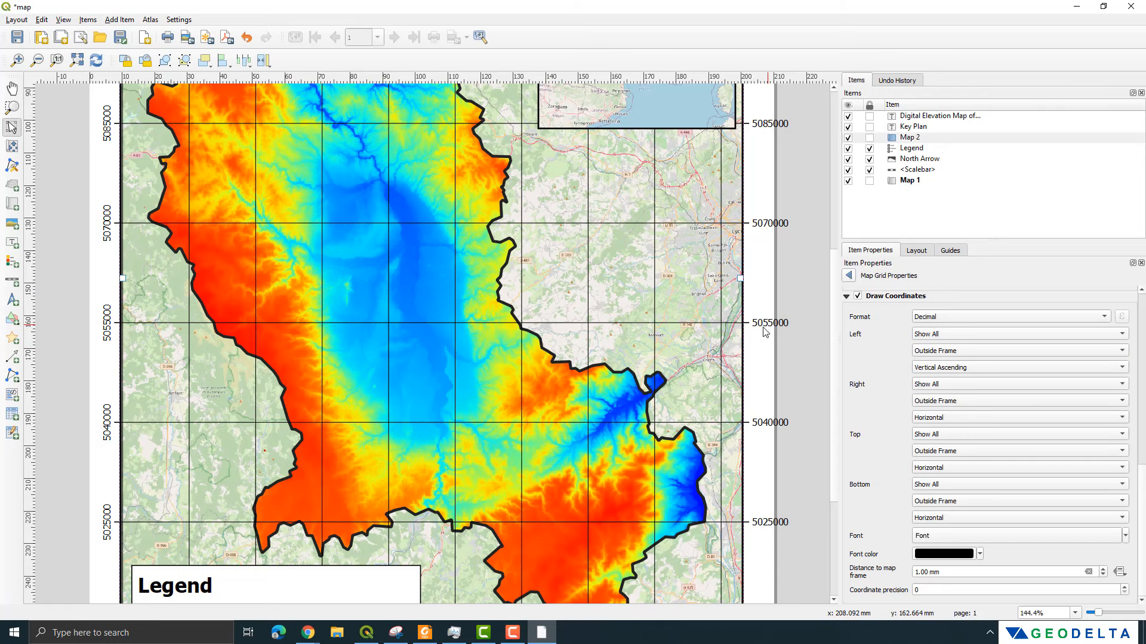
pyautogui.click(946, 419)
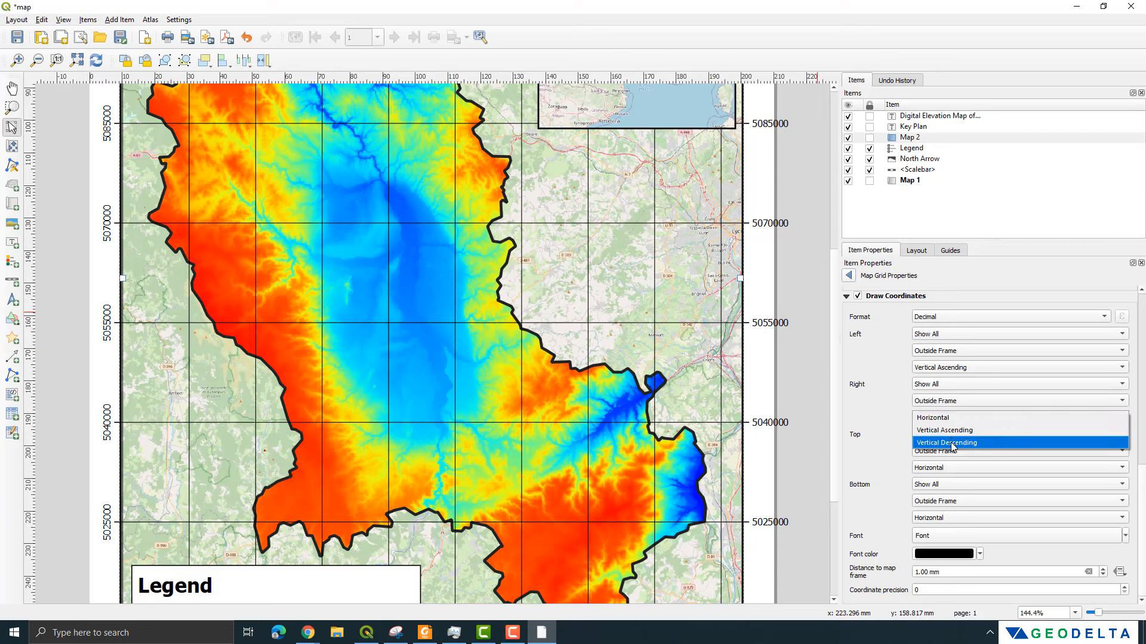
pyautogui.click(951, 444)
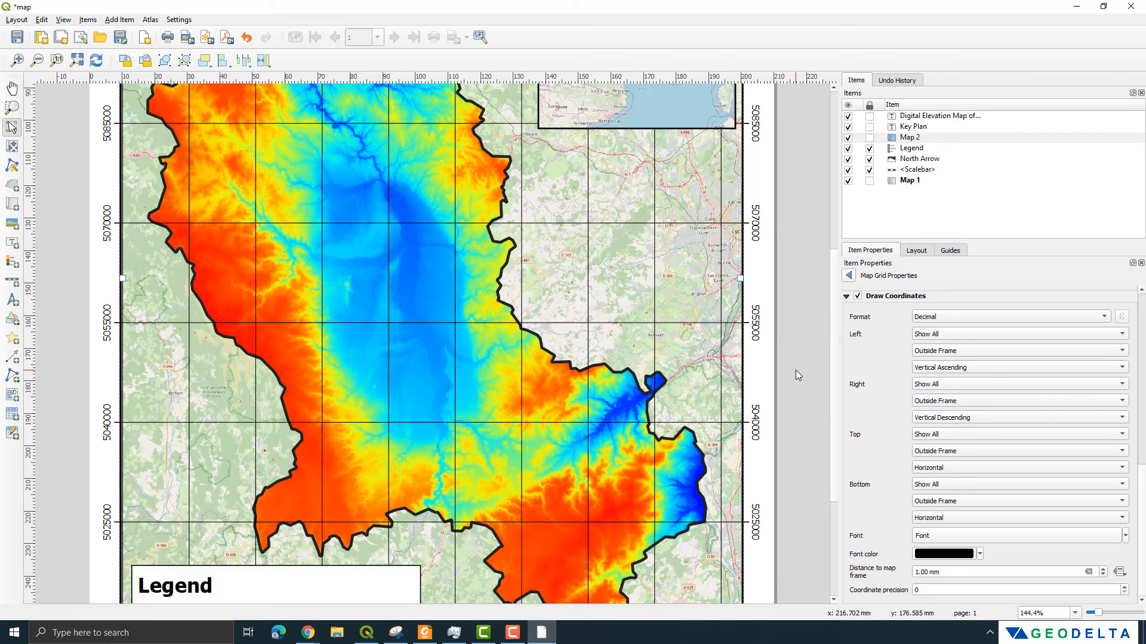
pyautogui.scroll(-1, 794, 371)
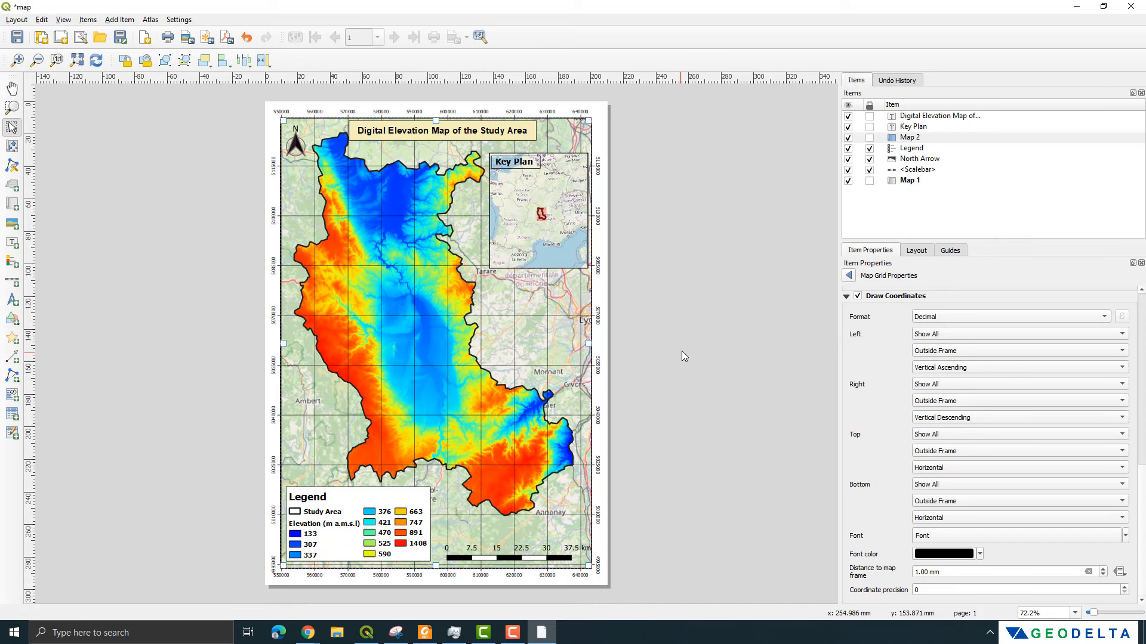
pyautogui.click(700, 336)
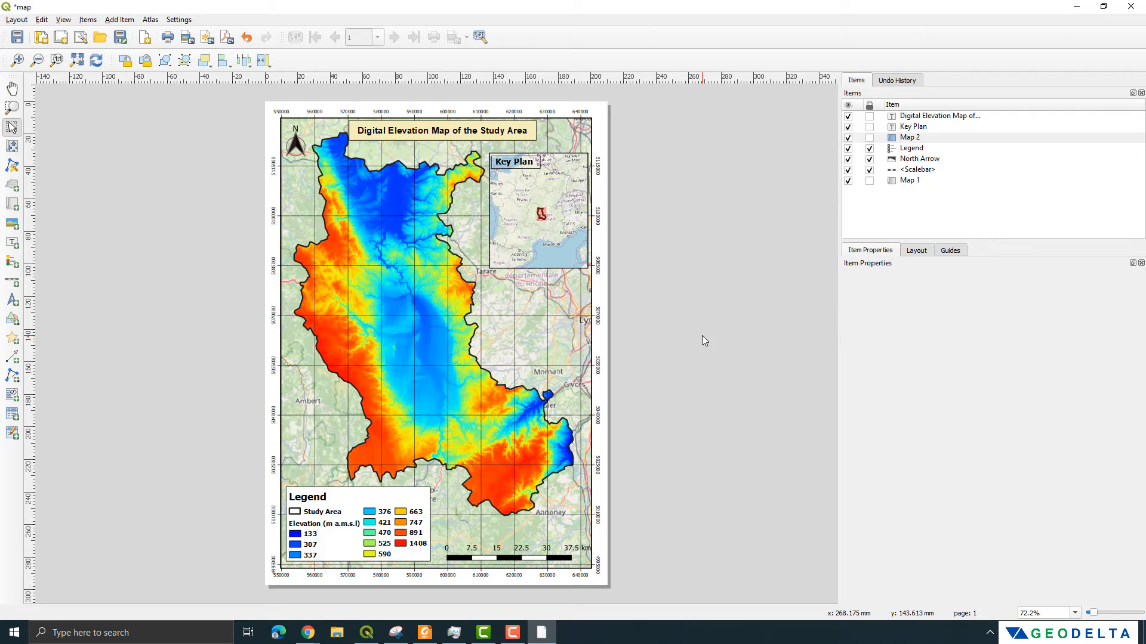
# - Set the layout's export resolution to 90 dpi
pyautogui.click(545, 310)
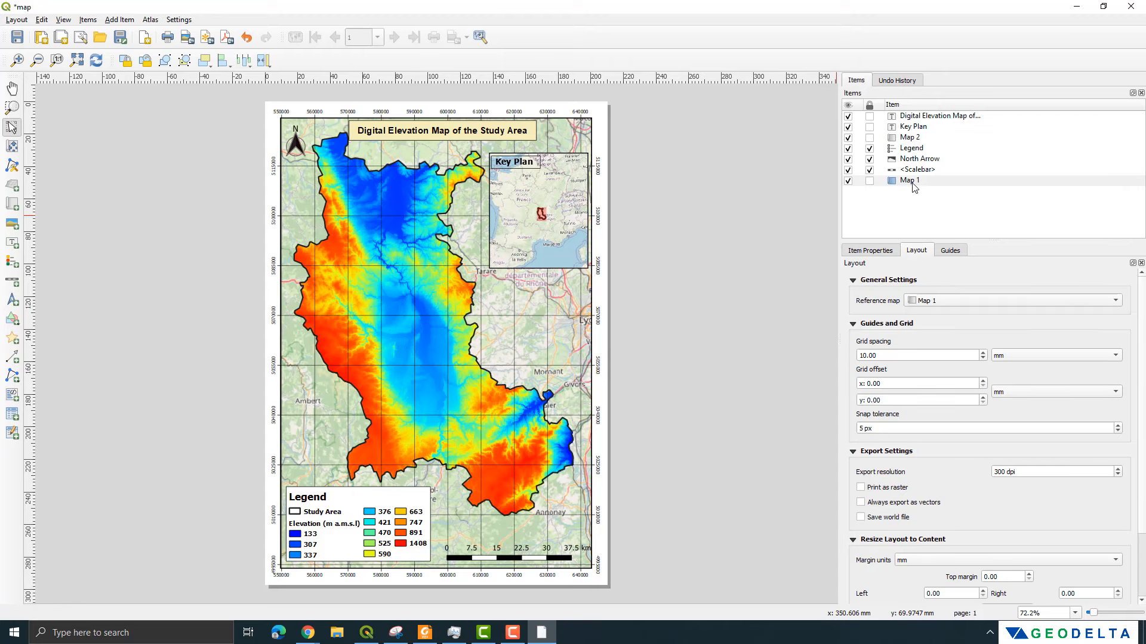
pyautogui.click(912, 182)
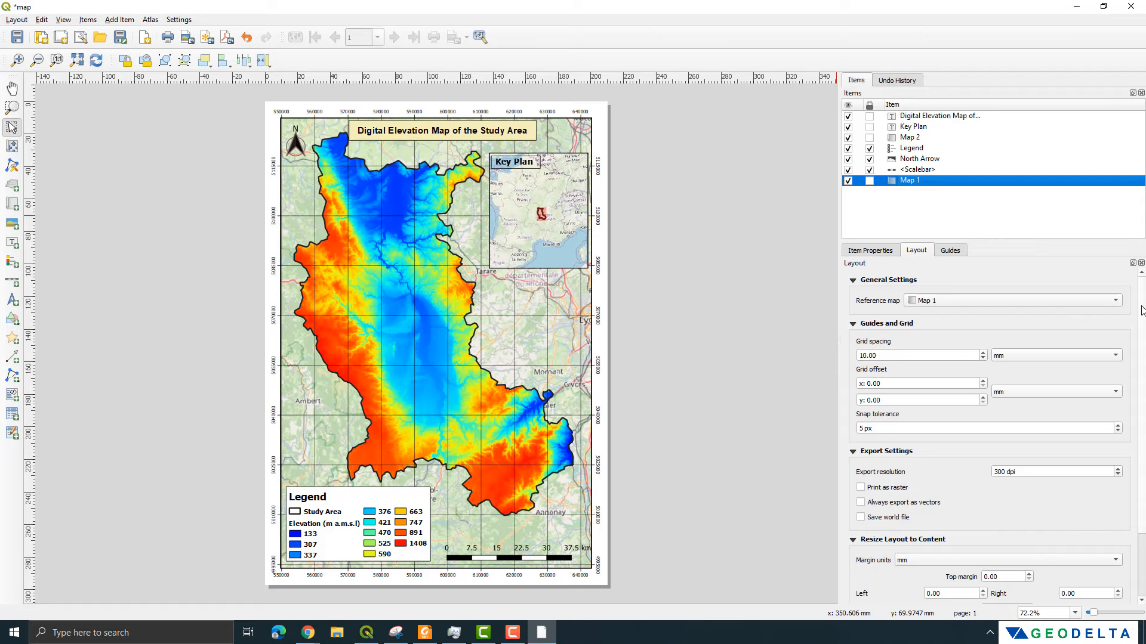
pyautogui.scroll(-1, 1142, 334)
pyautogui.scroll(-2, 994, 415)
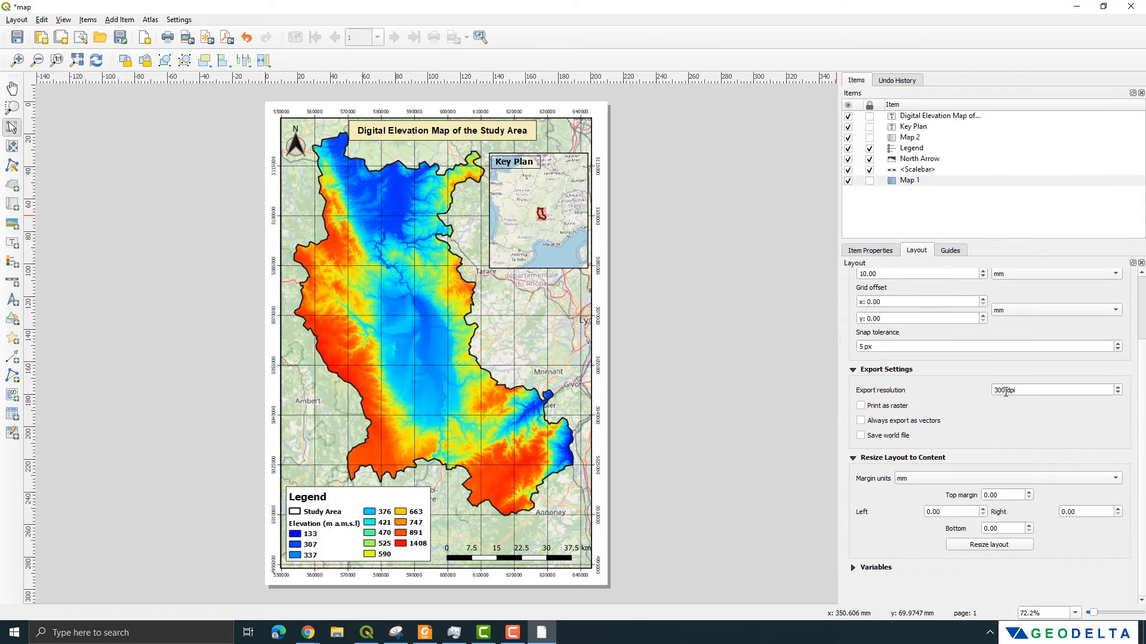
pyautogui.moveTo(1005, 392); pyautogui.dragTo(990, 399)
pyautogui.write('900')
pyautogui.press('BackSpace')
pyautogui.press('BackSpace')
pyautogui.write('0')
pyautogui.click(720, 366)
# - Export the layout as a PDF named Map-Study Area into the Map folder, keeping the default PDF export options
pyautogui.click(17, 20)
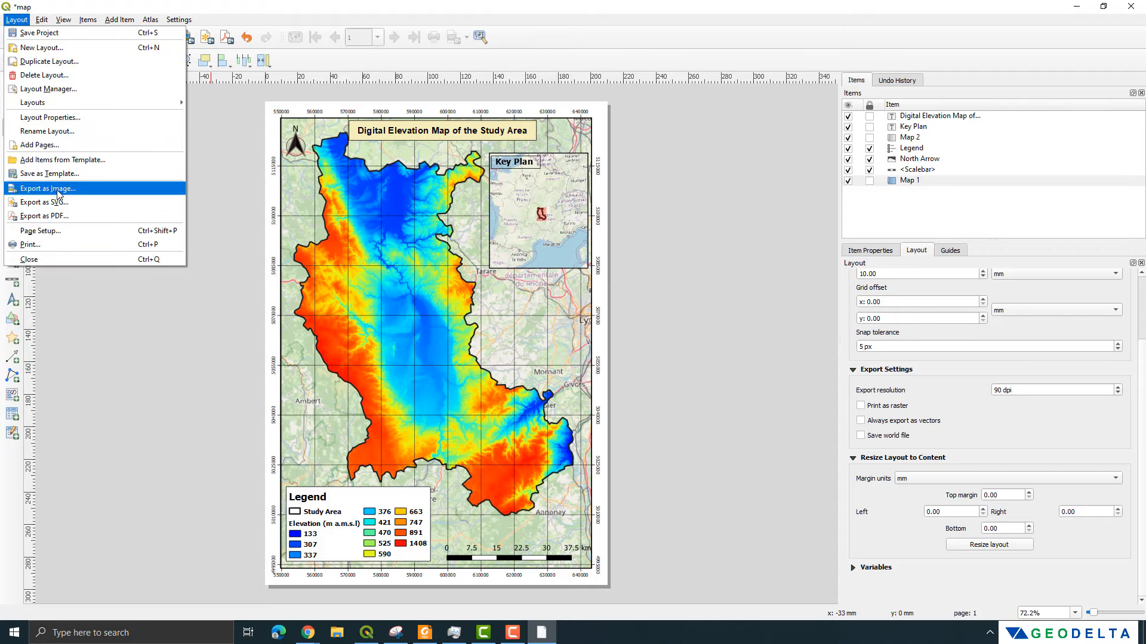
pyautogui.click(66, 220)
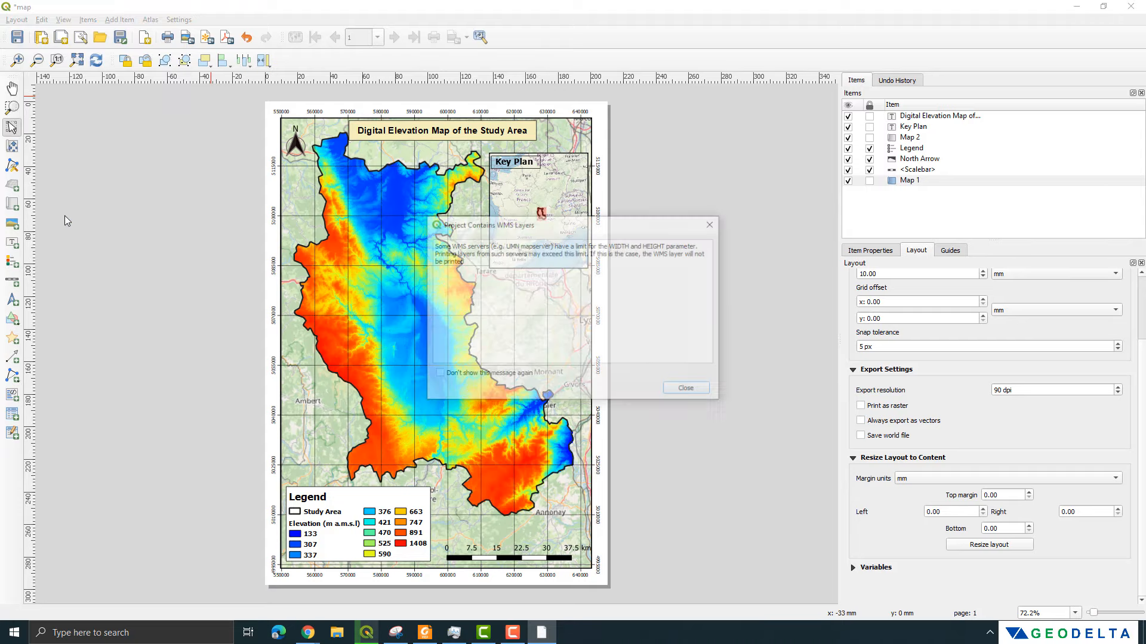
pyautogui.click(686, 390)
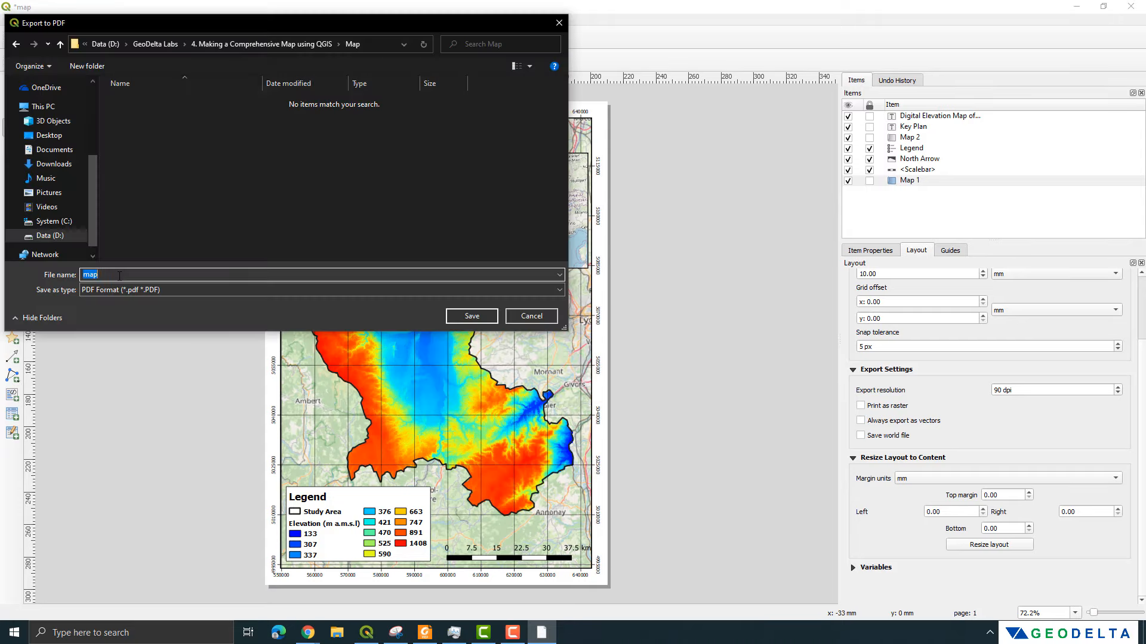
pyautogui.write('Map-Study Area')
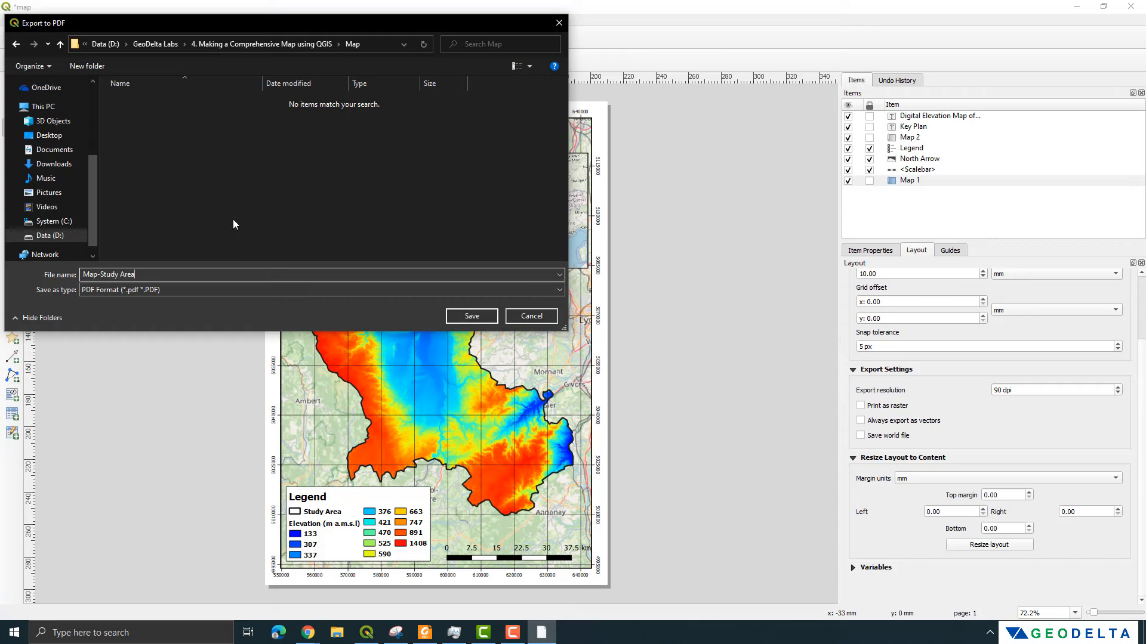
pyautogui.click(480, 318)
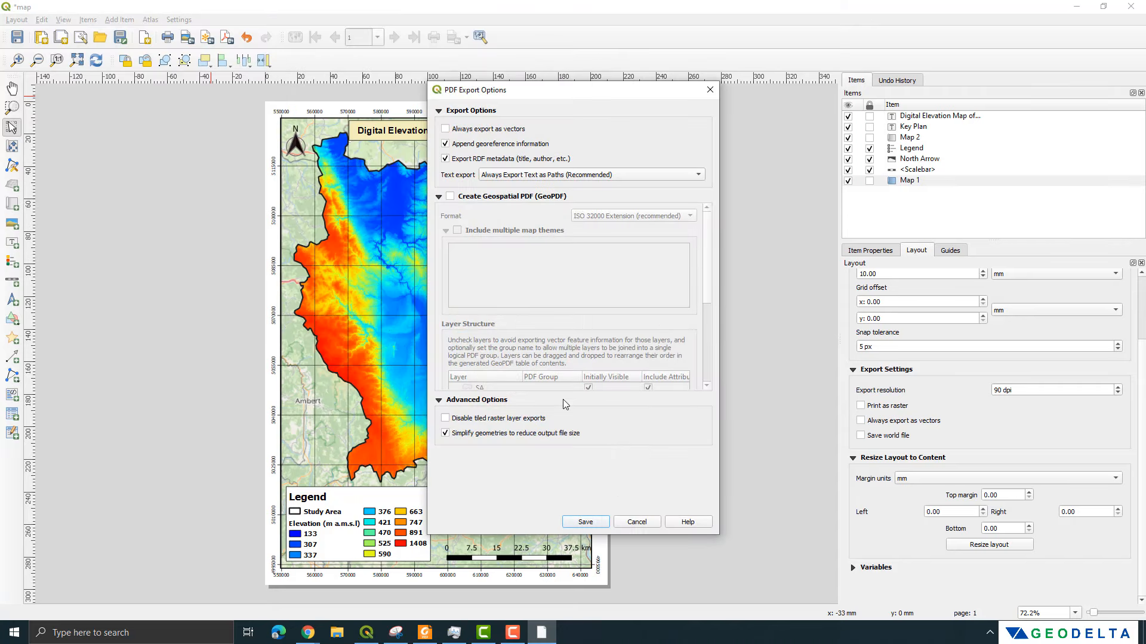
pyautogui.click(586, 521)
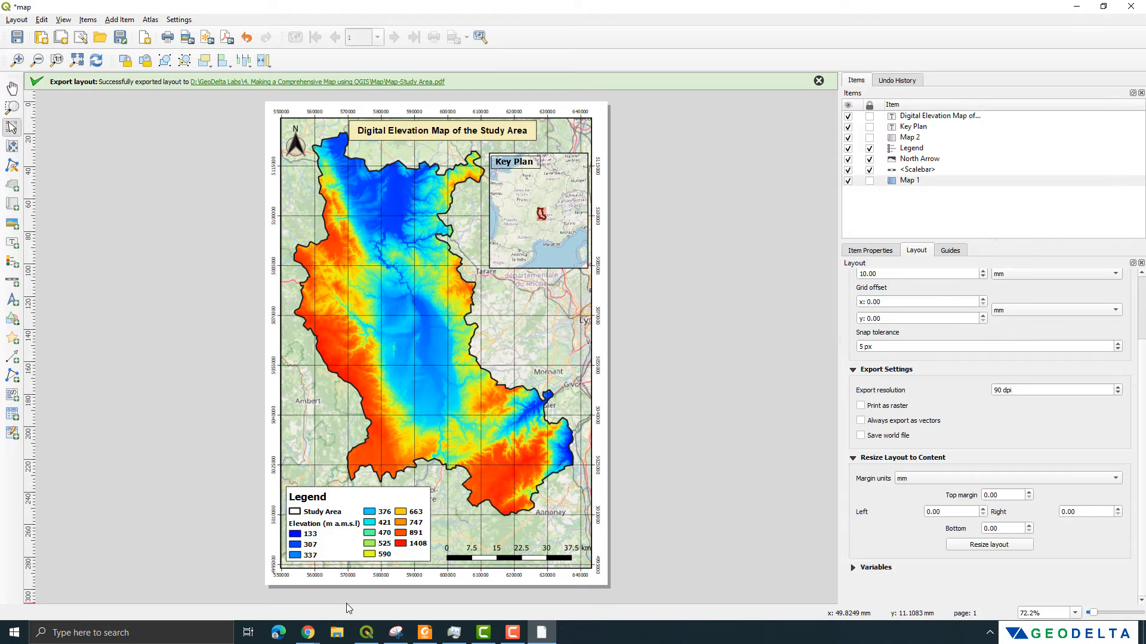
# - Open the exported Map-Study Area PDF from the Map folder in Foxit Reader and examine the finished map up close and full screen
pyautogui.click(337, 632)
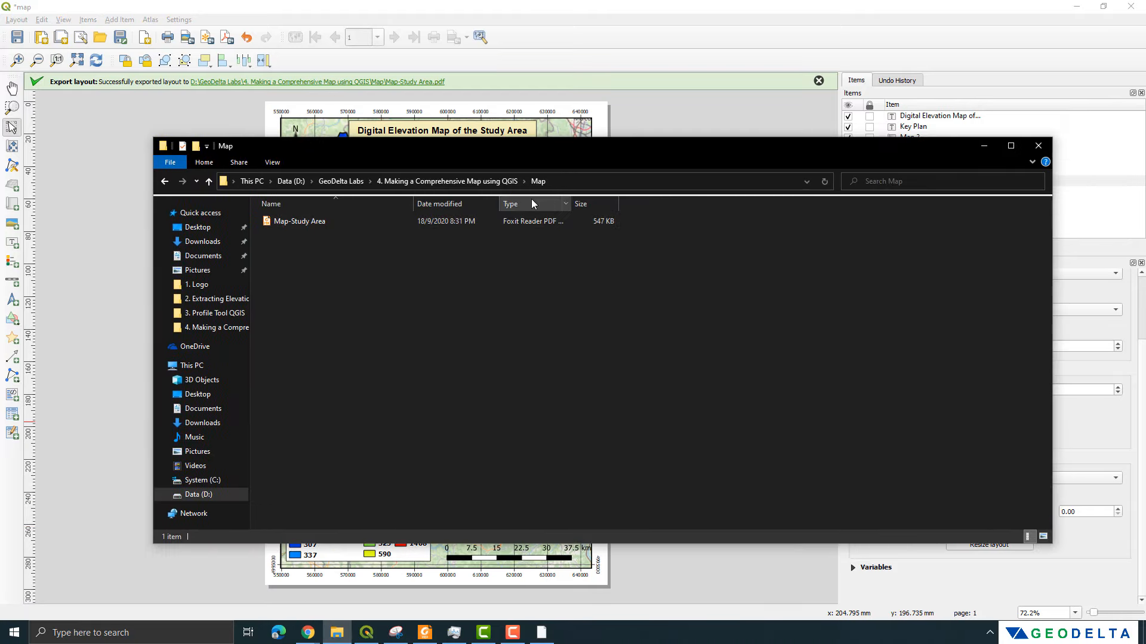
pyautogui.doubleClick(285, 224)
pyautogui.scroll(-3, 395, 232)
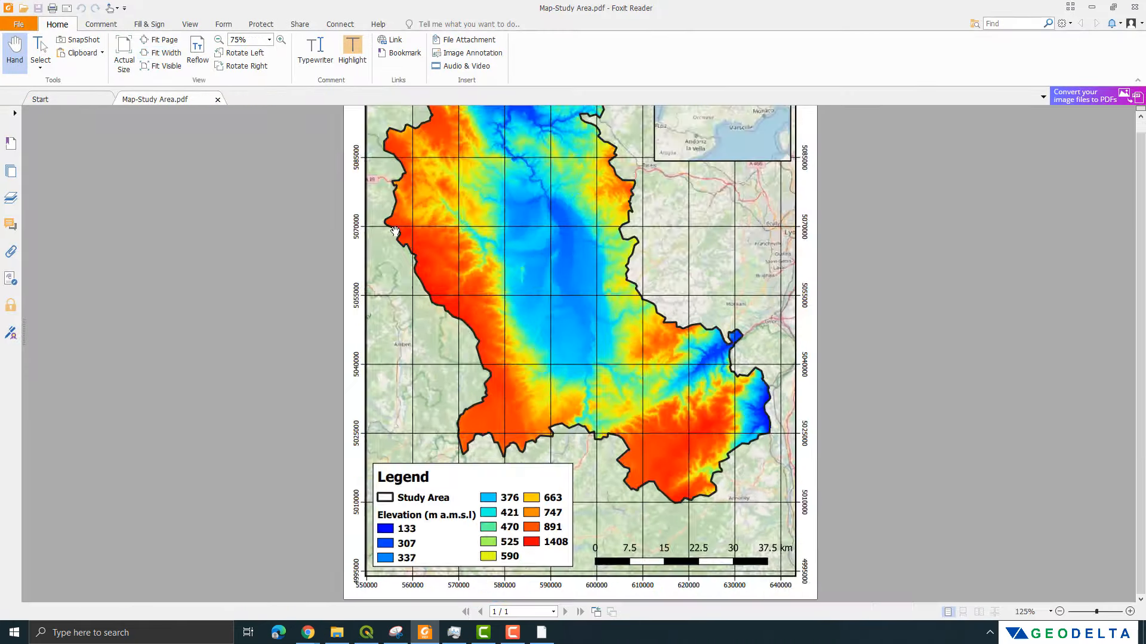
pyautogui.scroll(2, 453, 266)
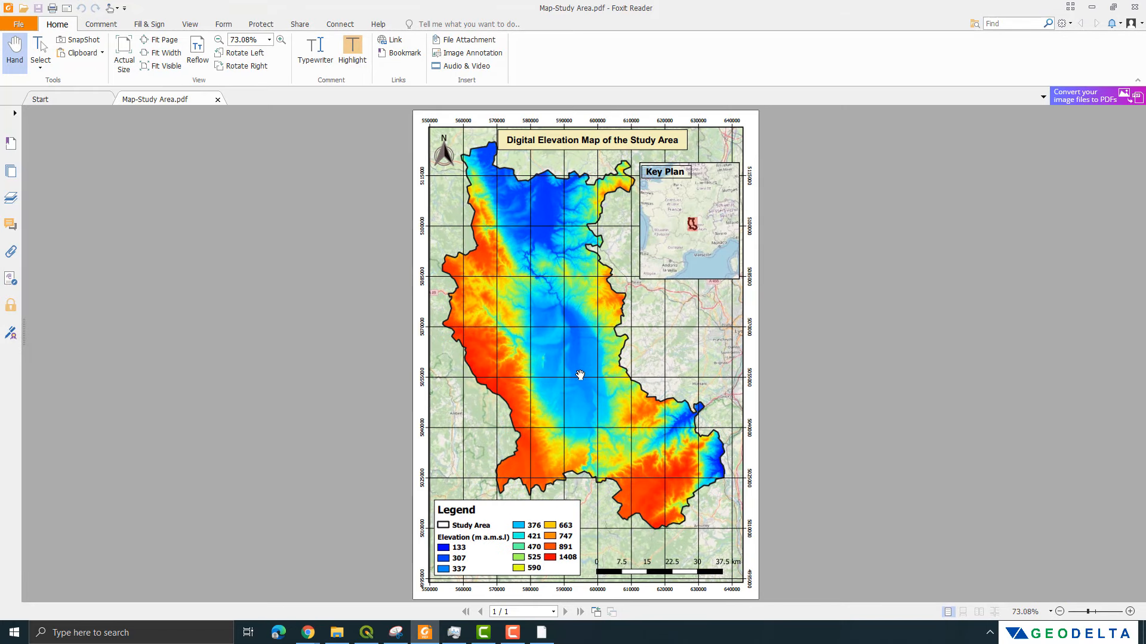
pyautogui.scroll(2, 622, 292)
pyautogui.scroll(-2, 622, 293)
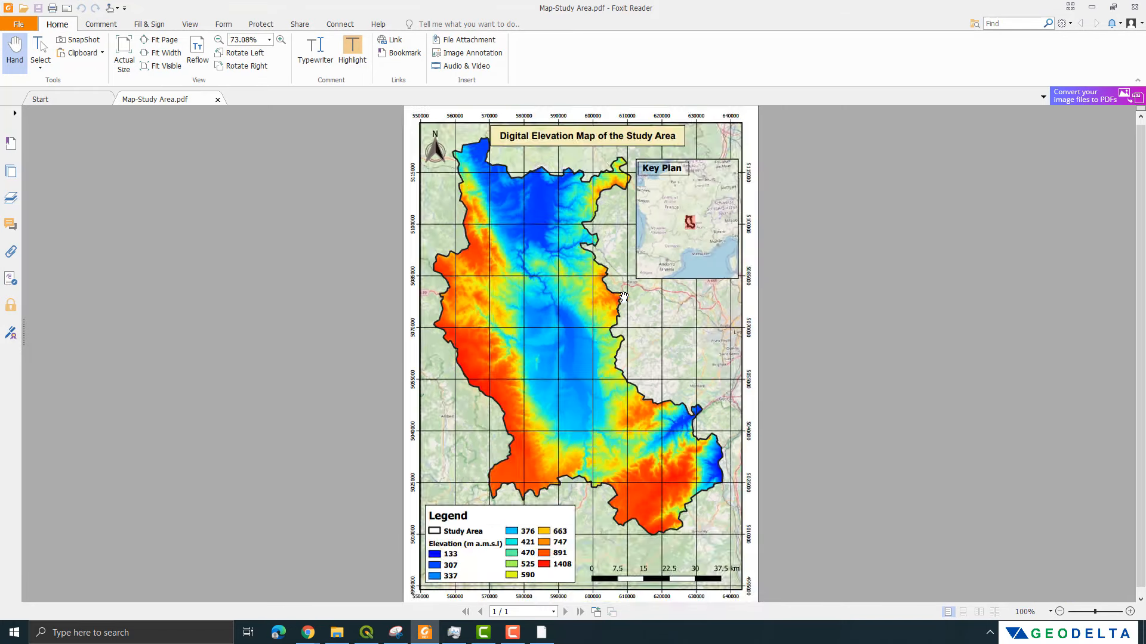
pyautogui.press('F11')
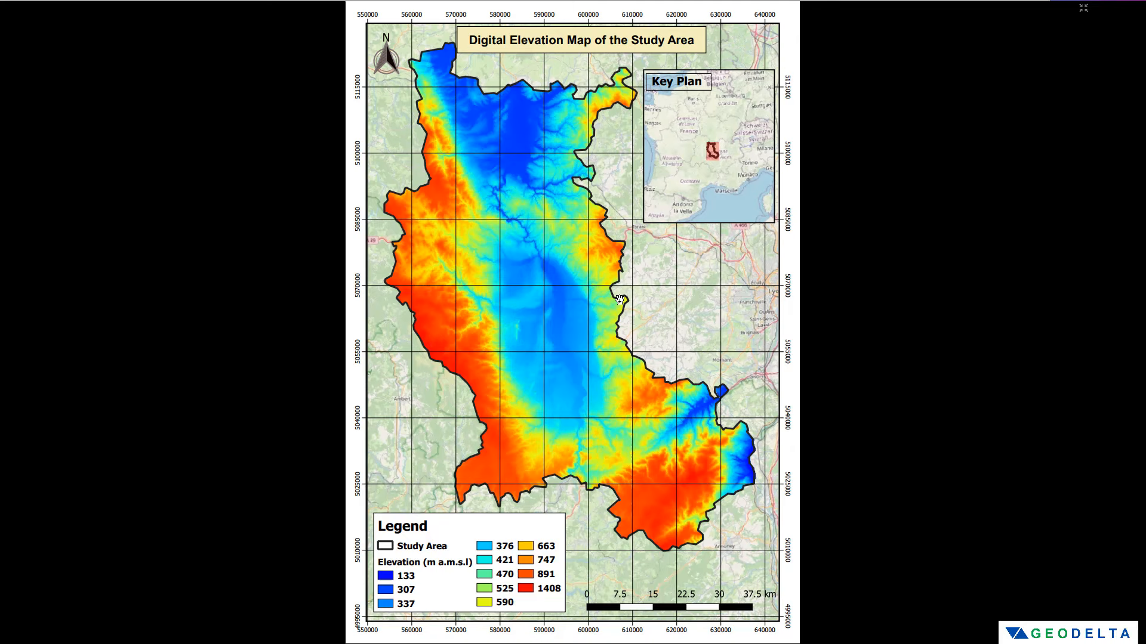
pyautogui.press('Escape')
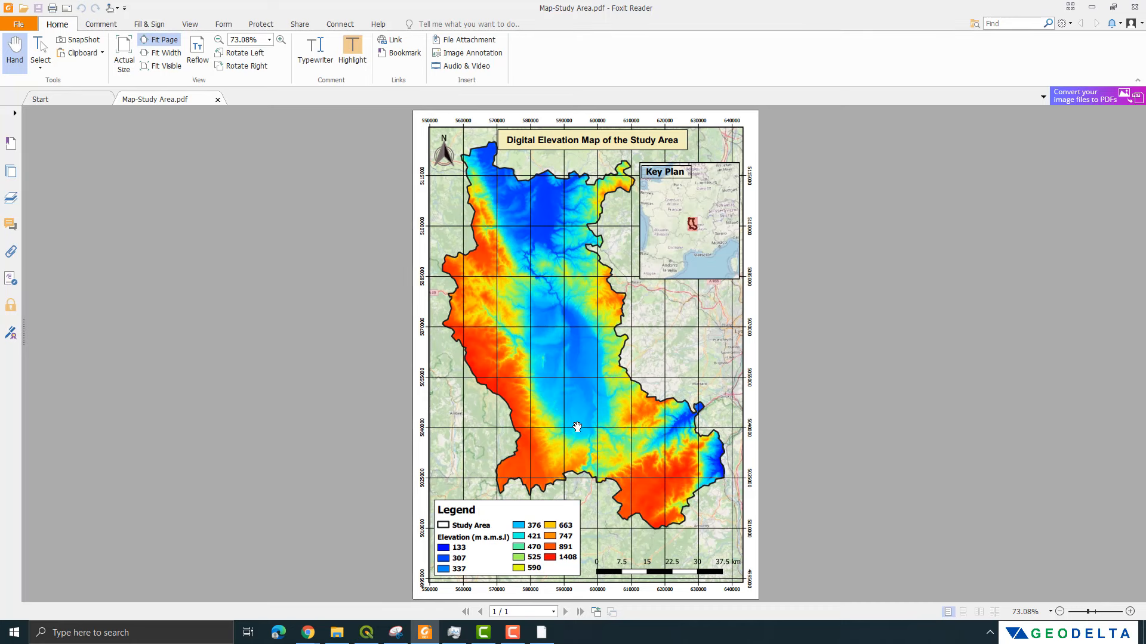
pyautogui.keyDown('ctrl'); pyautogui.scroll(3, 660, 416); pyautogui.keyUp('ctrl')
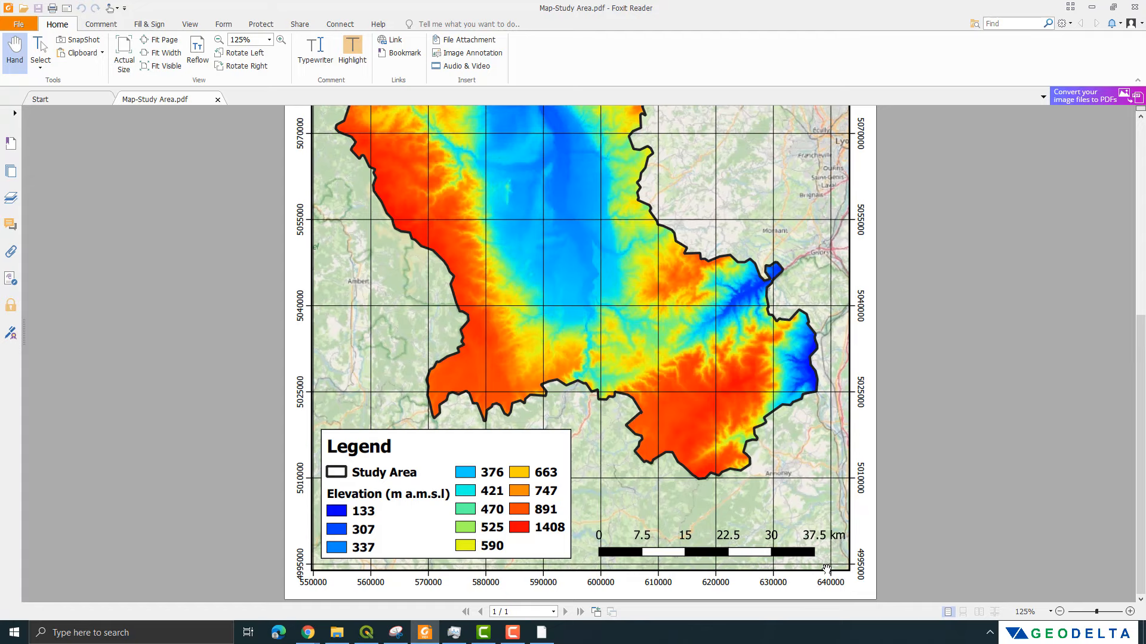
pyautogui.hotkey('ctrl', '0')
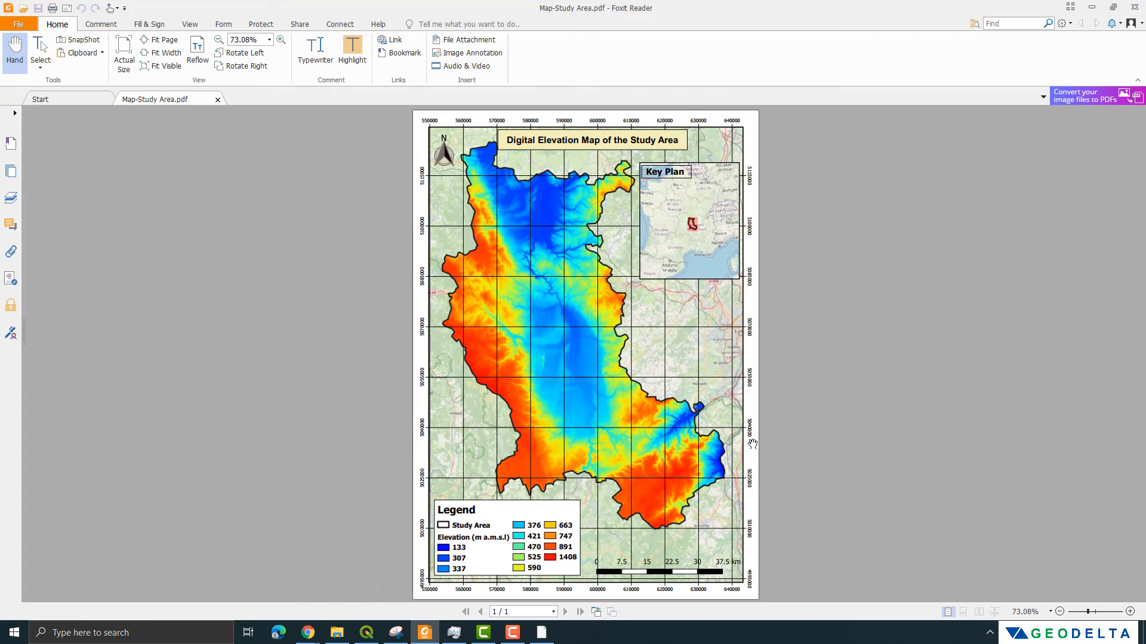